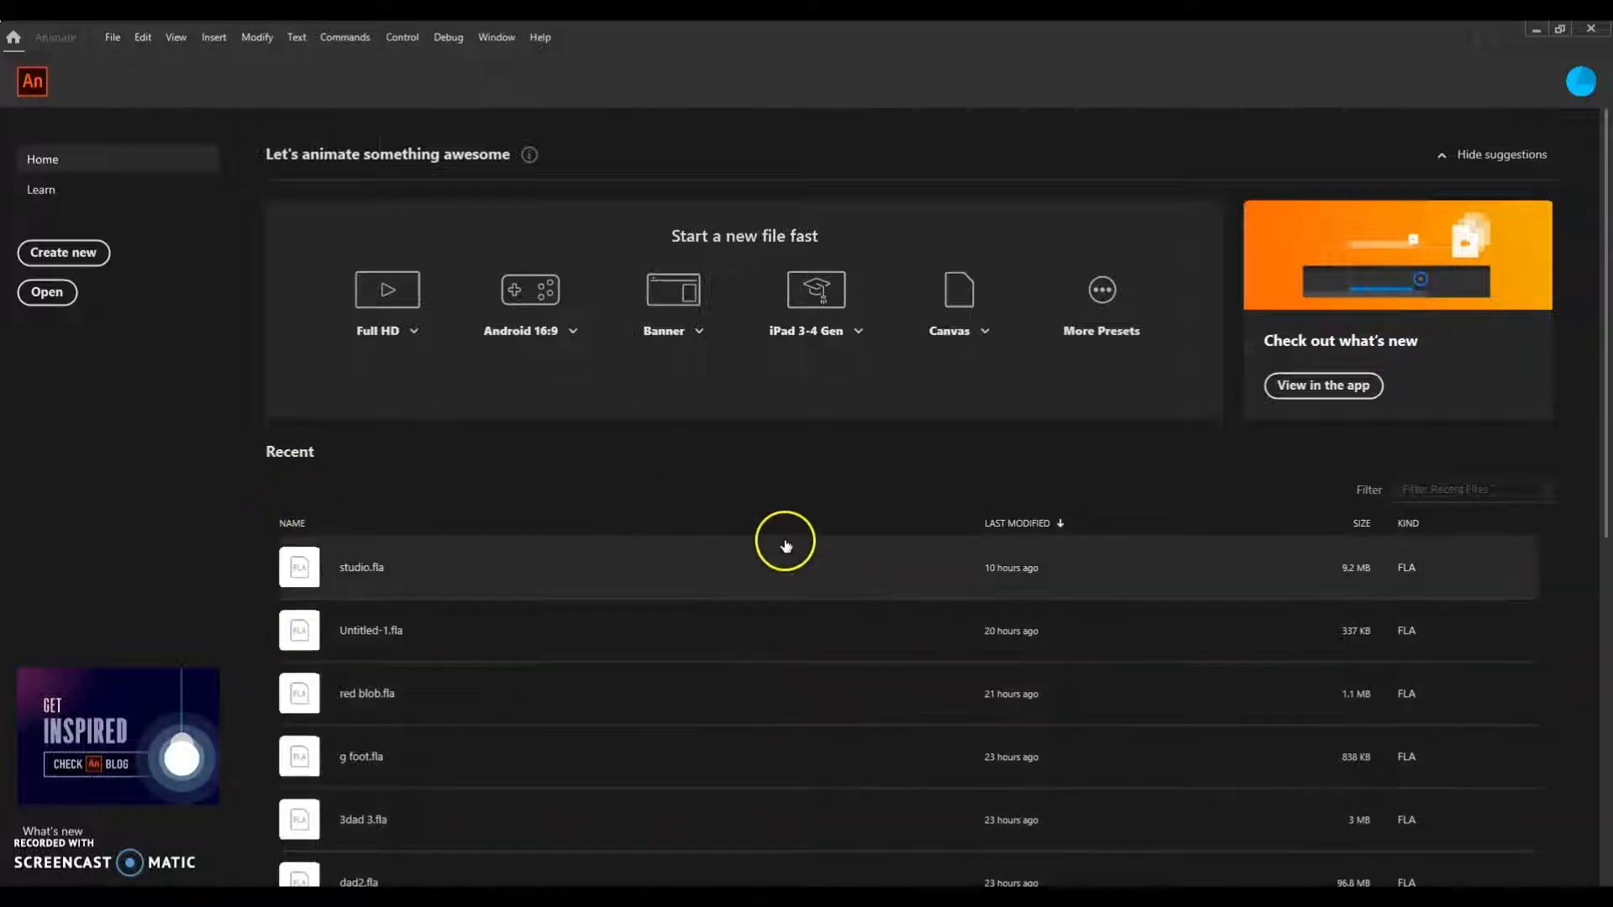
Create a 640 x 480 ActionScript 3.0 document at 30 fps and choose the Animator workspace.
click(69, 252)
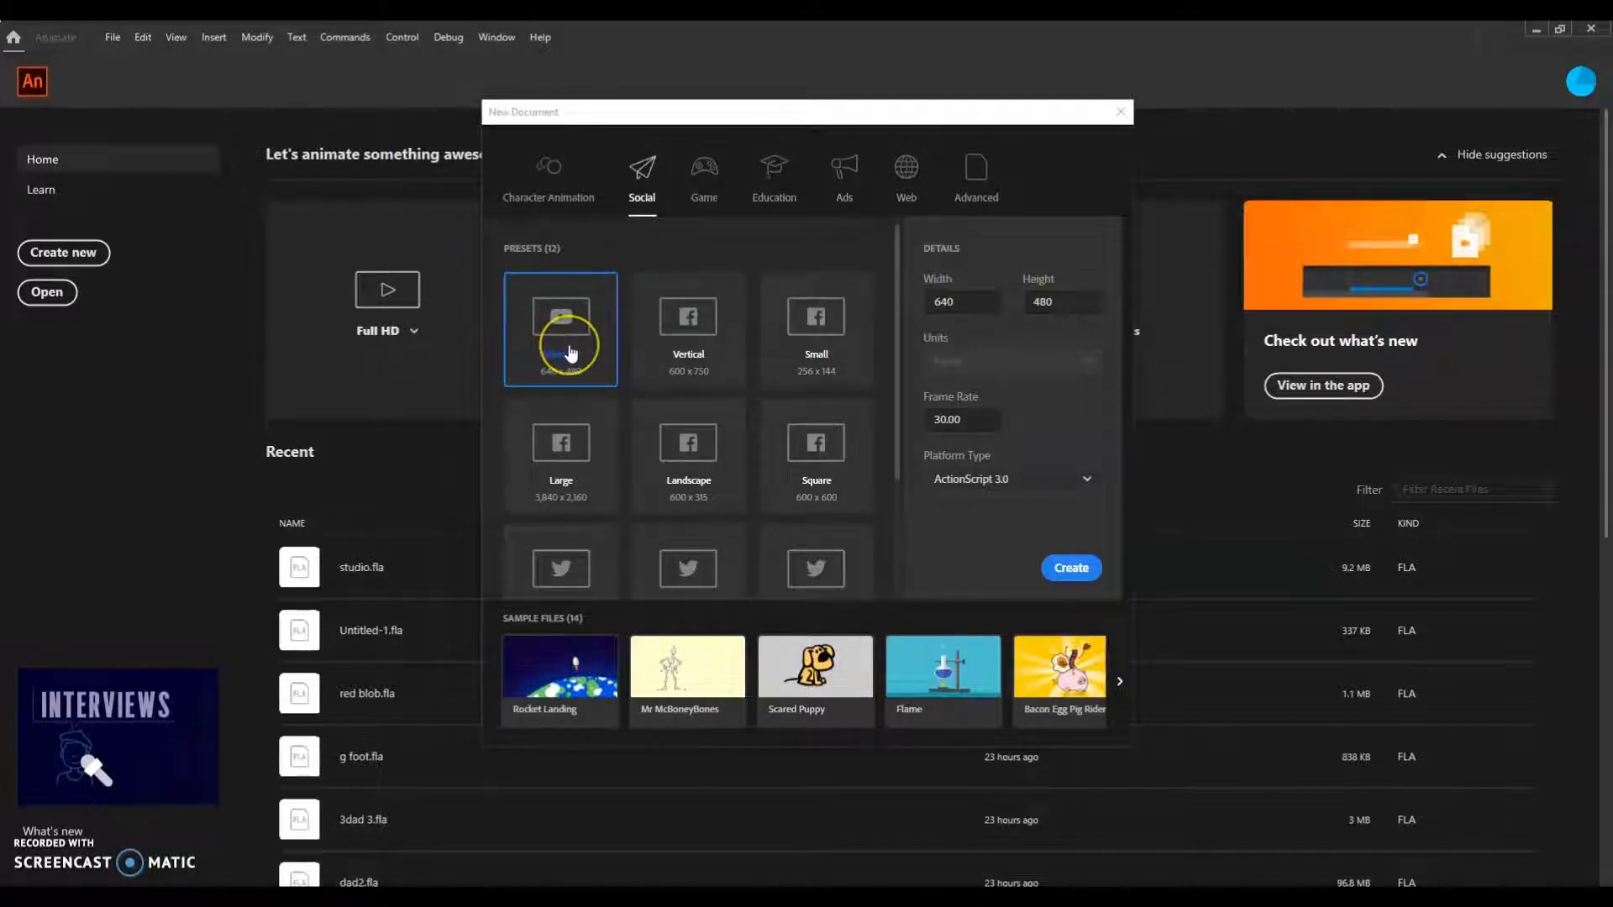
click(1069, 572)
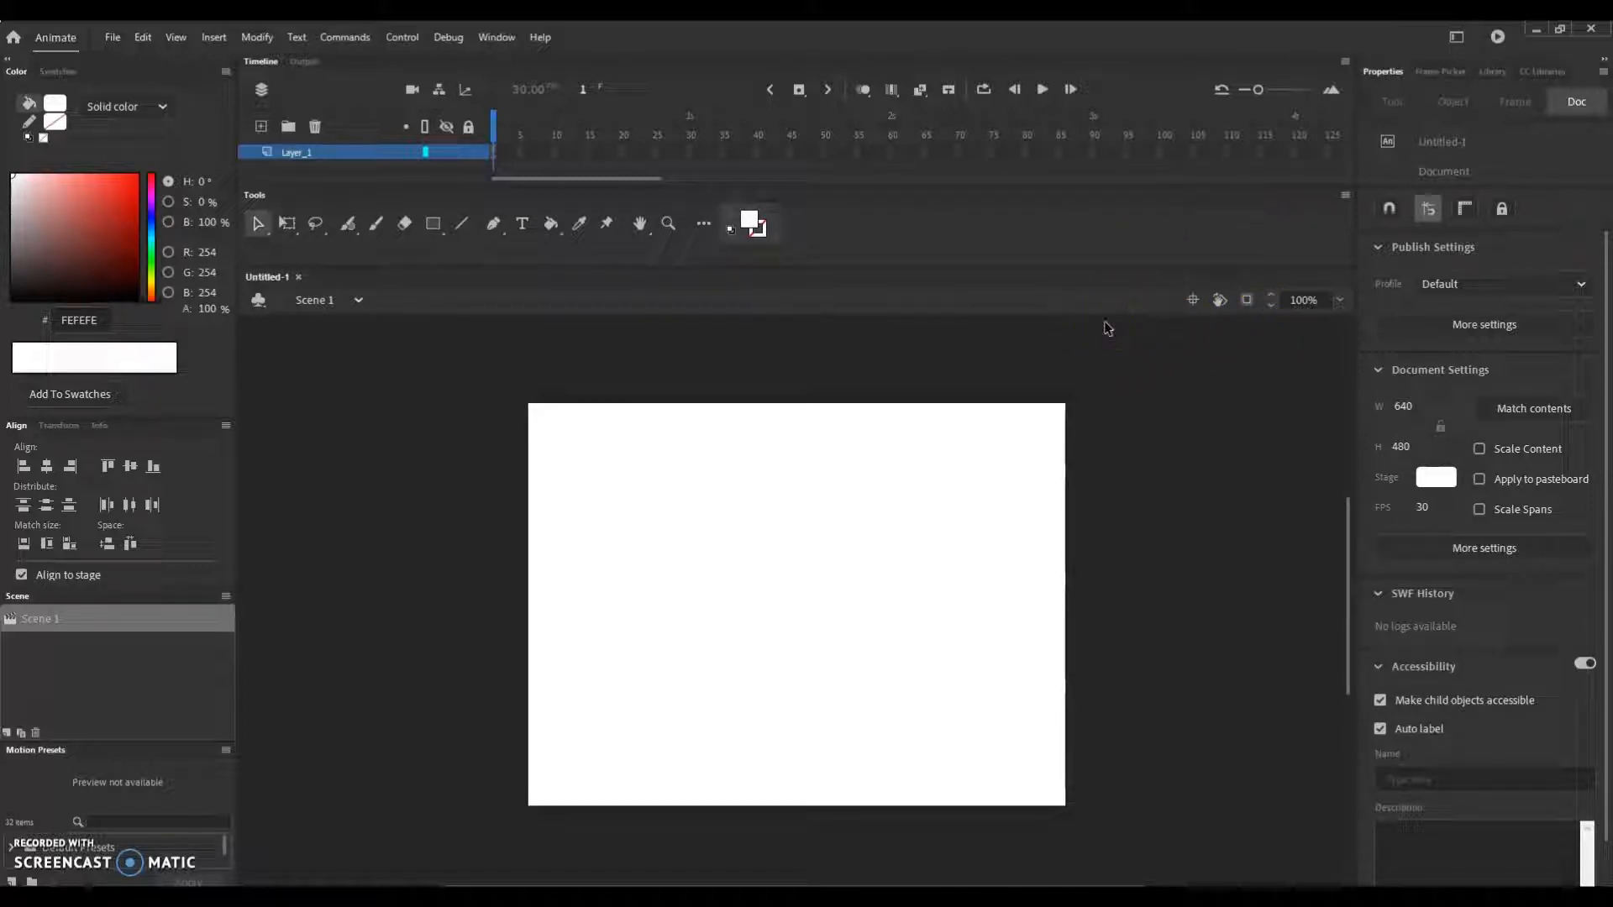
click(1456, 38)
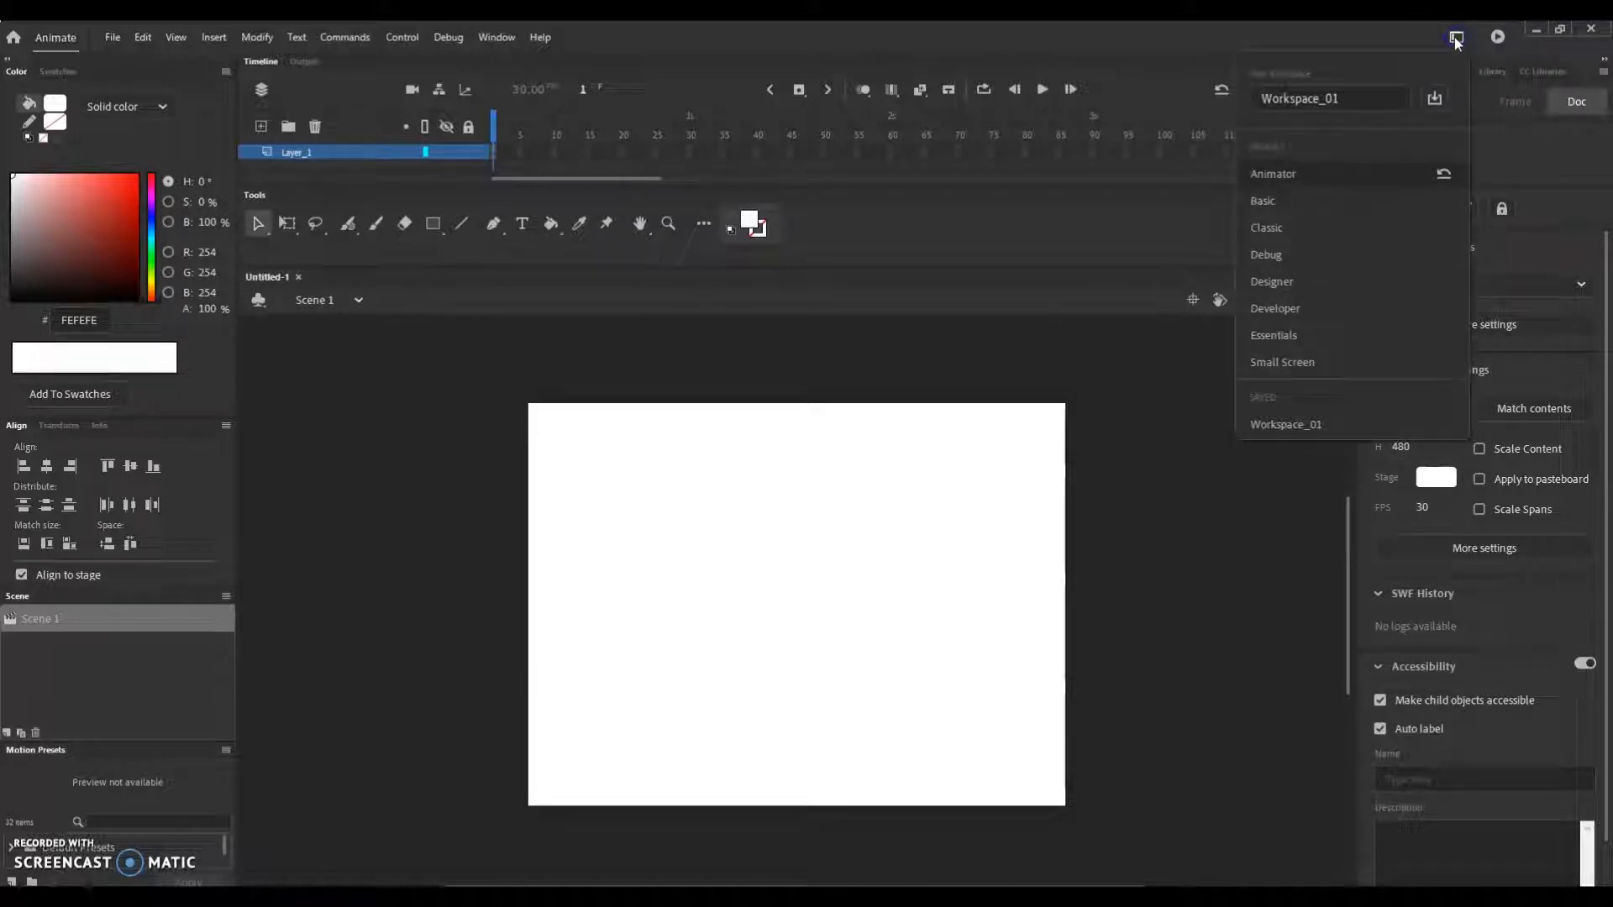
click(1273, 173)
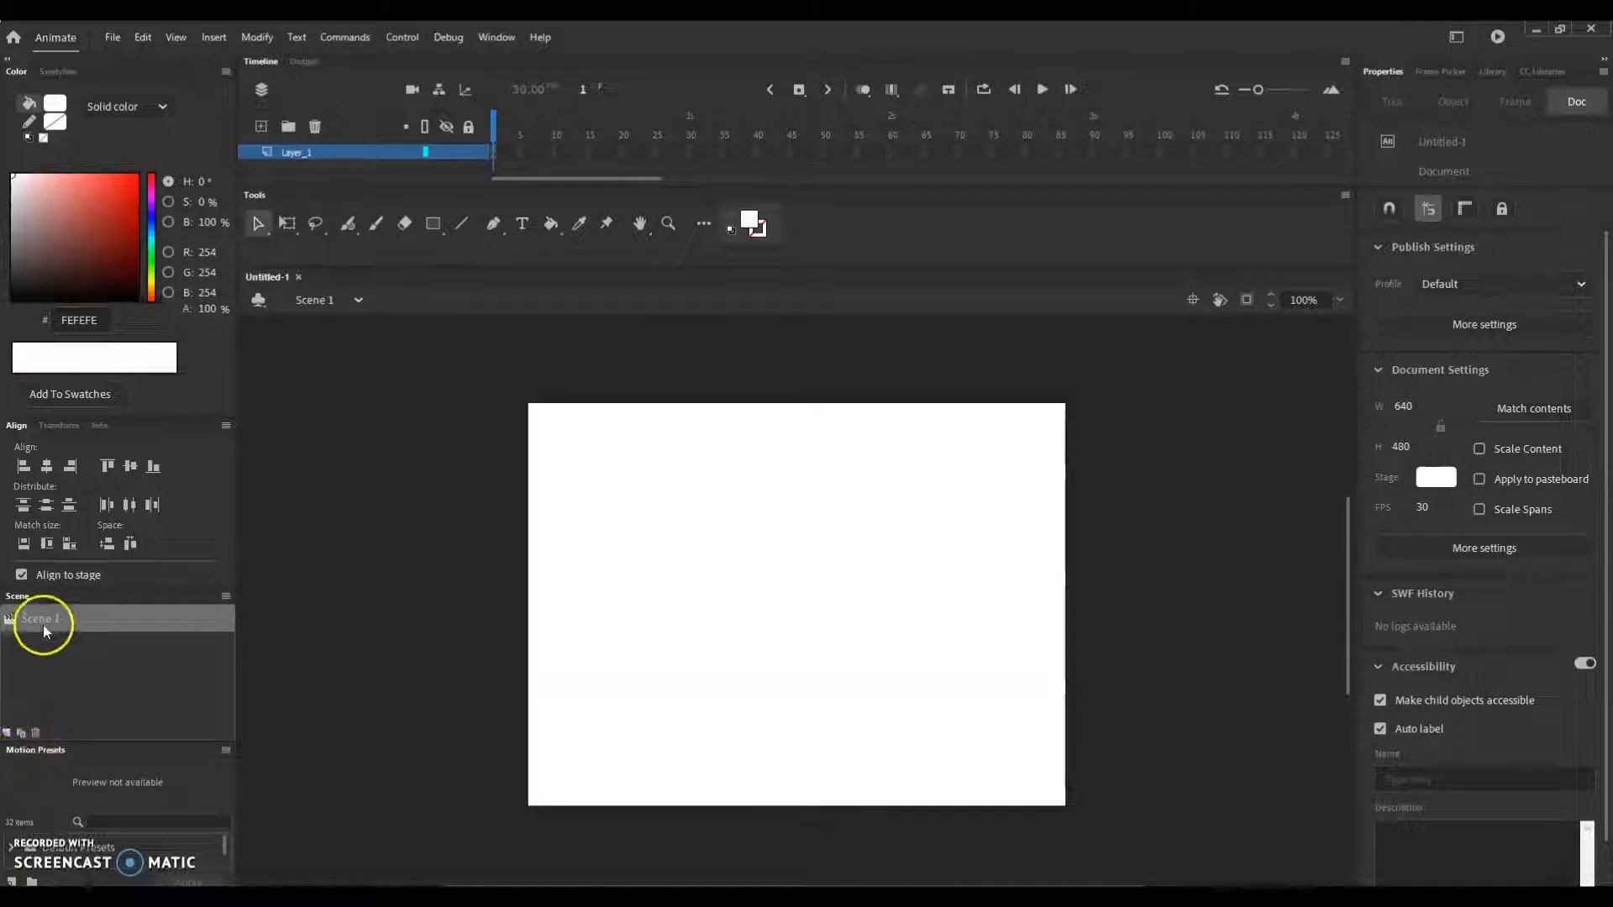
Add two new scenes to the document and move Scene 3 above Scene 2 in the scene order.
click(5, 733)
click(5, 733)
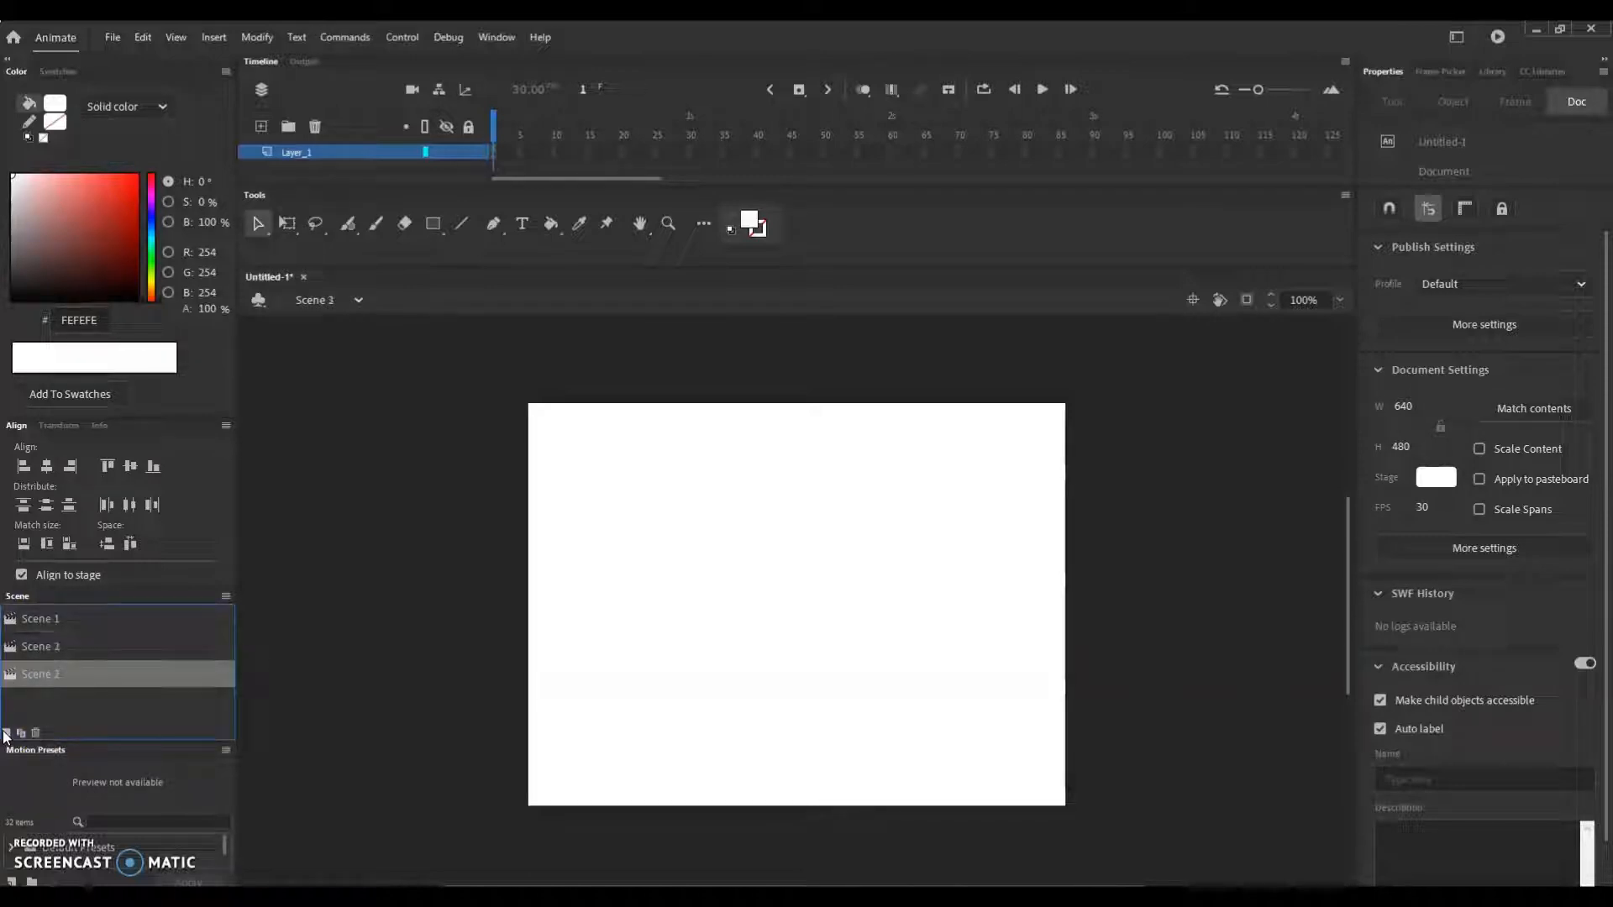
click(28, 675)
drag(34, 655, 32, 635)
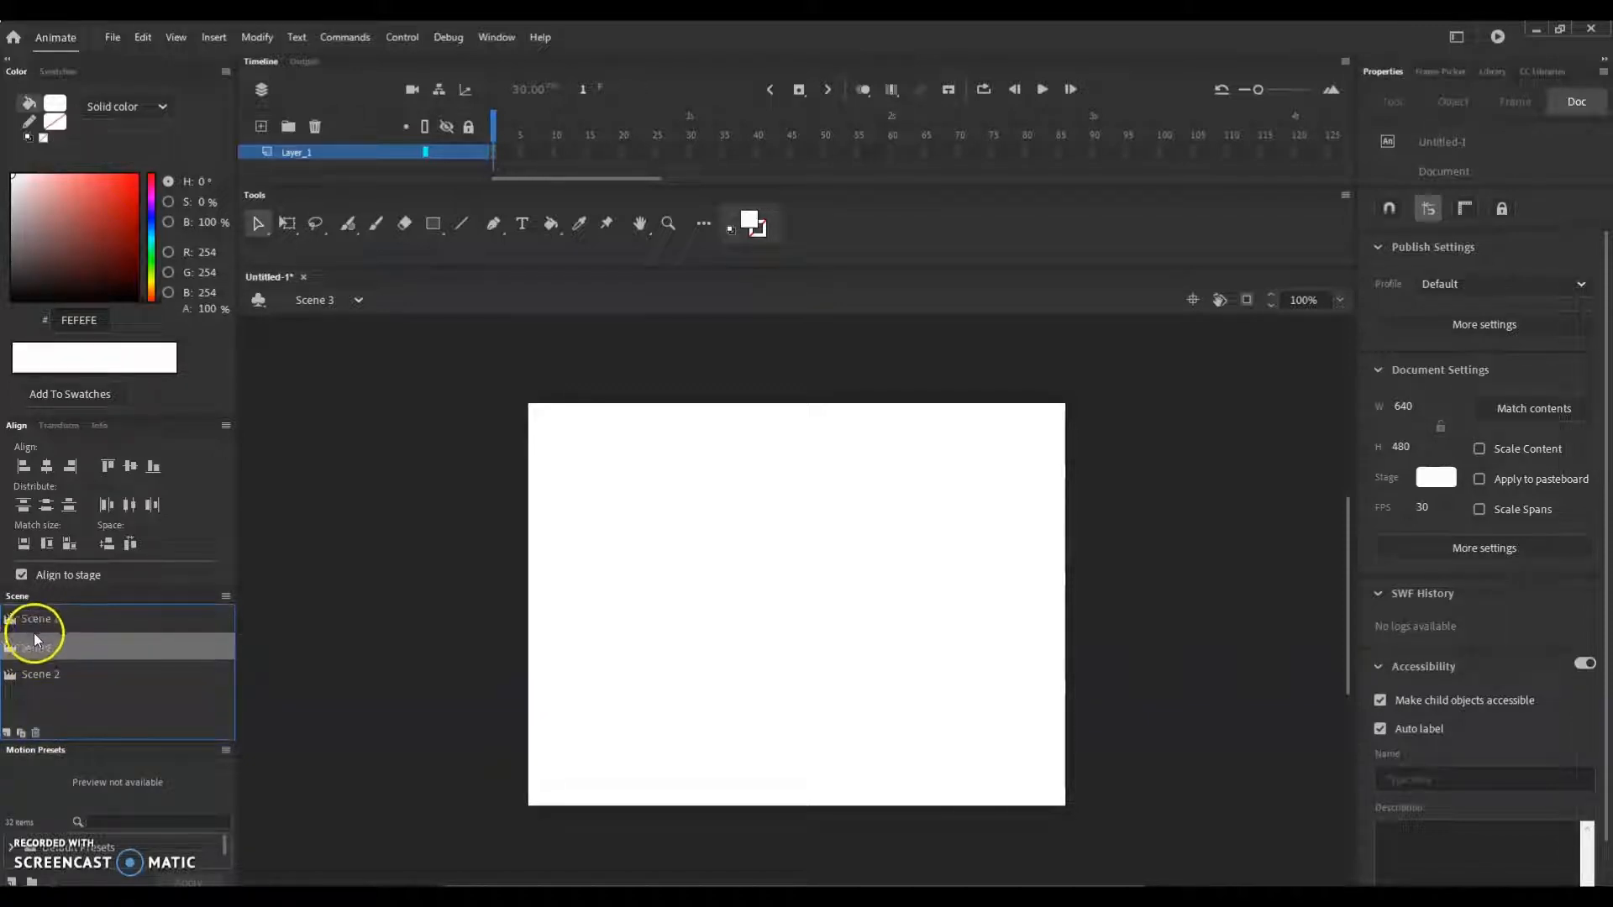
Rename the three scenes, in order, as open, body and end.
double_click(39, 620)
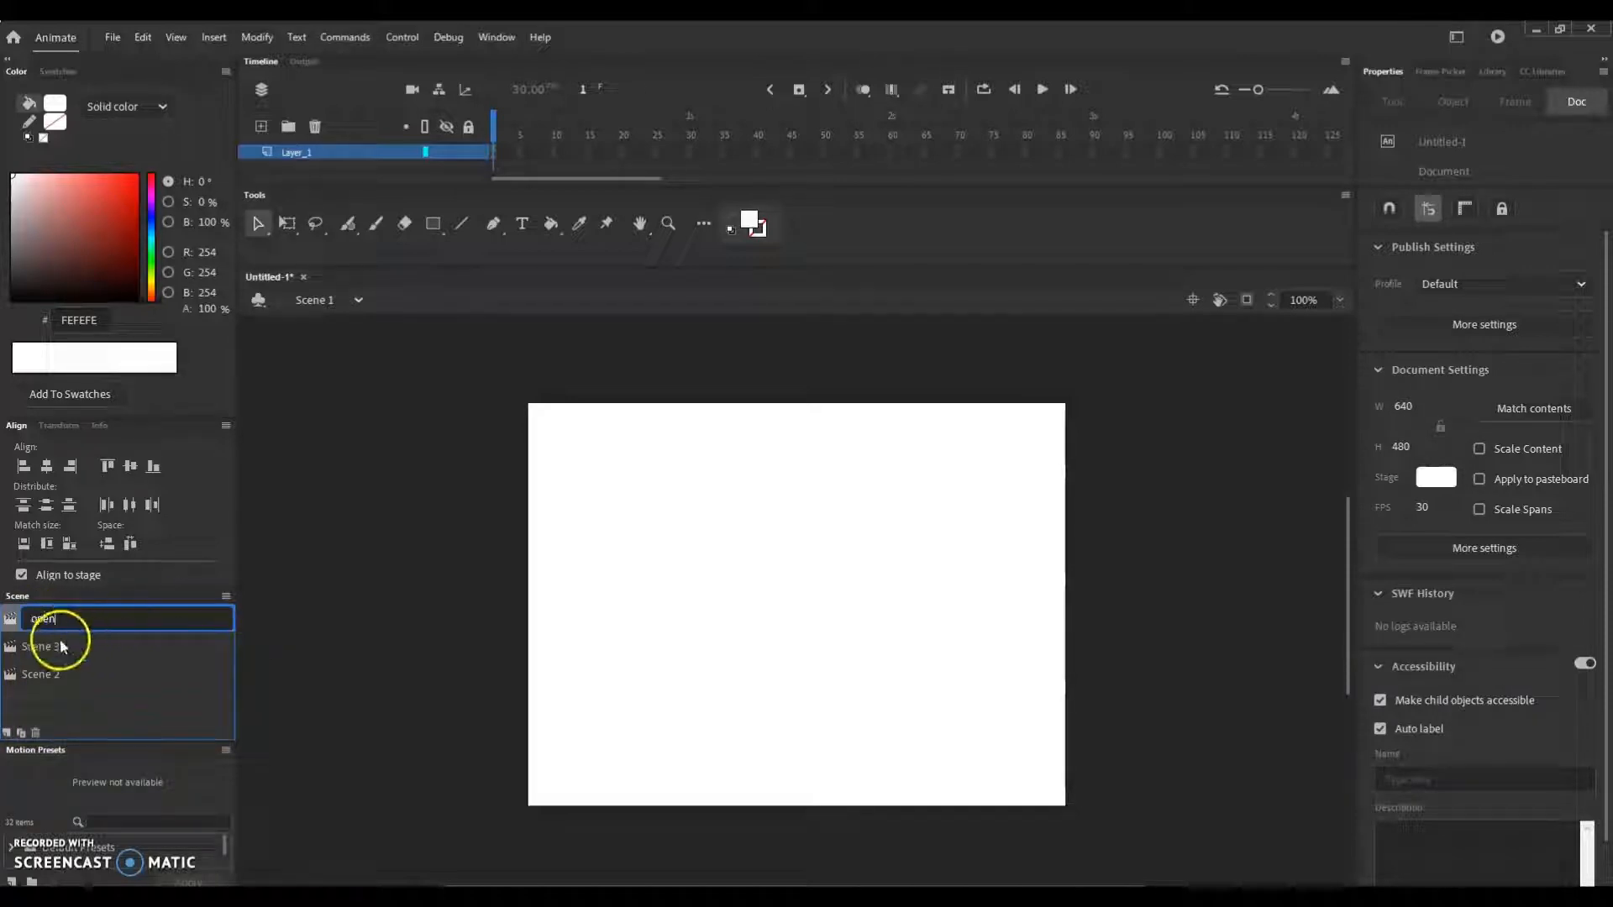
click(50, 645)
double_click(47, 649)
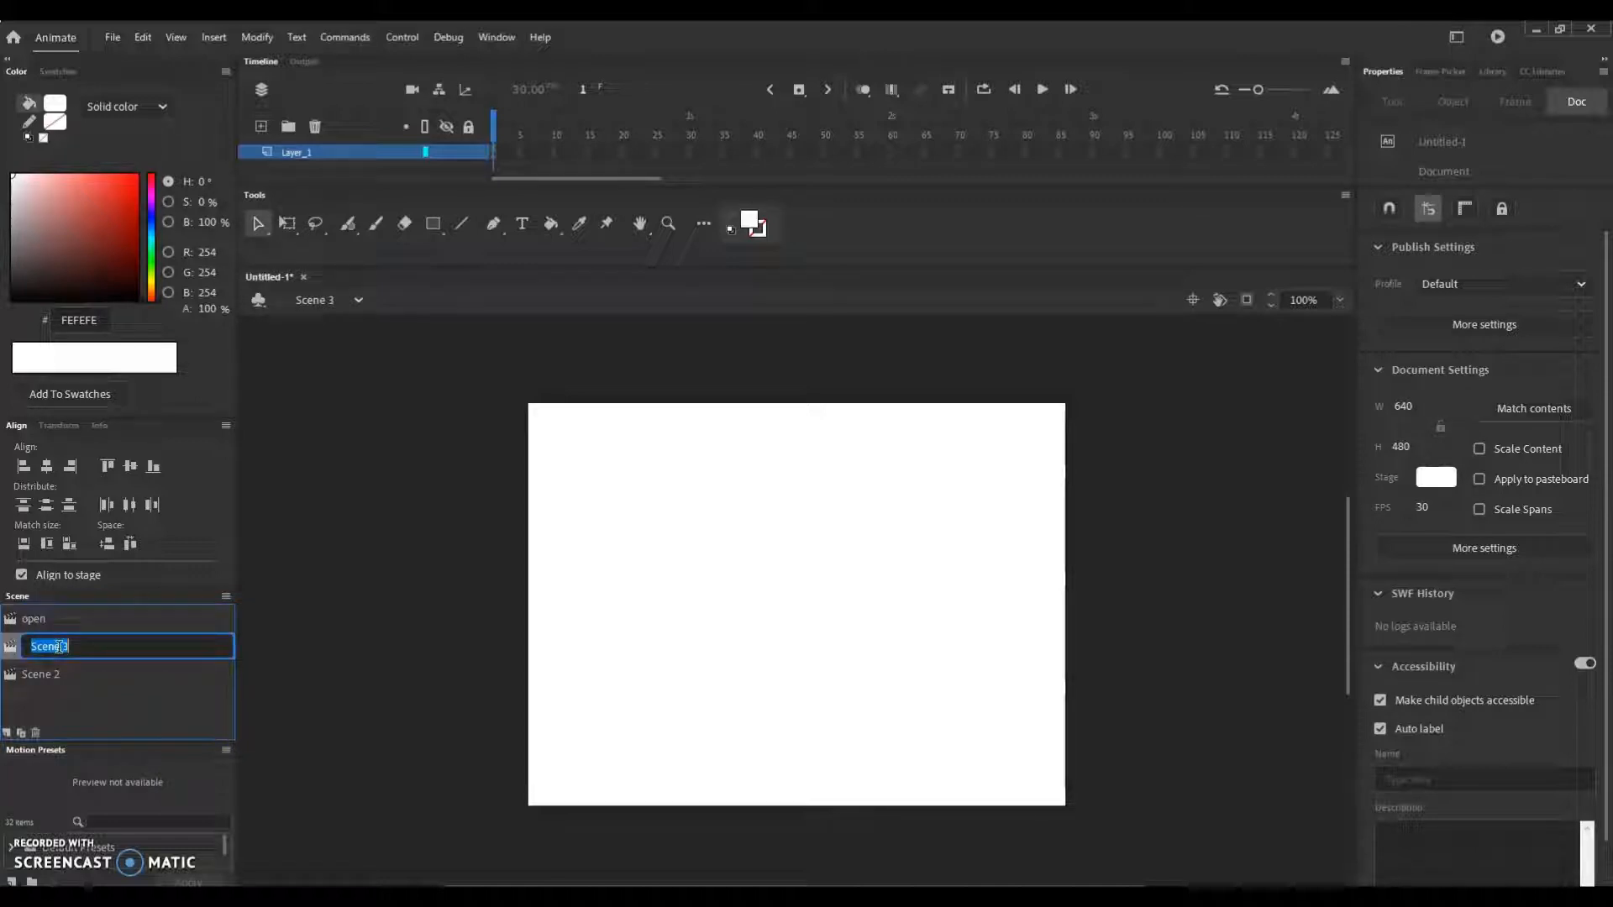
text(body)
key(Return)
double_click(43, 669)
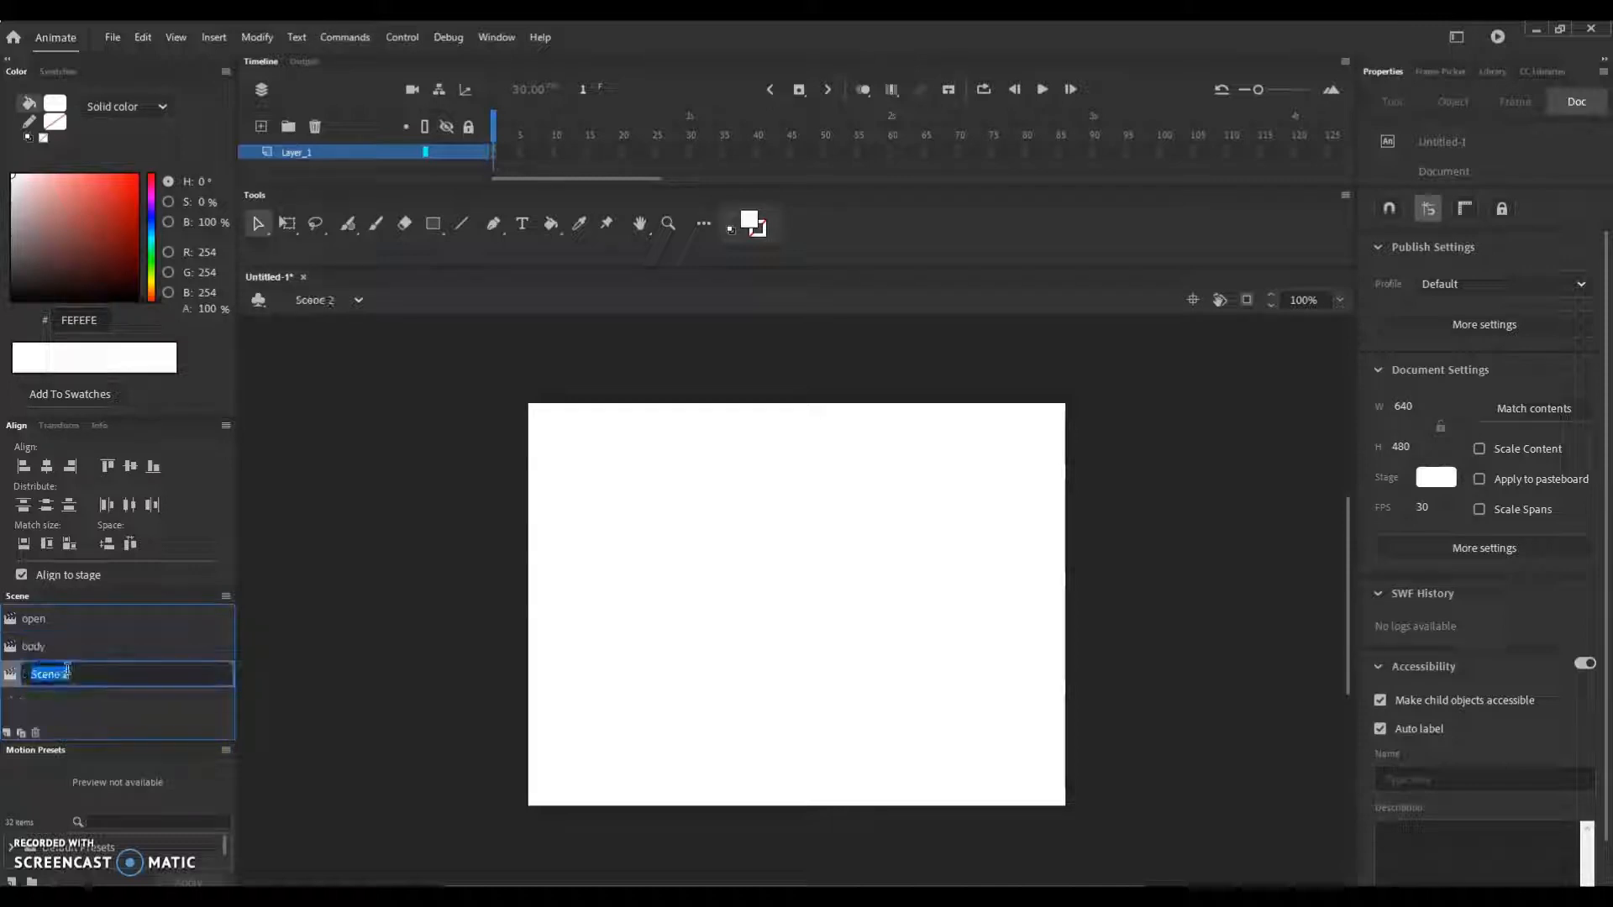
text(end)
click(50, 713)
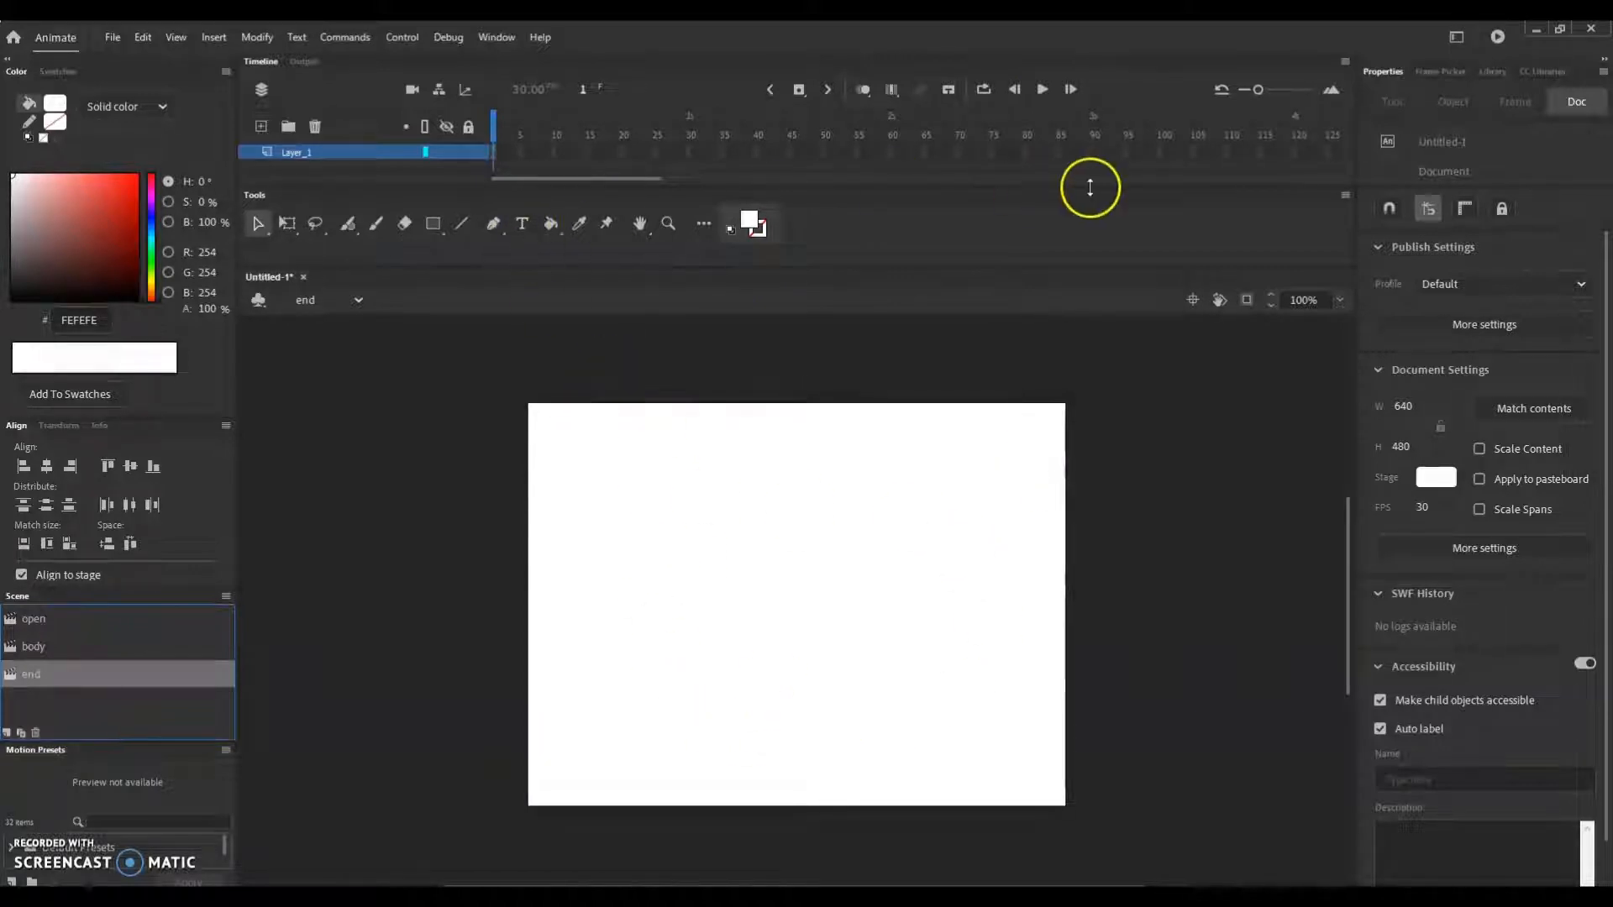
View the open, body and end scenes one after another.
click(40, 615)
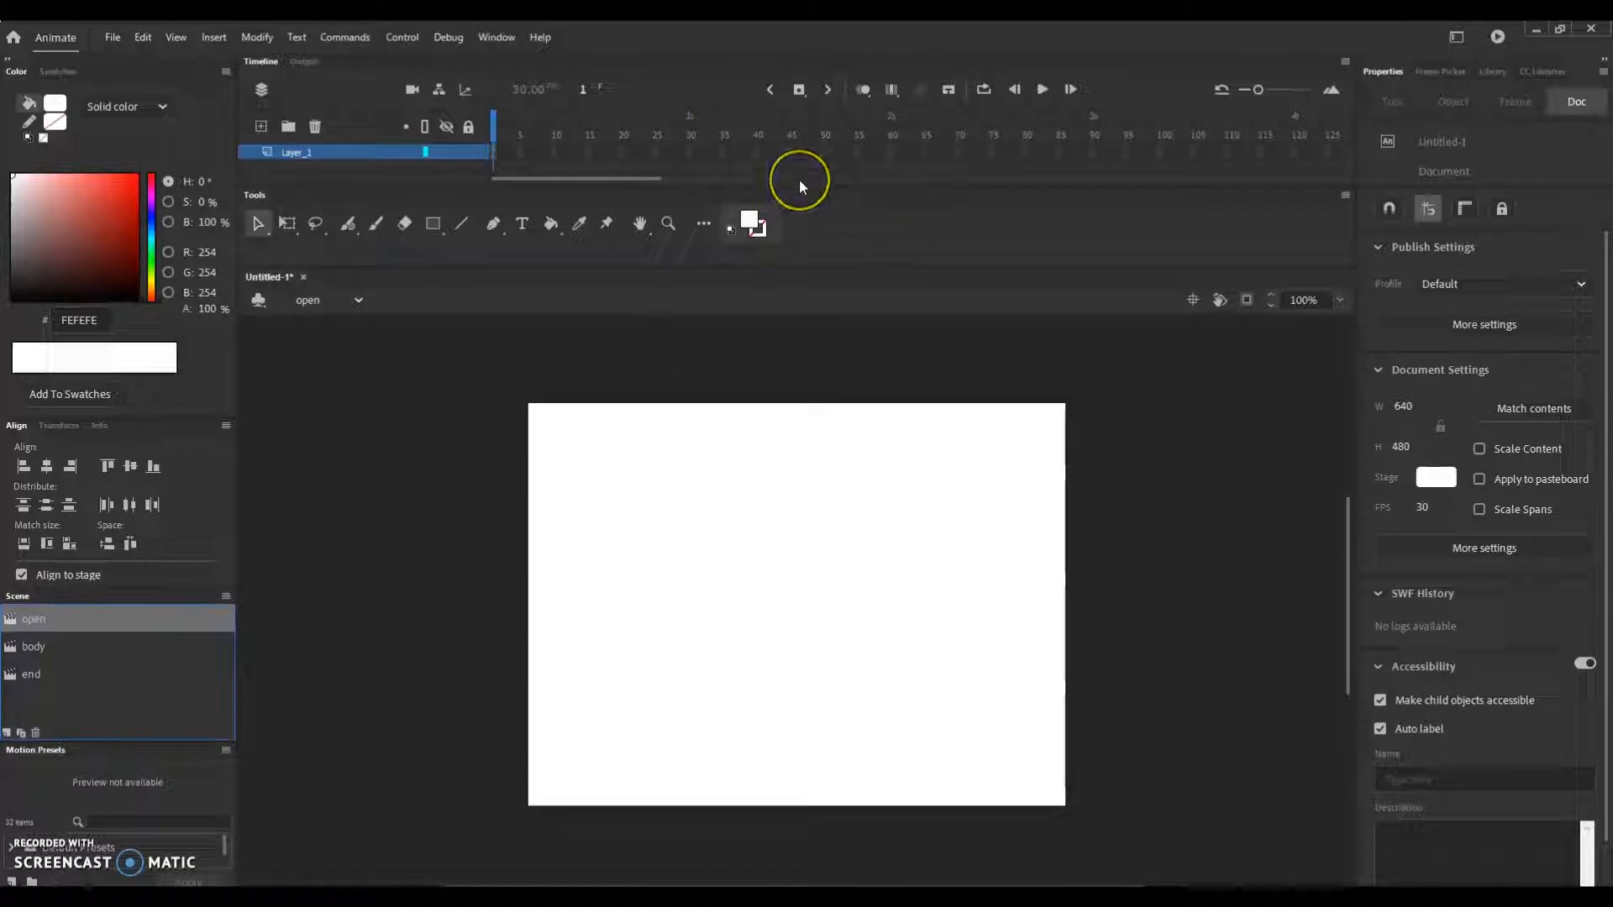
click(32, 646)
click(33, 674)
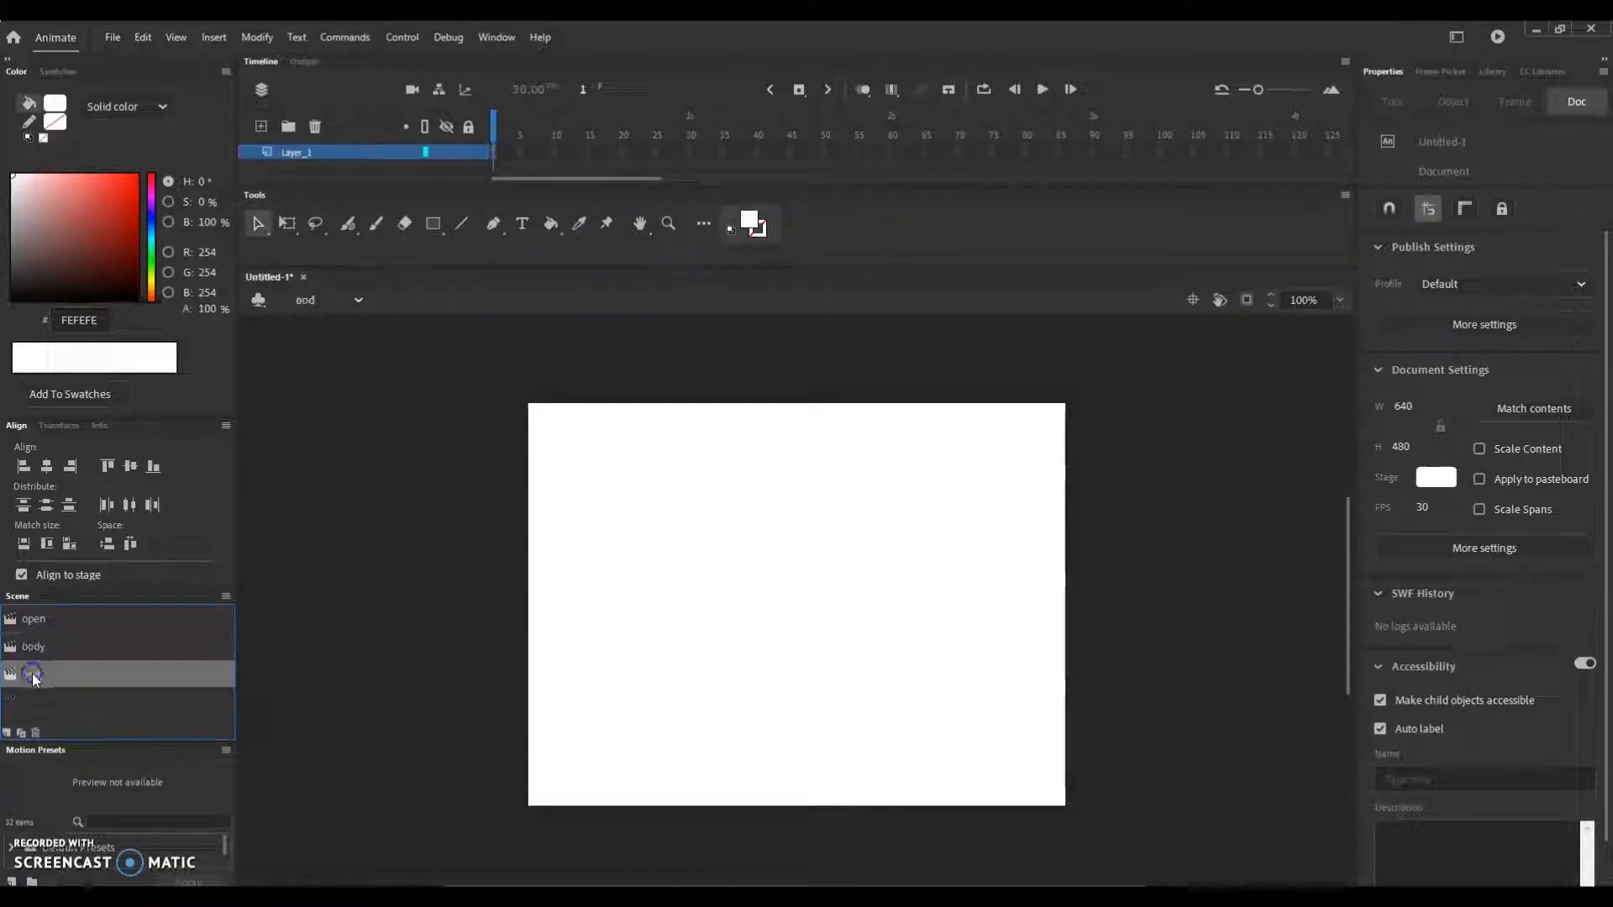
In the open scene, add the static text "Test Movie" with a black fill in the upper-left area of the stage.
click(34, 620)
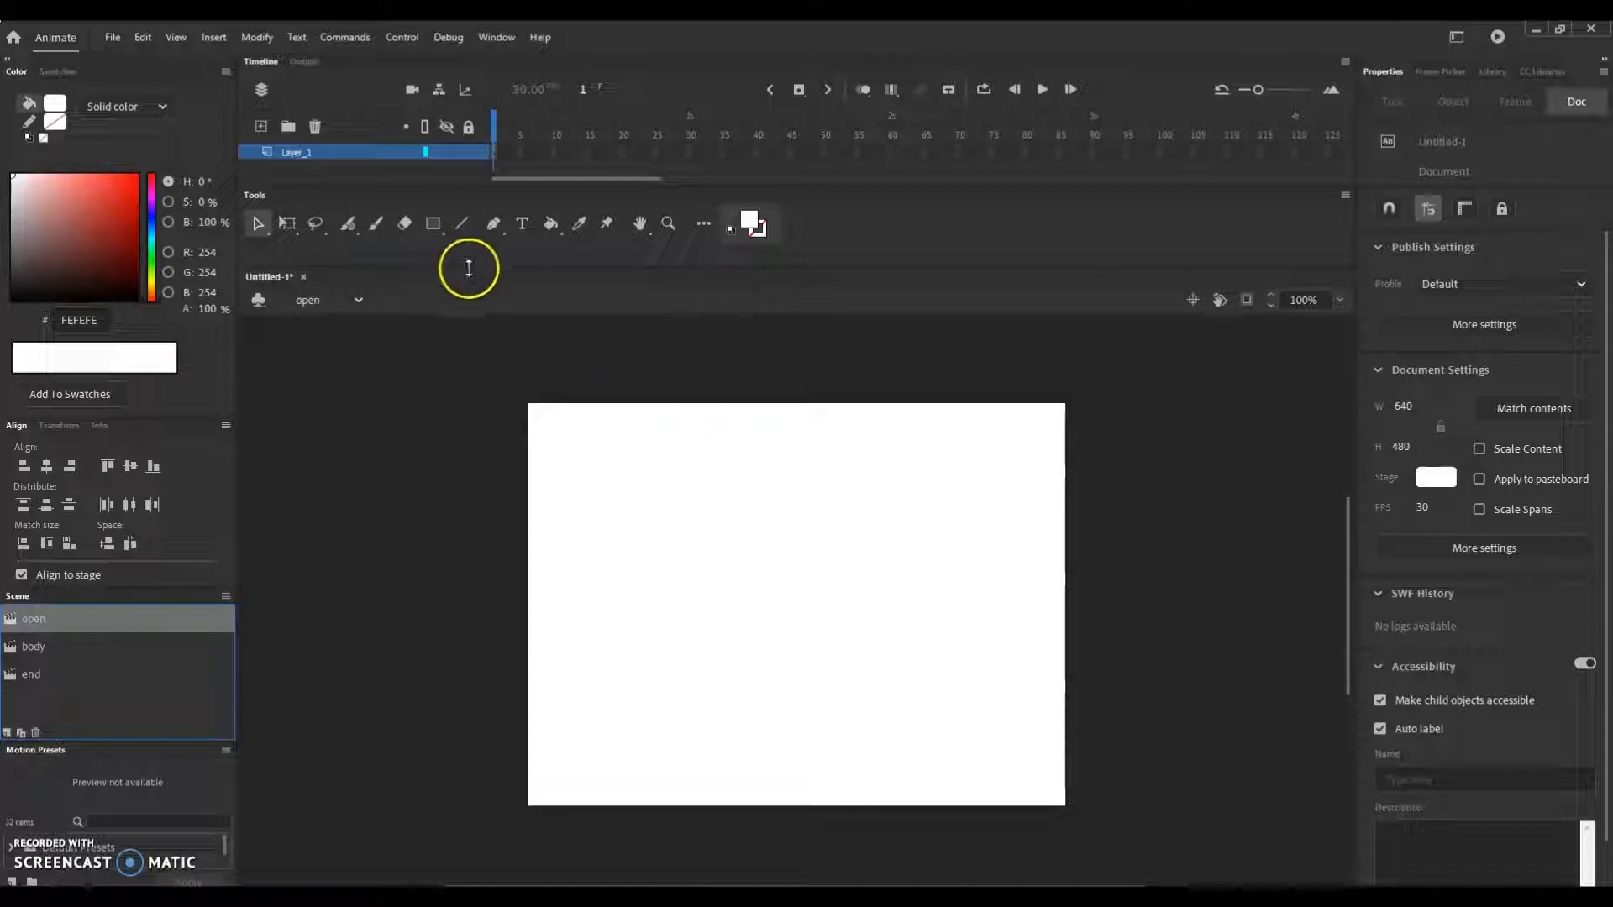
click(522, 225)
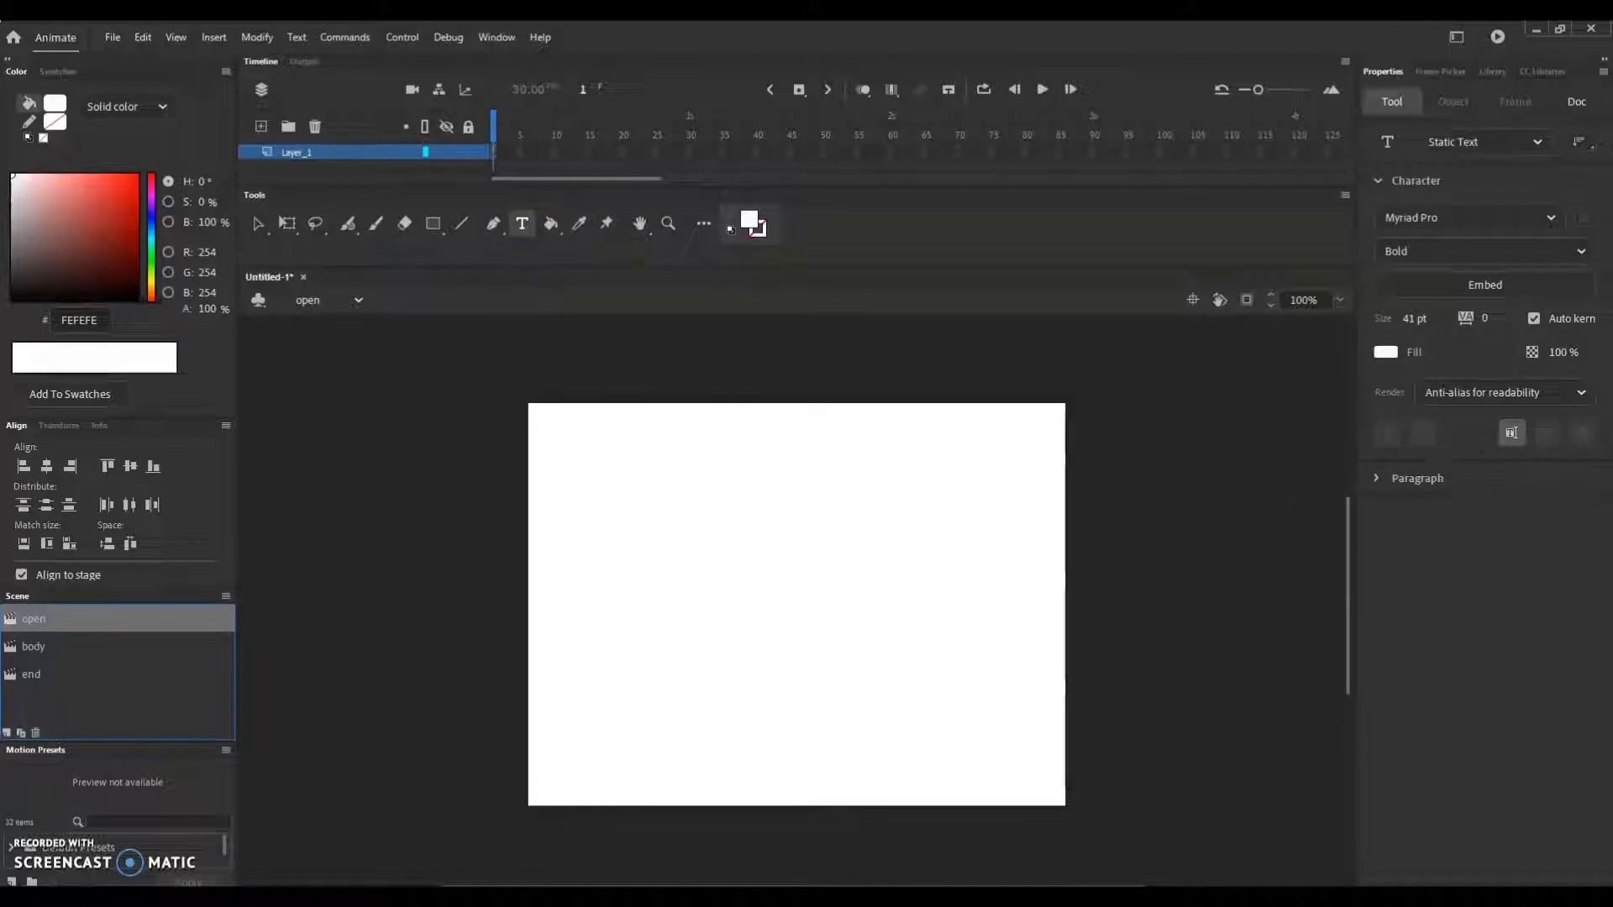
click(1478, 436)
click(747, 222)
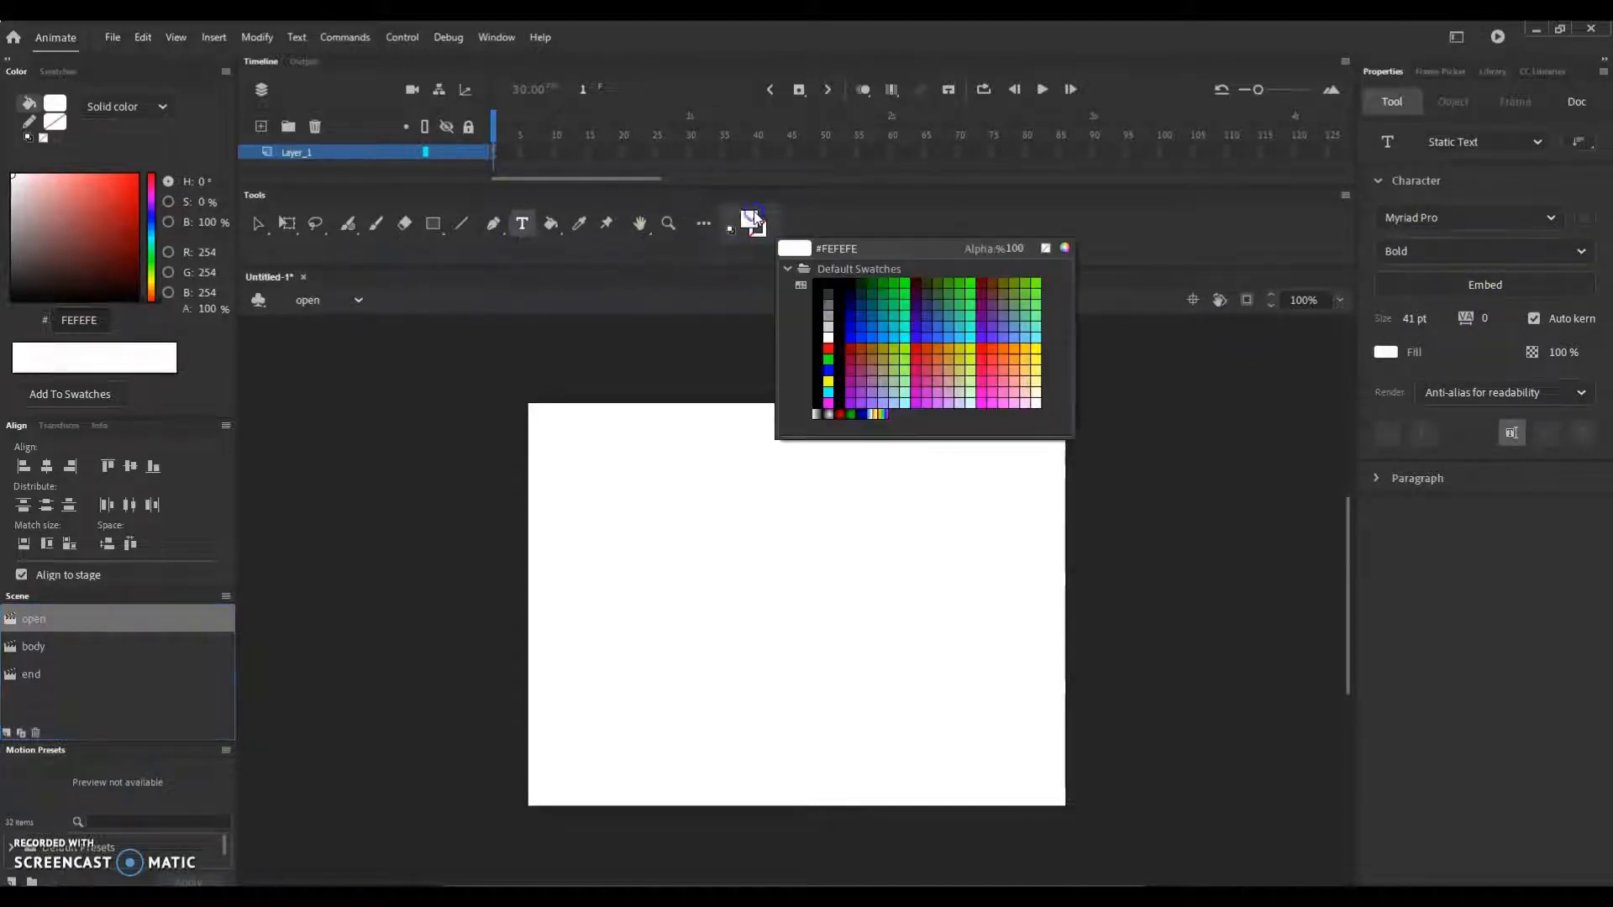
click(828, 282)
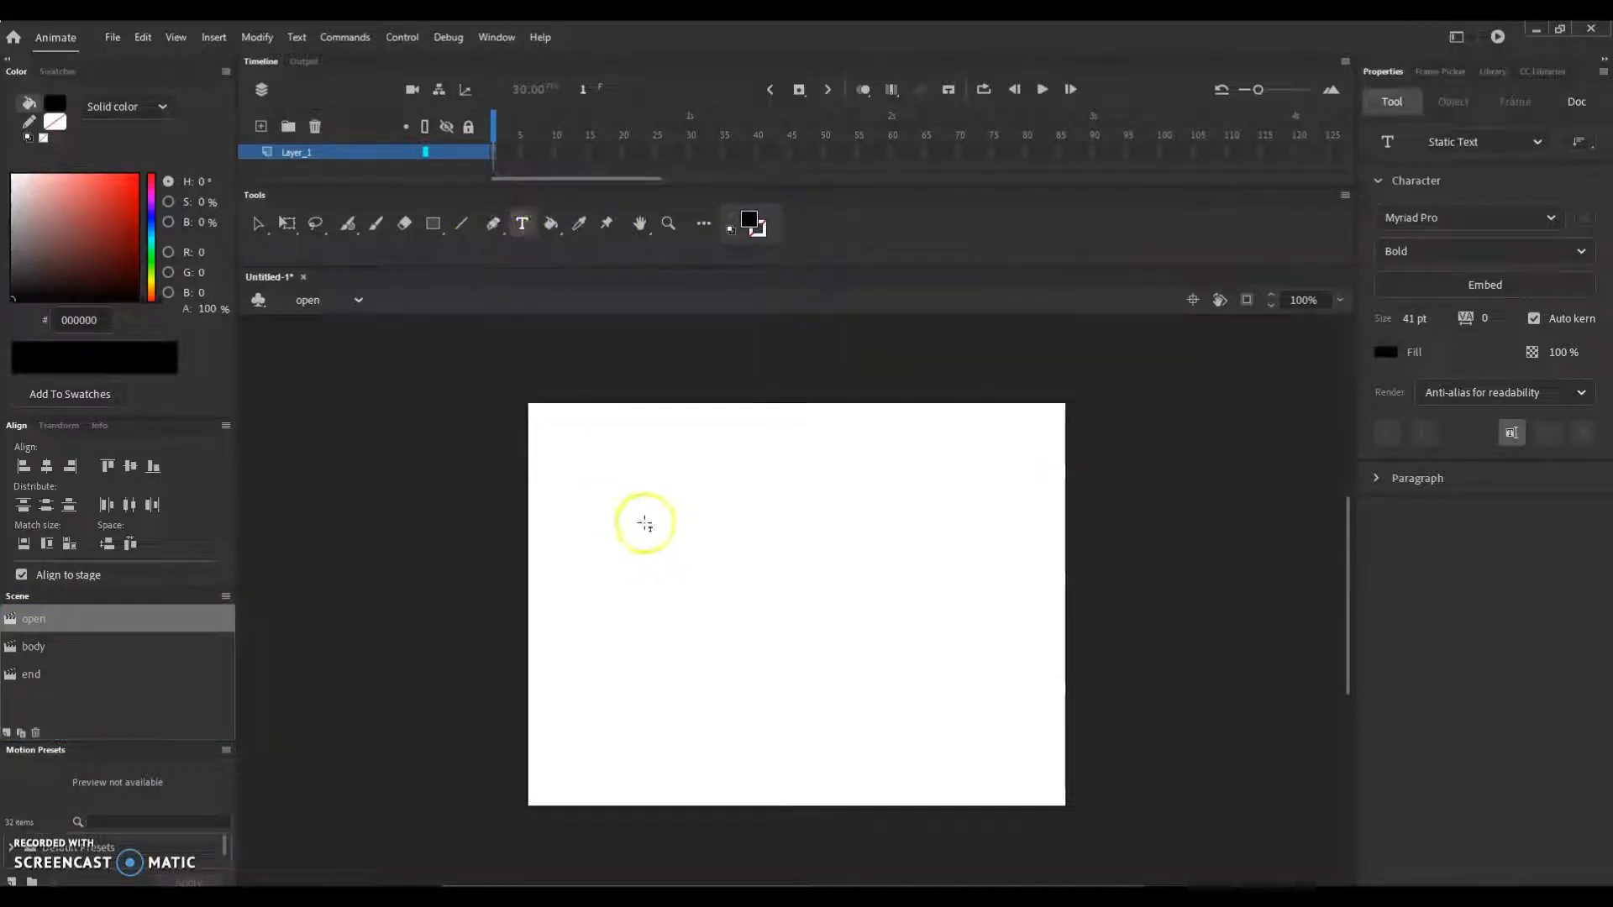
click(641, 526)
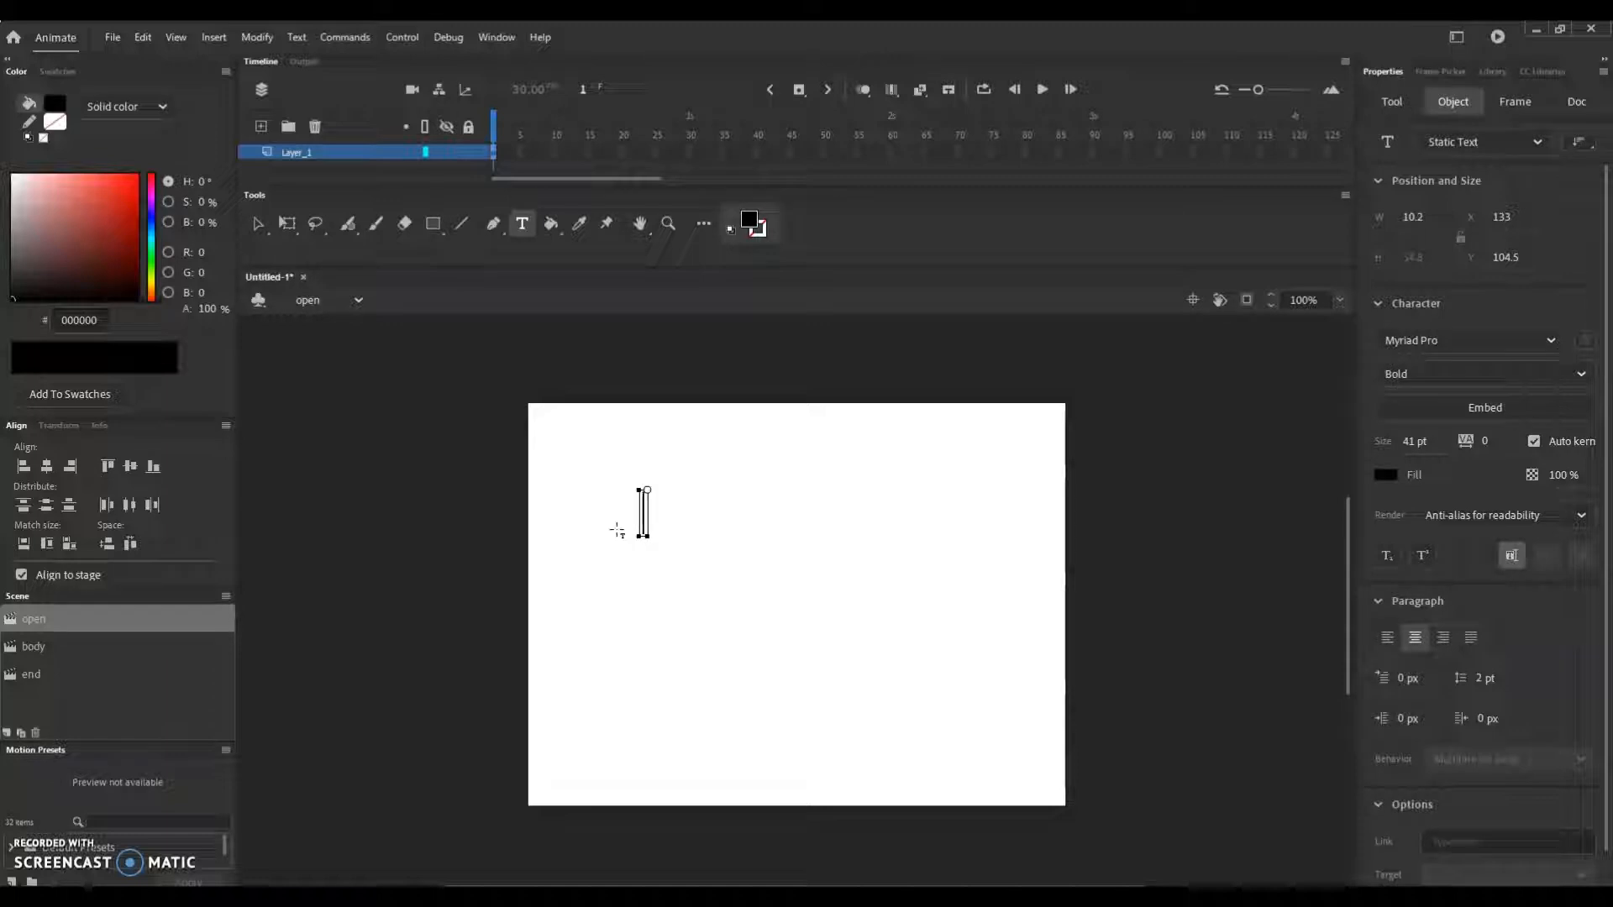
text(Test)
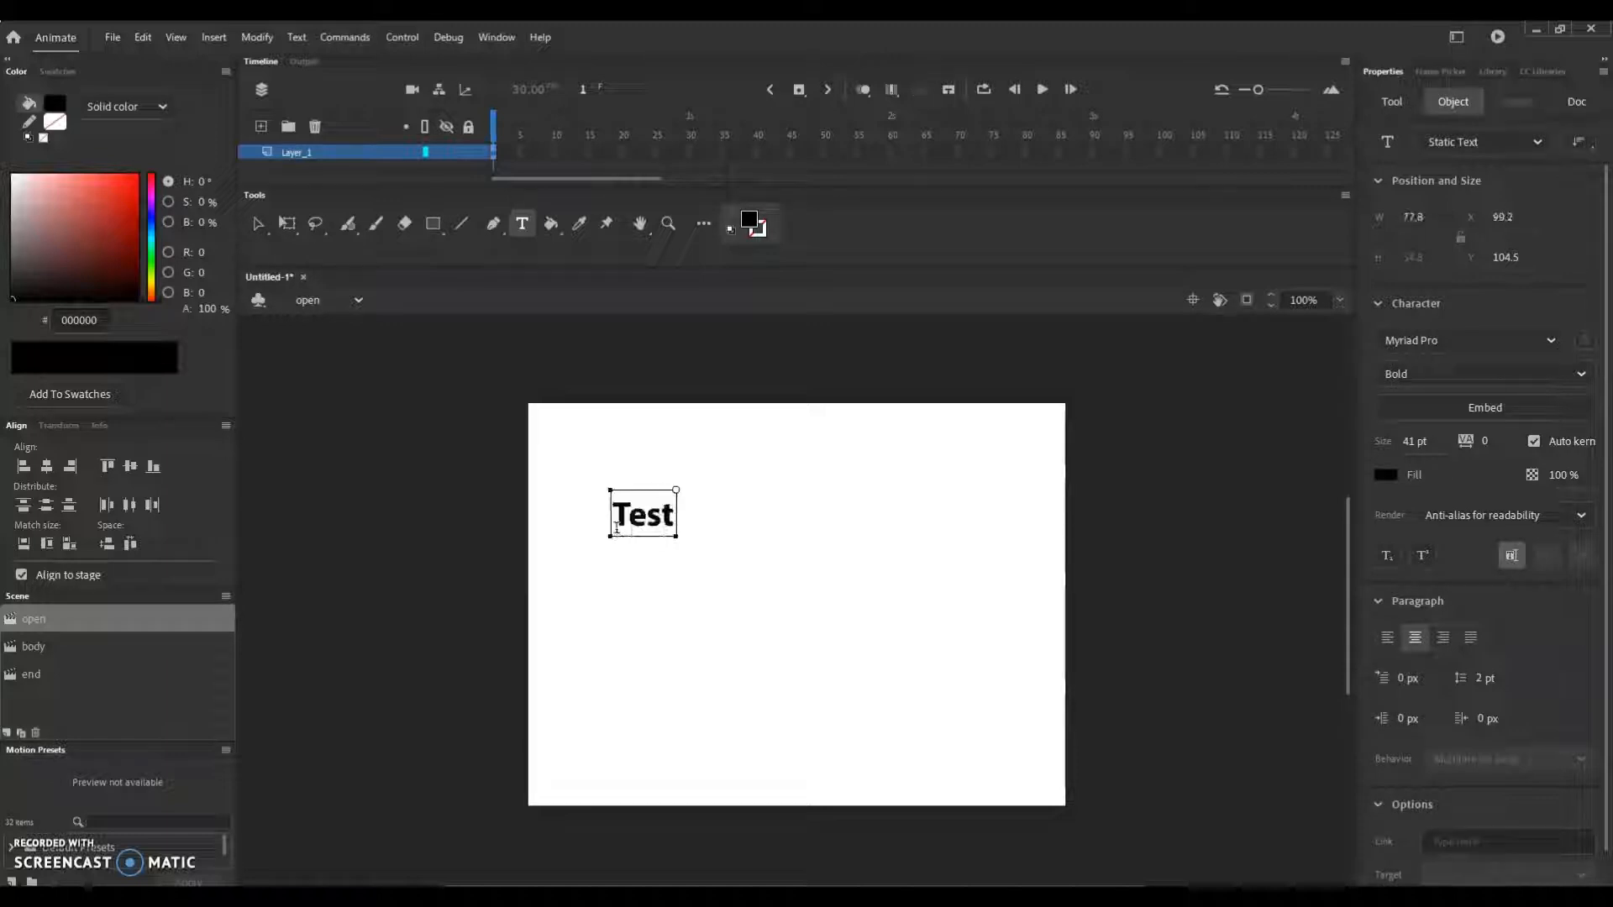
text( Movie)
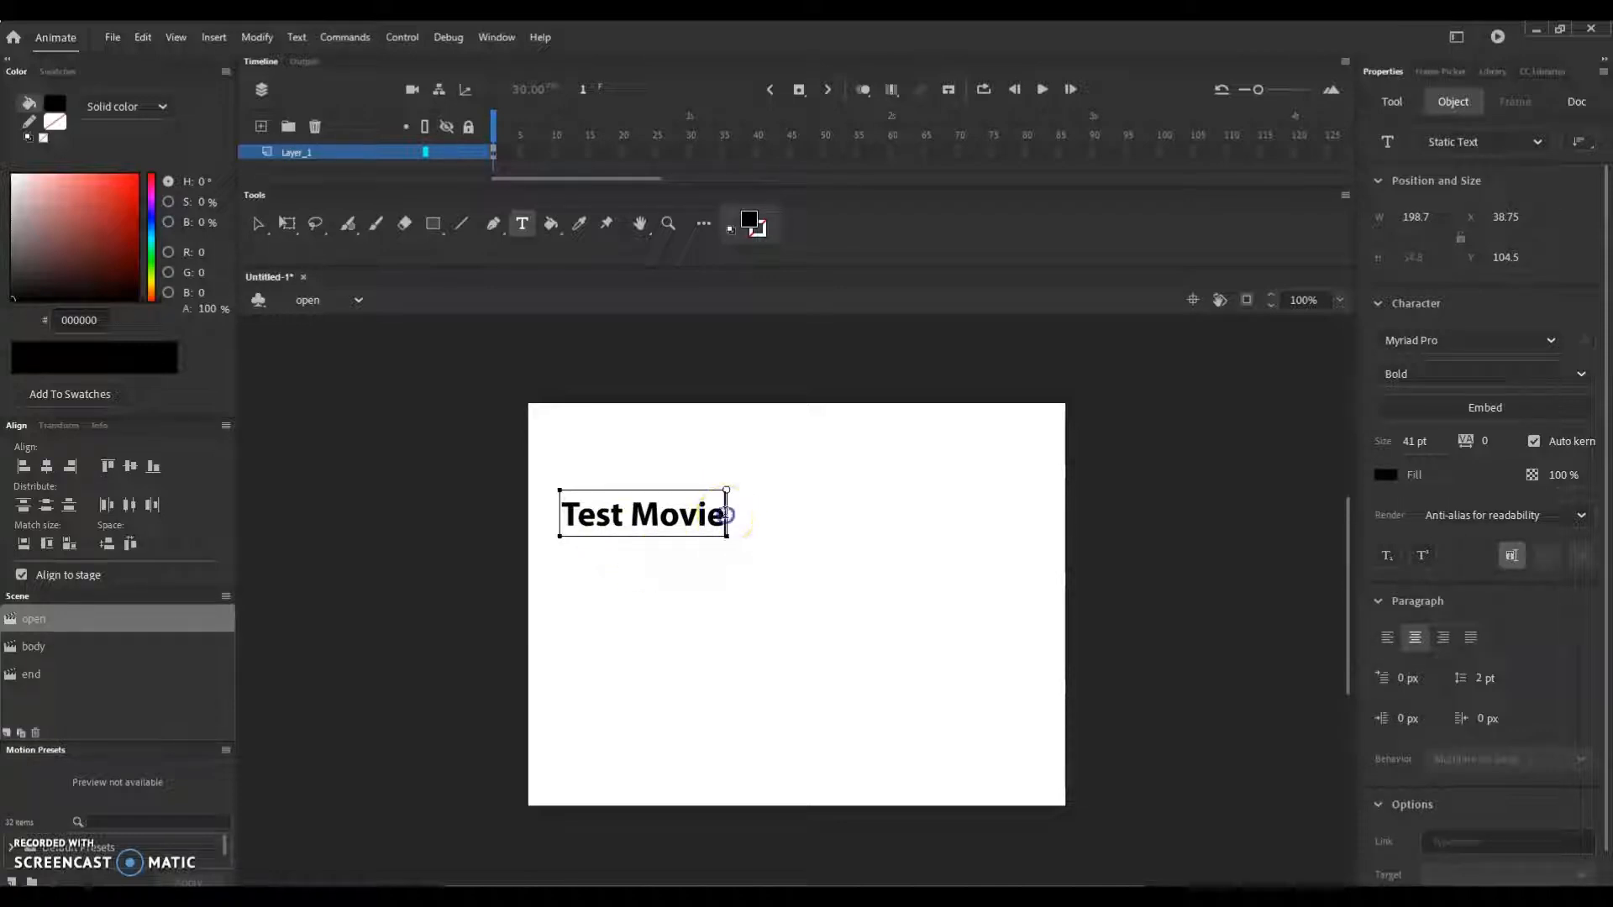
Select the whole "Test Movie" text and set its font size to 95 pt.
double_click(728, 515)
click(692, 514)
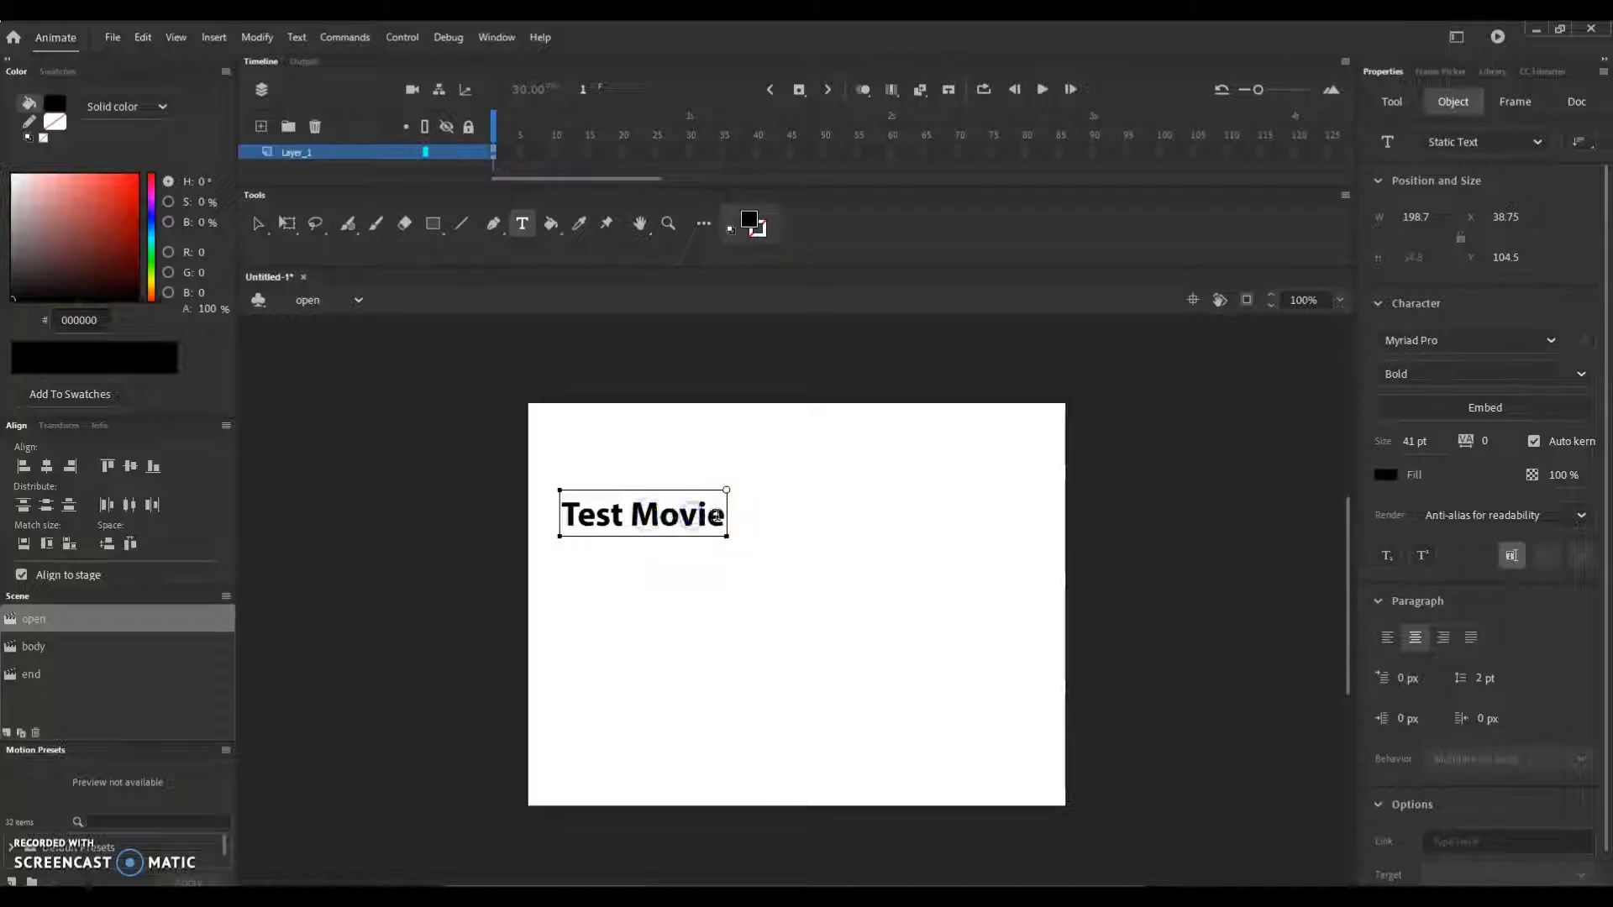
key(ctrl+a)
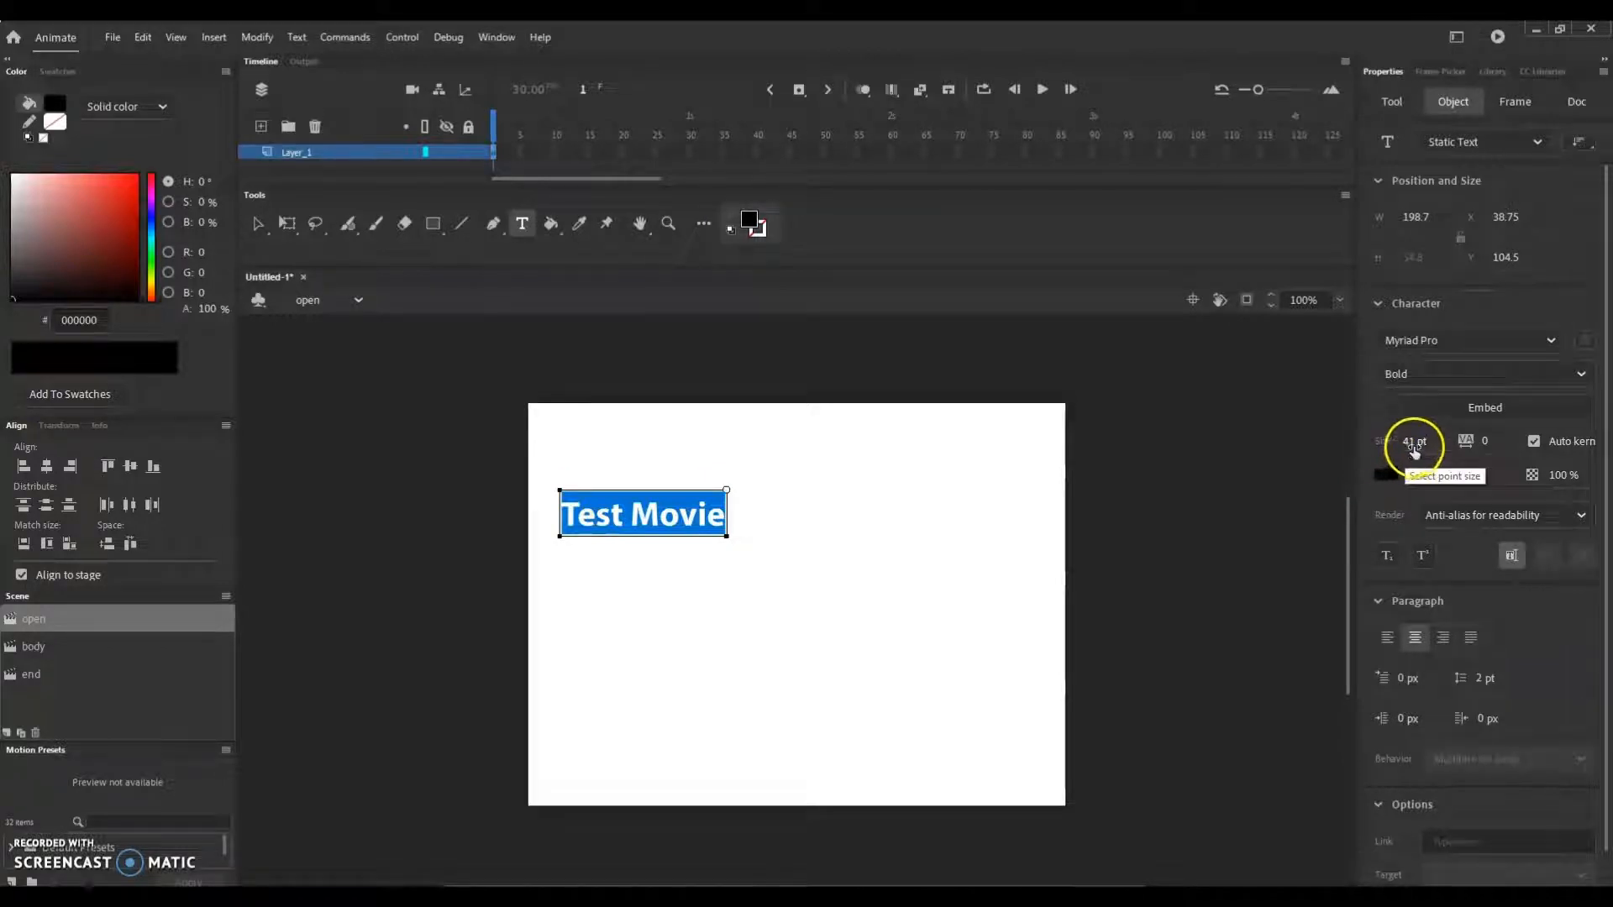
click(1415, 443)
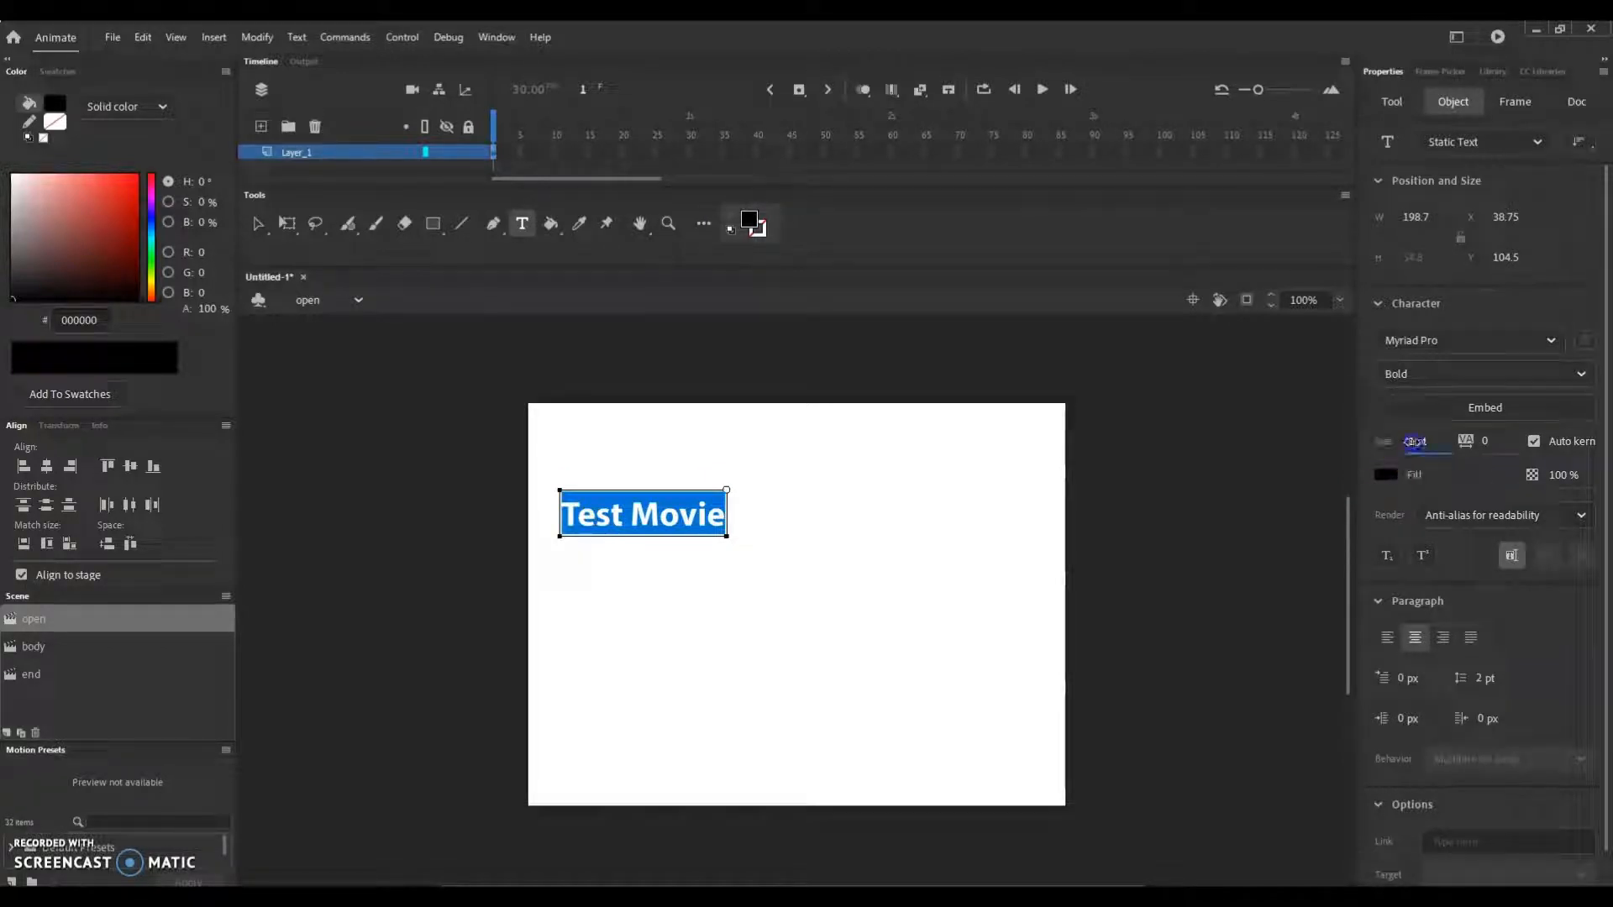
drag(1415, 443, 1454, 445)
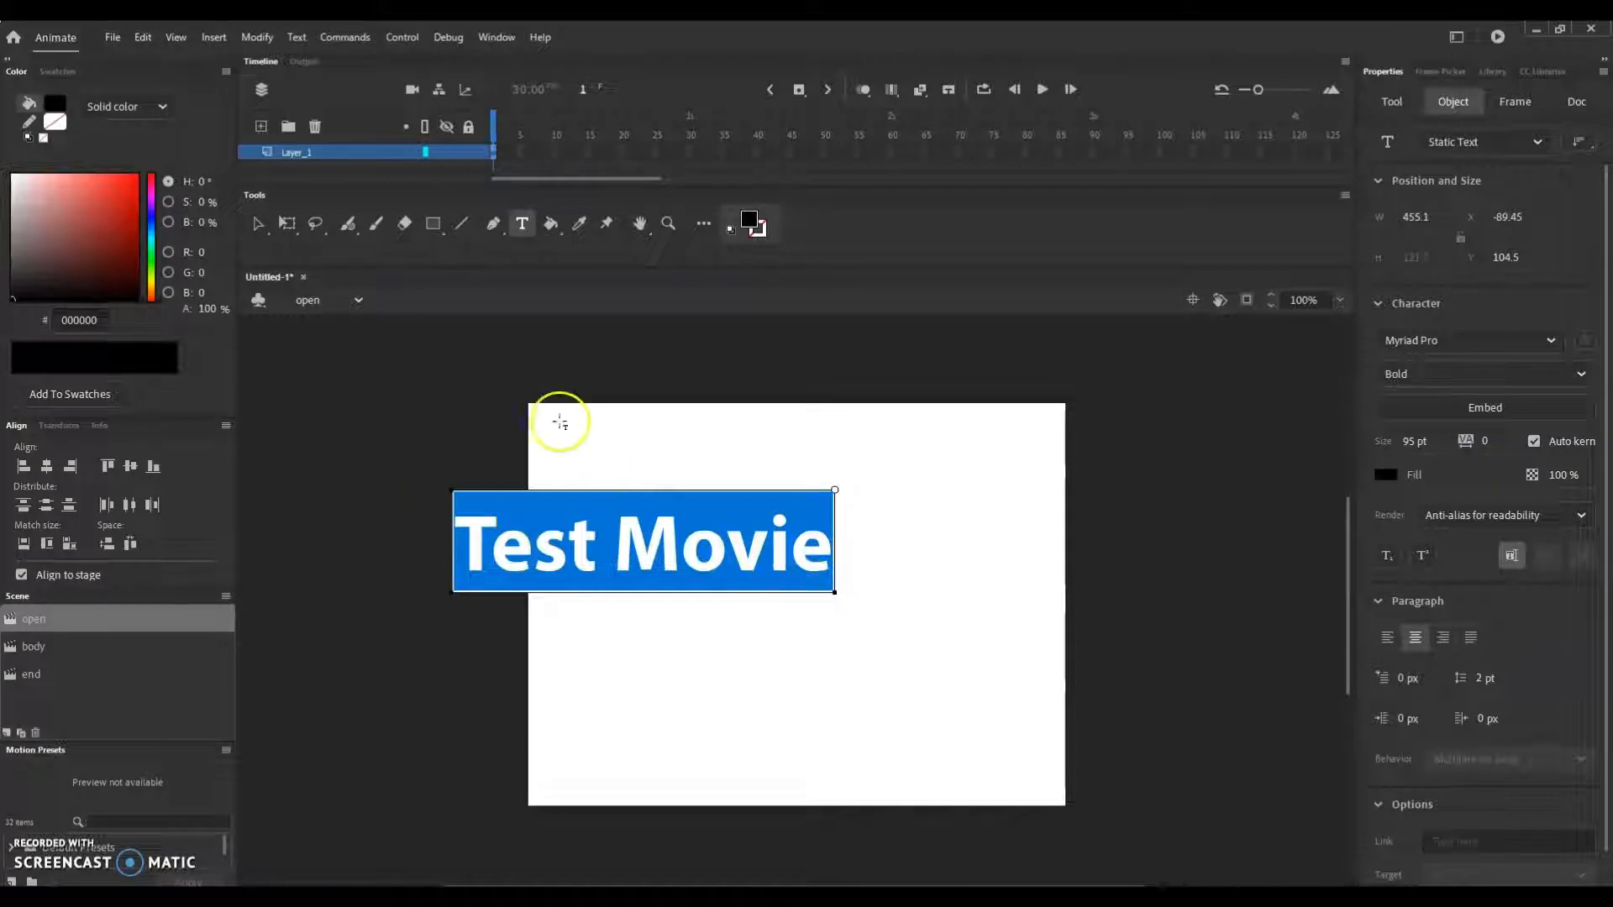
Move the "Test Movie" title so it sits horizontally centred in the upper part of the stage.
click(256, 224)
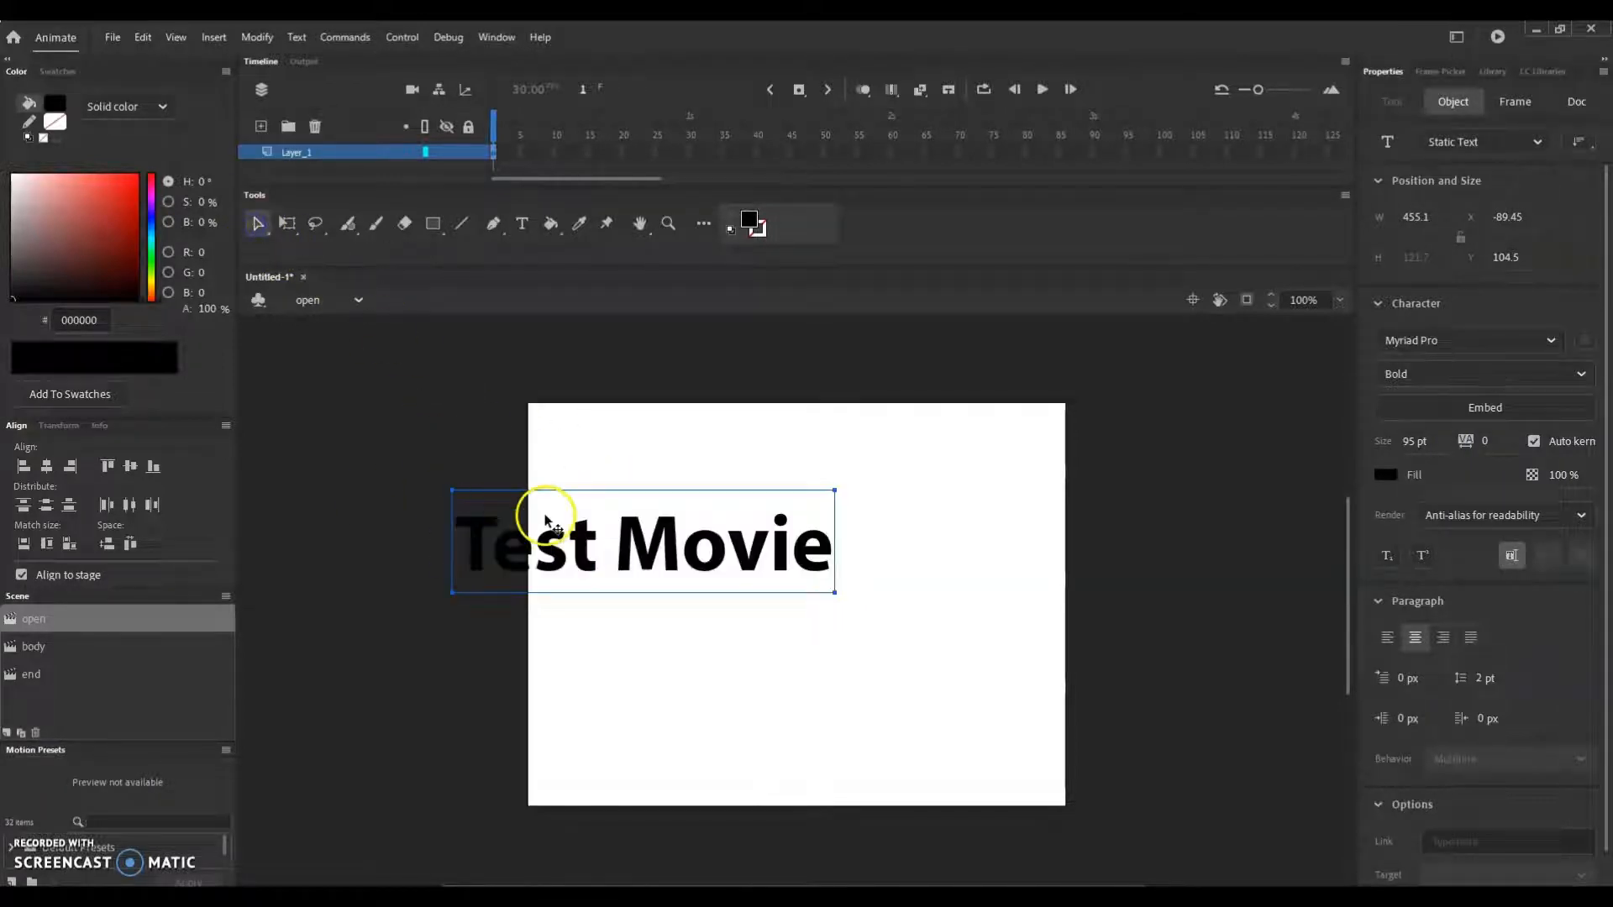
drag(586, 556, 737, 527)
click(755, 670)
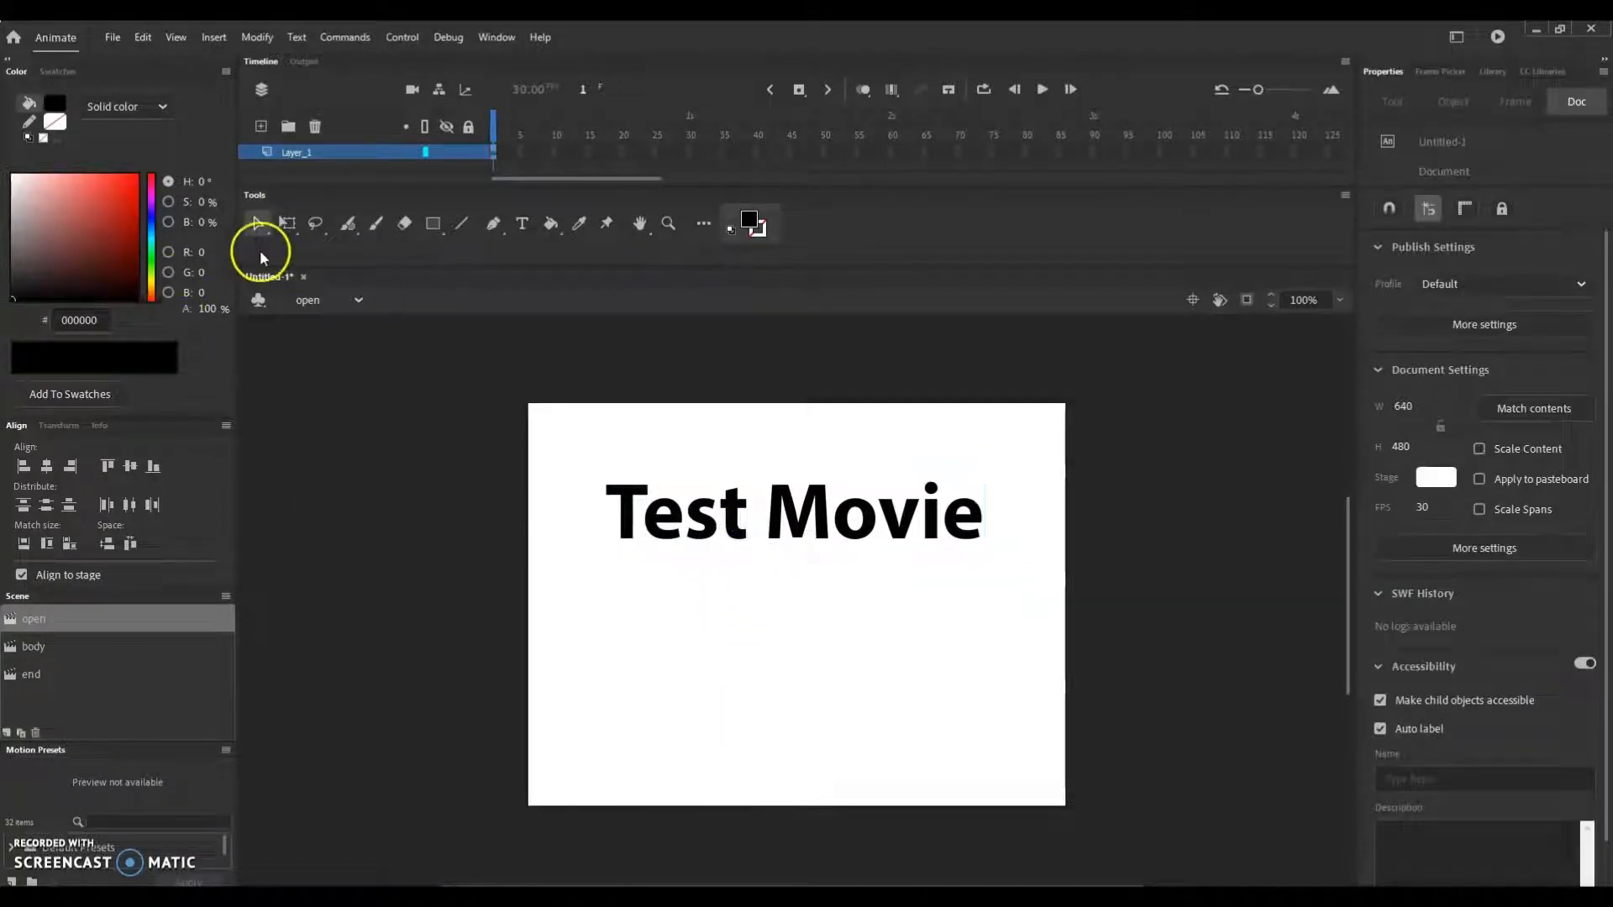
Add a second text below the title reading "by" followed by the author's full name.
click(522, 222)
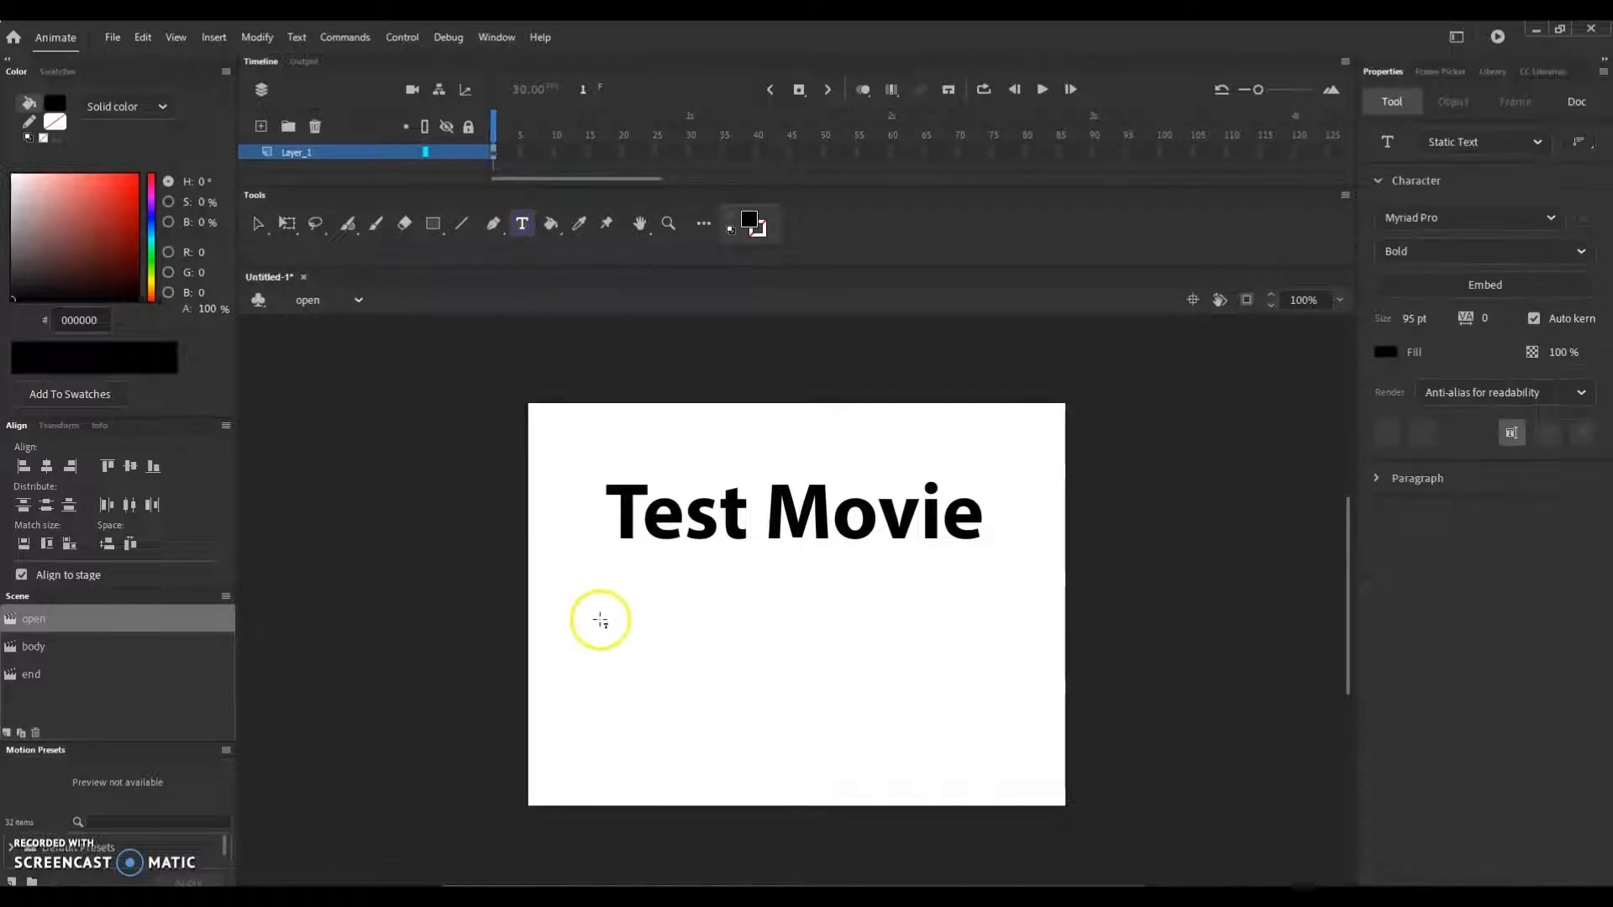
click(596, 693)
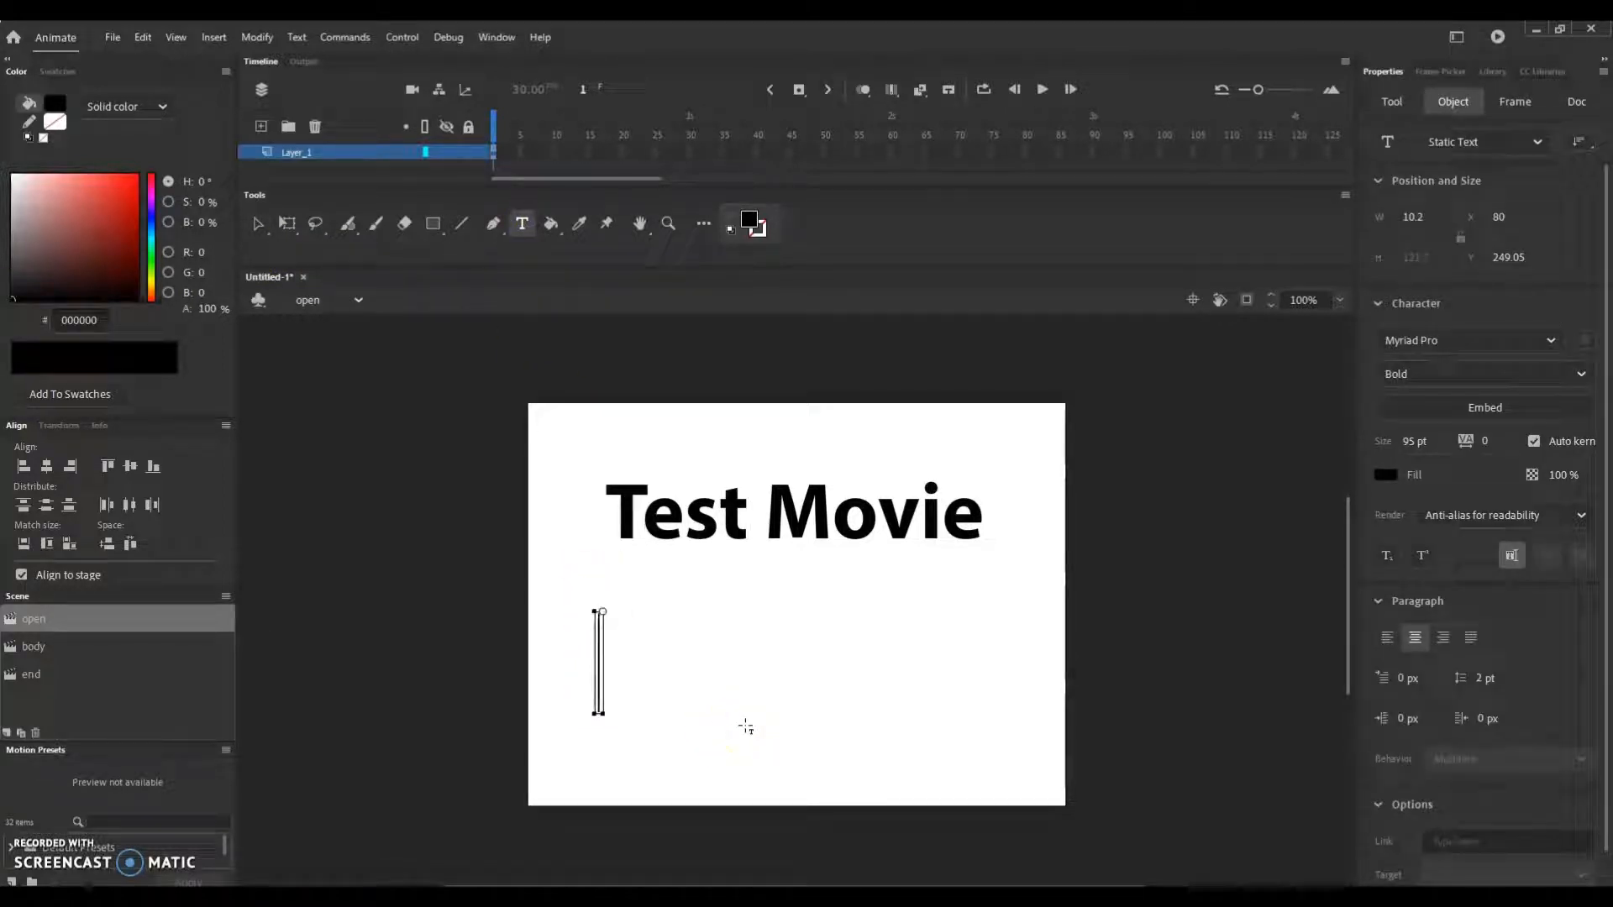
text(by)
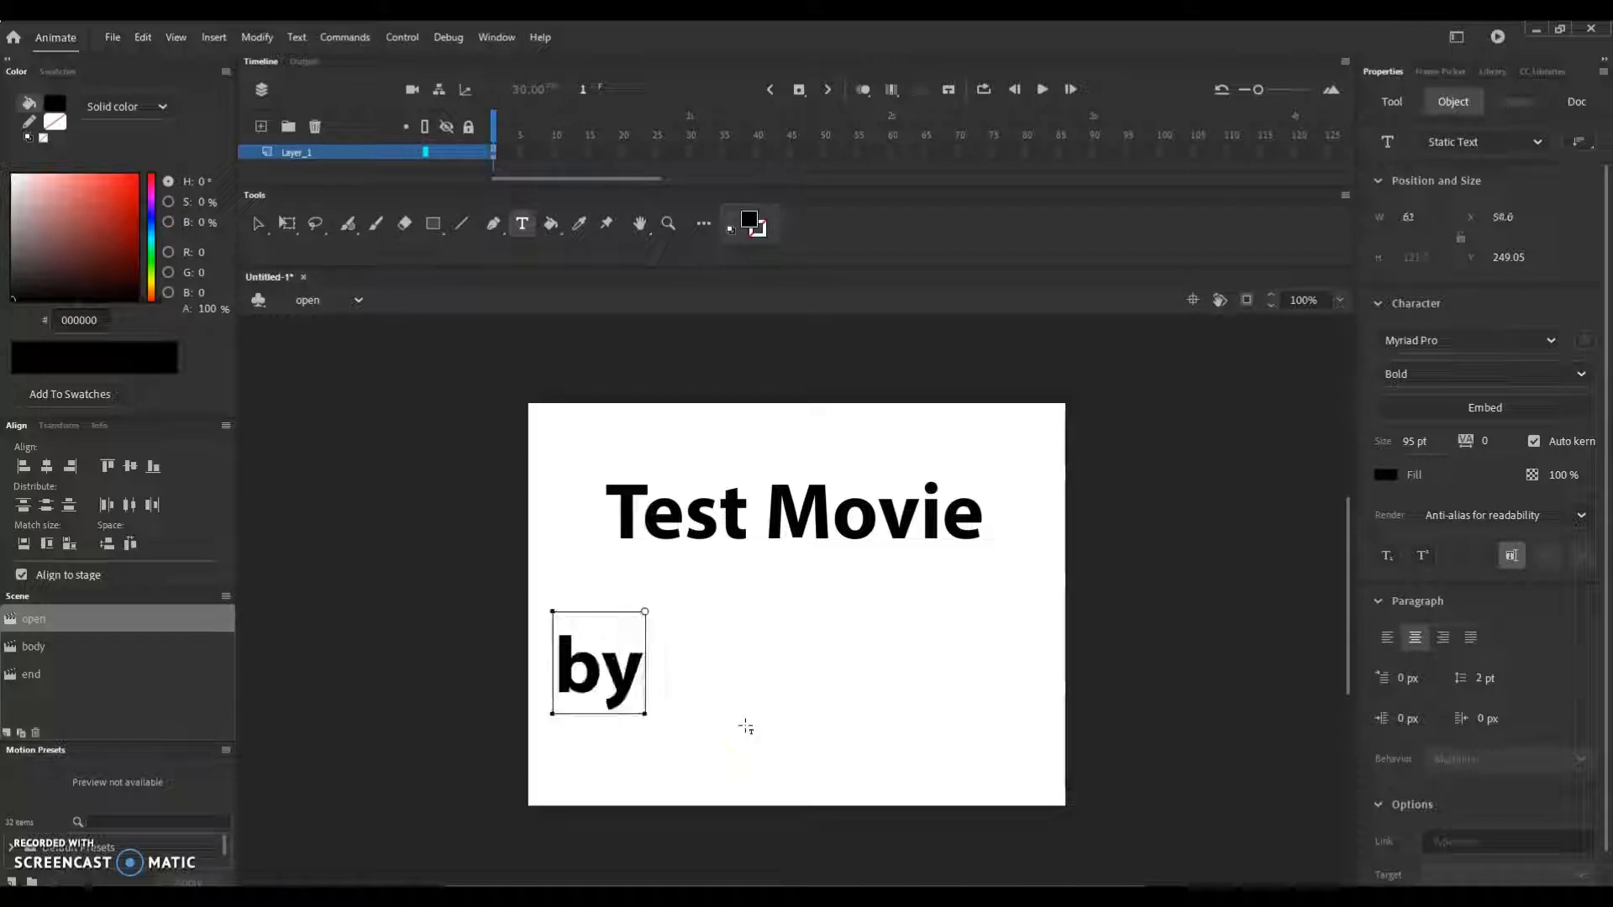
text(Ar)
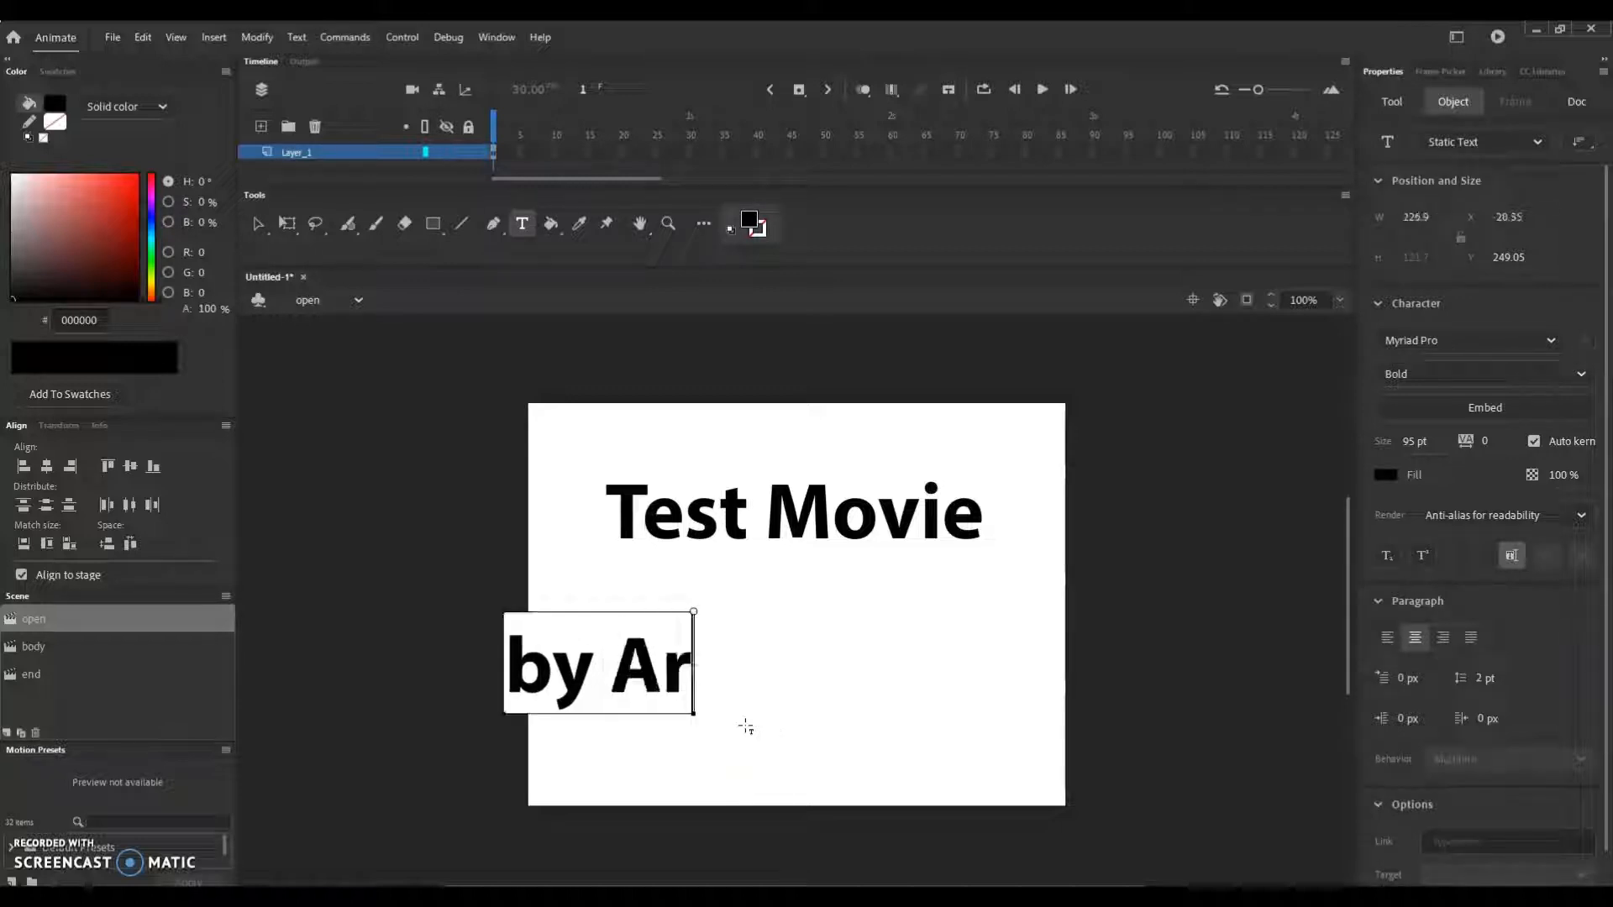
text(thur)
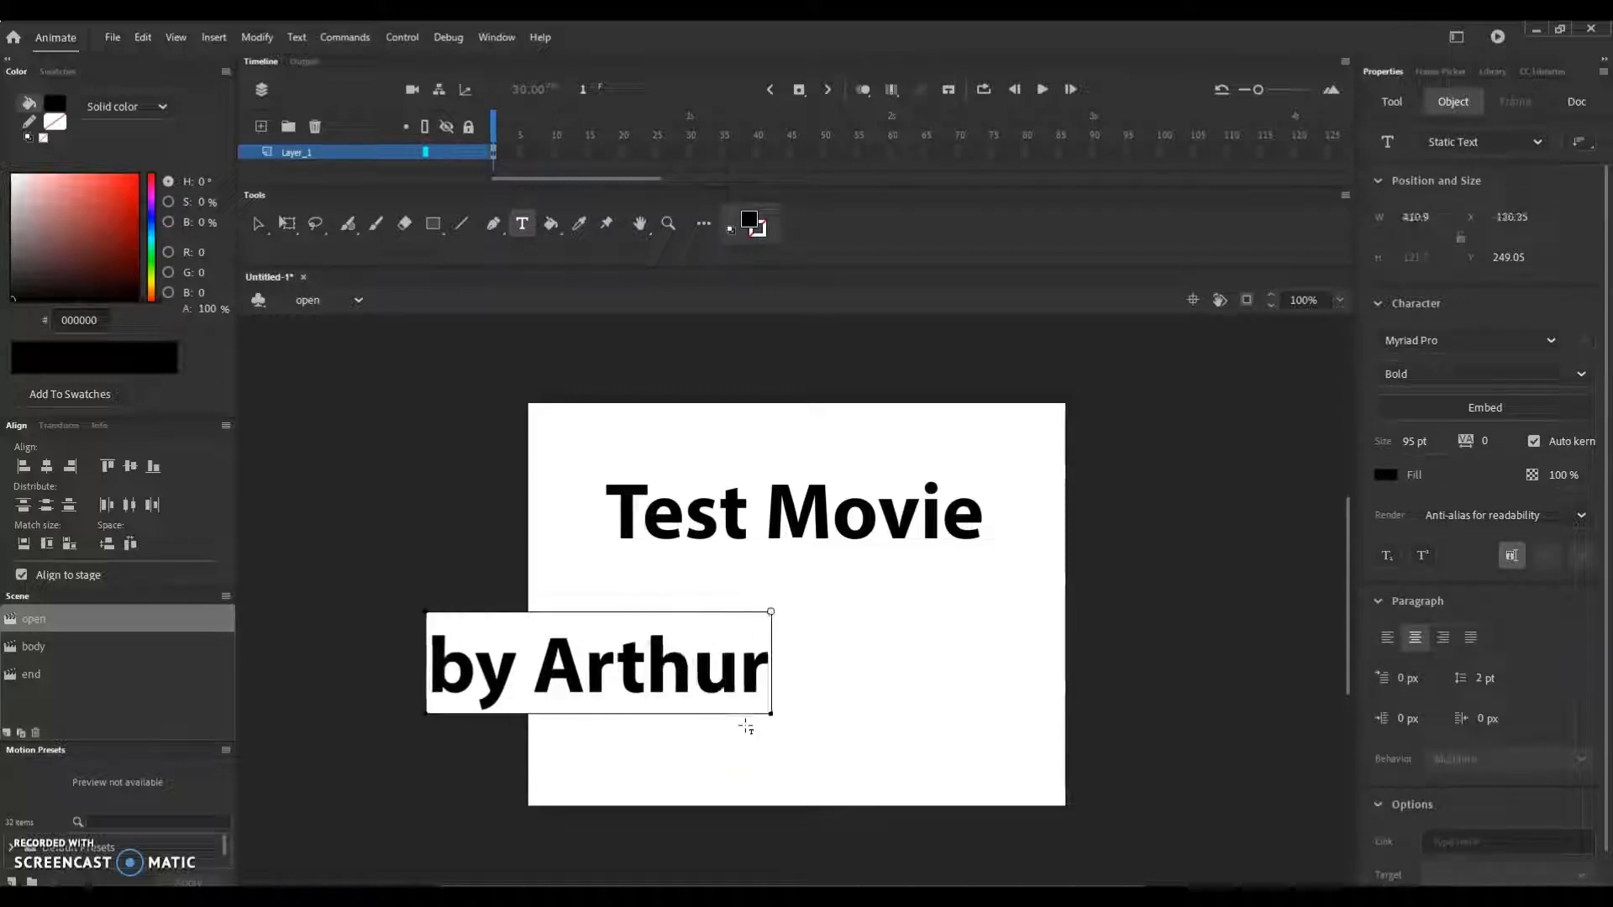
text( King)
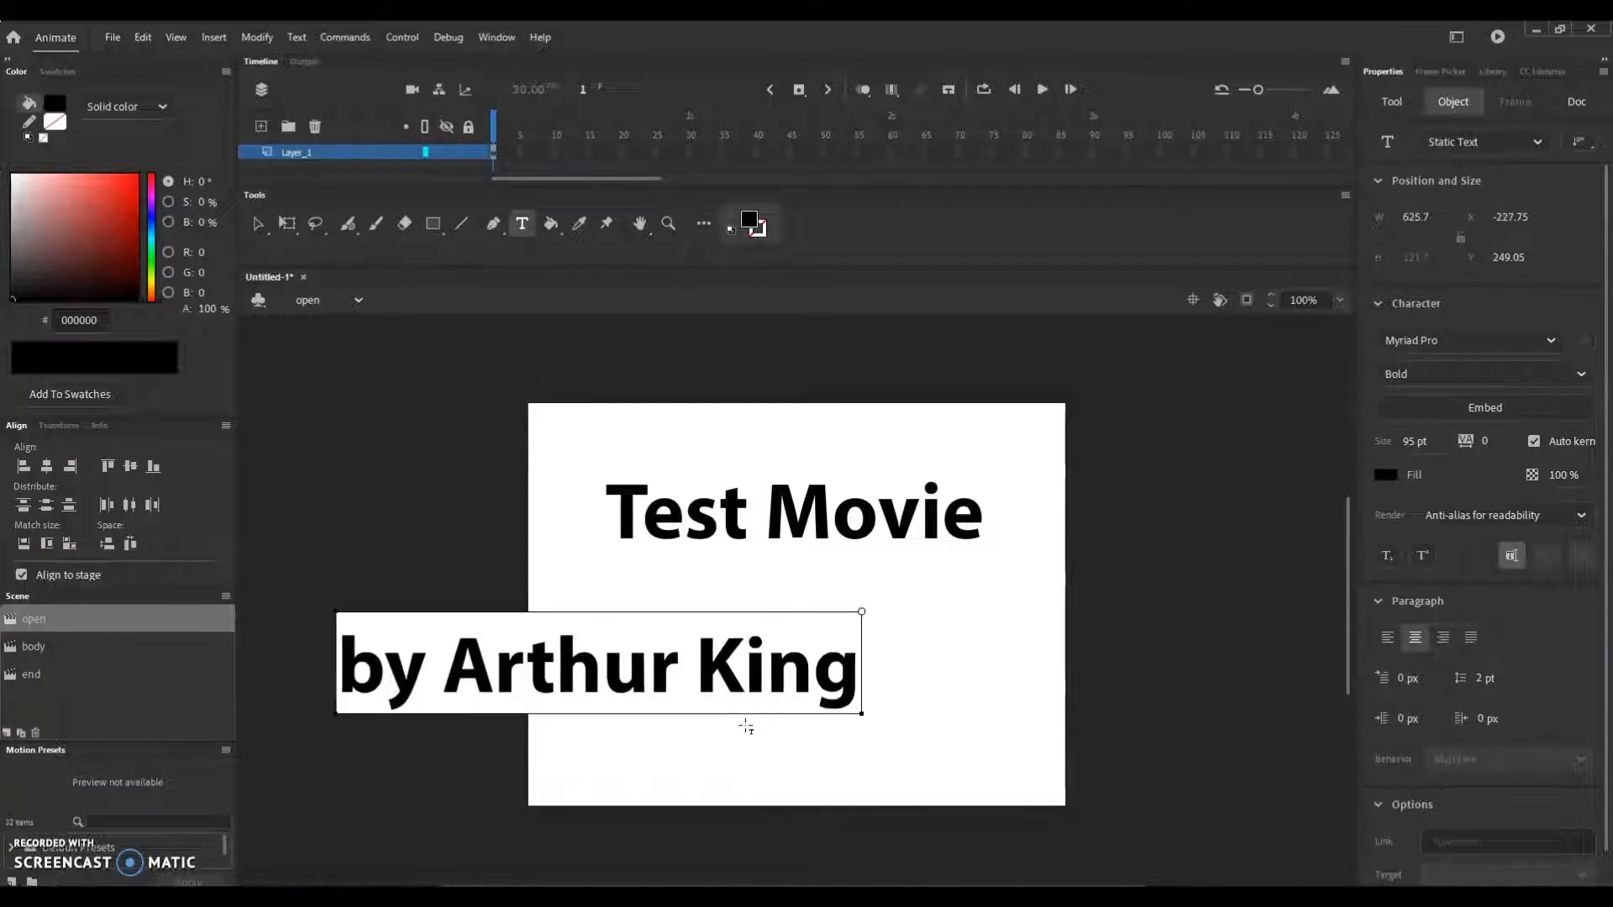
Select the whole author line and set its font size to 42 pt.
click(405, 558)
drag(856, 672, 317, 667)
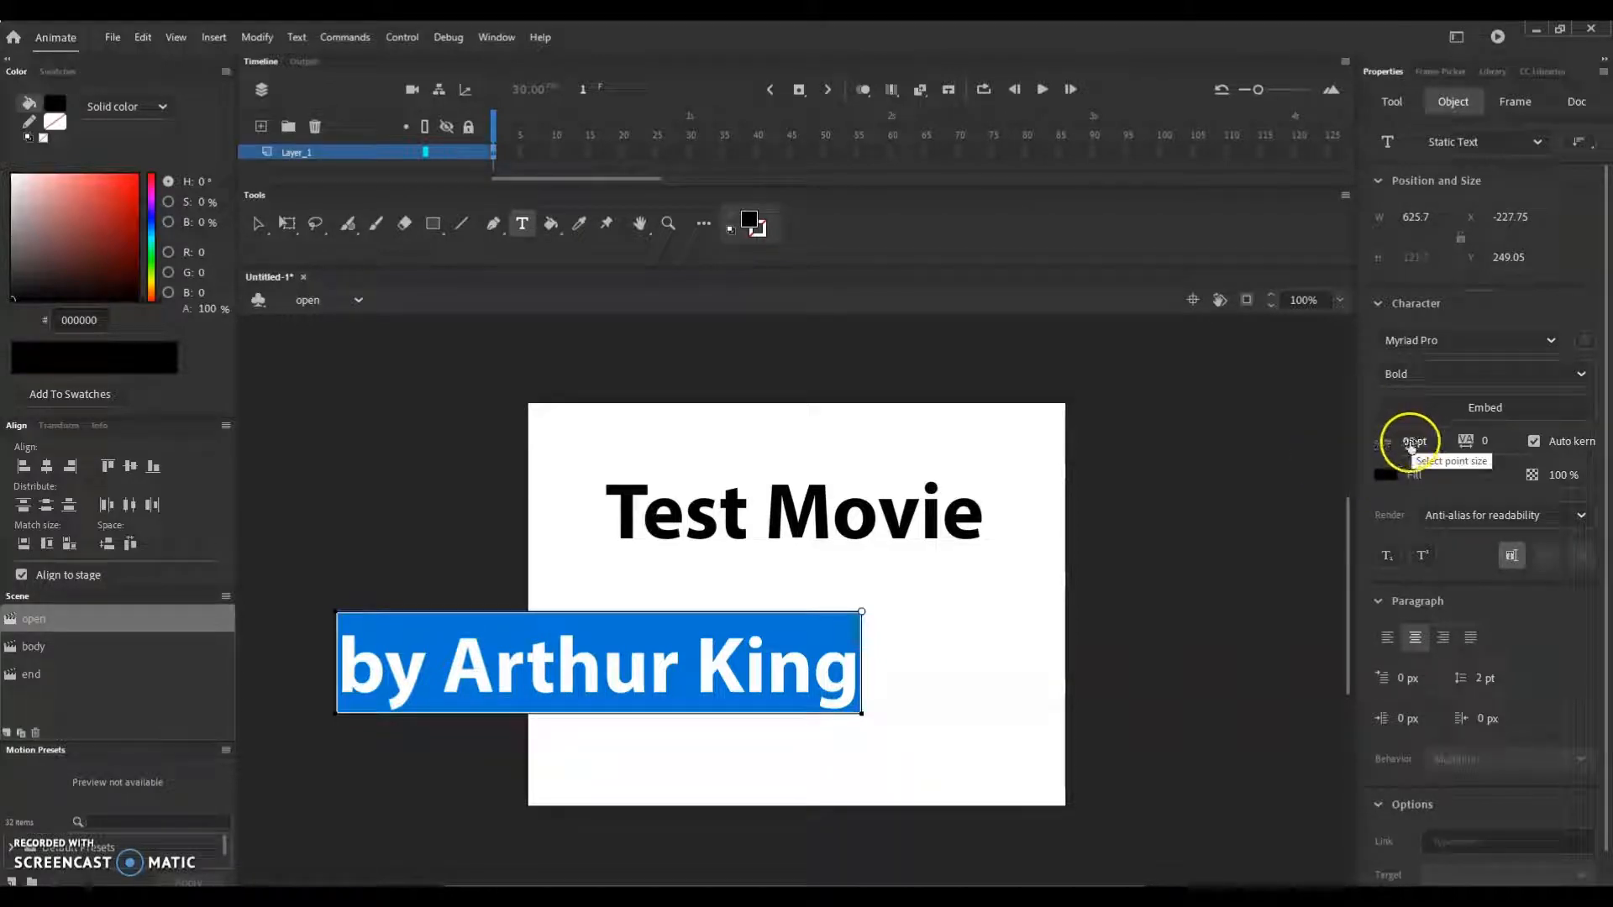
drag(1411, 446, 1367, 443)
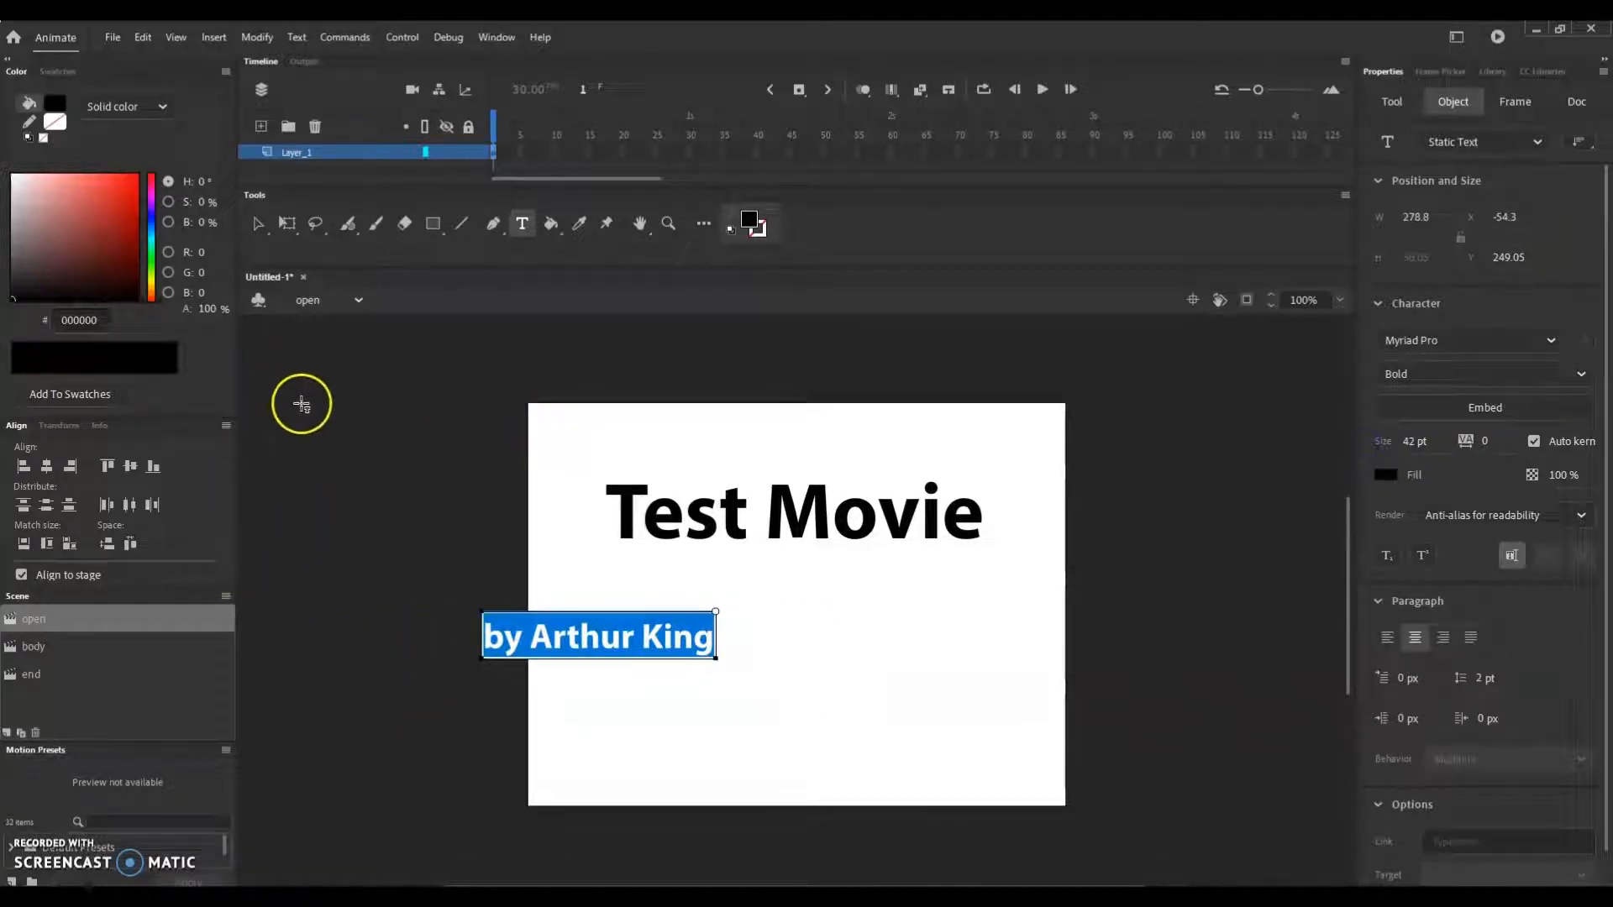
Move the author line so it is centred on the stage just beneath the "Test Movie" title.
click(260, 223)
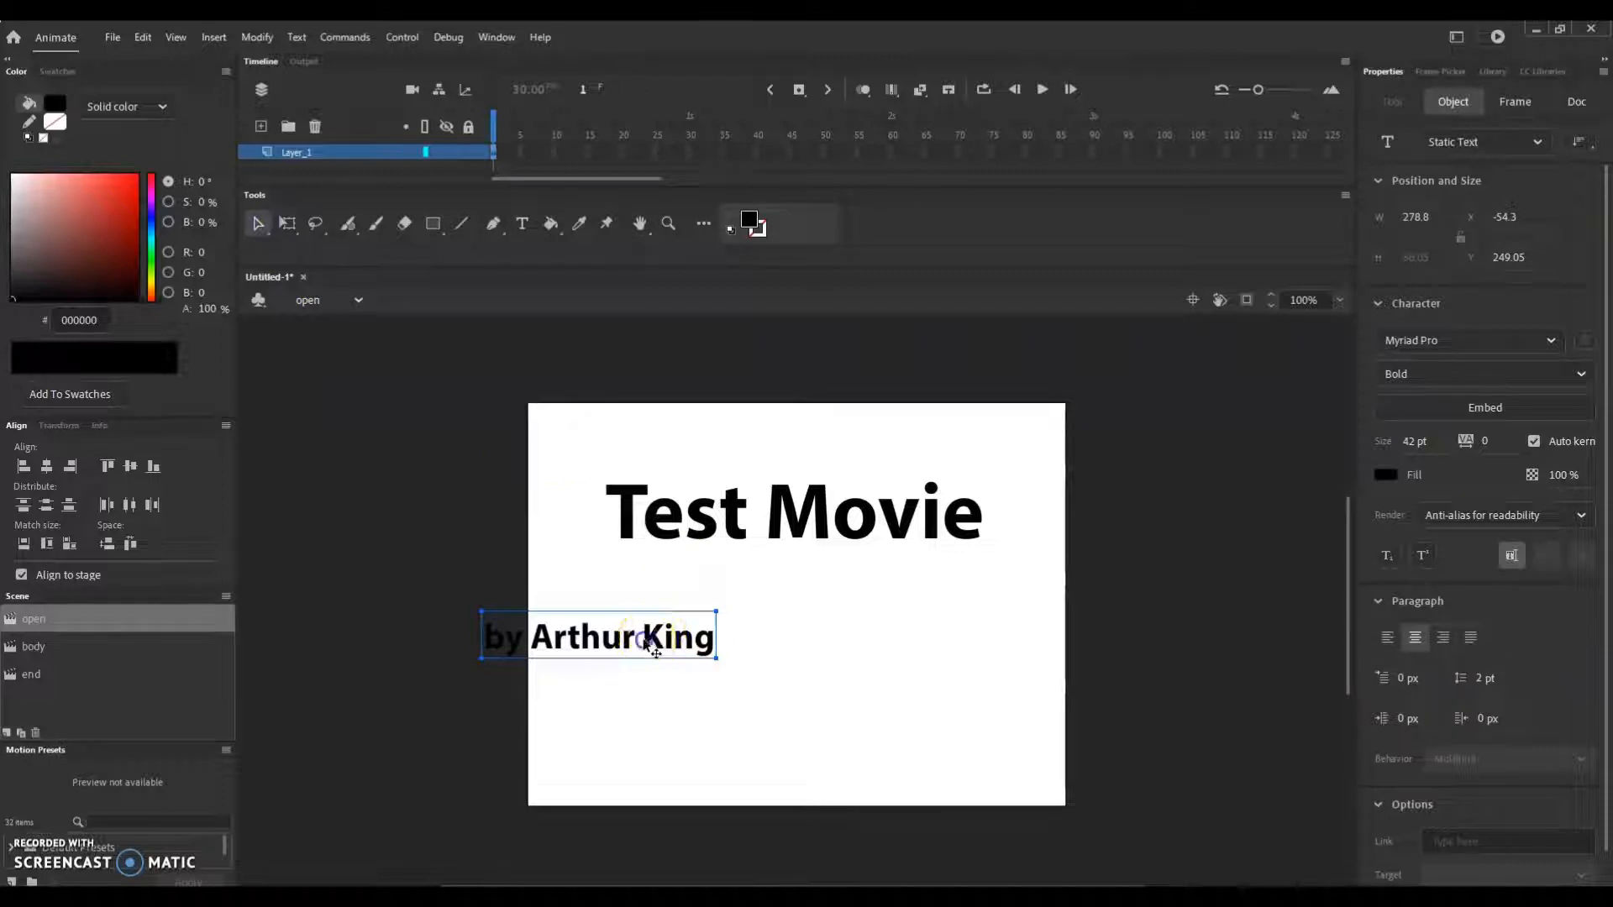
drag(648, 640, 855, 619)
click(880, 777)
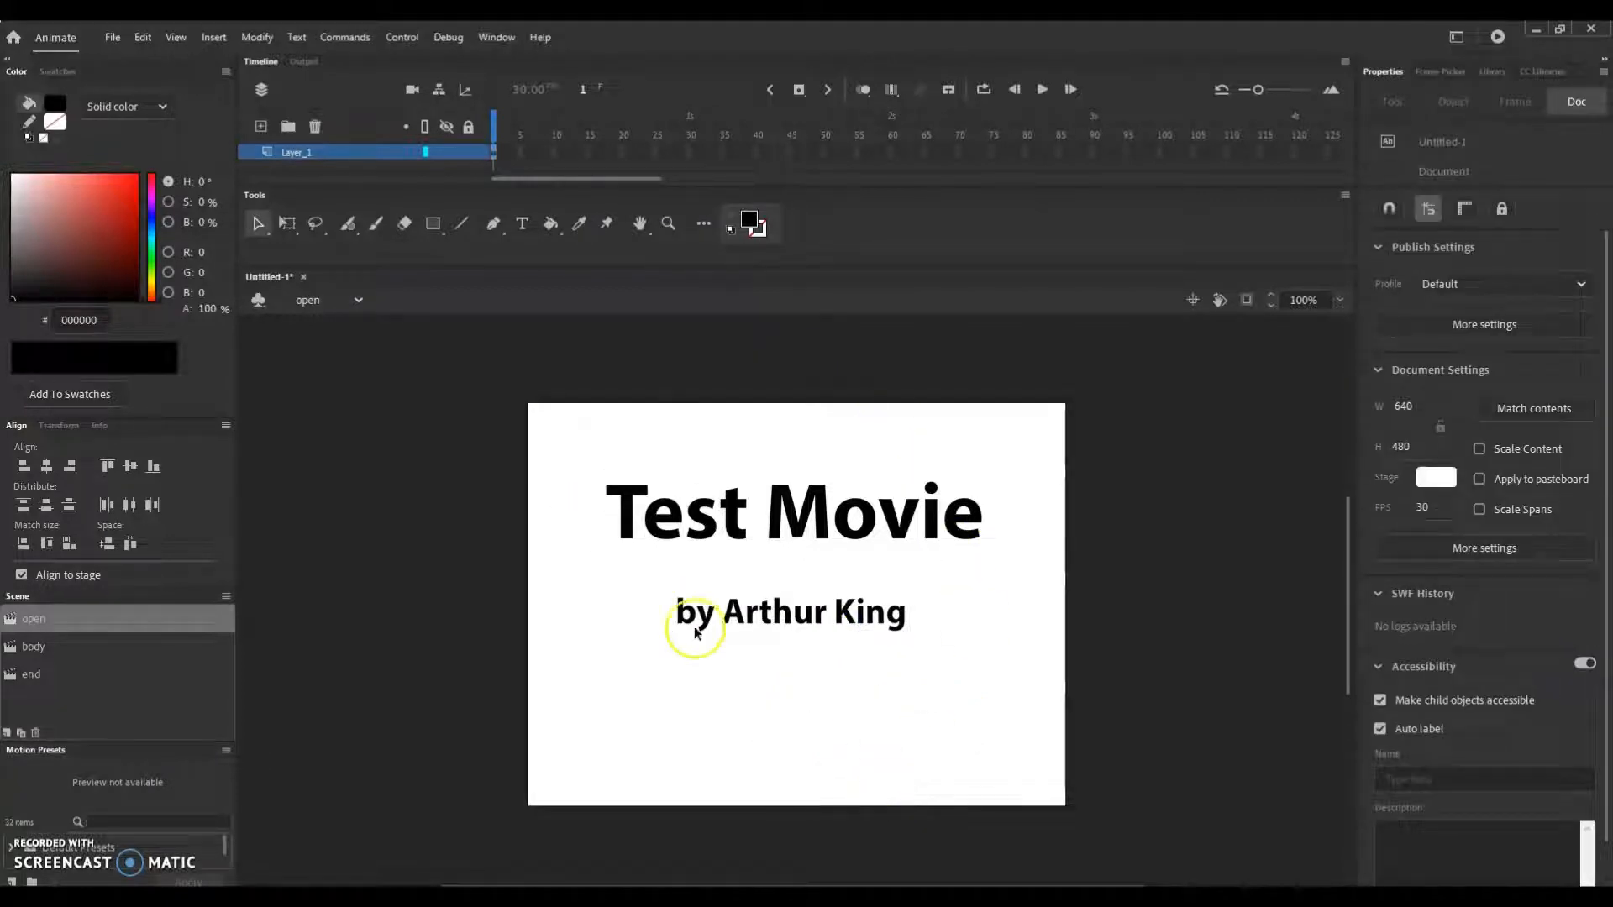
Move the author line to the lower part of the stage and shift the "Test Movie" title slightly down.
drag(788, 612, 798, 691)
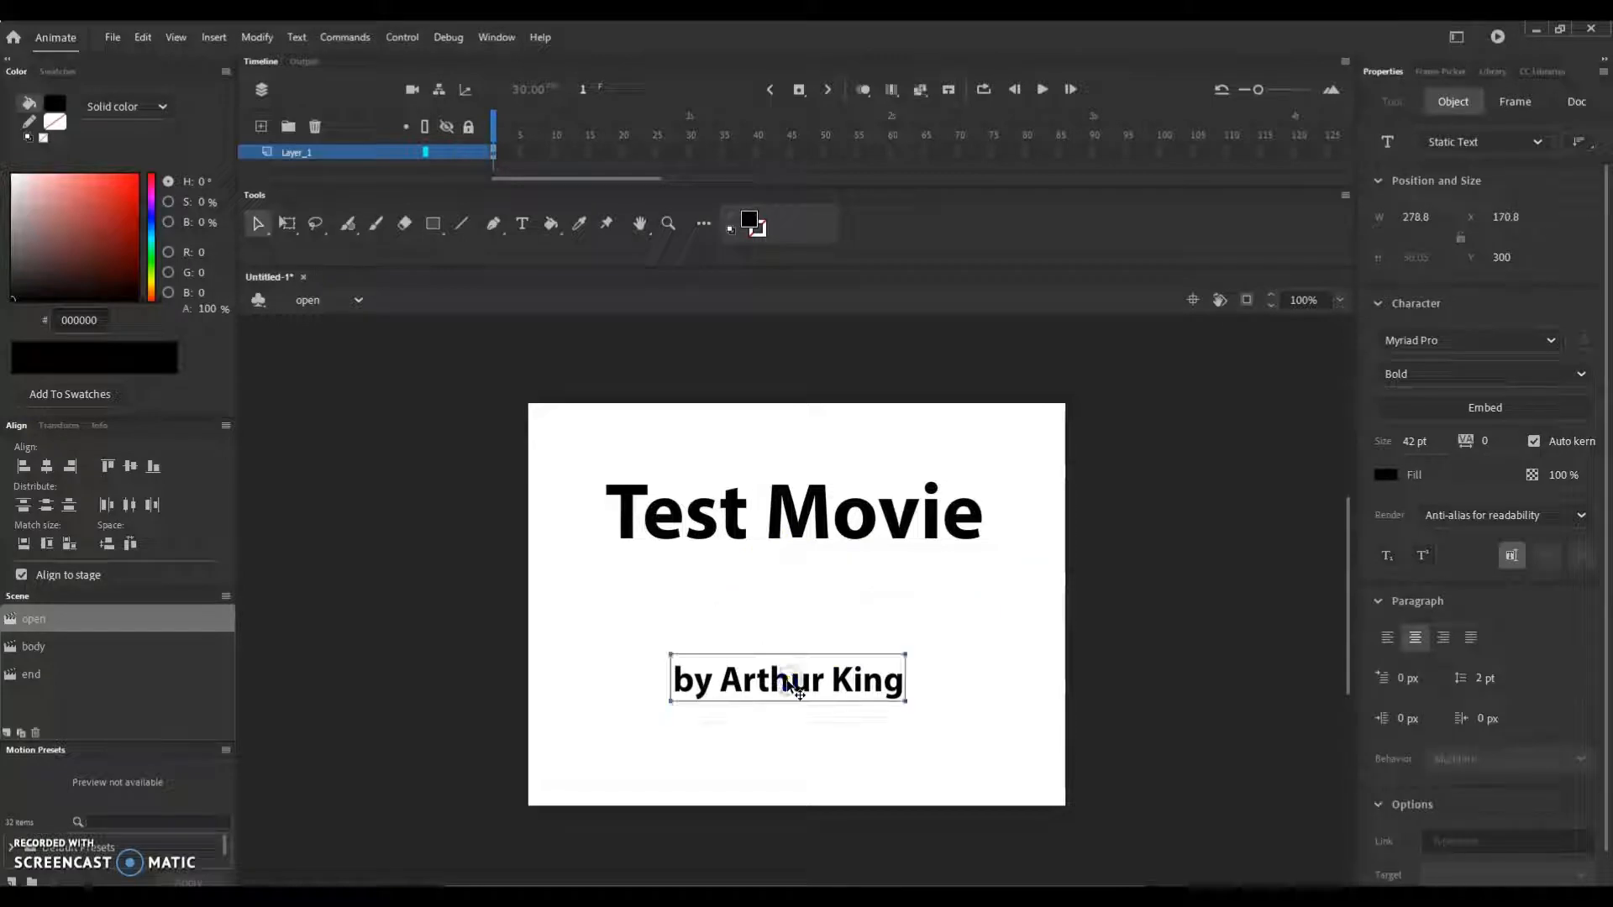
click(796, 529)
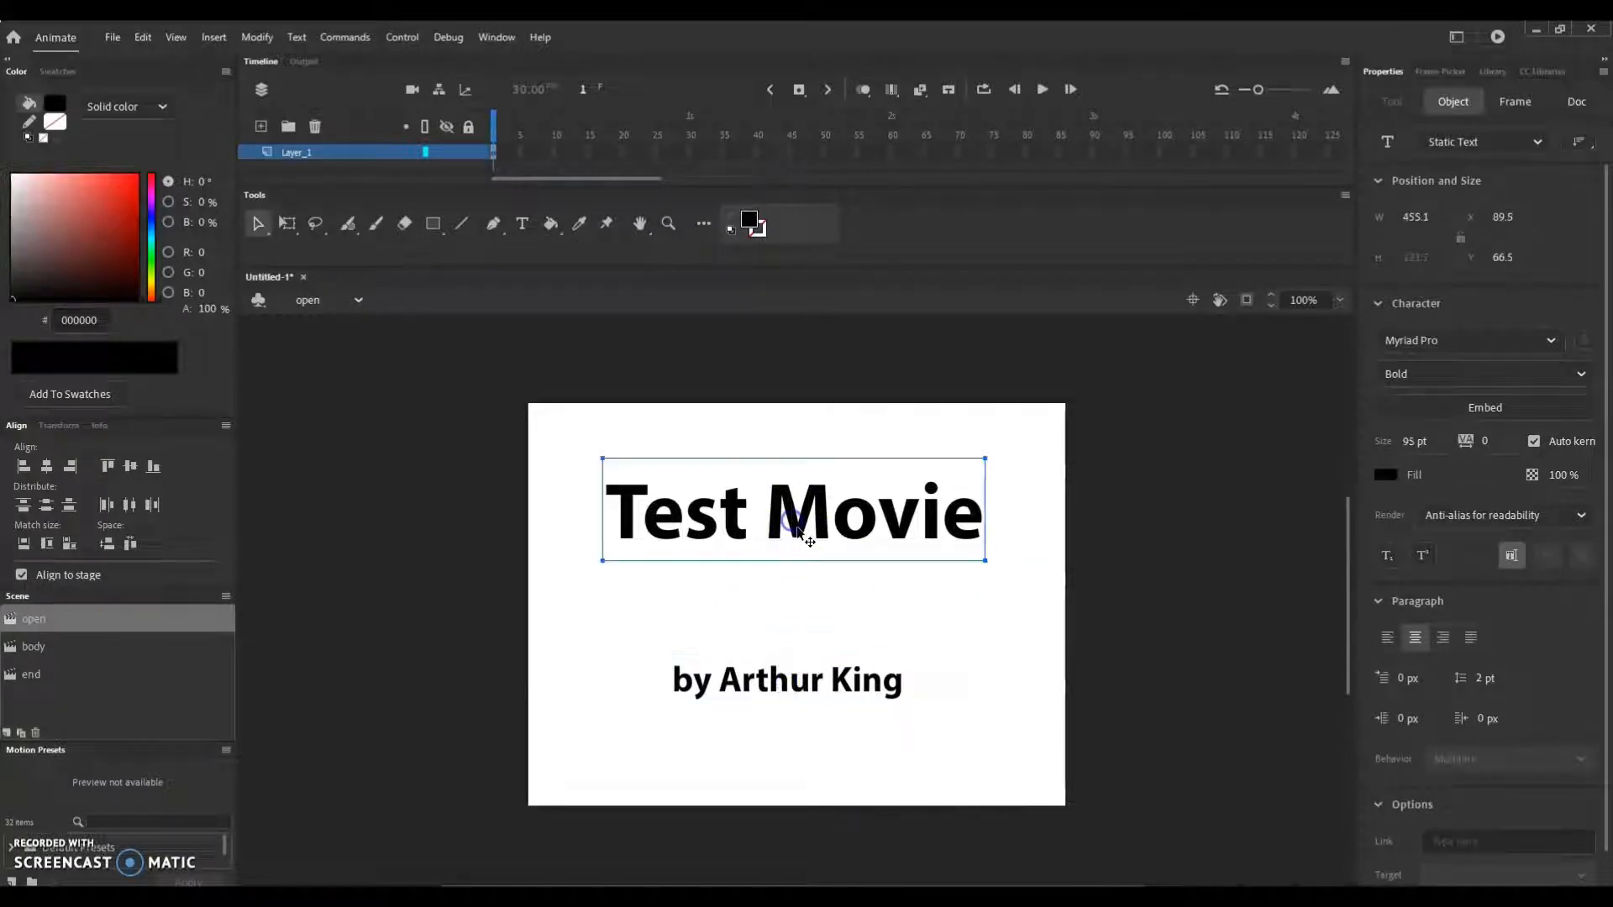
drag(803, 538, 801, 548)
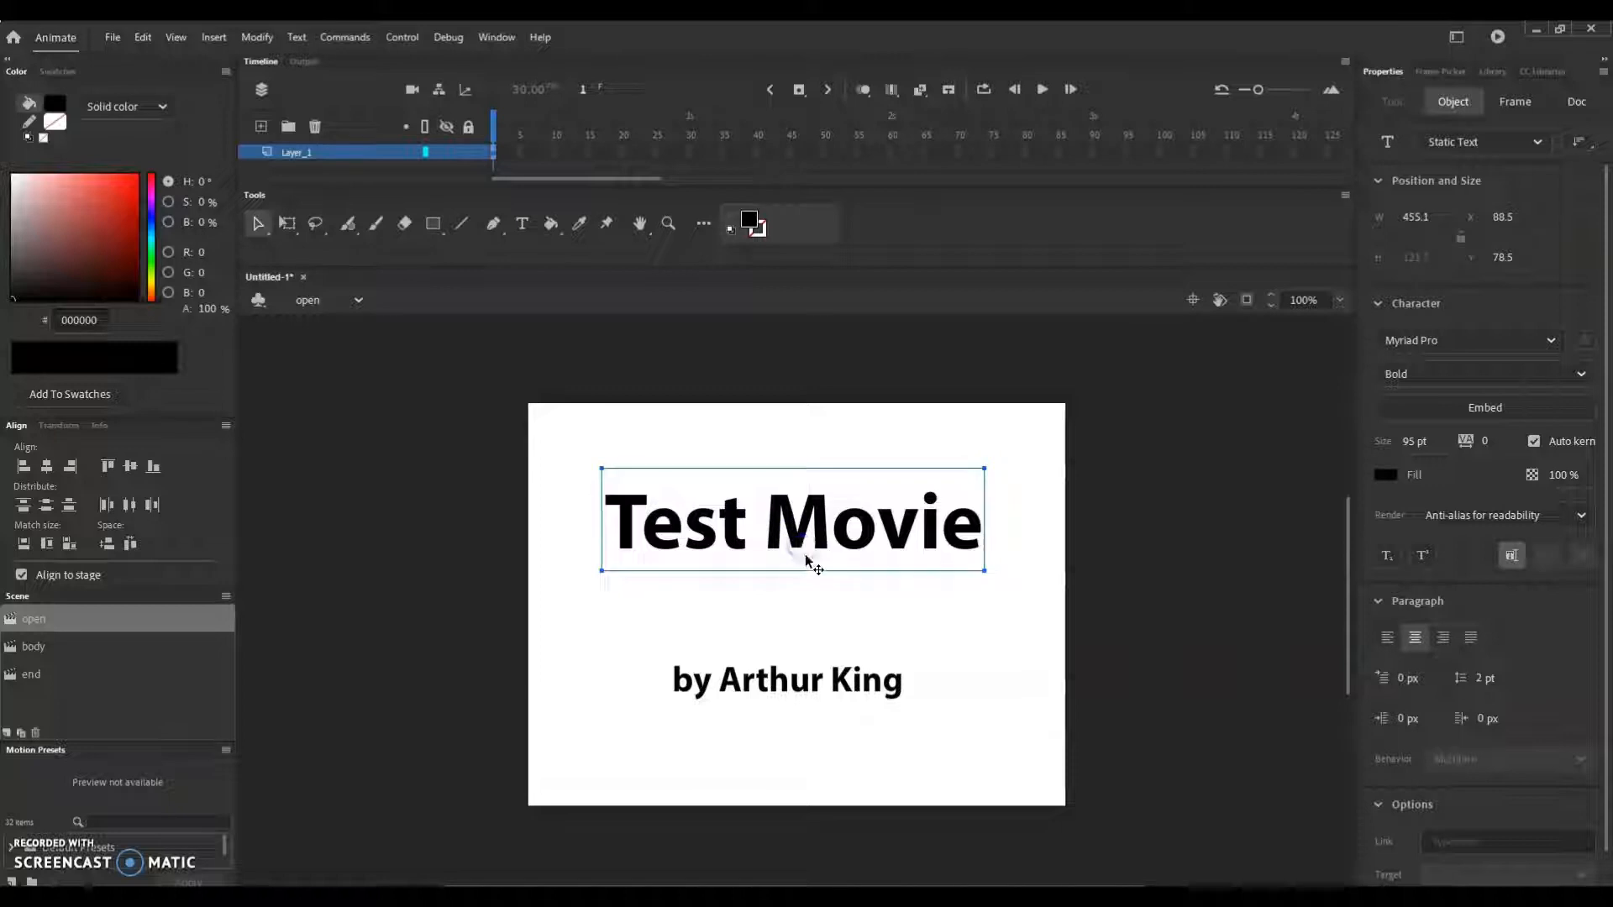
drag(799, 677, 811, 688)
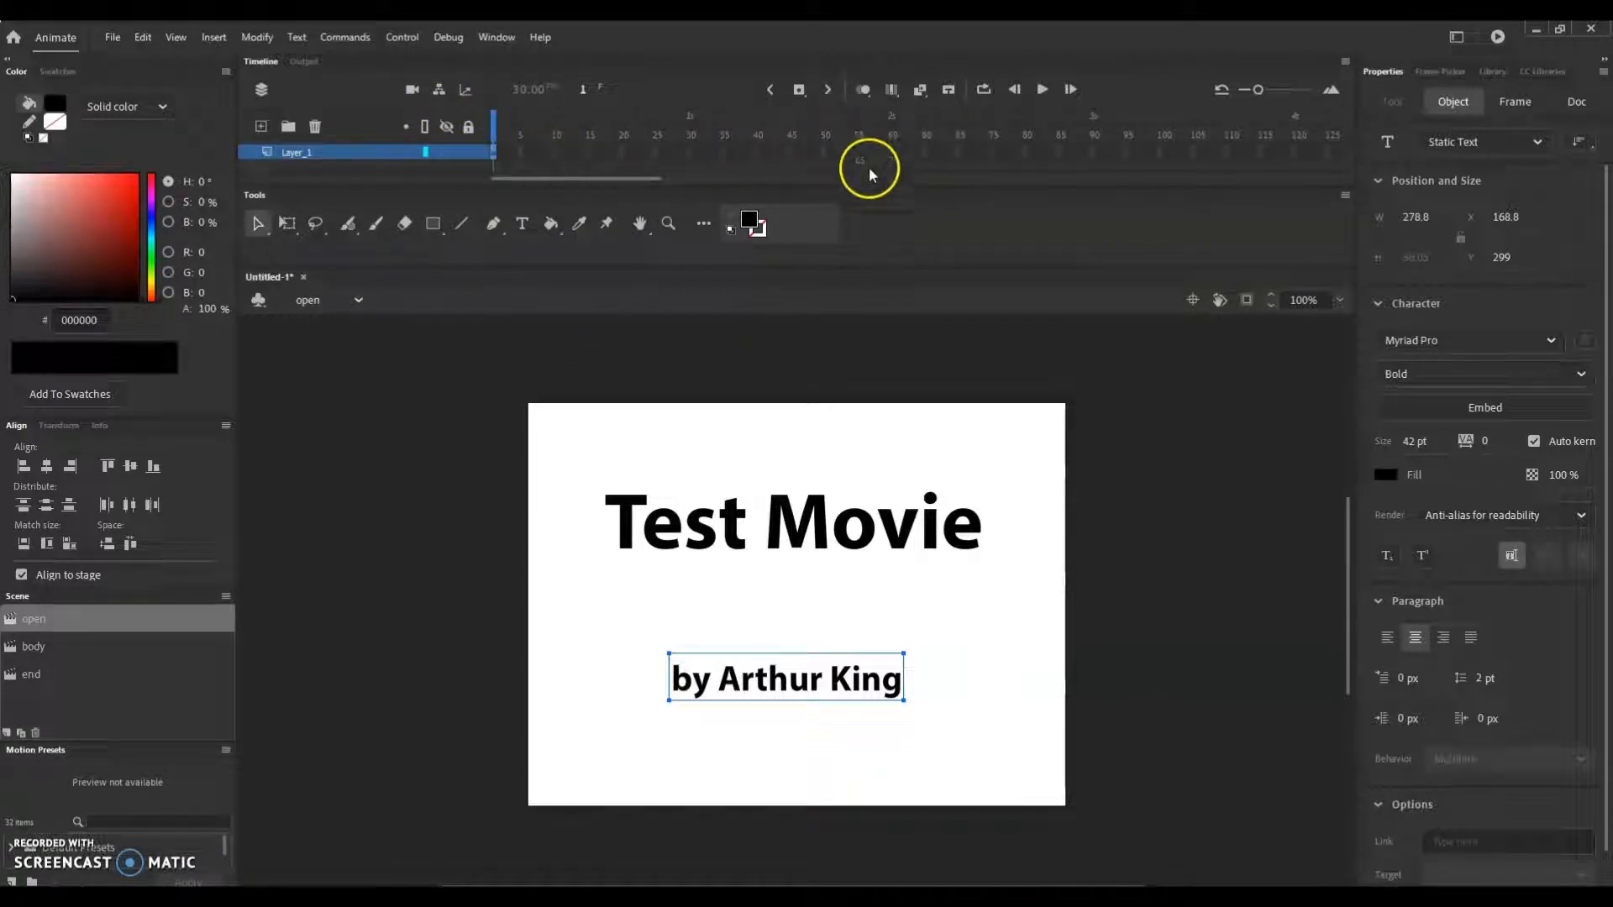
Extend the open scene's title card by inserting frames up to frame 90 on Layer_1.
click(1094, 158)
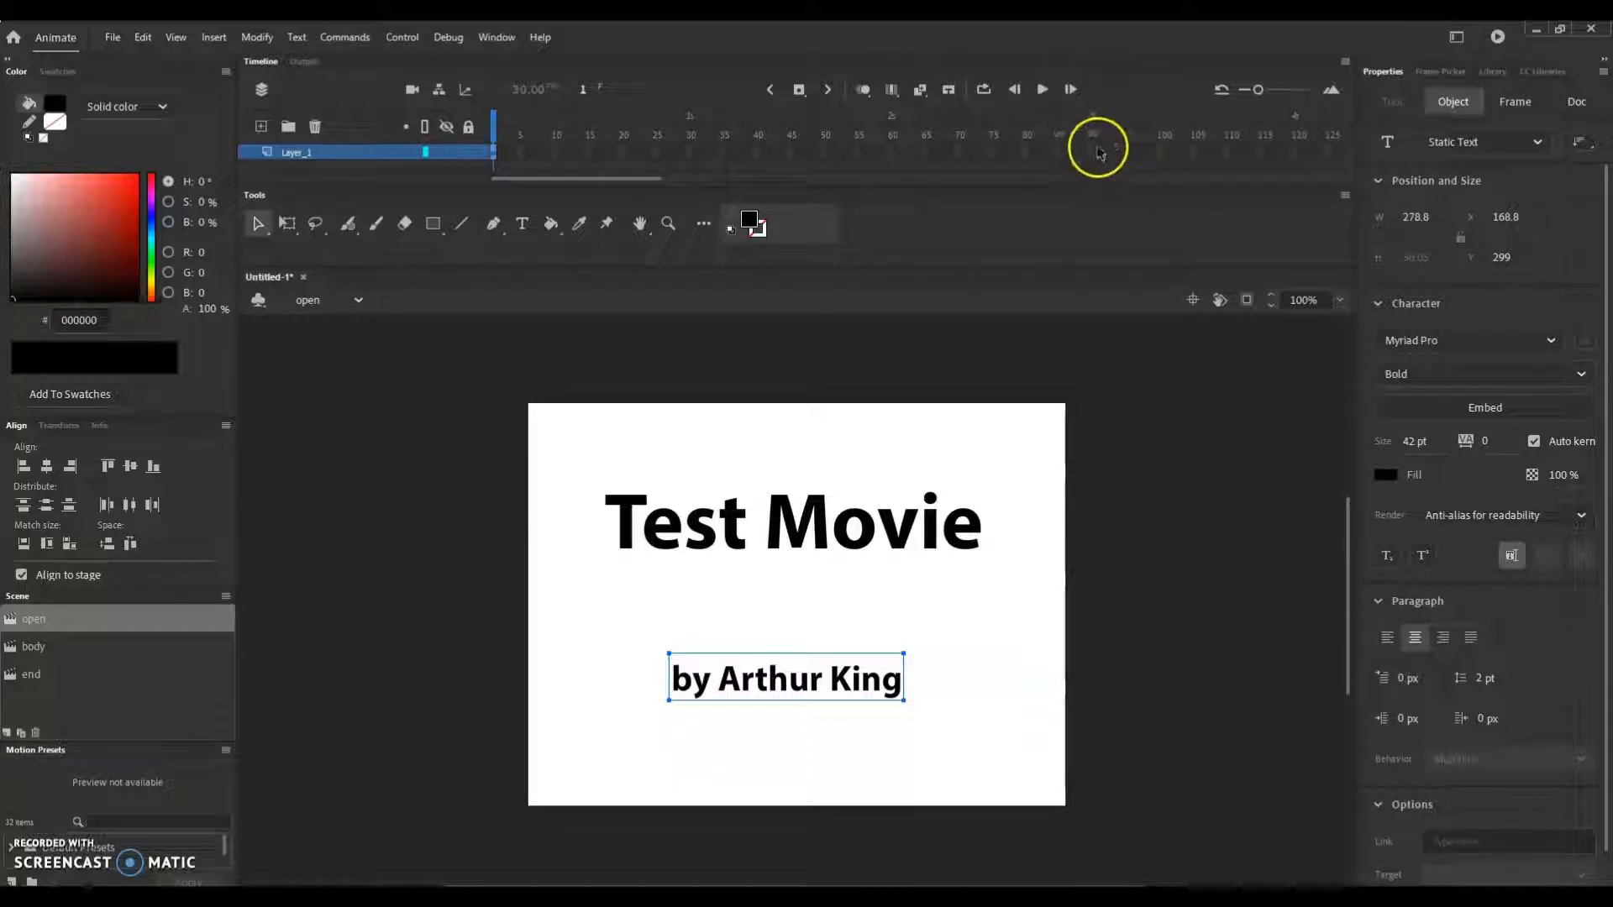
click(1100, 158)
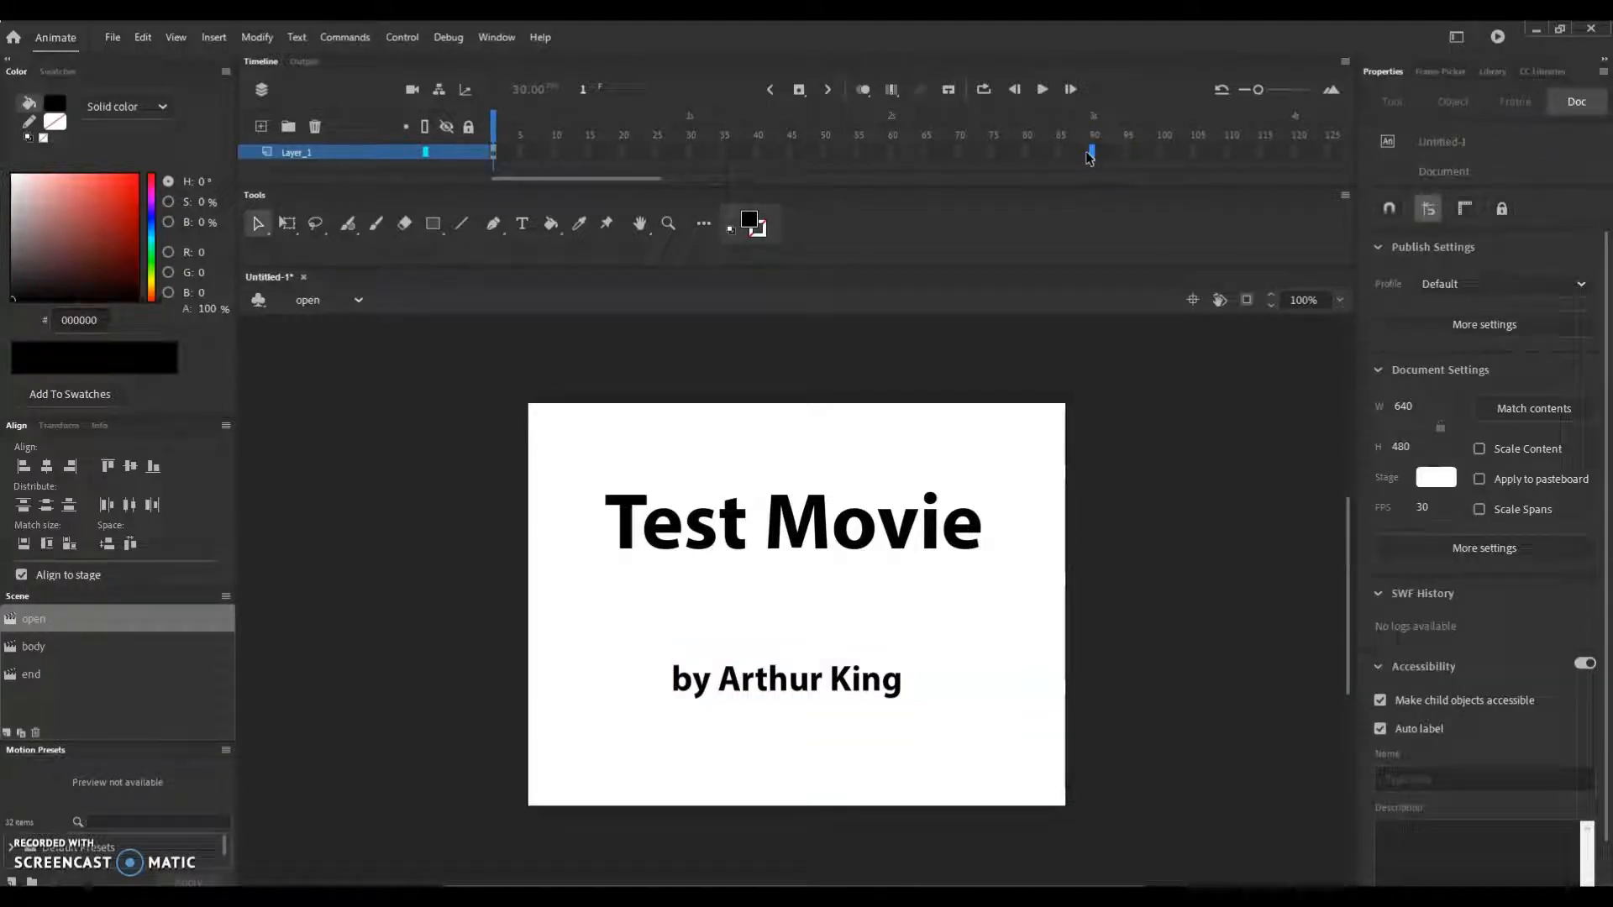
key(F5)
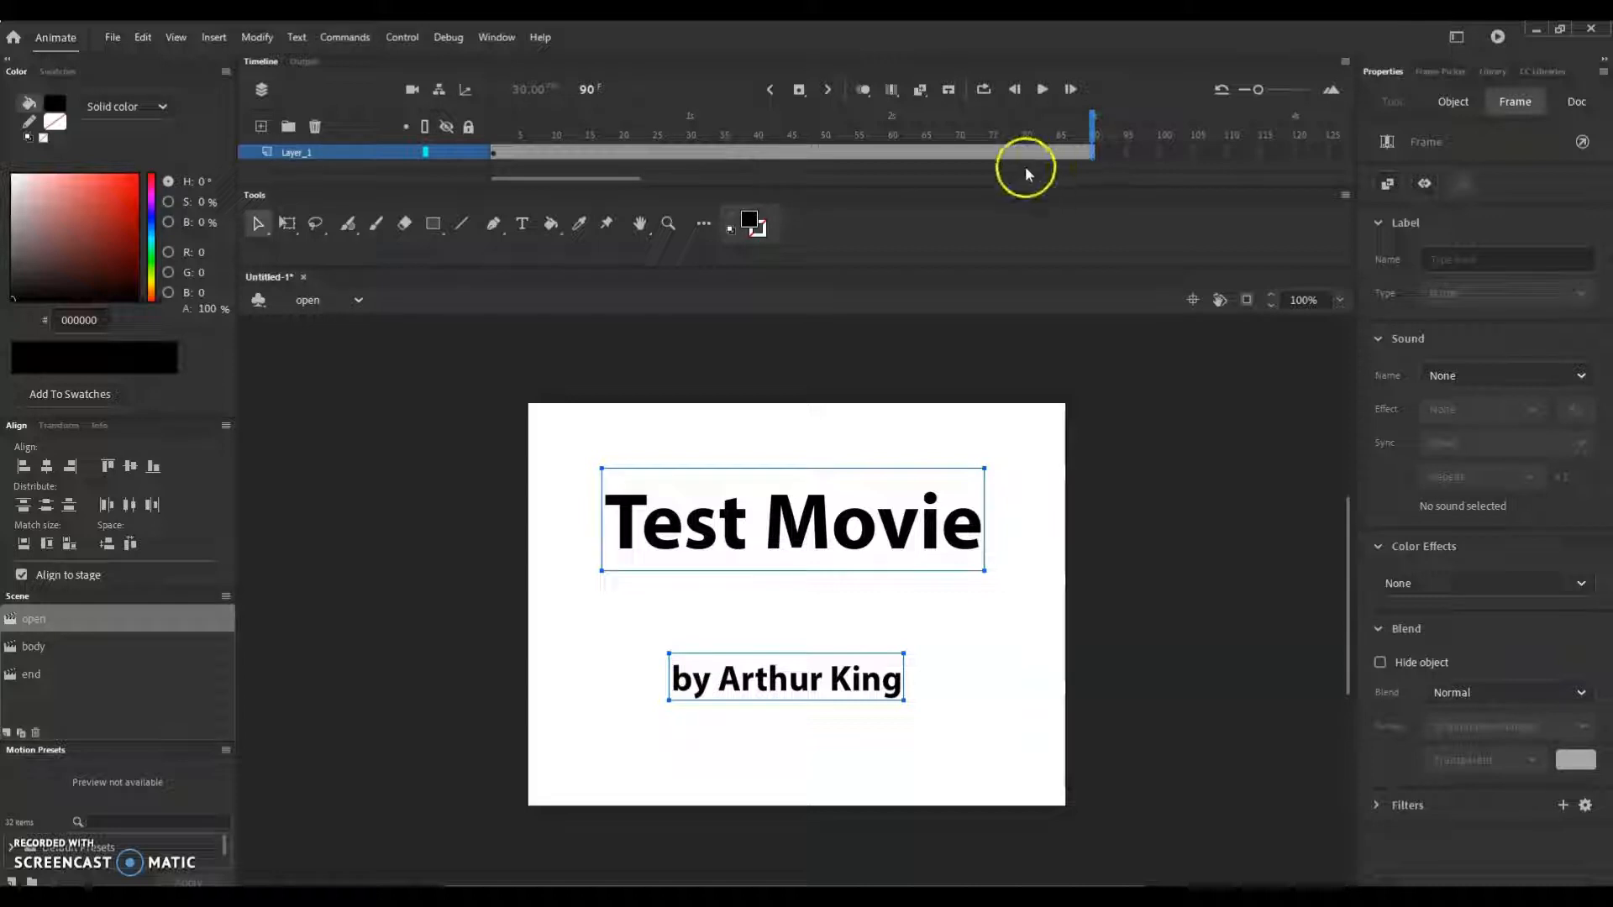
click(441, 528)
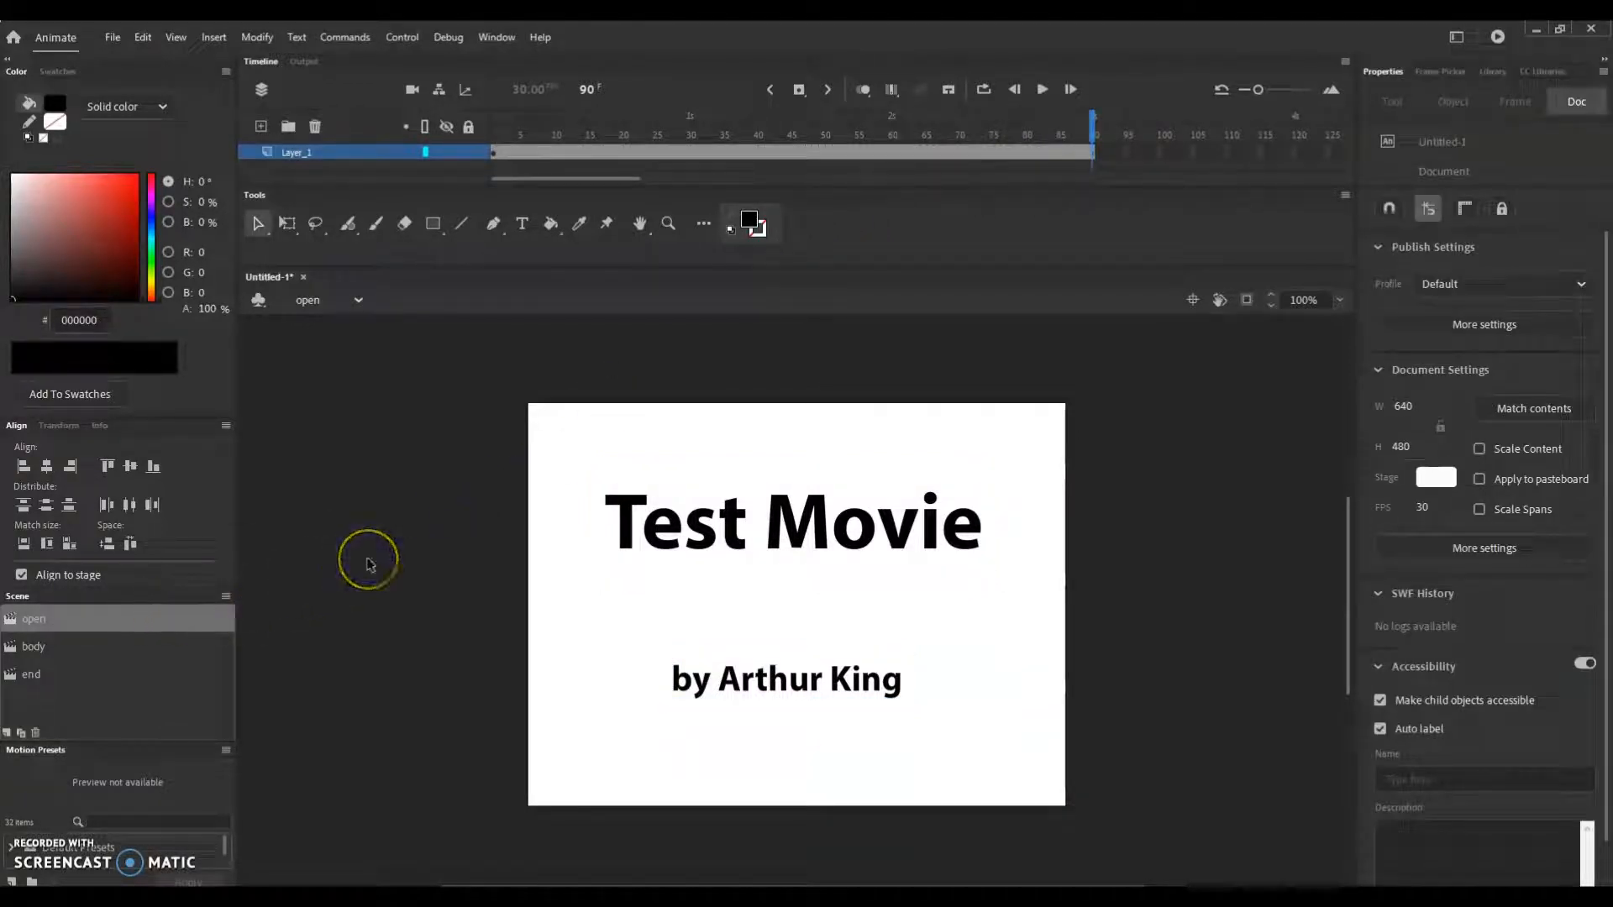
In the end scene, add the static text "The End" on the stage, with each word on its own line.
click(31, 675)
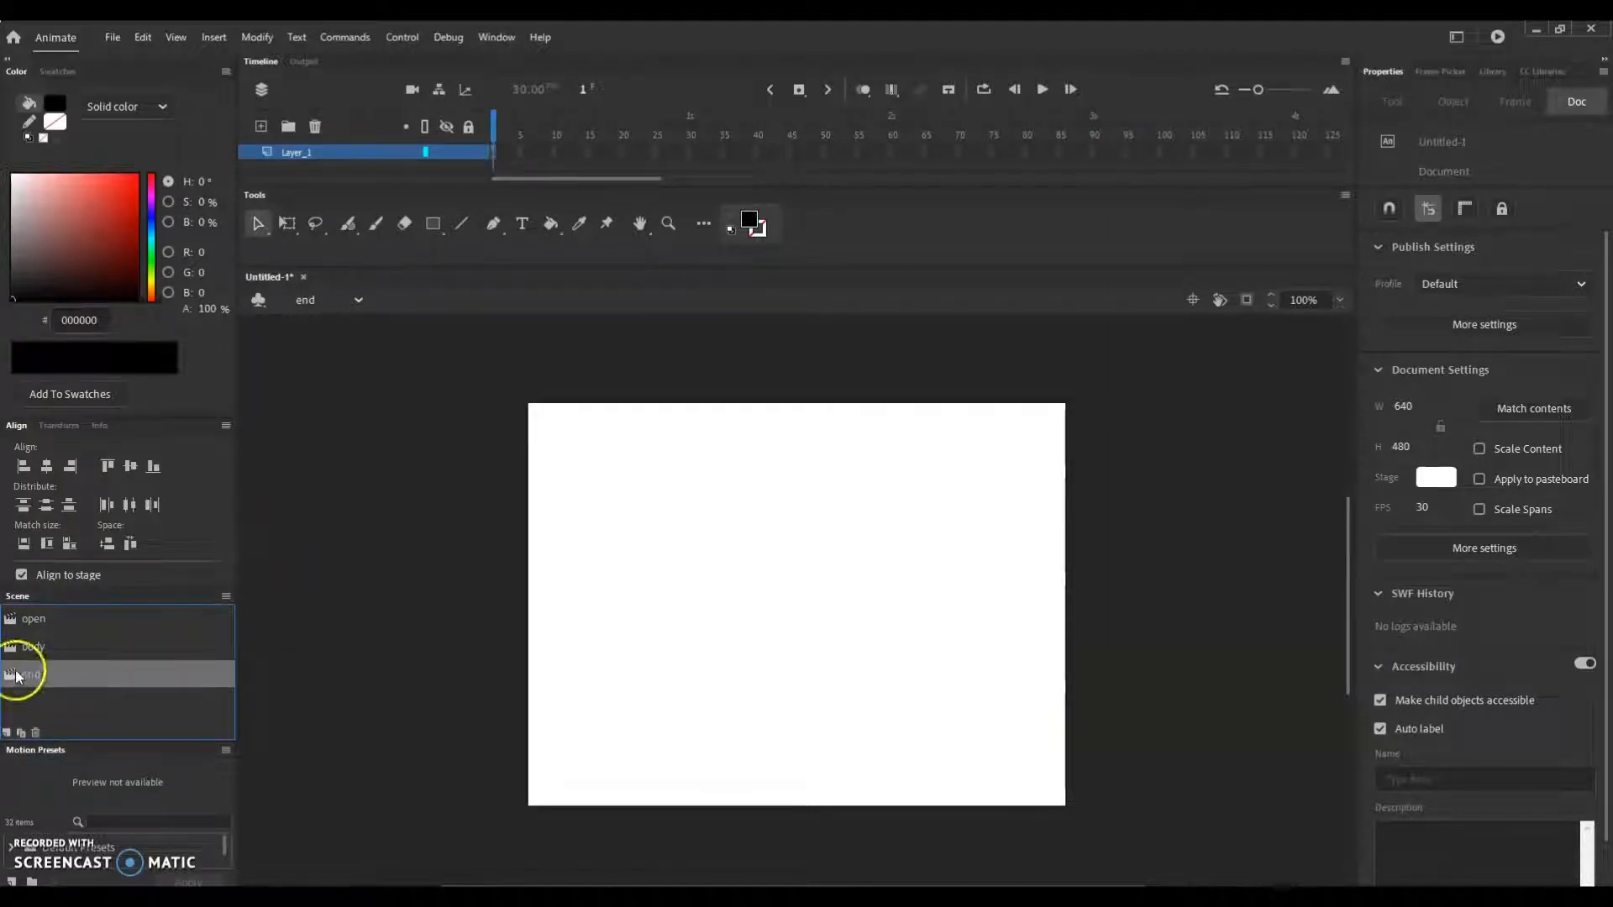
click(522, 224)
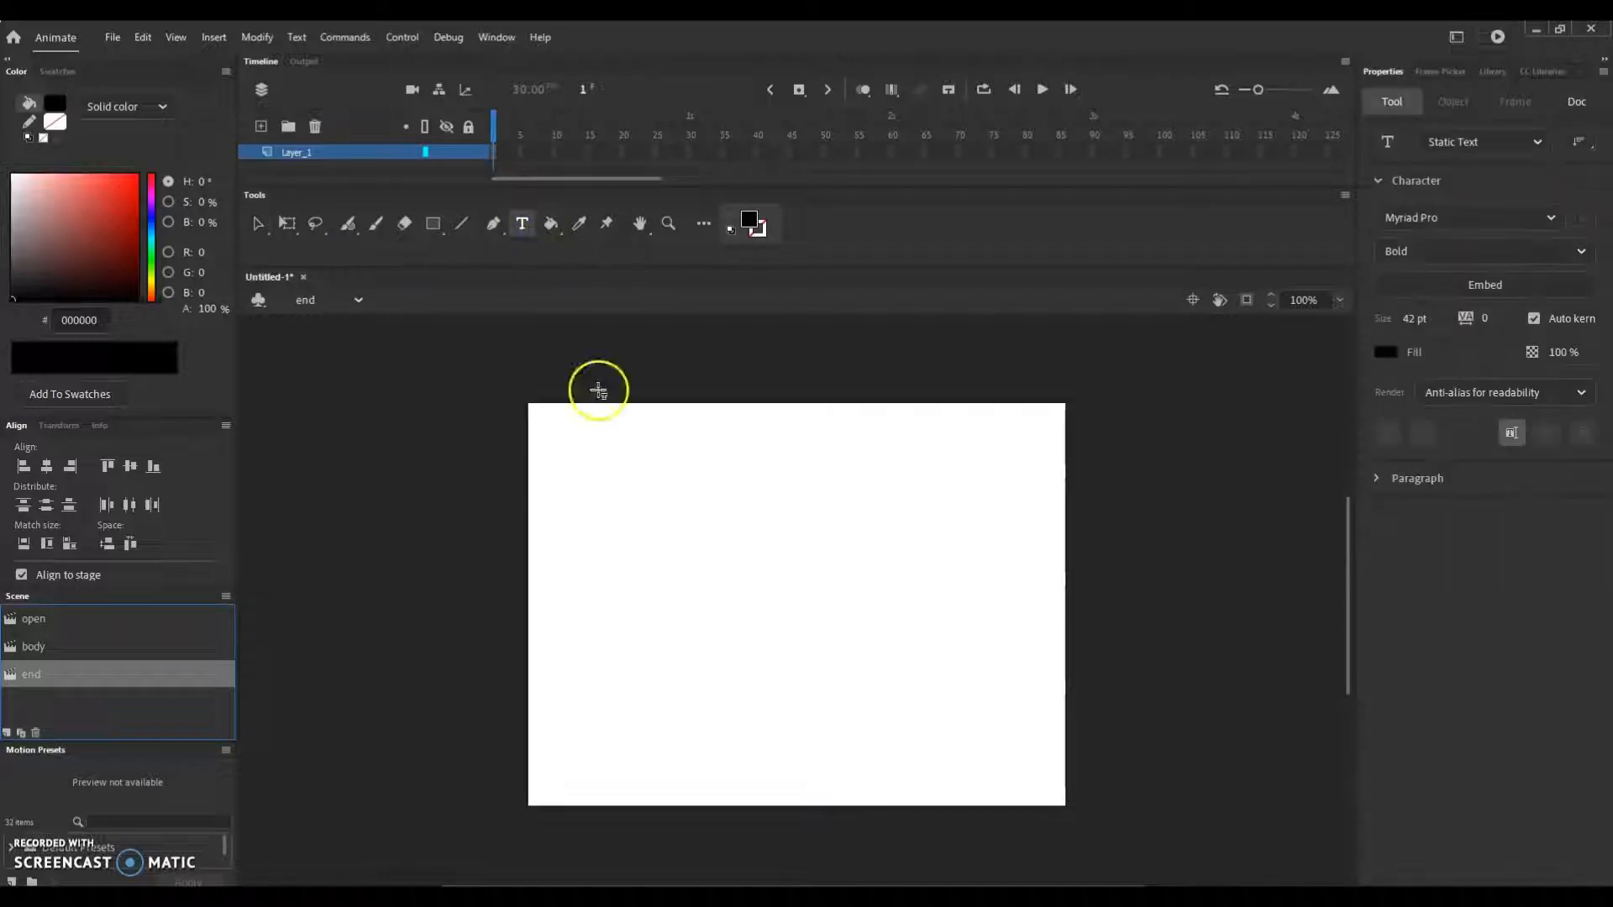
click(686, 535)
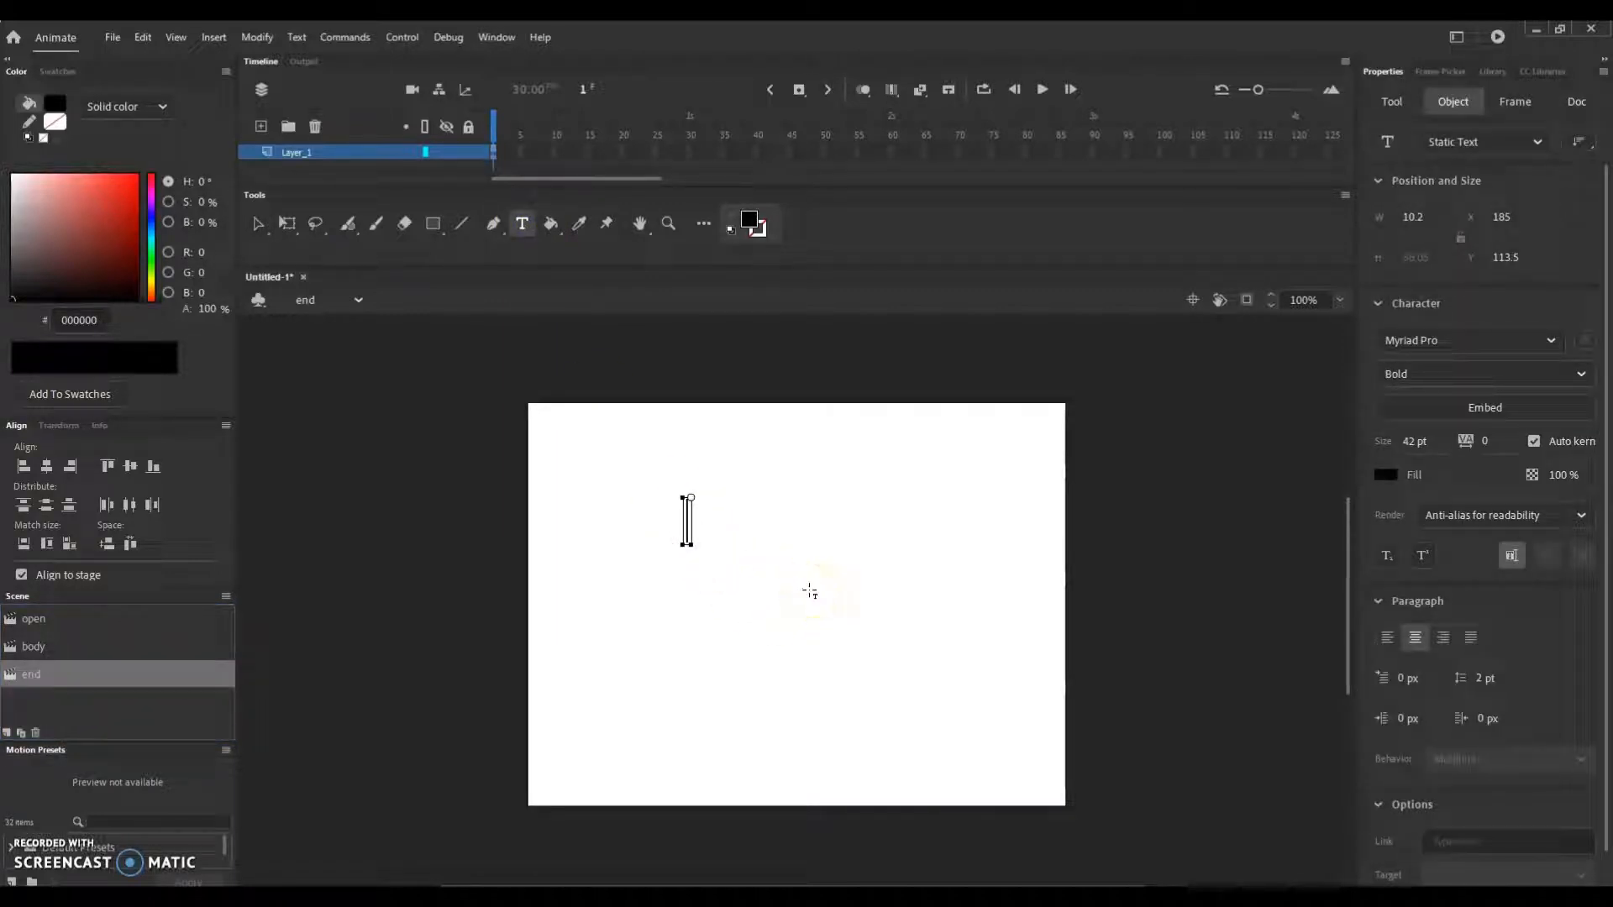
text(The)
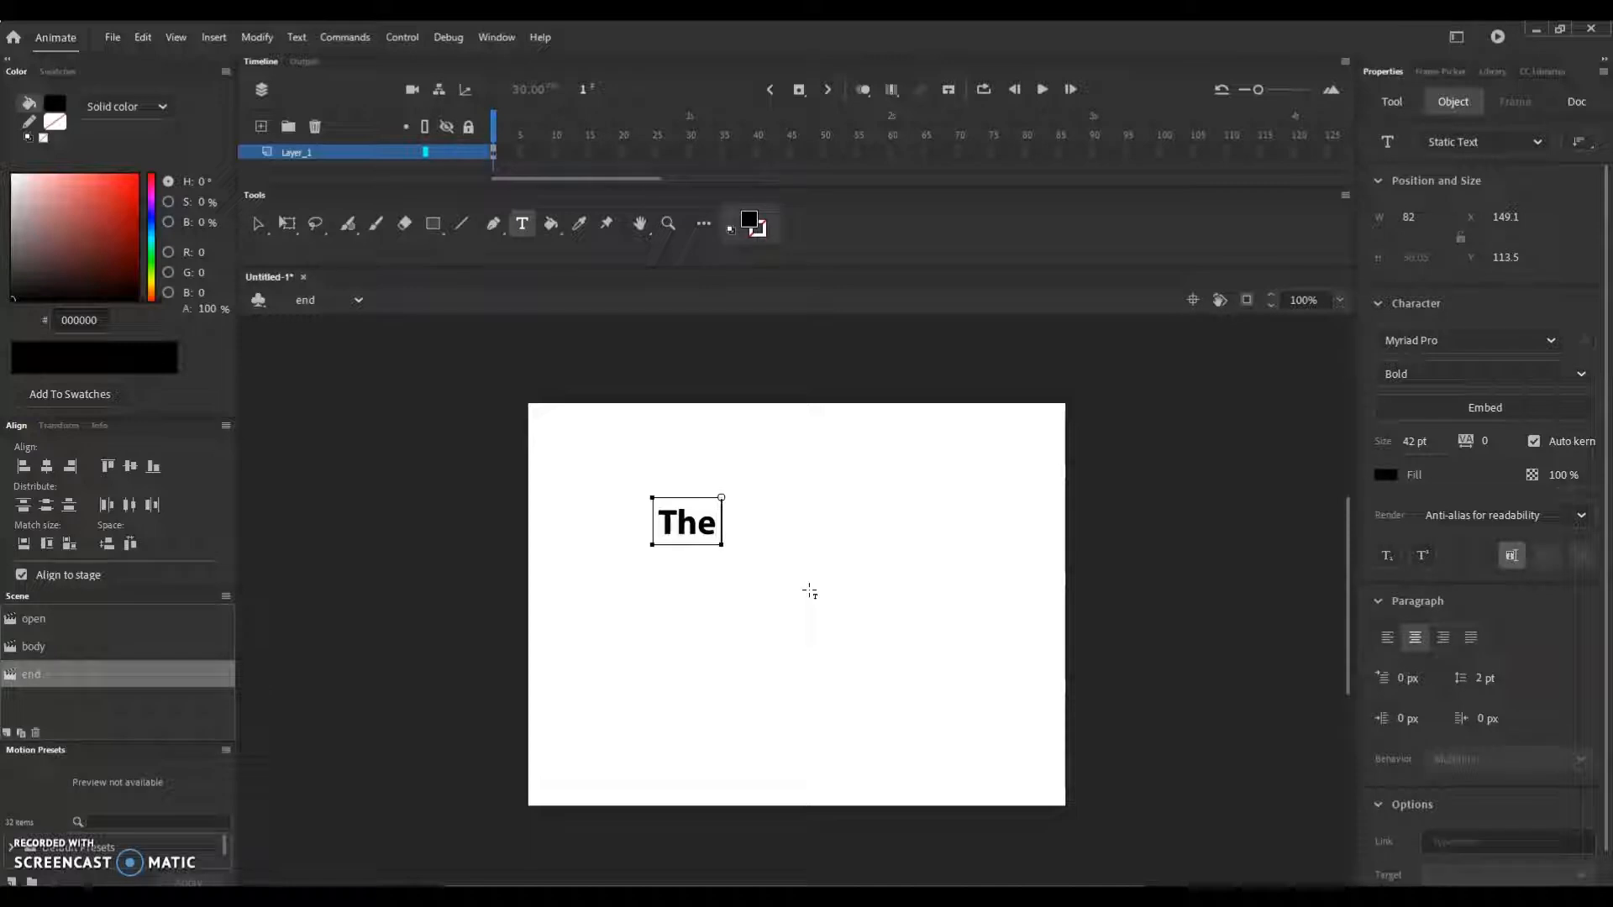
key(Return)
text(E)
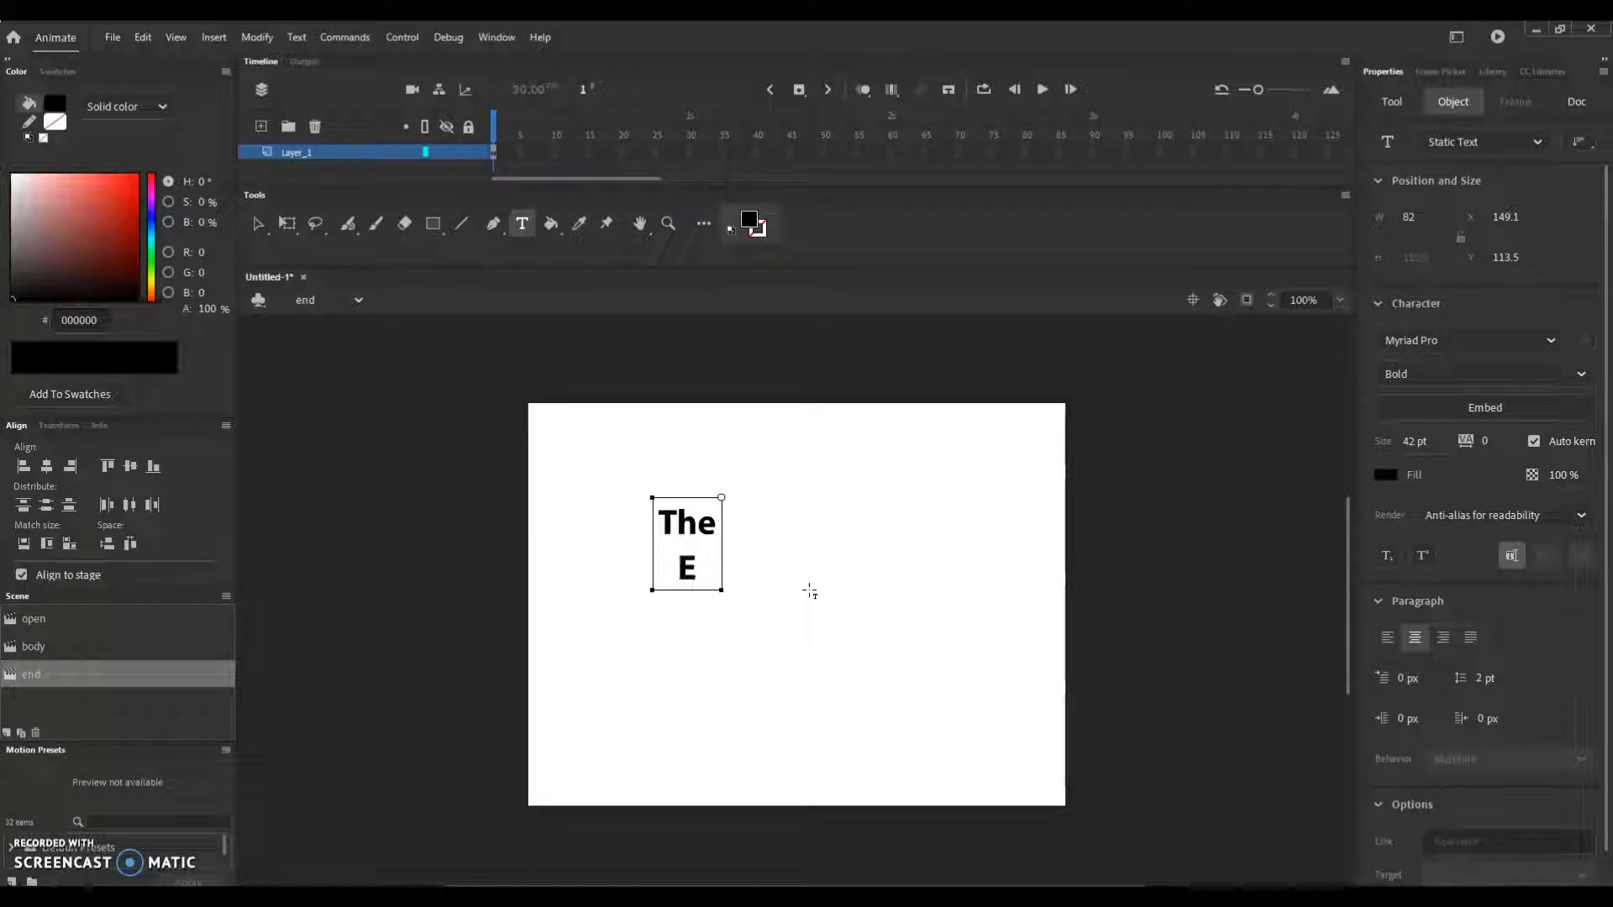
text(nd)
Set the whole "The End" text to 96 pt and move it to the centre of the stage.
click(768, 580)
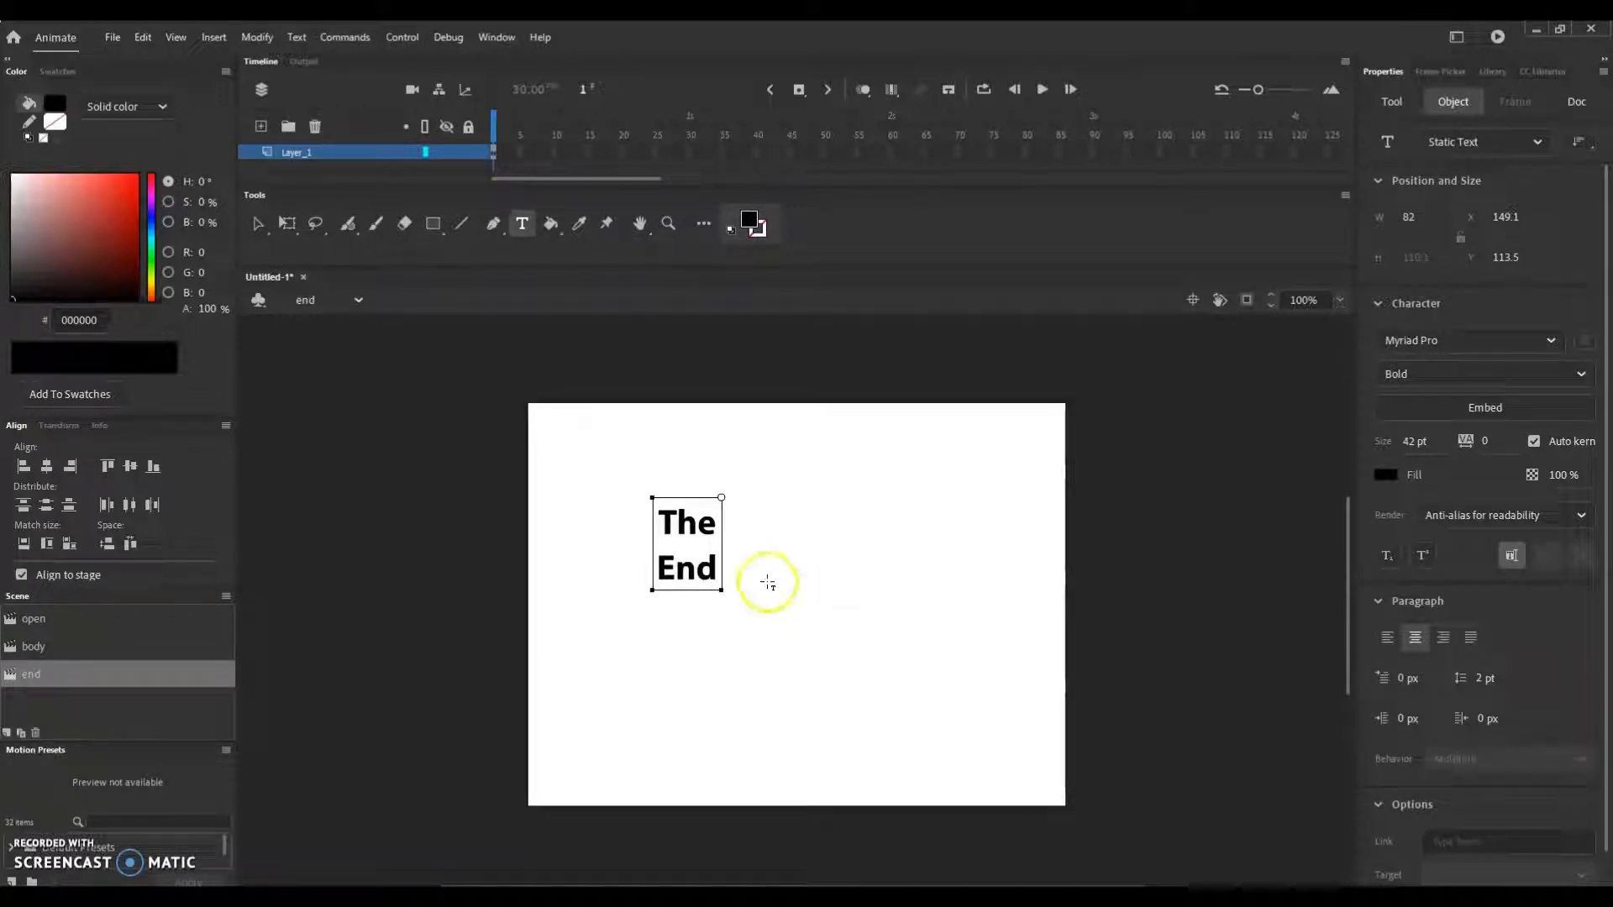
click(716, 571)
double_click(716, 571)
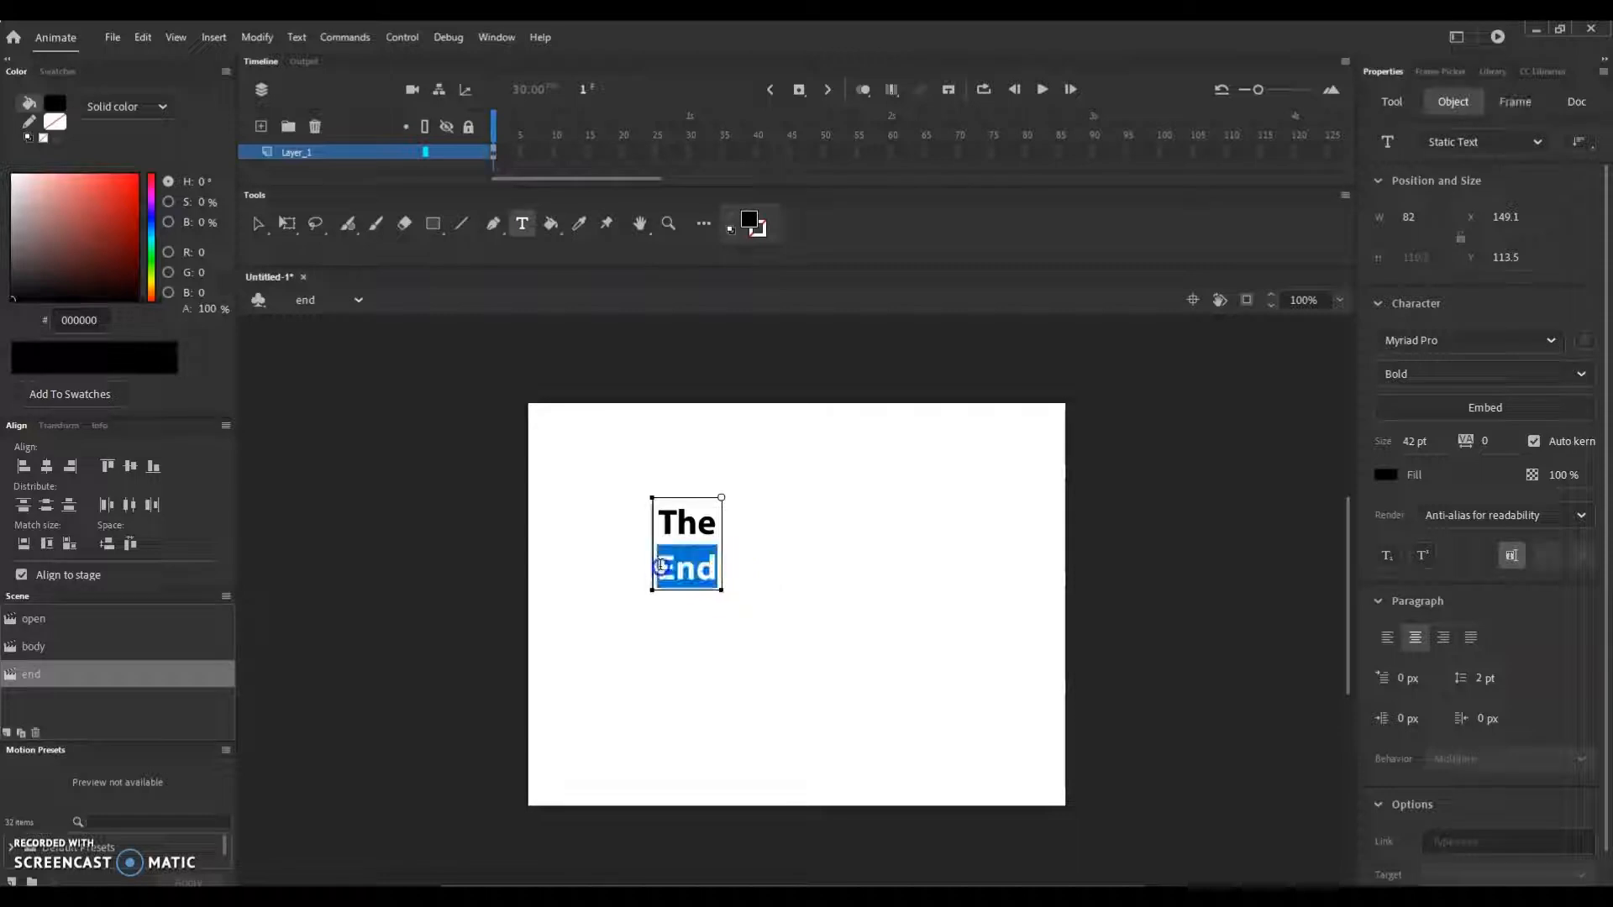
click(721, 569)
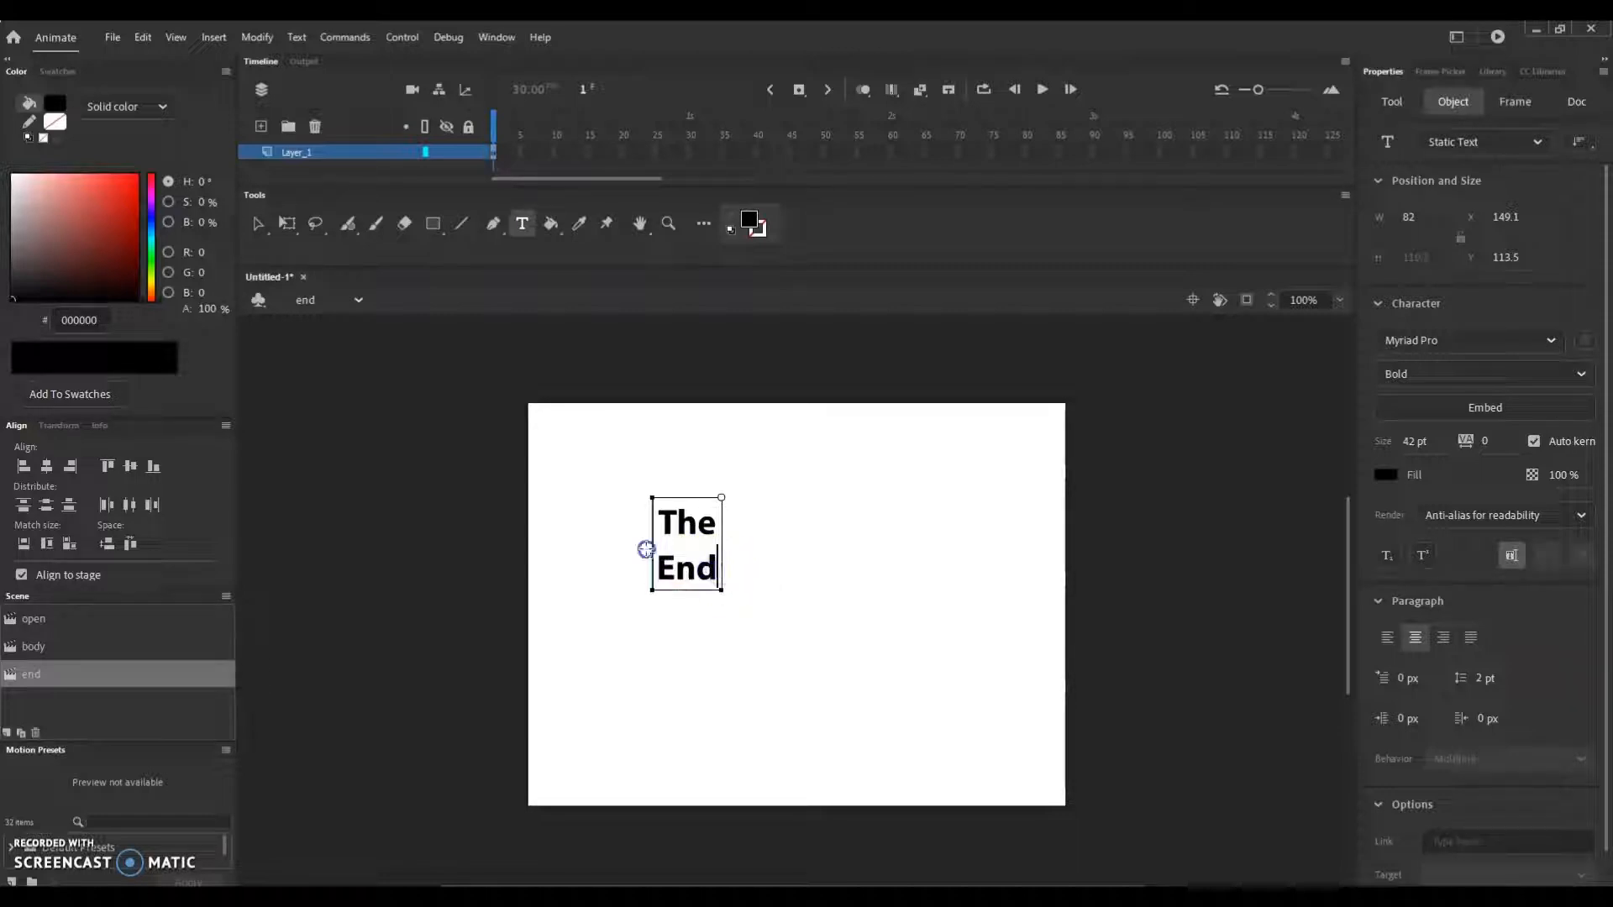
key(ctrl+a)
drag(1411, 441, 1465, 441)
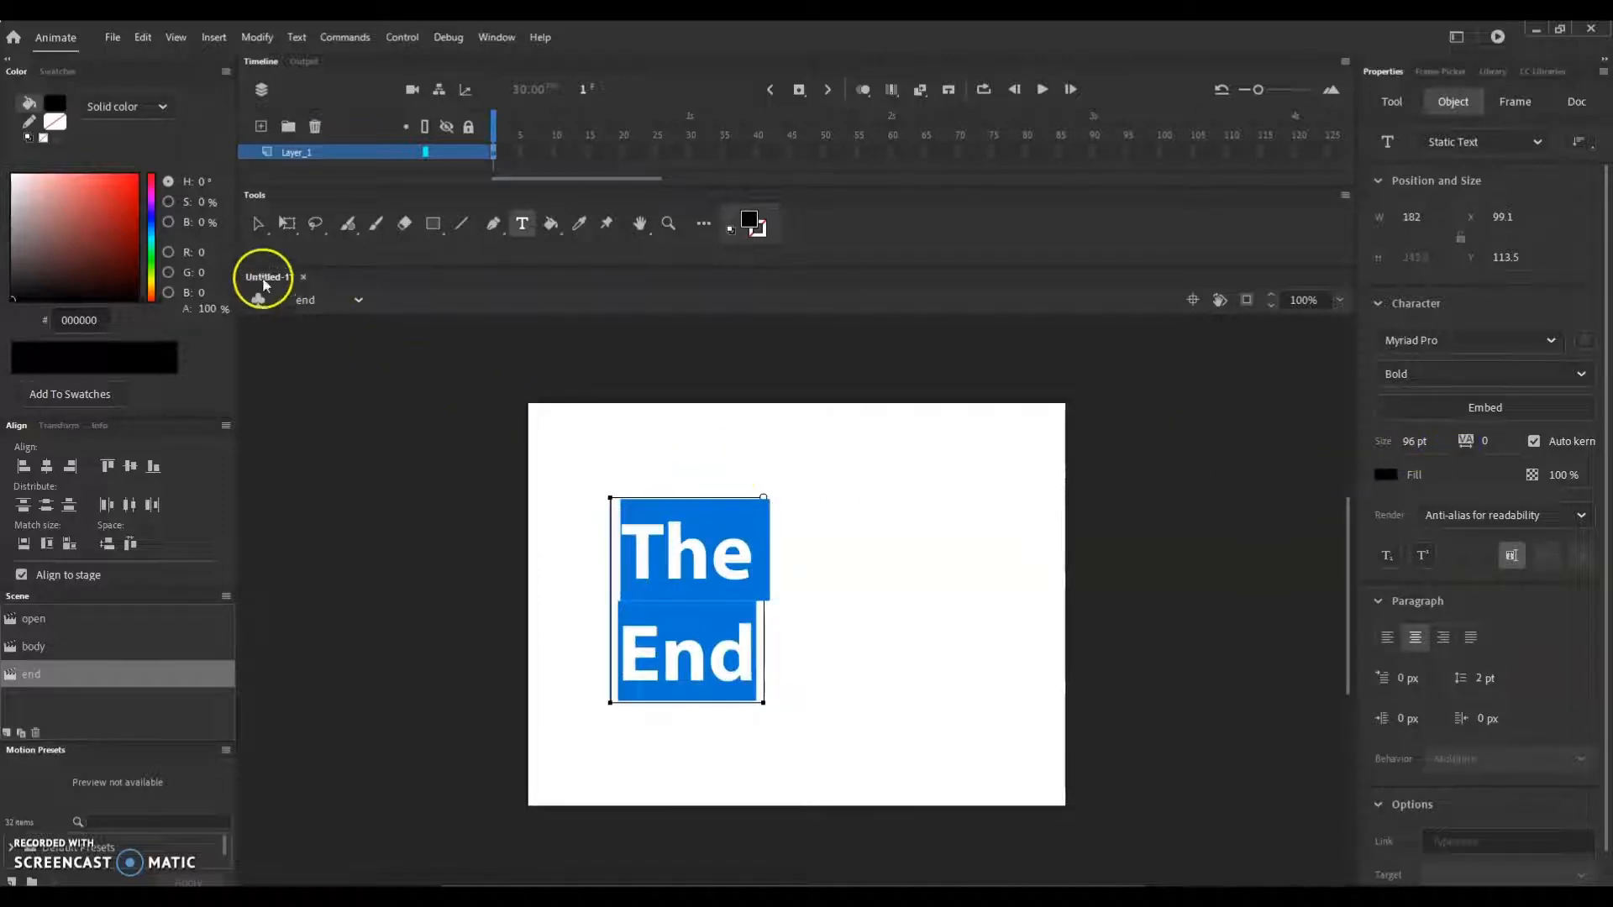
click(259, 224)
drag(702, 563, 805, 552)
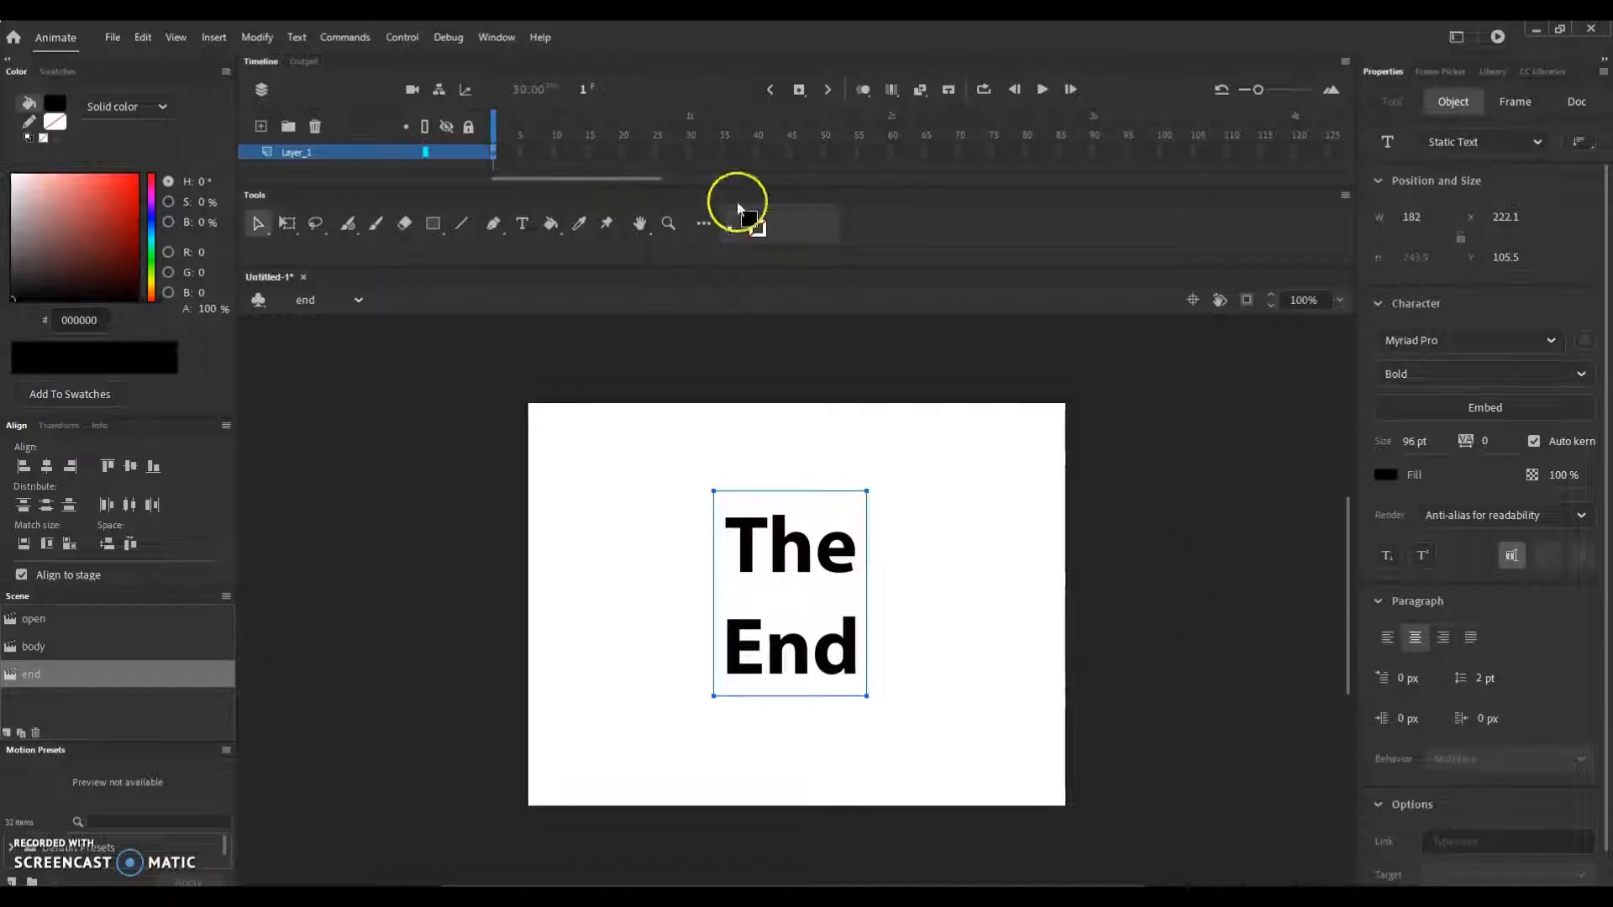
Extend the end scene's "The End" text by inserting frames up to frame 90 on Layer_1.
click(1095, 152)
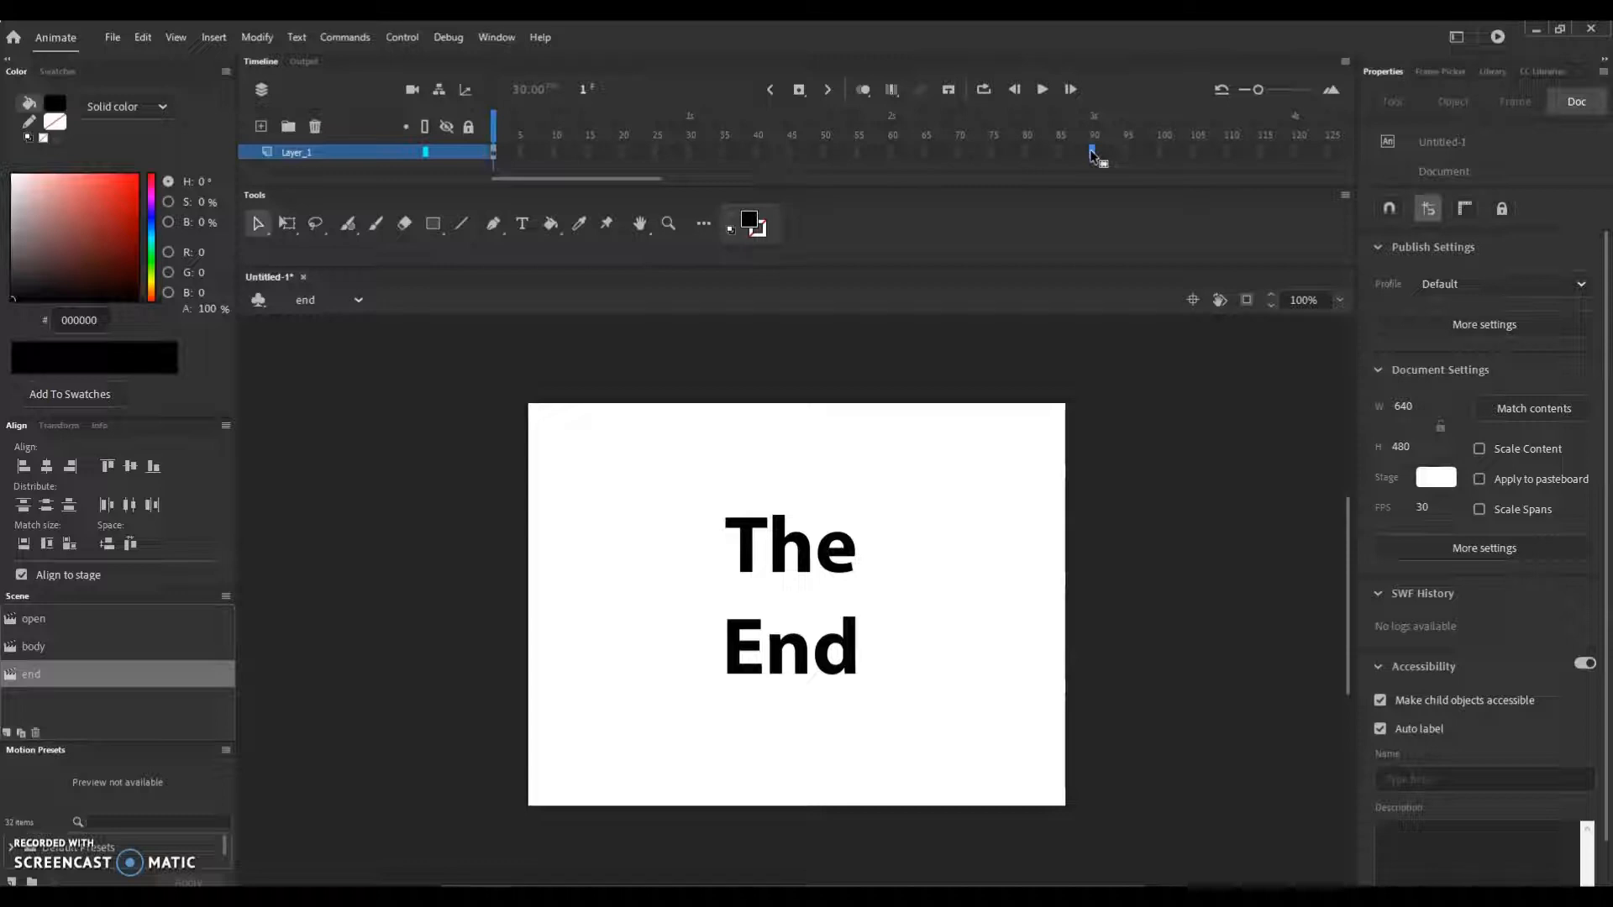
key(F5)
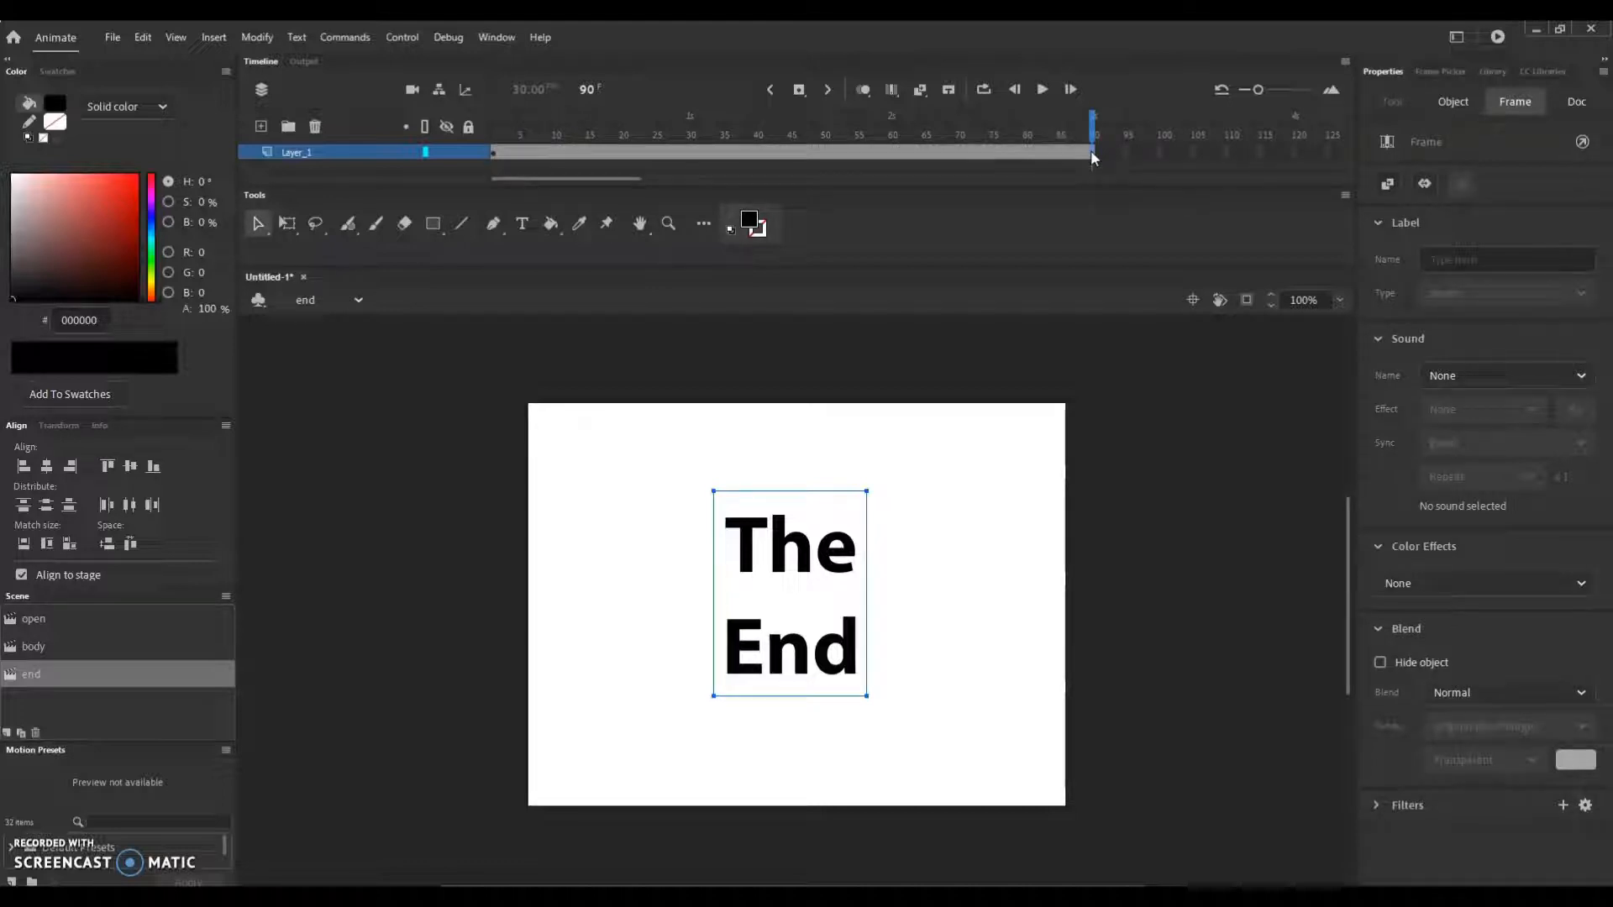
click(584, 186)
Create a classic tween on Layer_1 of the end scene, starting from frame 1.
click(495, 154)
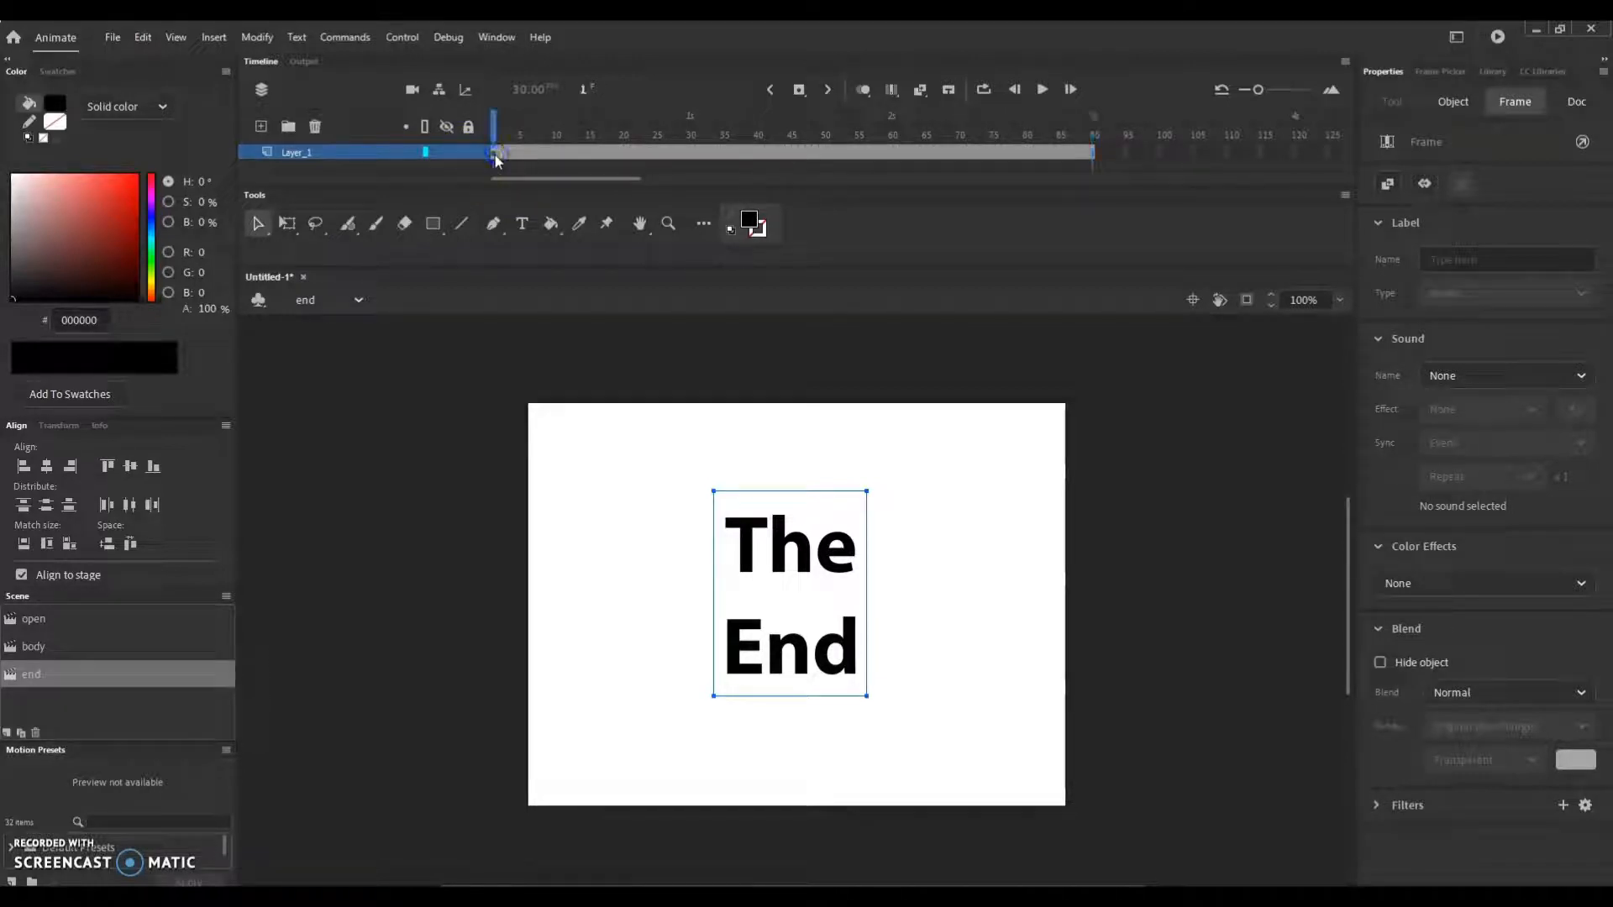
right_click(494, 153)
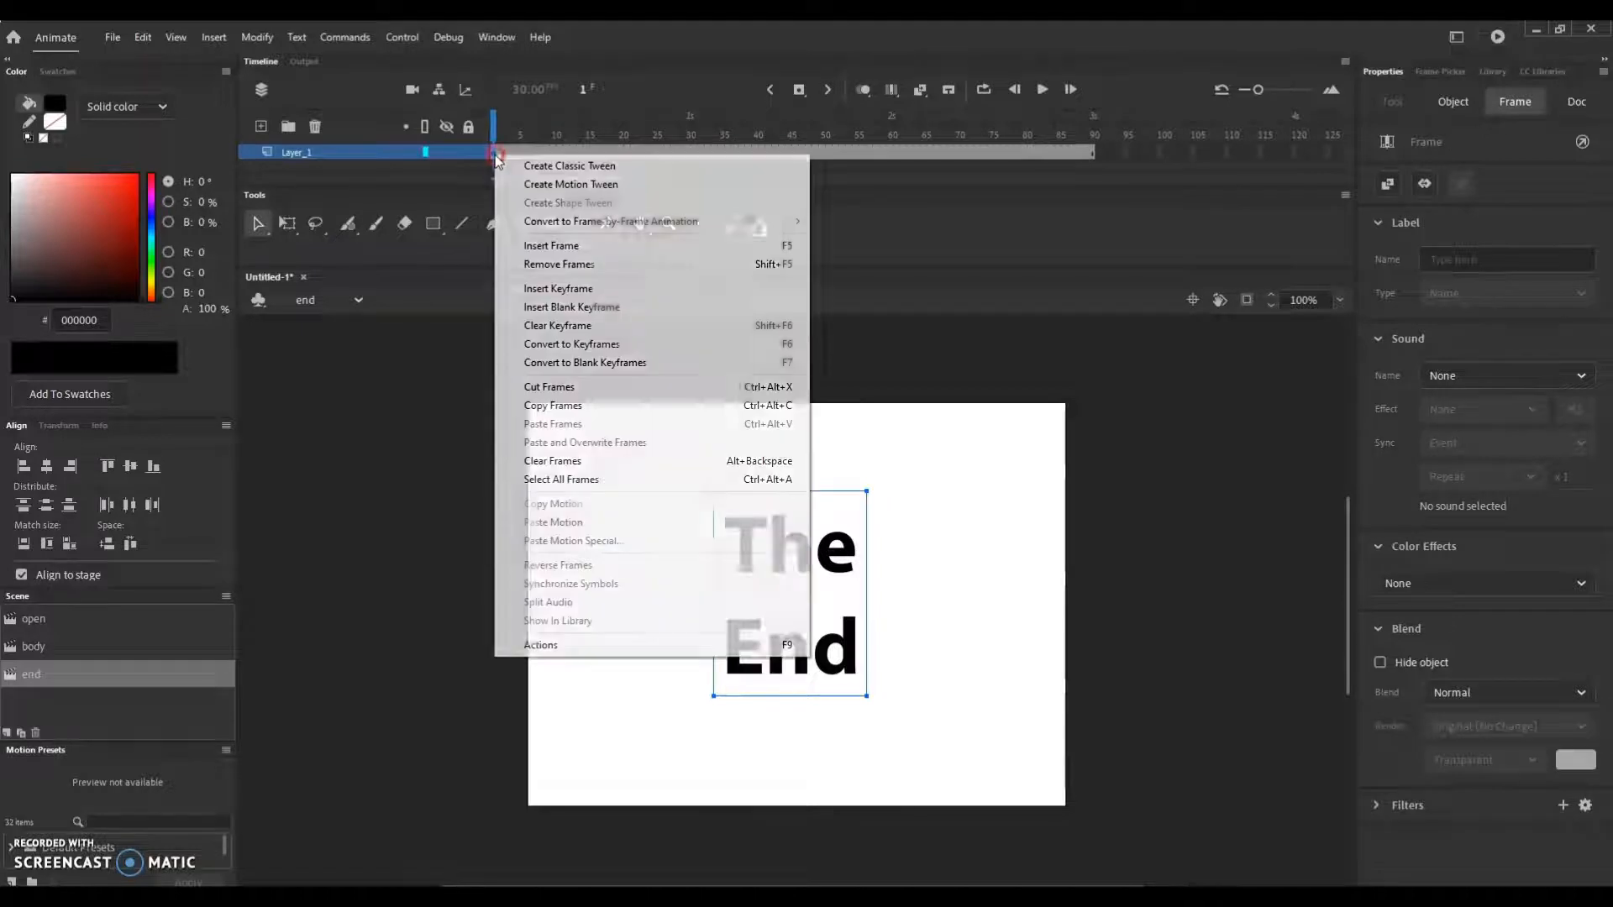
click(600, 168)
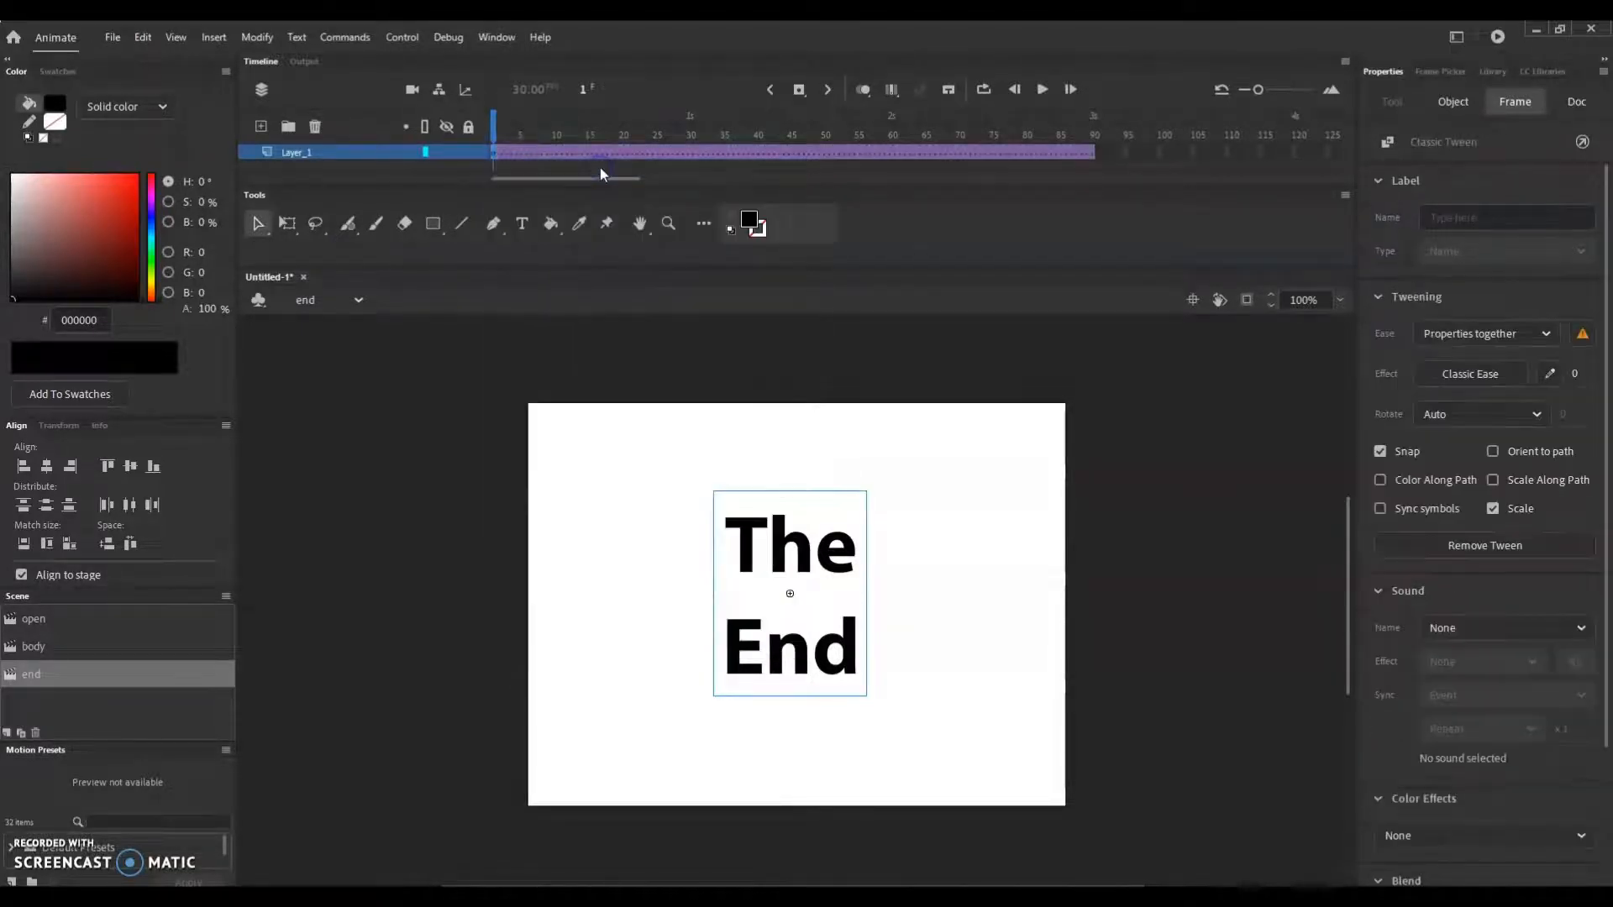
Insert a keyframe at frame 90 to close the end scene's classic tween.
click(1092, 153)
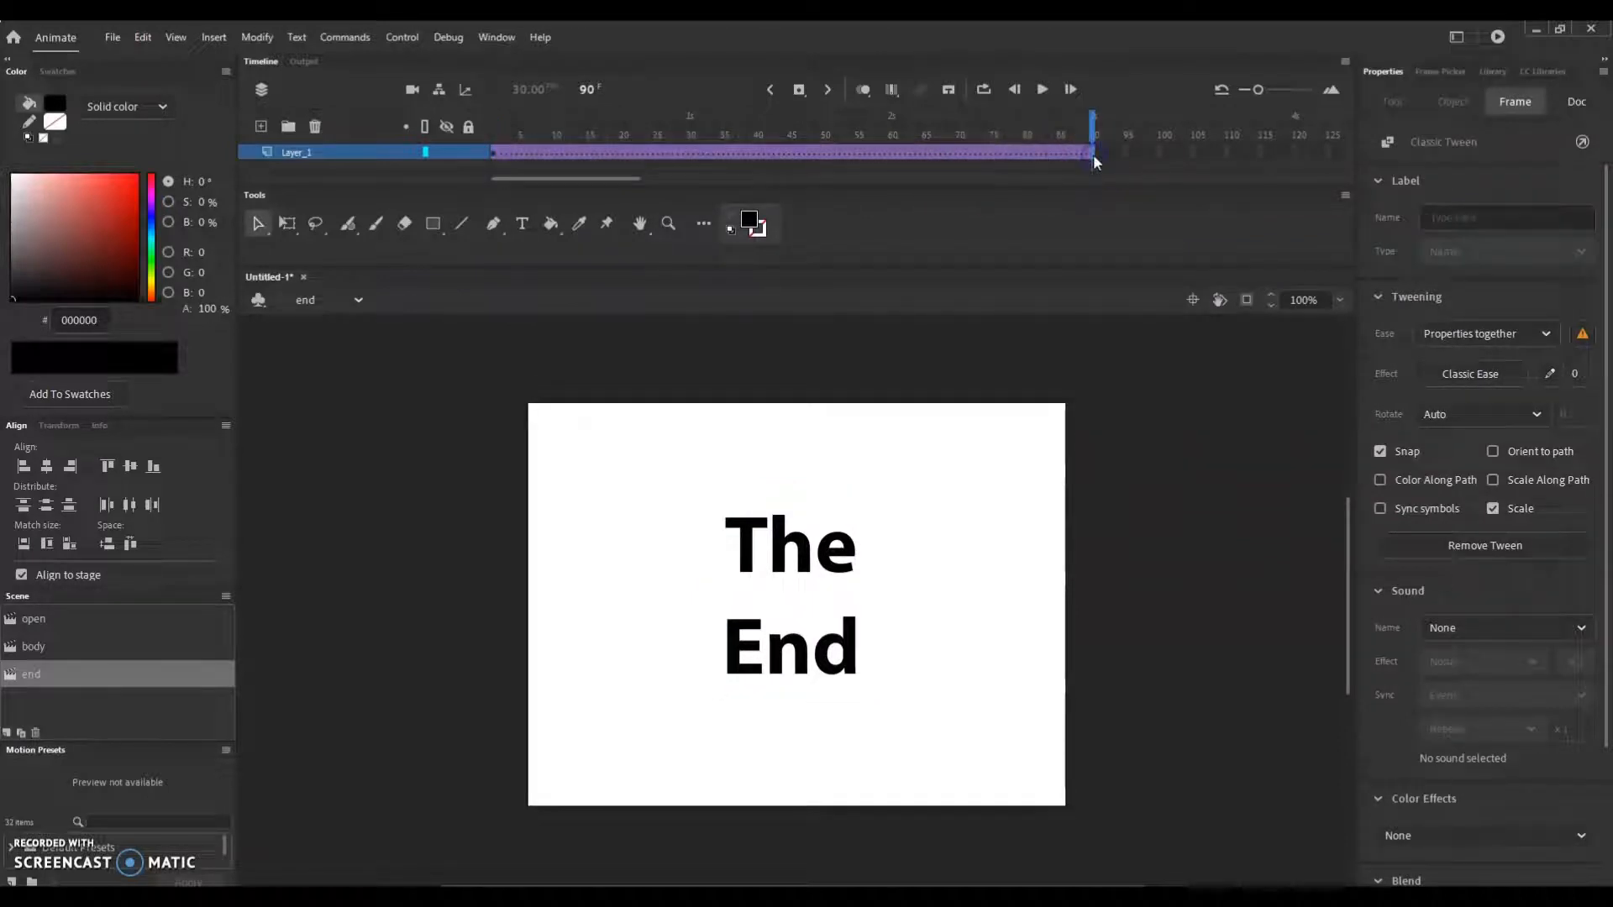
right_click(1092, 154)
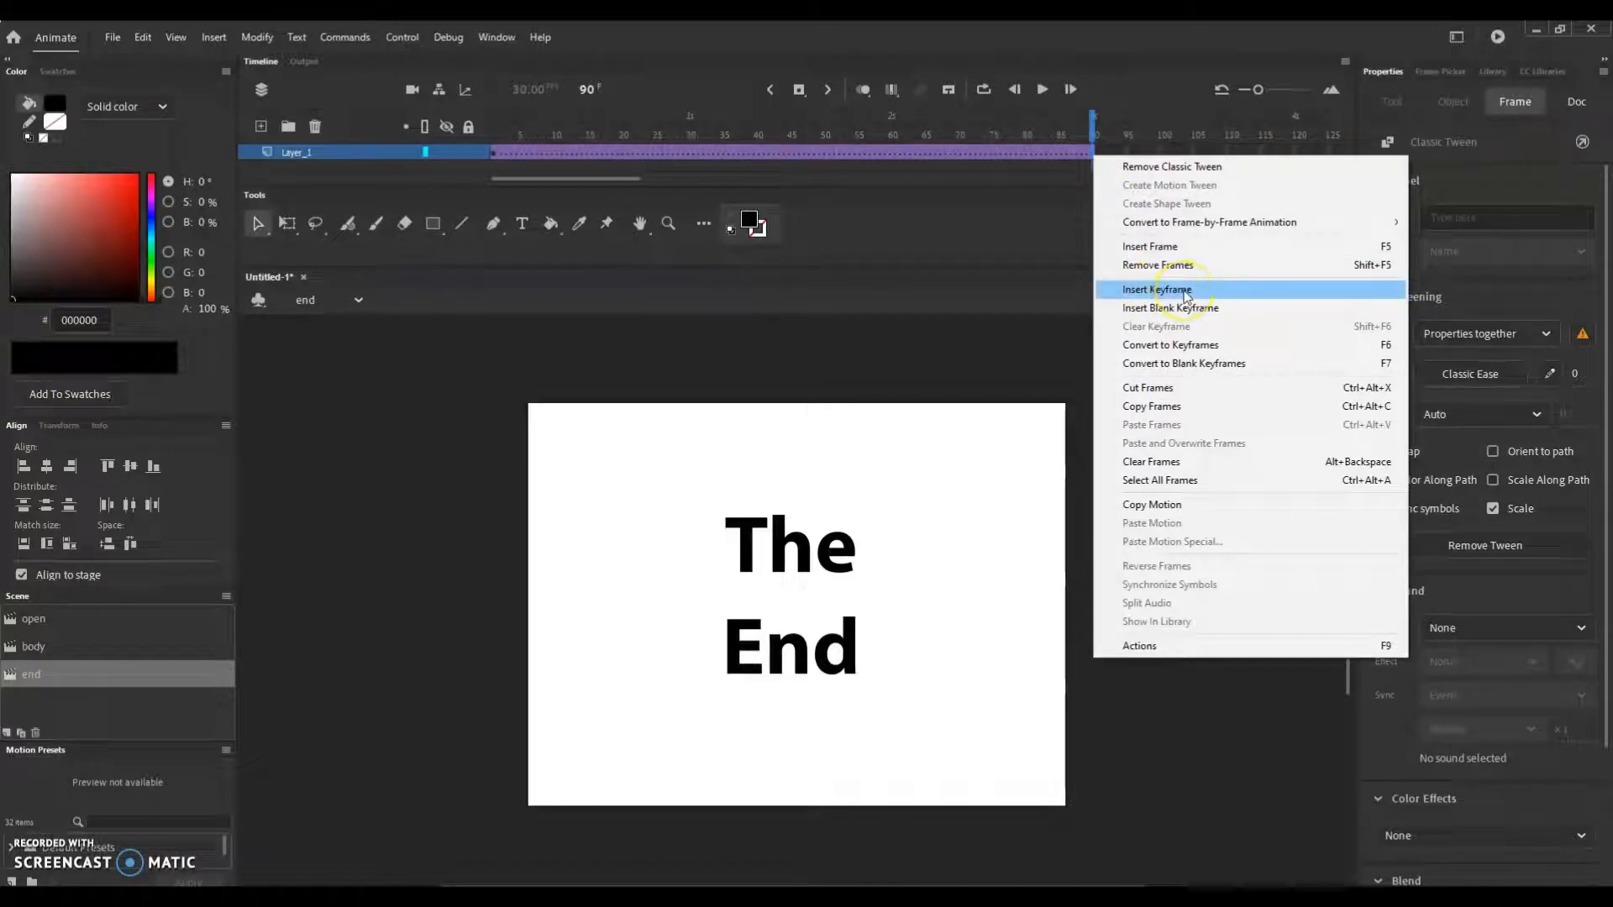
click(1185, 290)
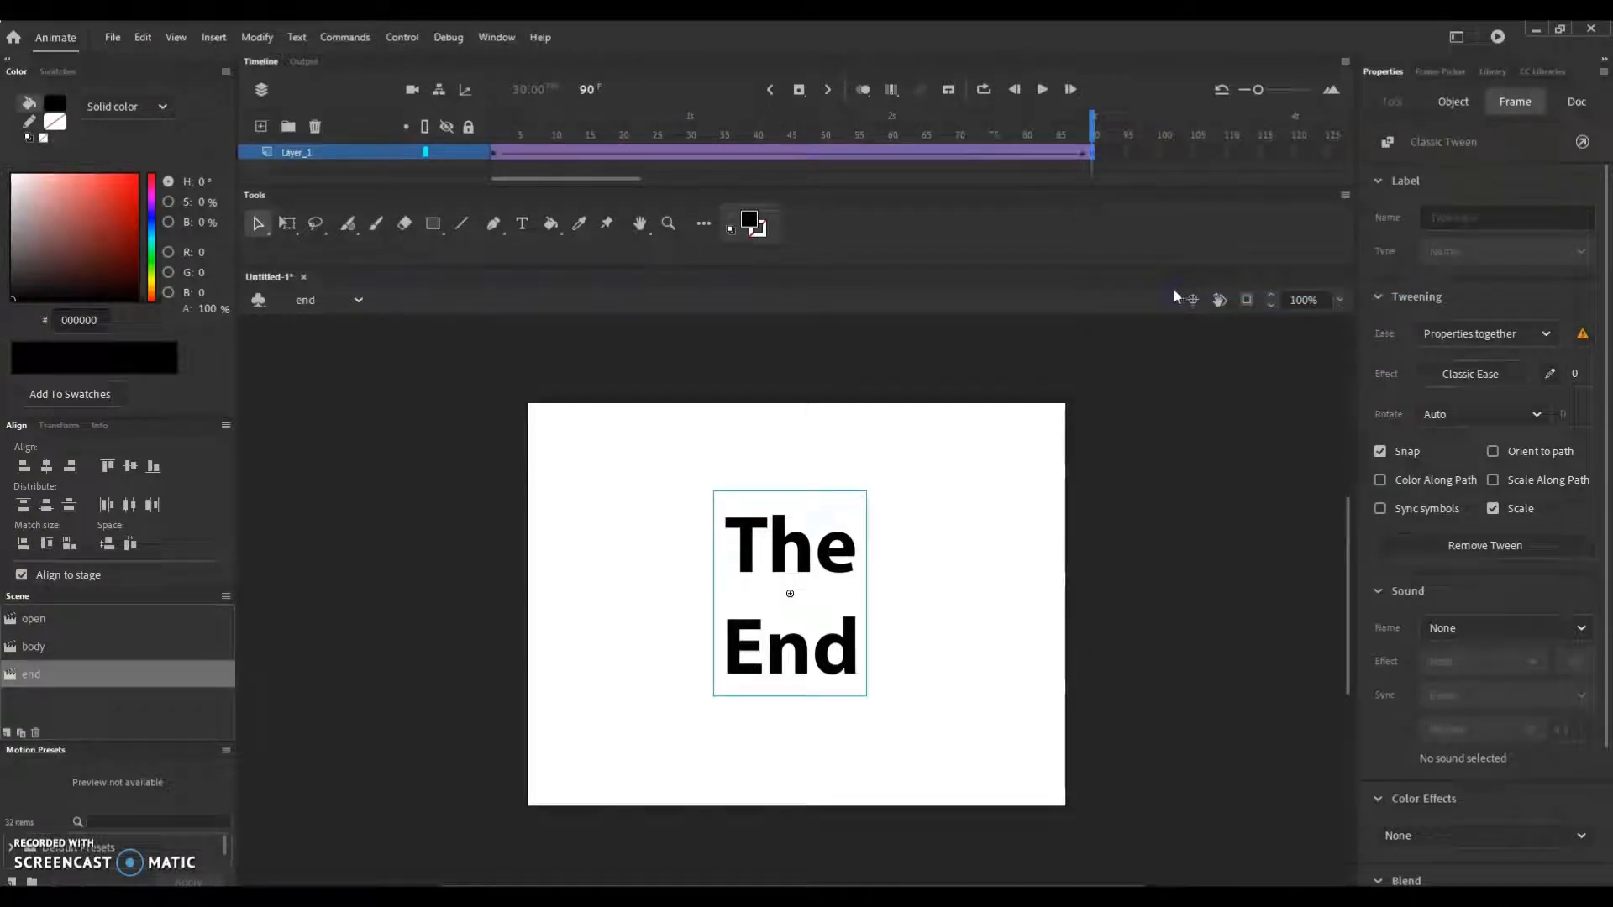
Give frame 1 of the tween an Alpha color effect of 0% and scrub through to frame 90 to preview the fade-in.
click(496, 158)
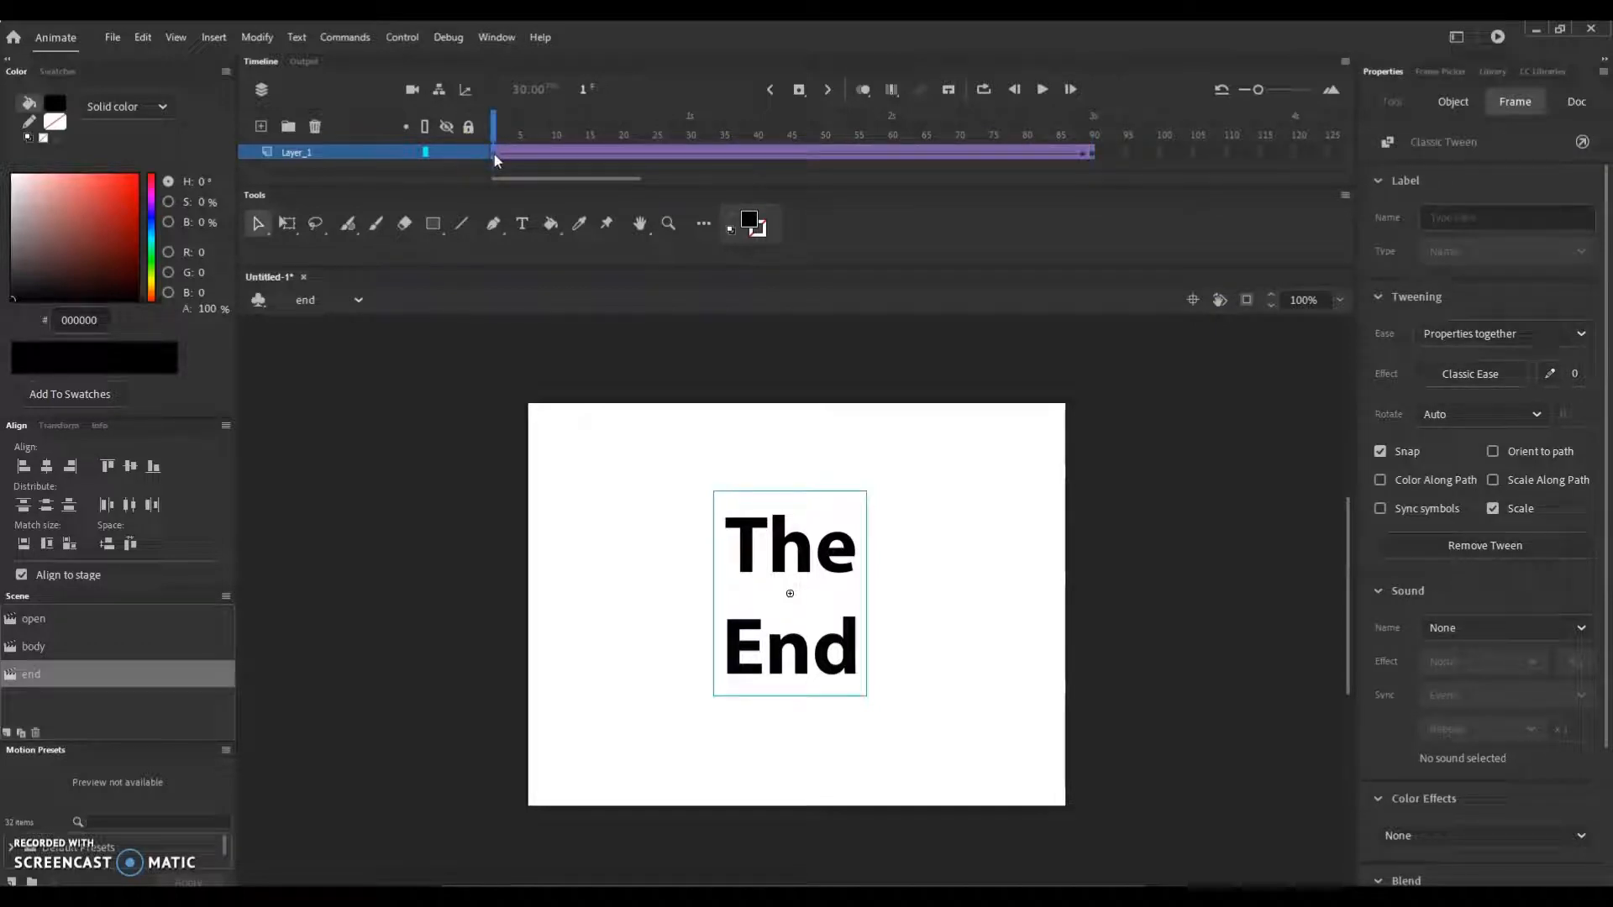
scroll(1487, 630, down, 3)
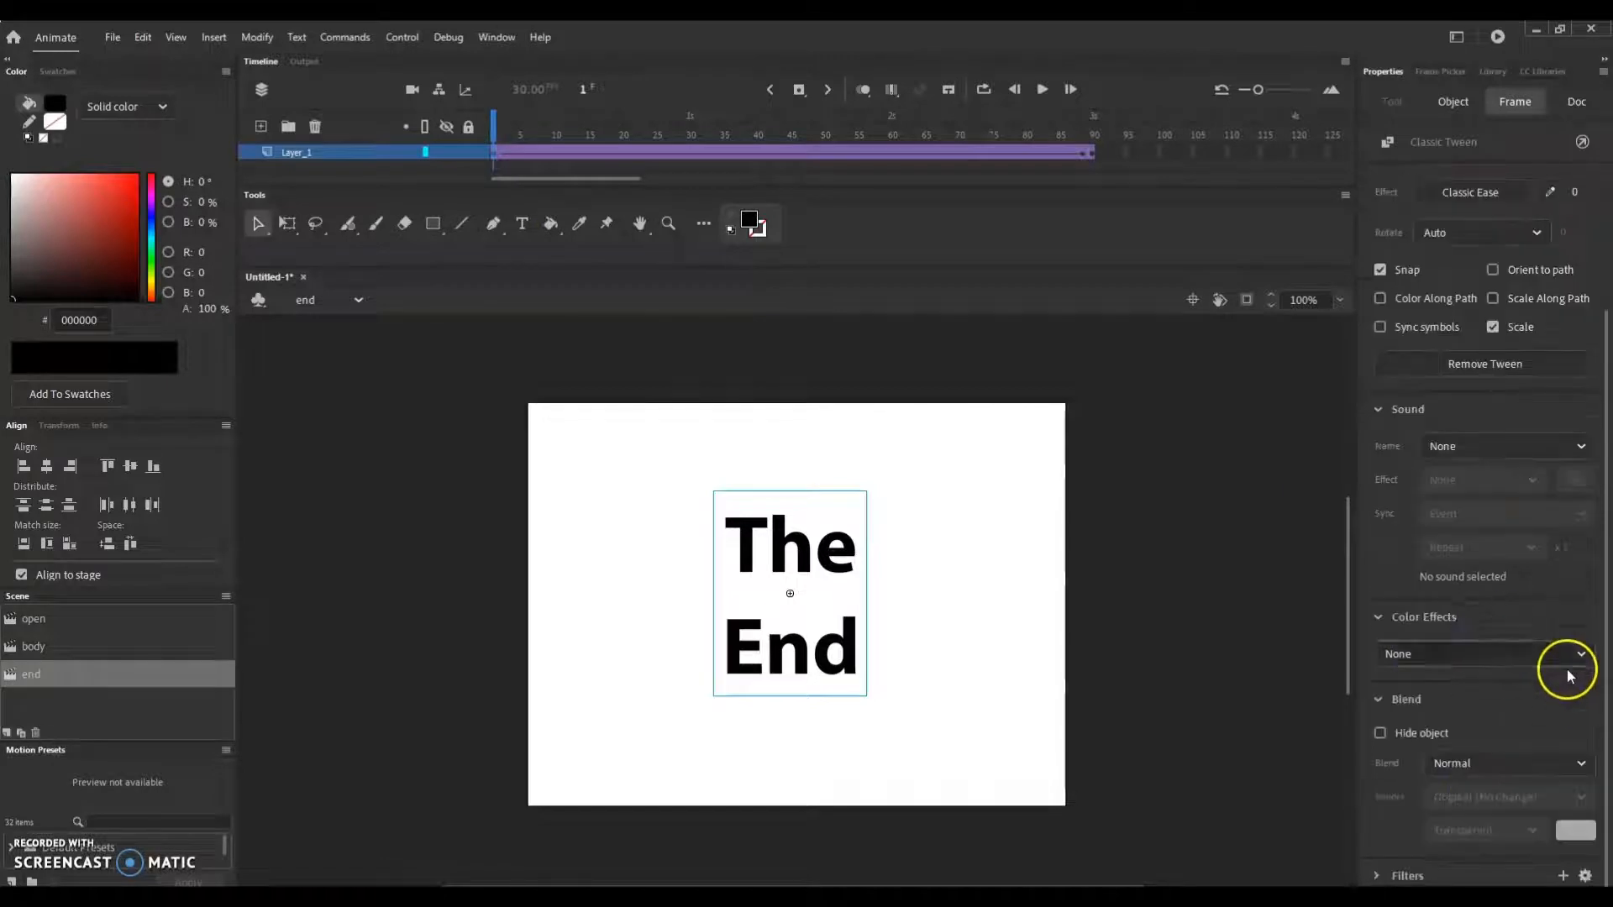
click(1586, 659)
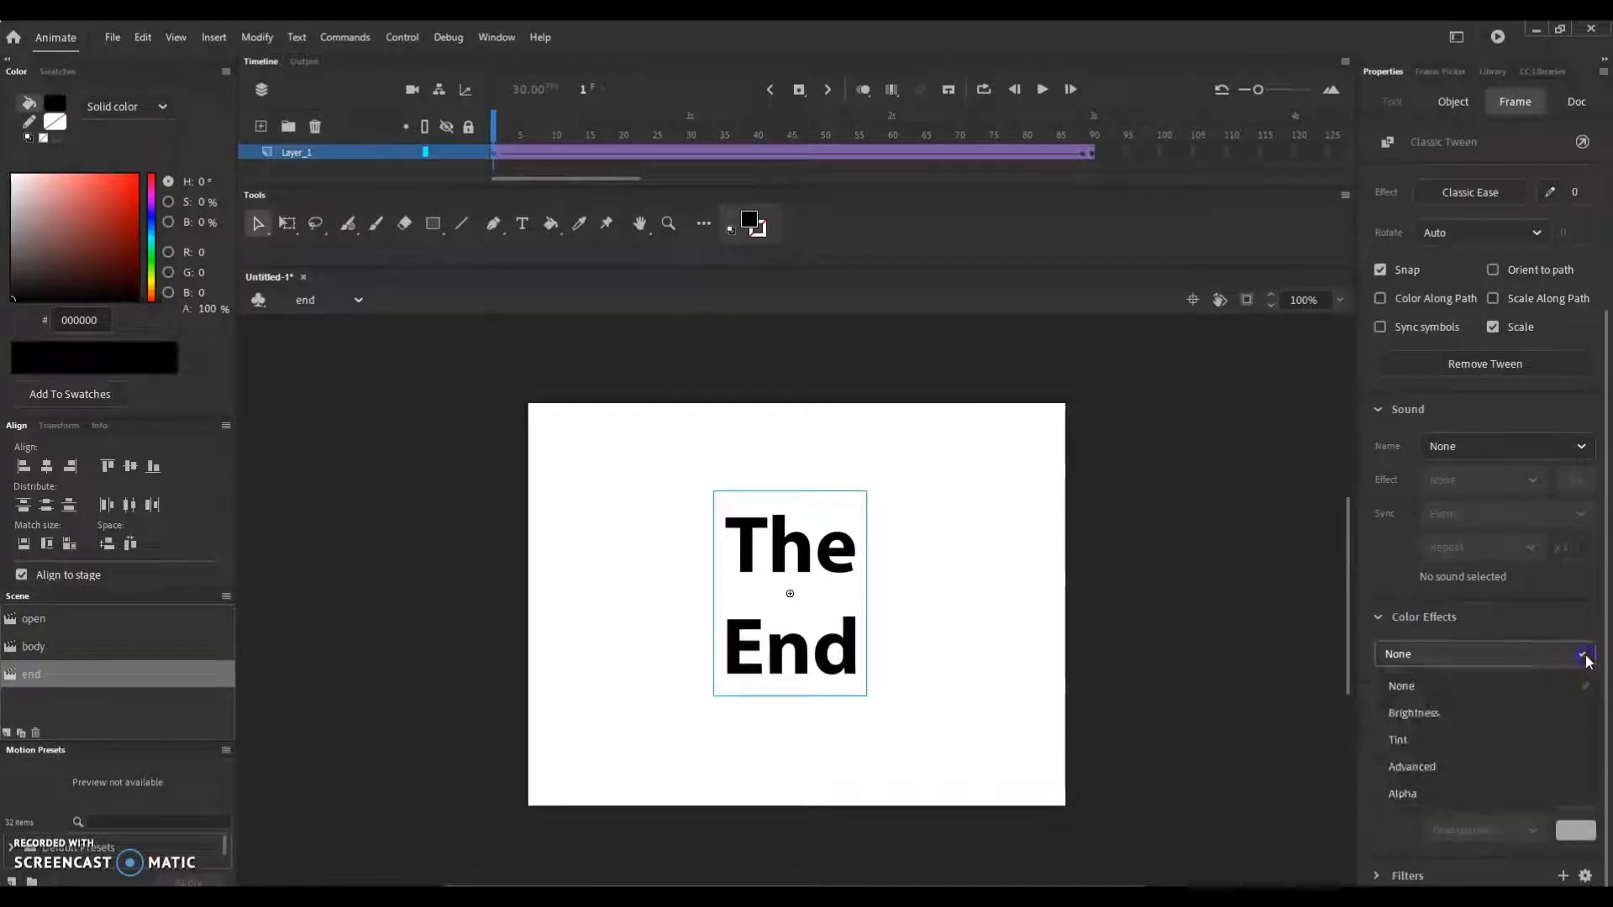
click(1430, 796)
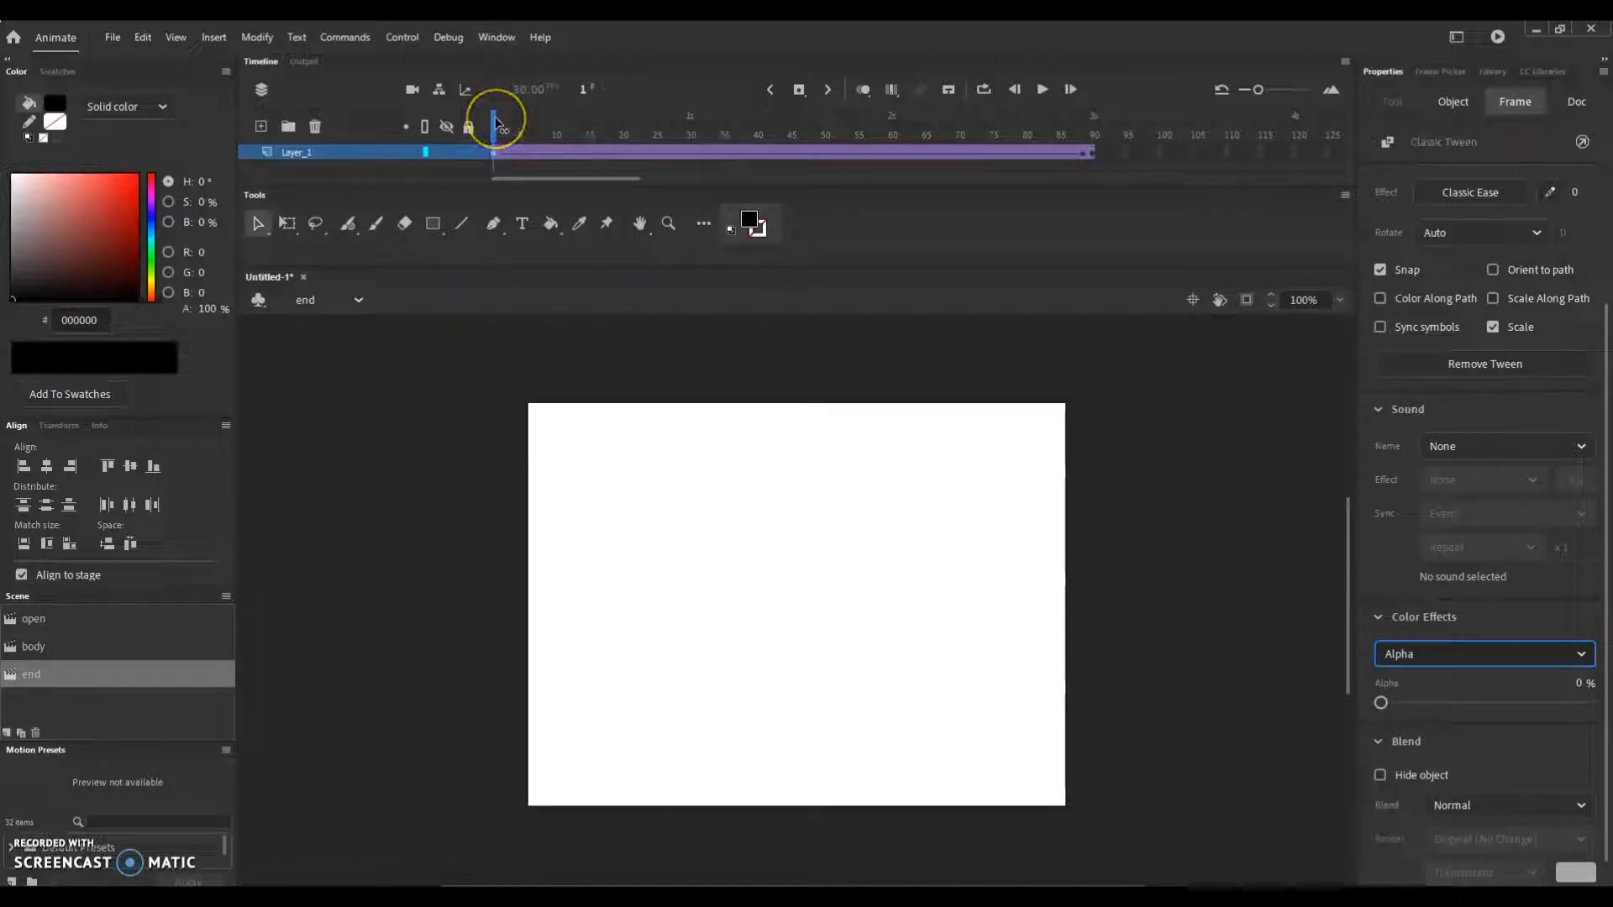
drag(497, 124, 1092, 123)
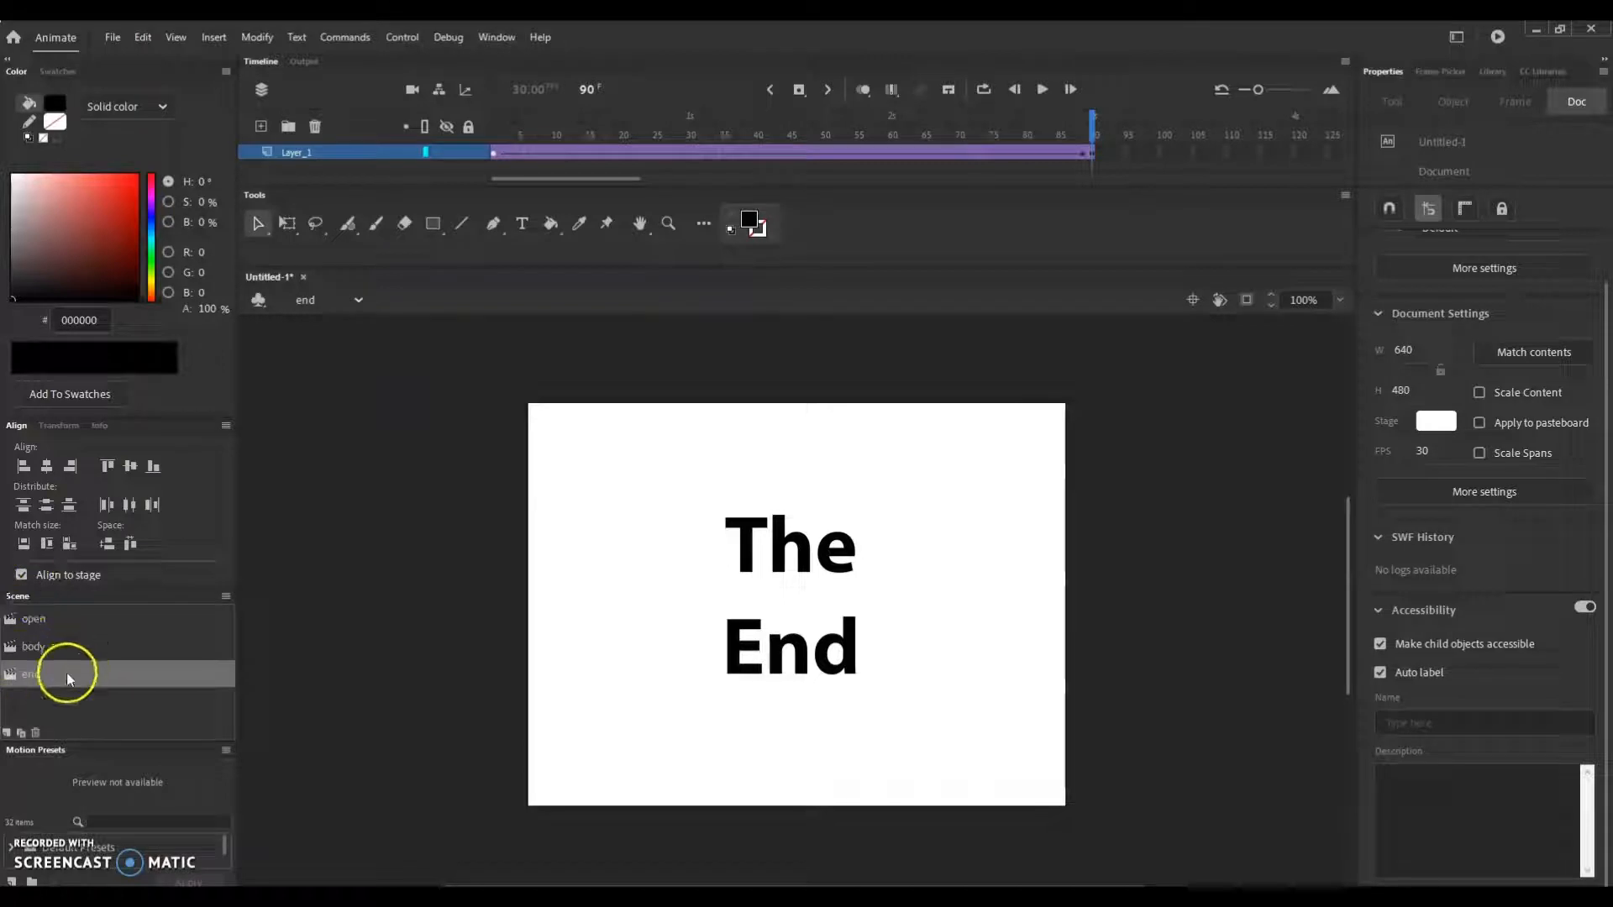
Check the open and end scenes against each other and open the body scene for editing.
click(38, 618)
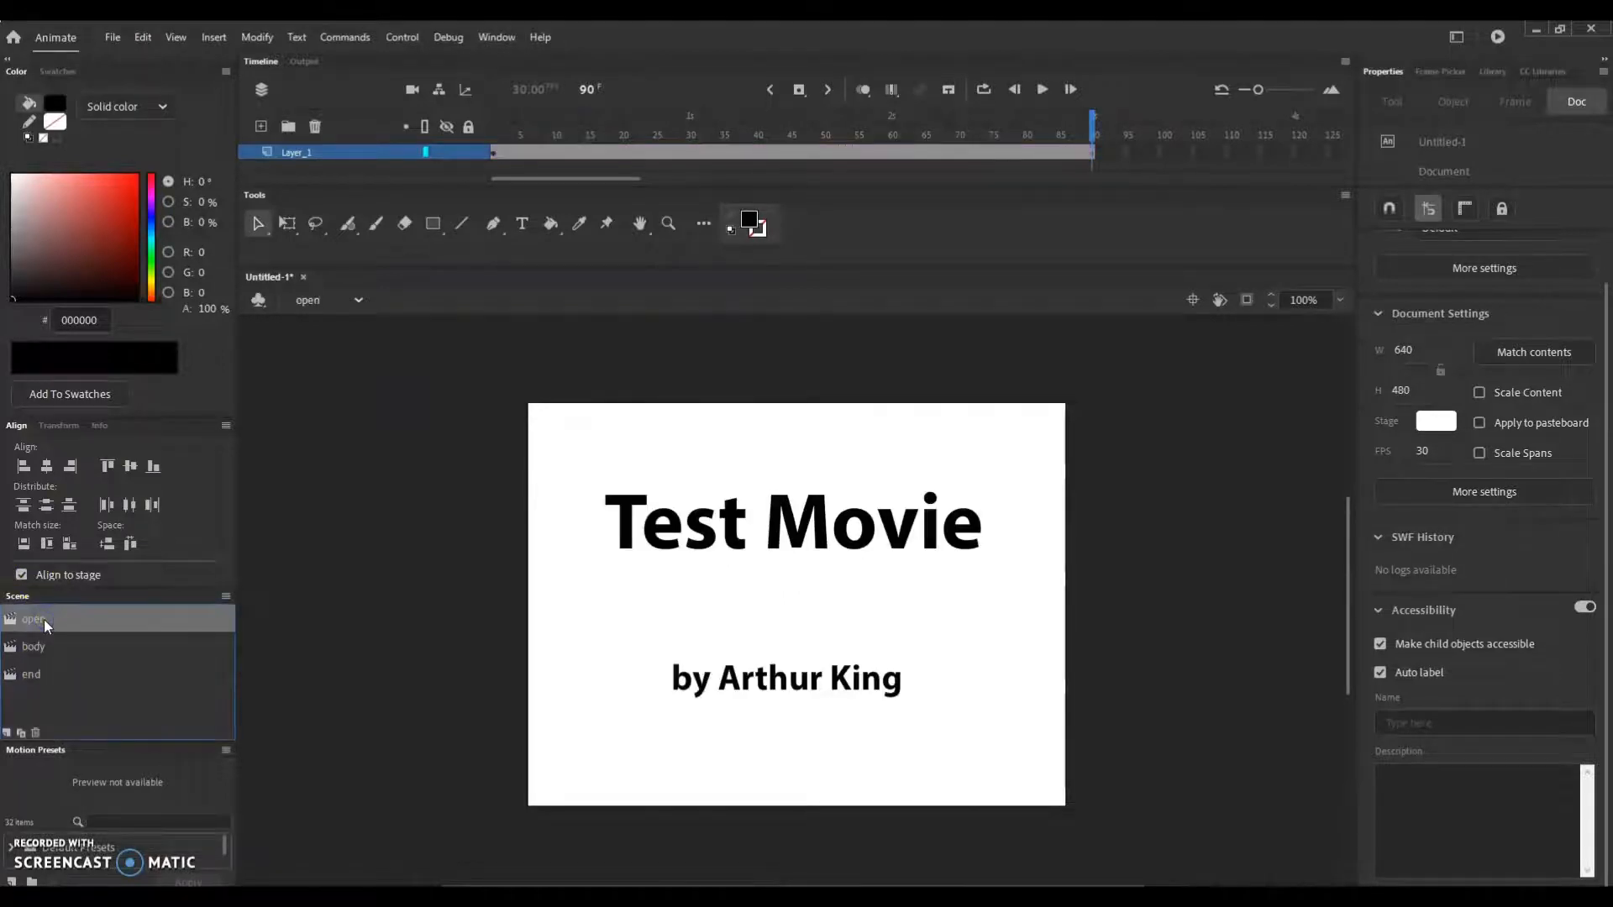
click(33, 677)
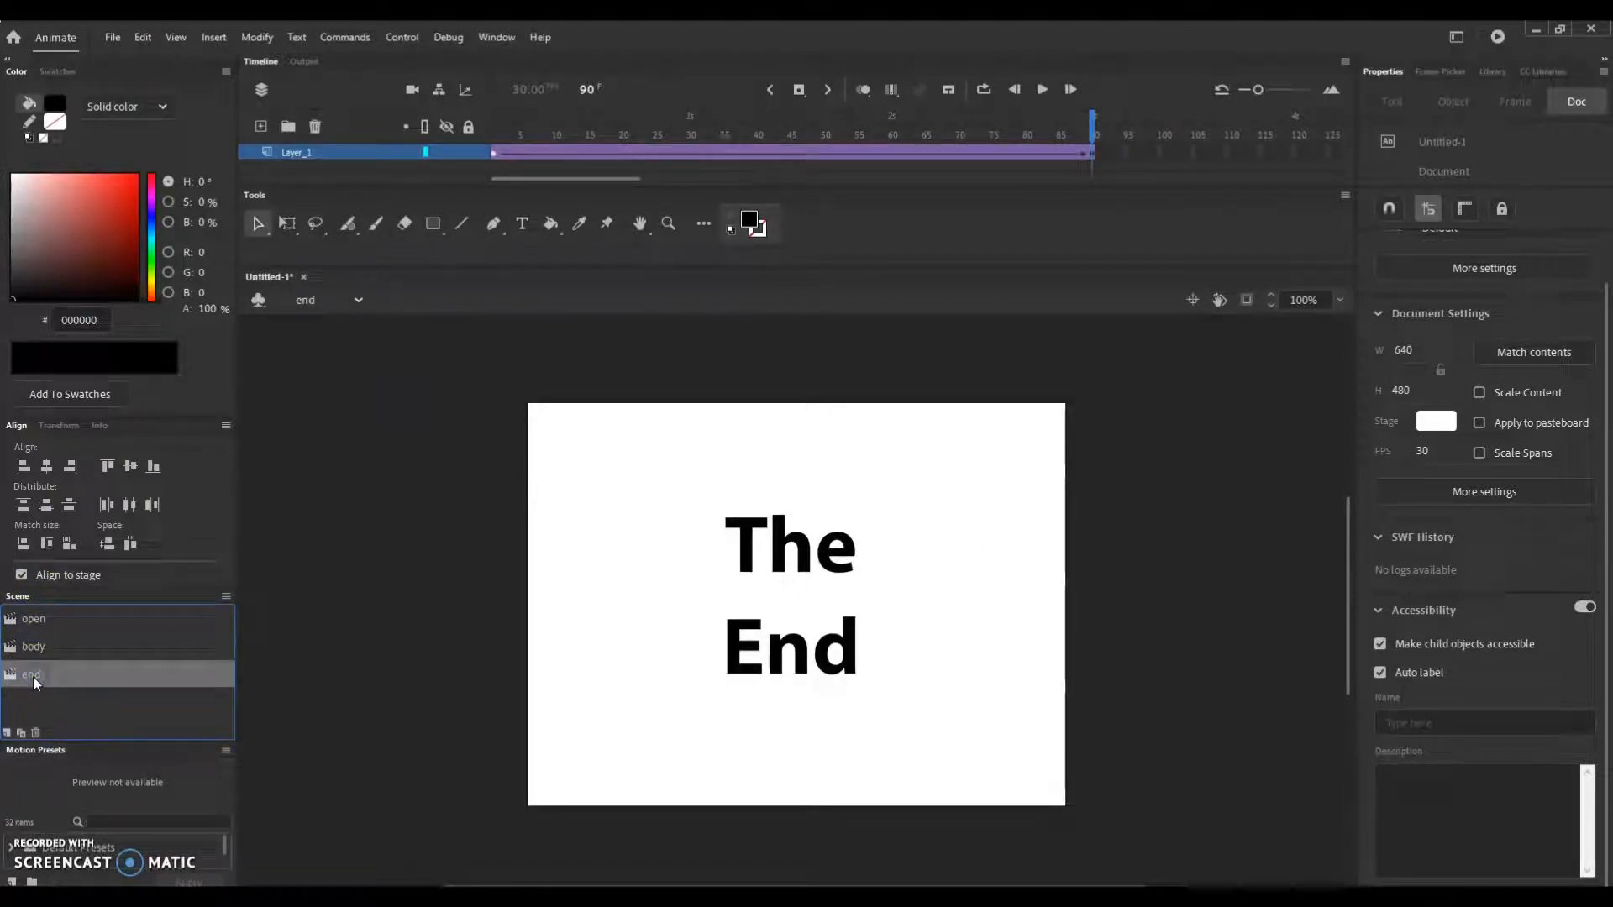
click(38, 622)
click(32, 677)
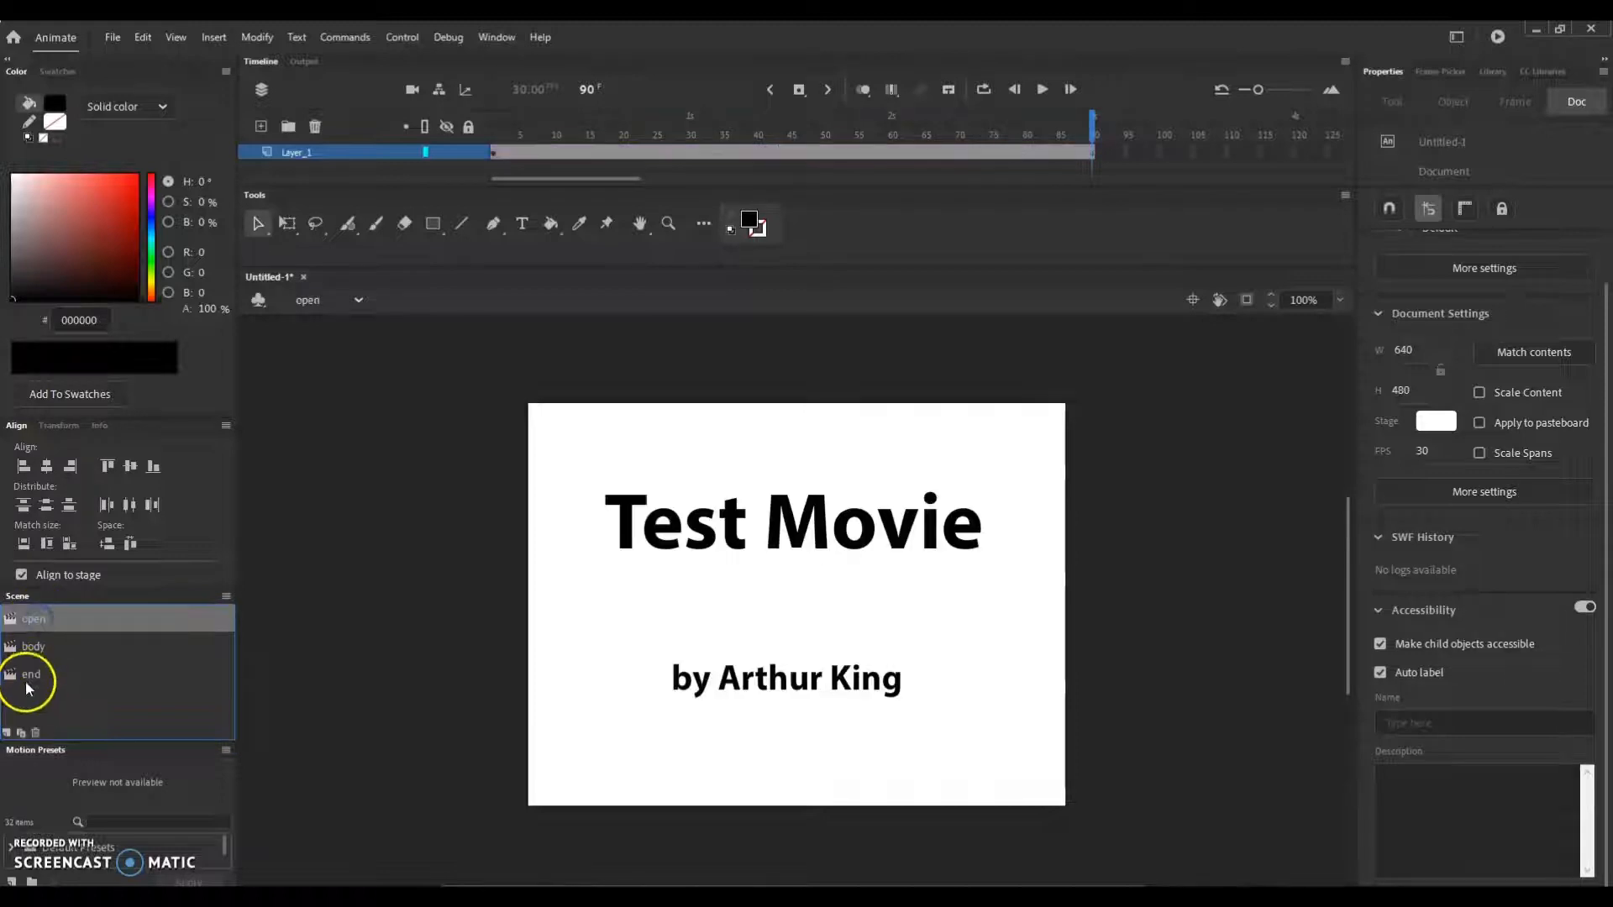
click(51, 628)
click(36, 647)
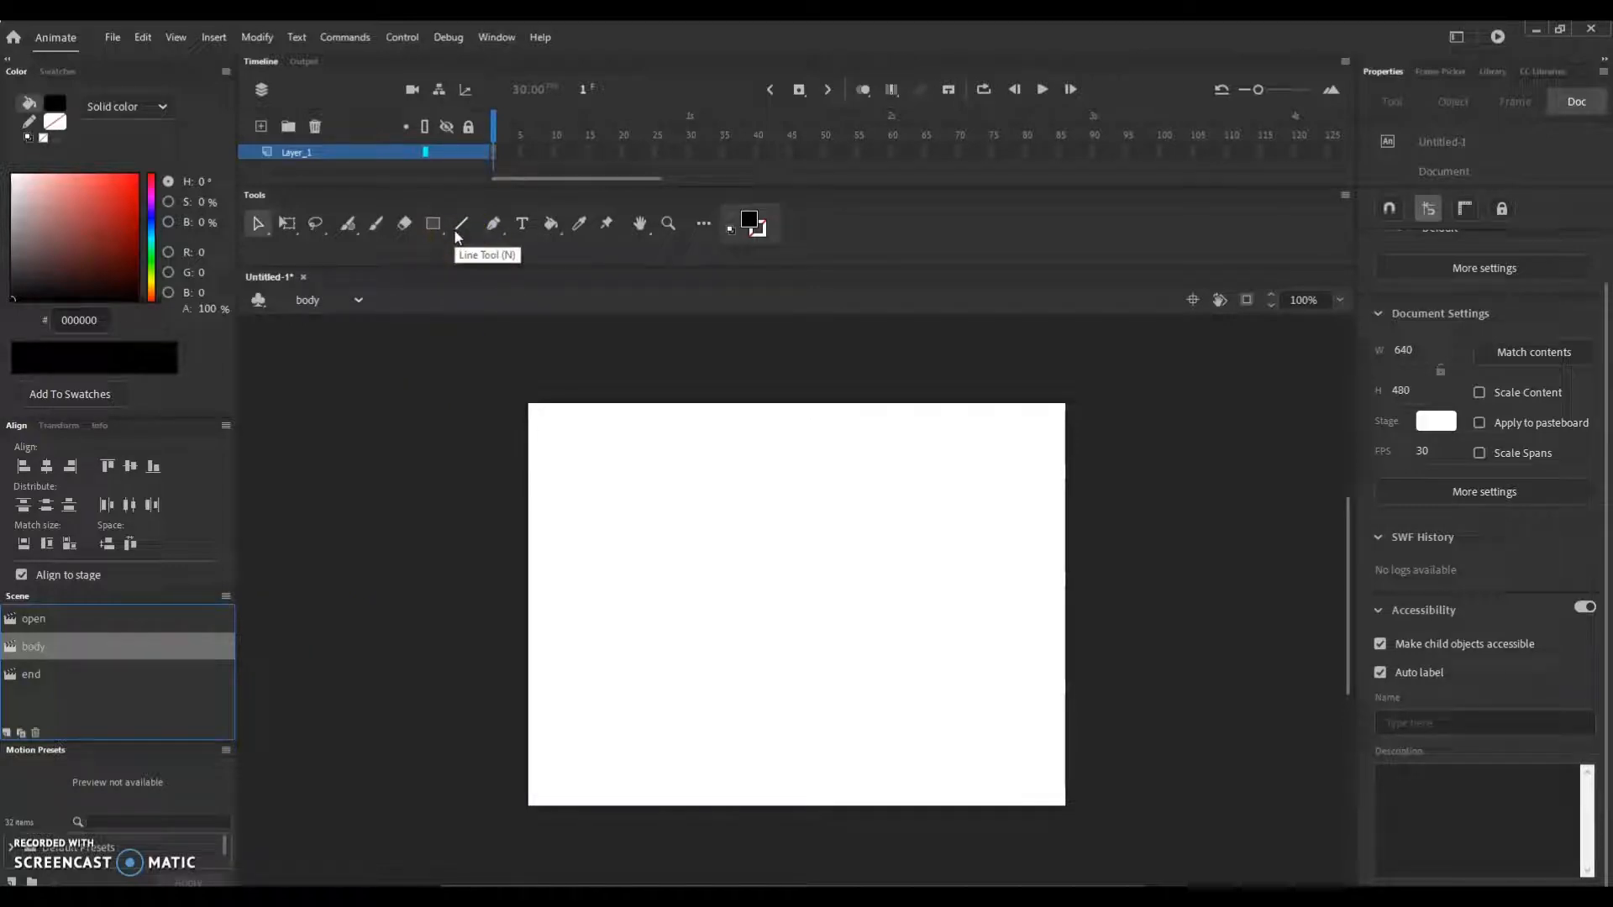
Draw a closed wavy outline about 130 by 324 px on the stage's left side with the black size 1 Classic Brush.
click(358, 281)
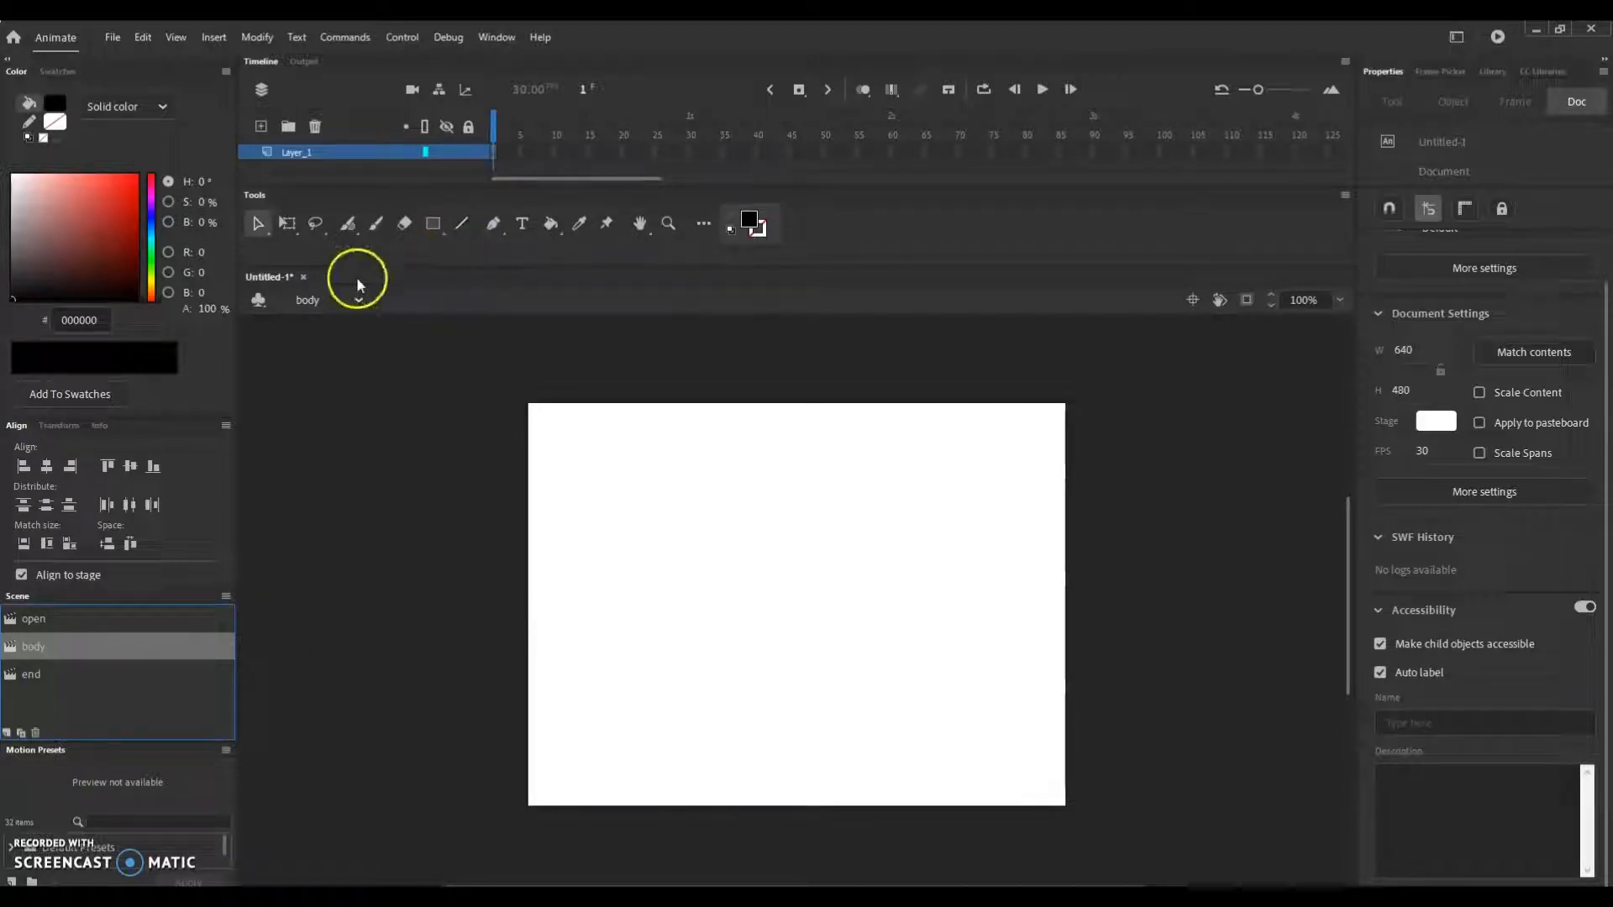
click(374, 226)
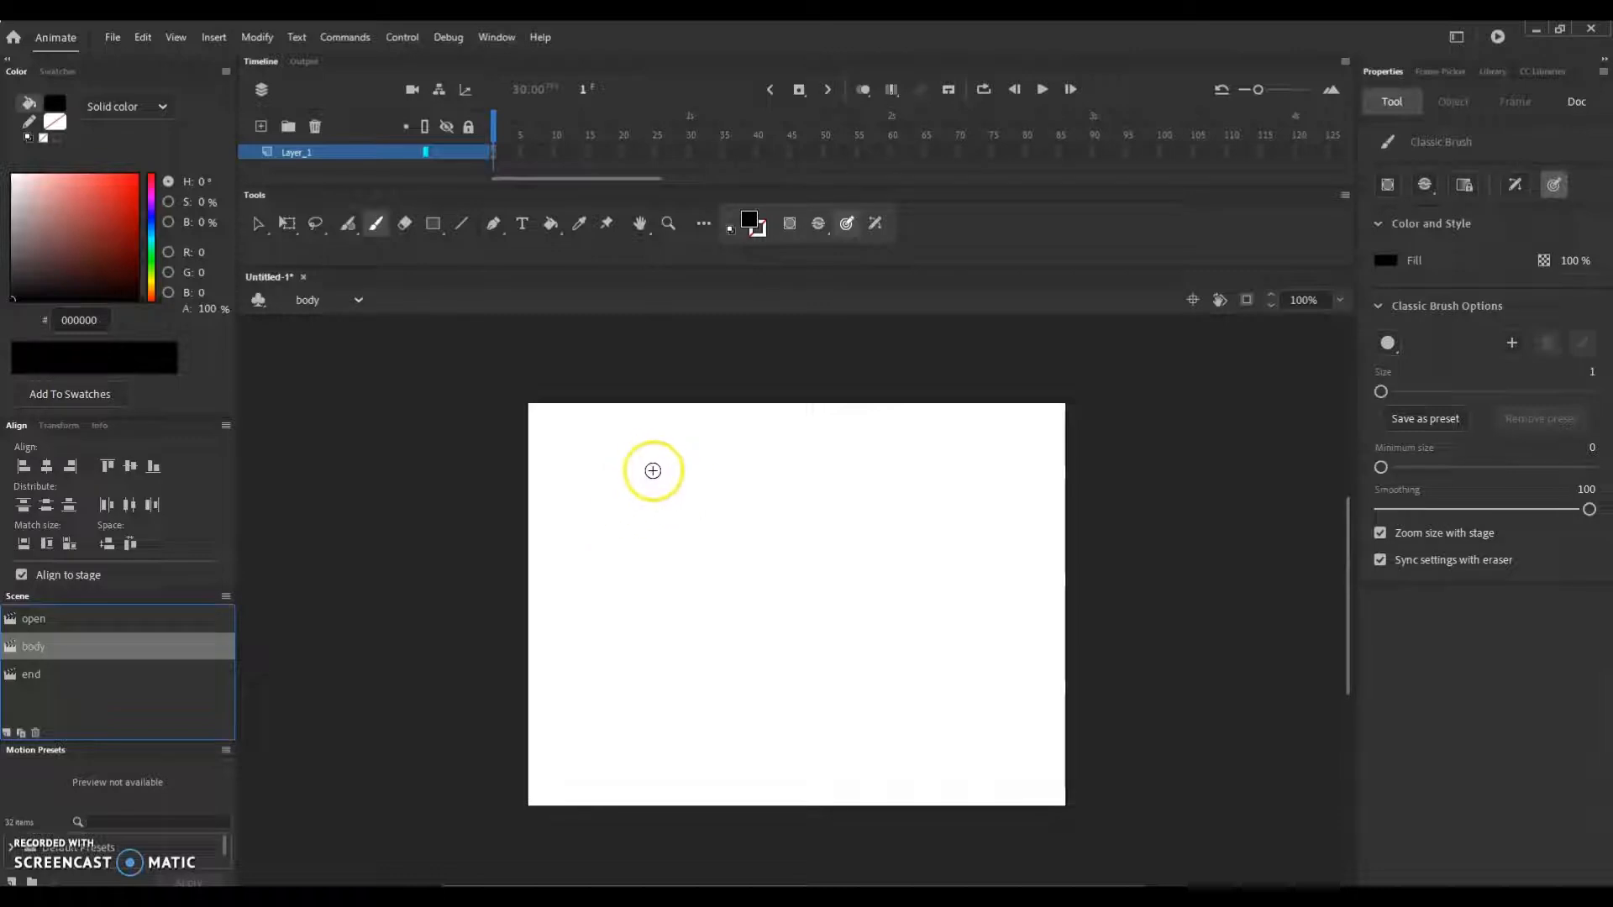
mouse_move(652, 454)
mouse_down()
mouse_move(598, 489)
mouse_move(648, 569)
mouse_move(604, 609)
mouse_move(636, 668)
mouse_move(611, 708)
mouse_move(629, 722)
mouse_move(675, 716)
mouse_move(705, 651)
mouse_move(662, 608)
mouse_move(697, 562)
mouse_move(692, 495)
mouse_move(636, 457)
mouse_up()
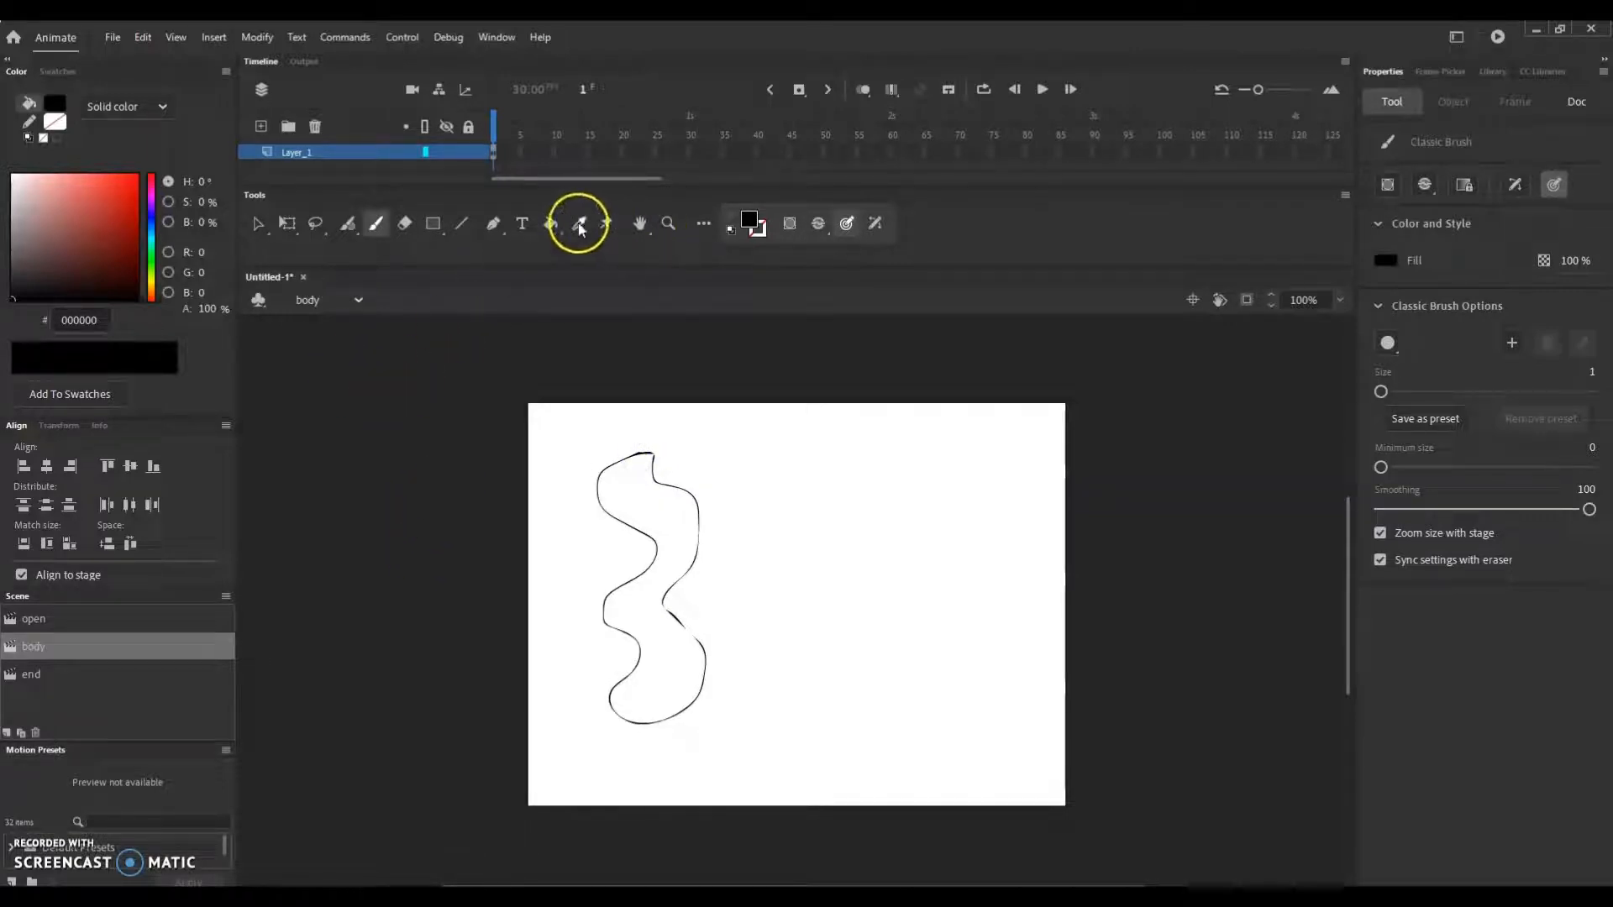
Try to fill the wavy outline with green #00FF00 using the Paint Bucket.
click(551, 223)
click(748, 221)
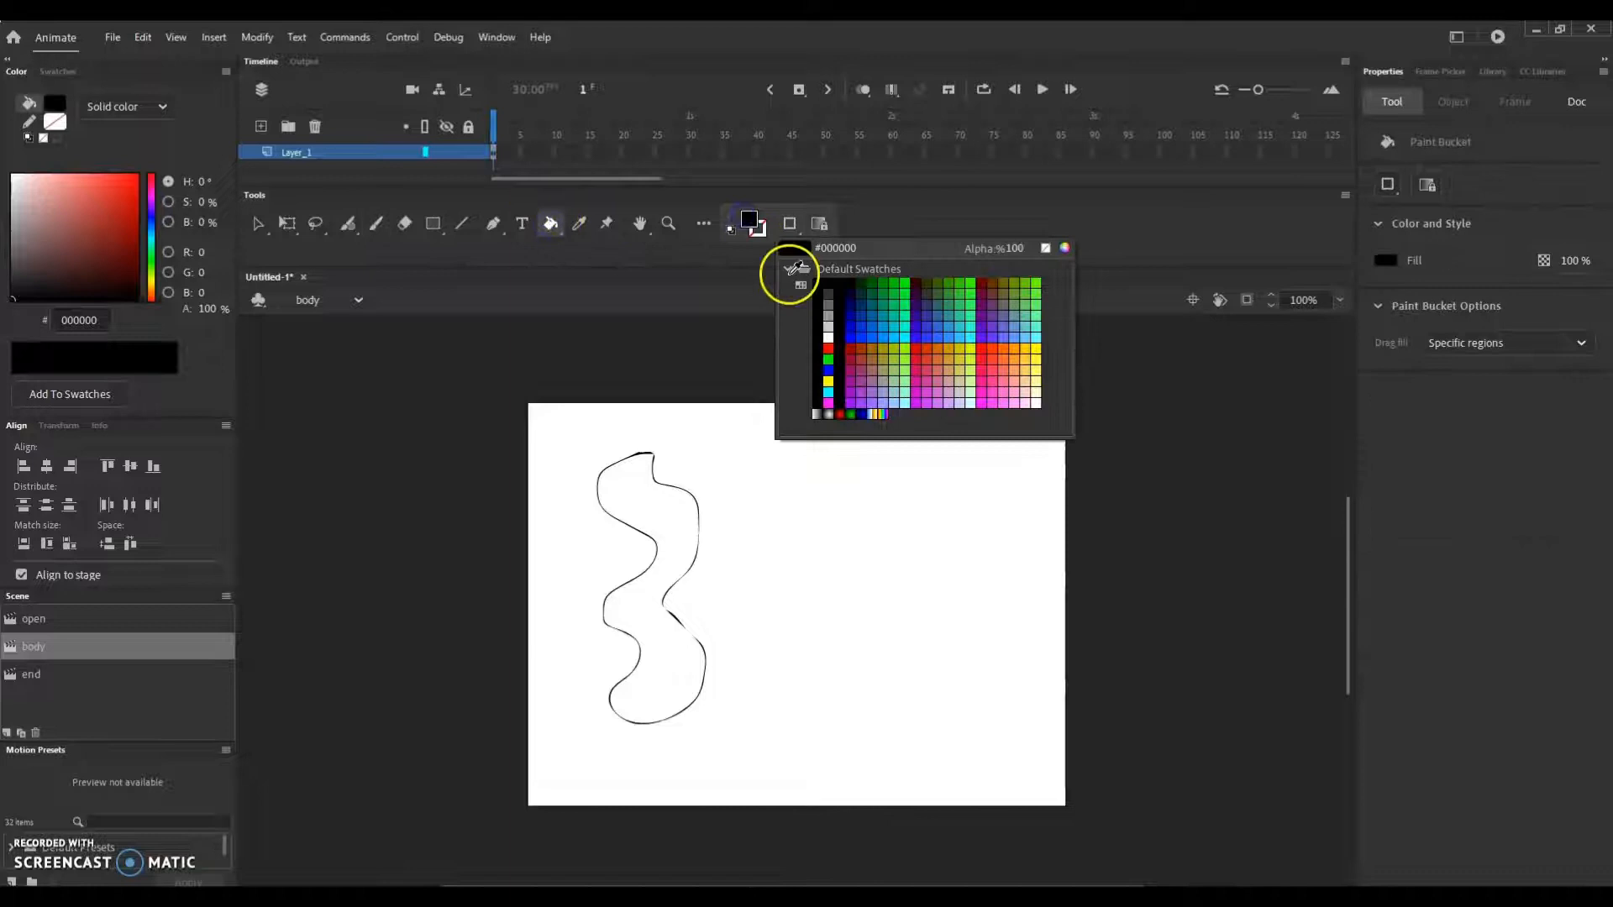
click(910, 281)
click(608, 497)
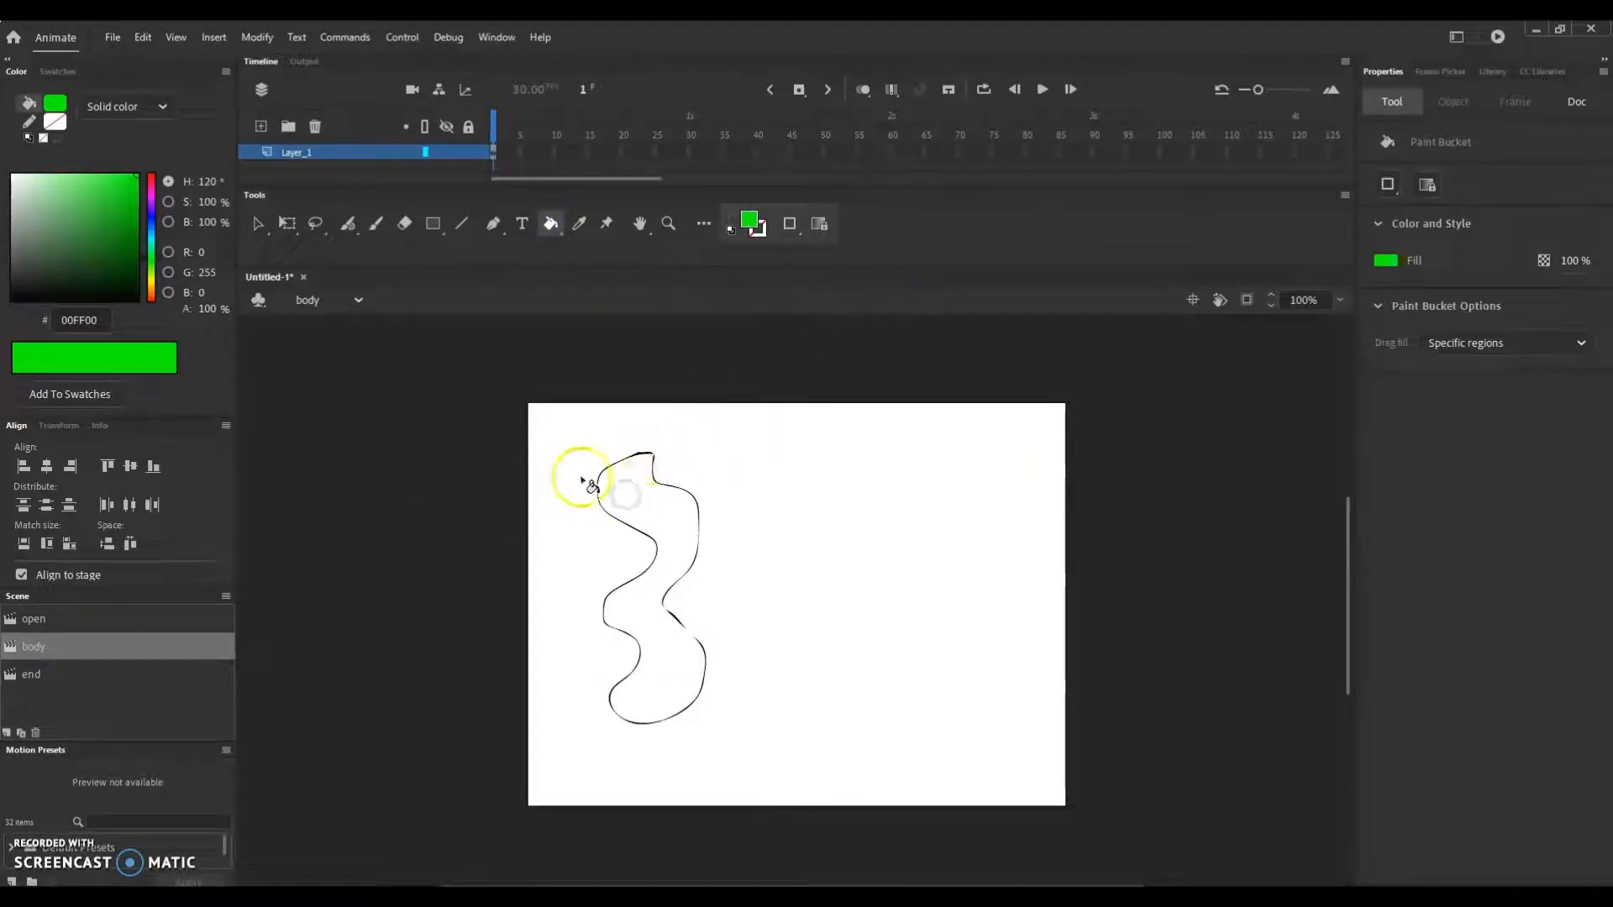
click(630, 490)
Try to bridge the gap in the outline's right side with a green brush stroke.
click(257, 224)
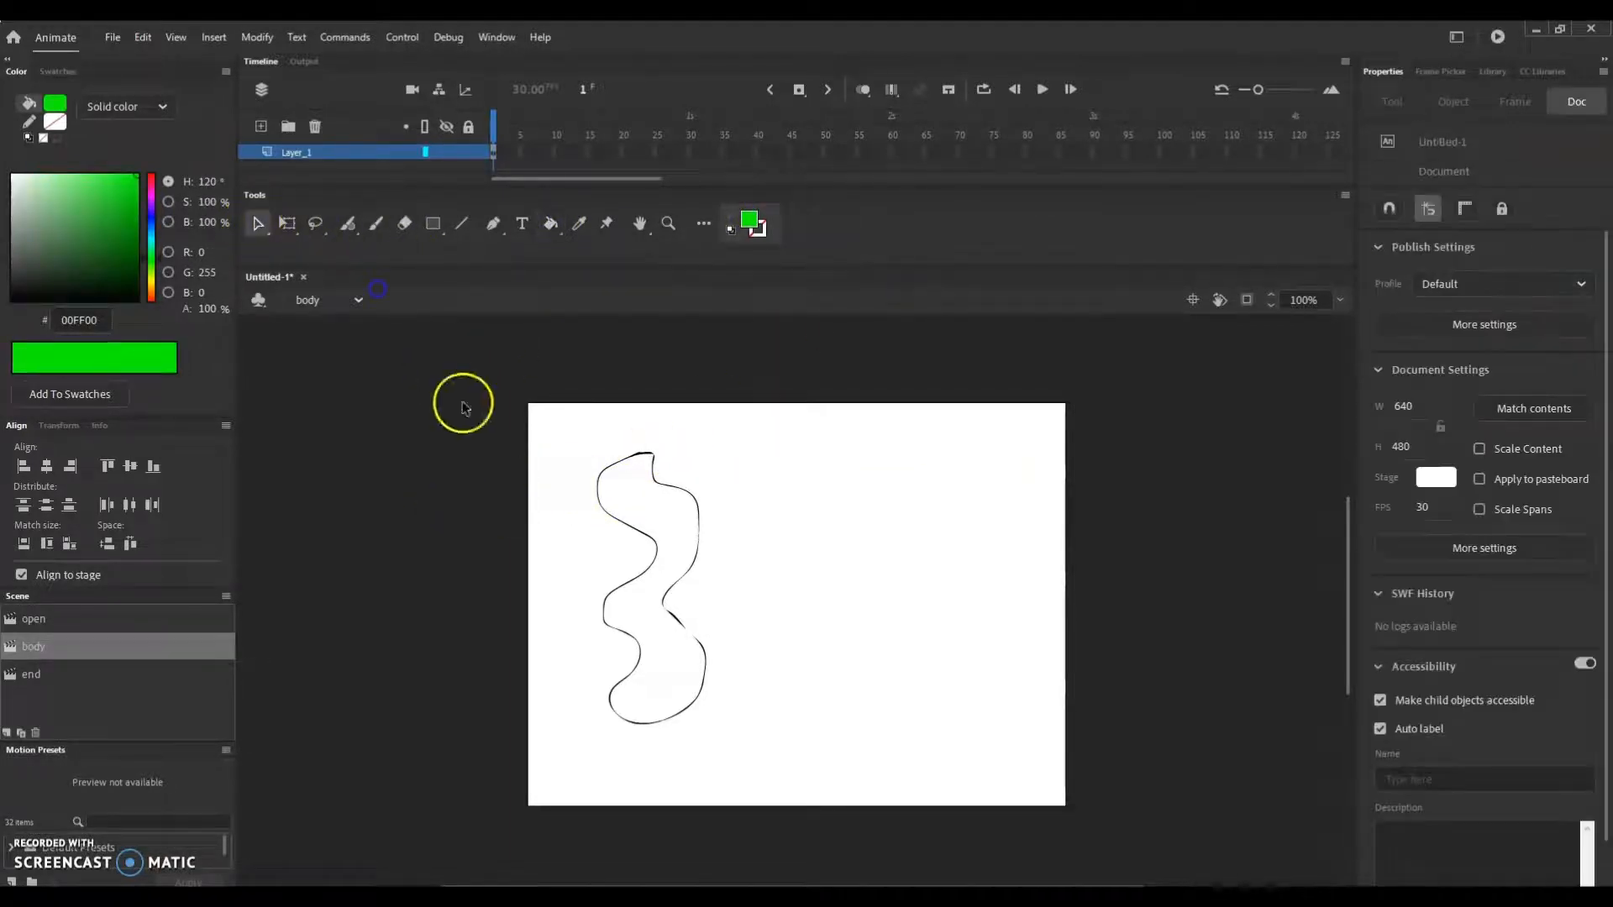
mouse_move(570, 434)
mouse_down()
mouse_move(647, 567)
mouse_move(738, 810)
mouse_move(748, 735)
mouse_up()
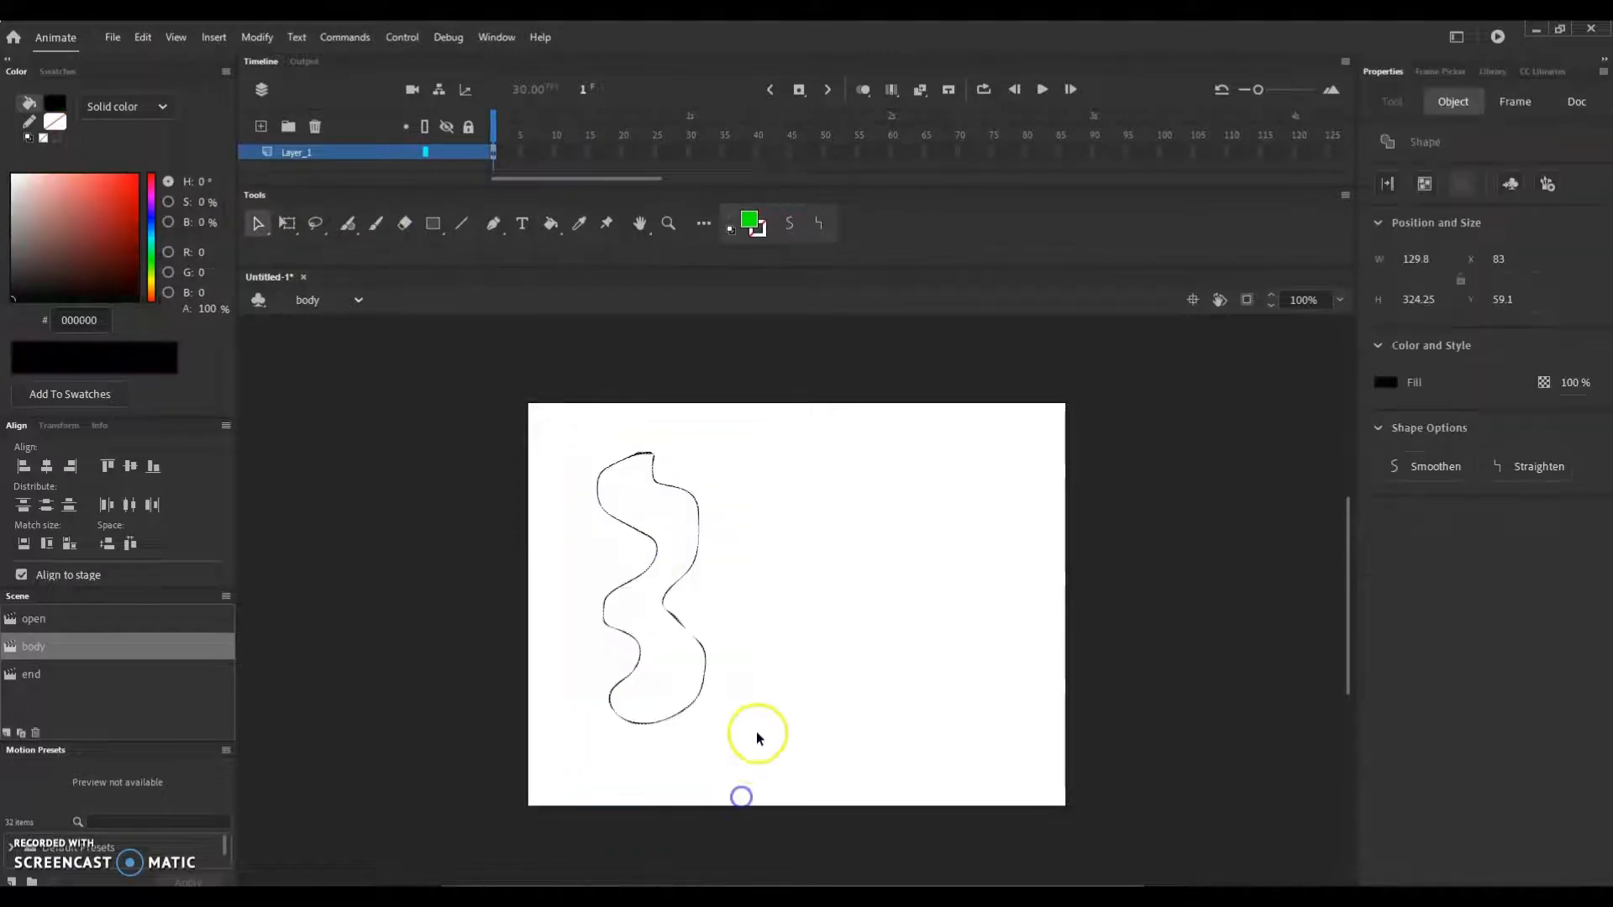
click(647, 446)
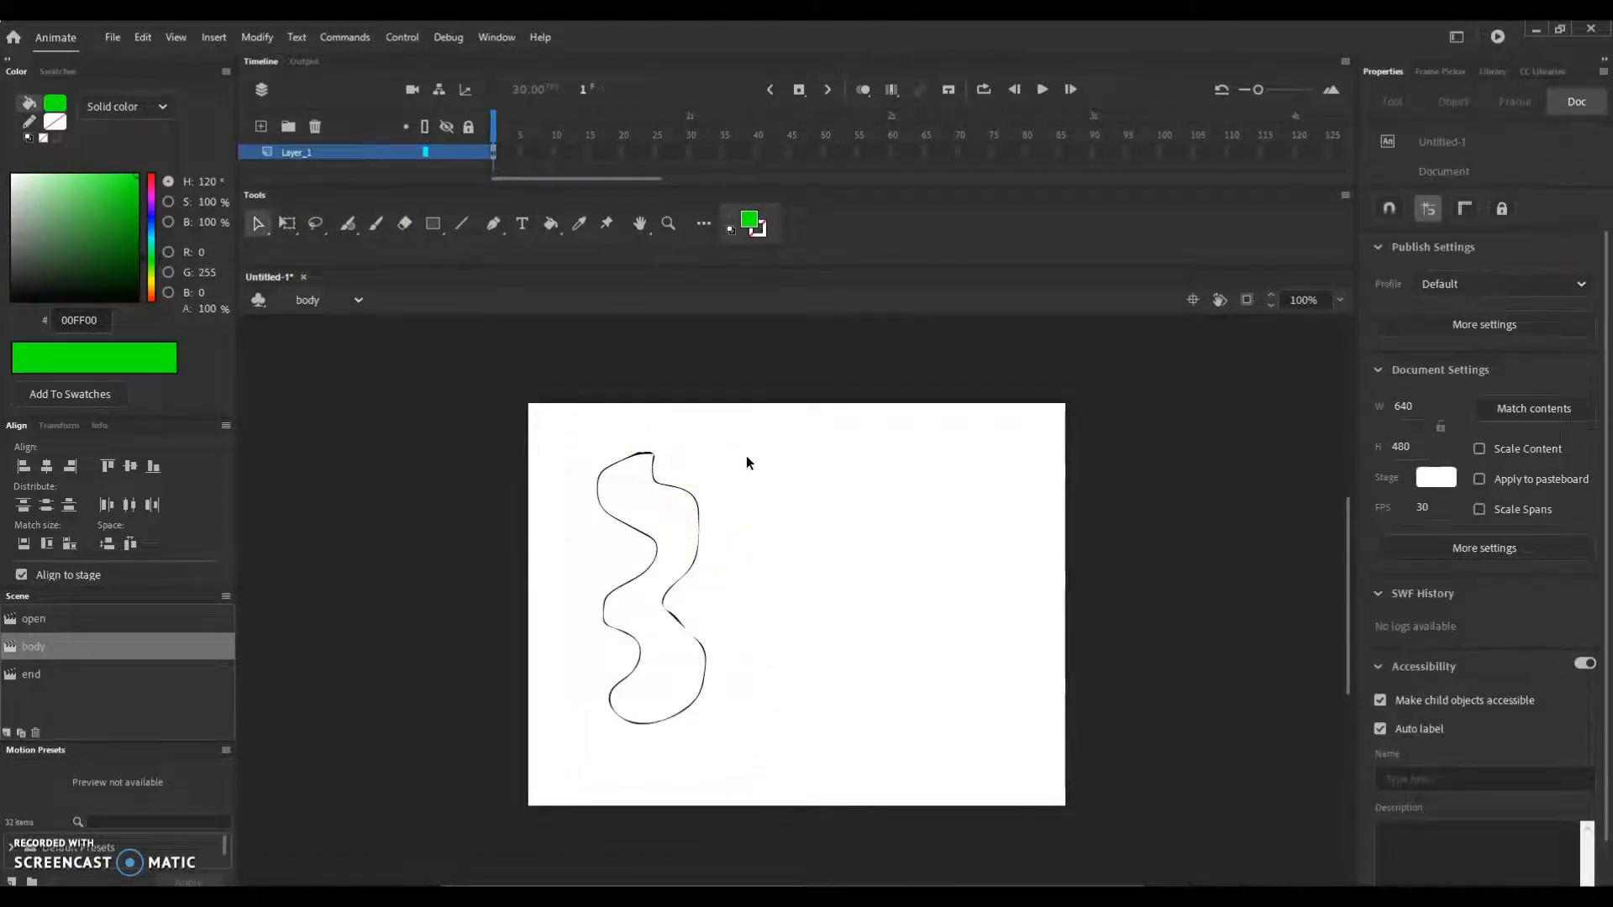
key(ctrl+equal)
key(ctrl+equal)
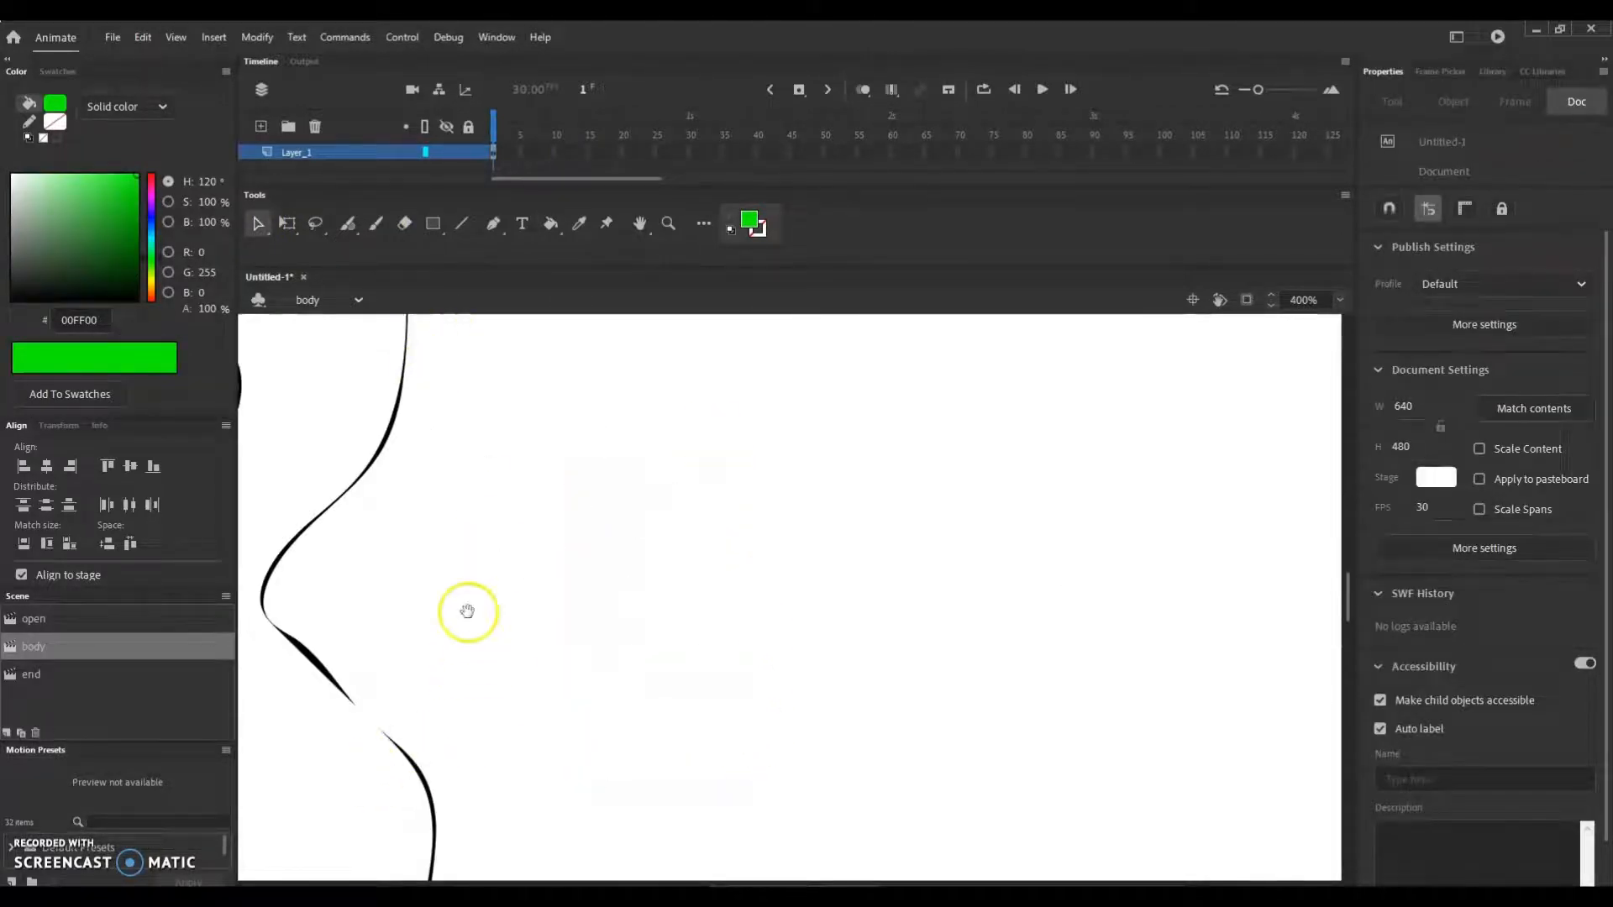
drag(468, 613, 816, 423)
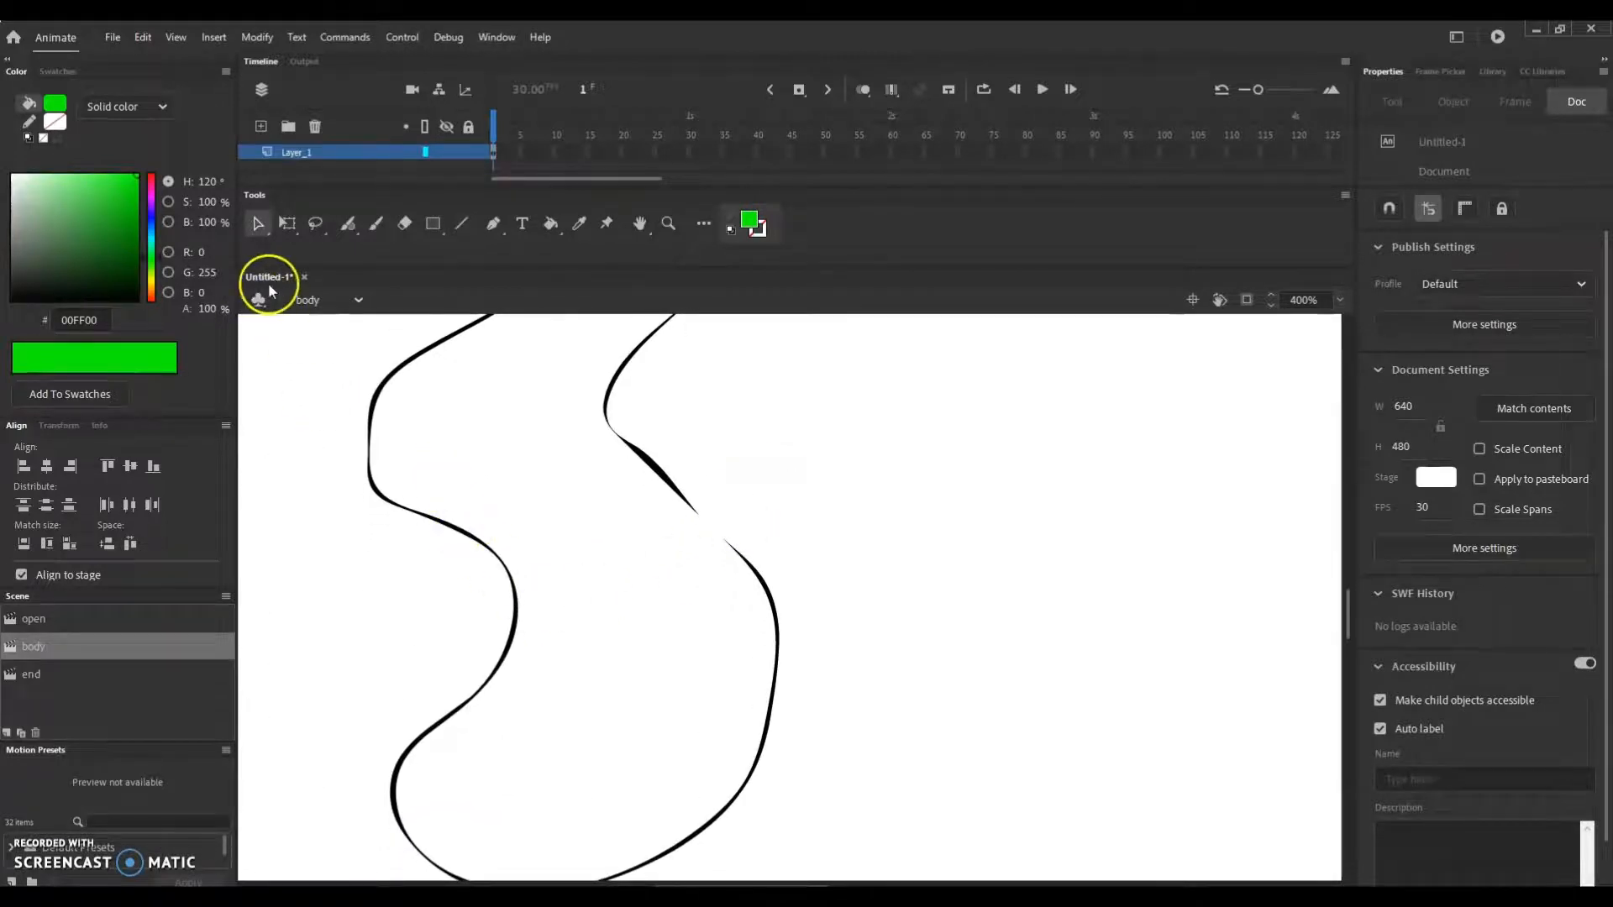
click(366, 226)
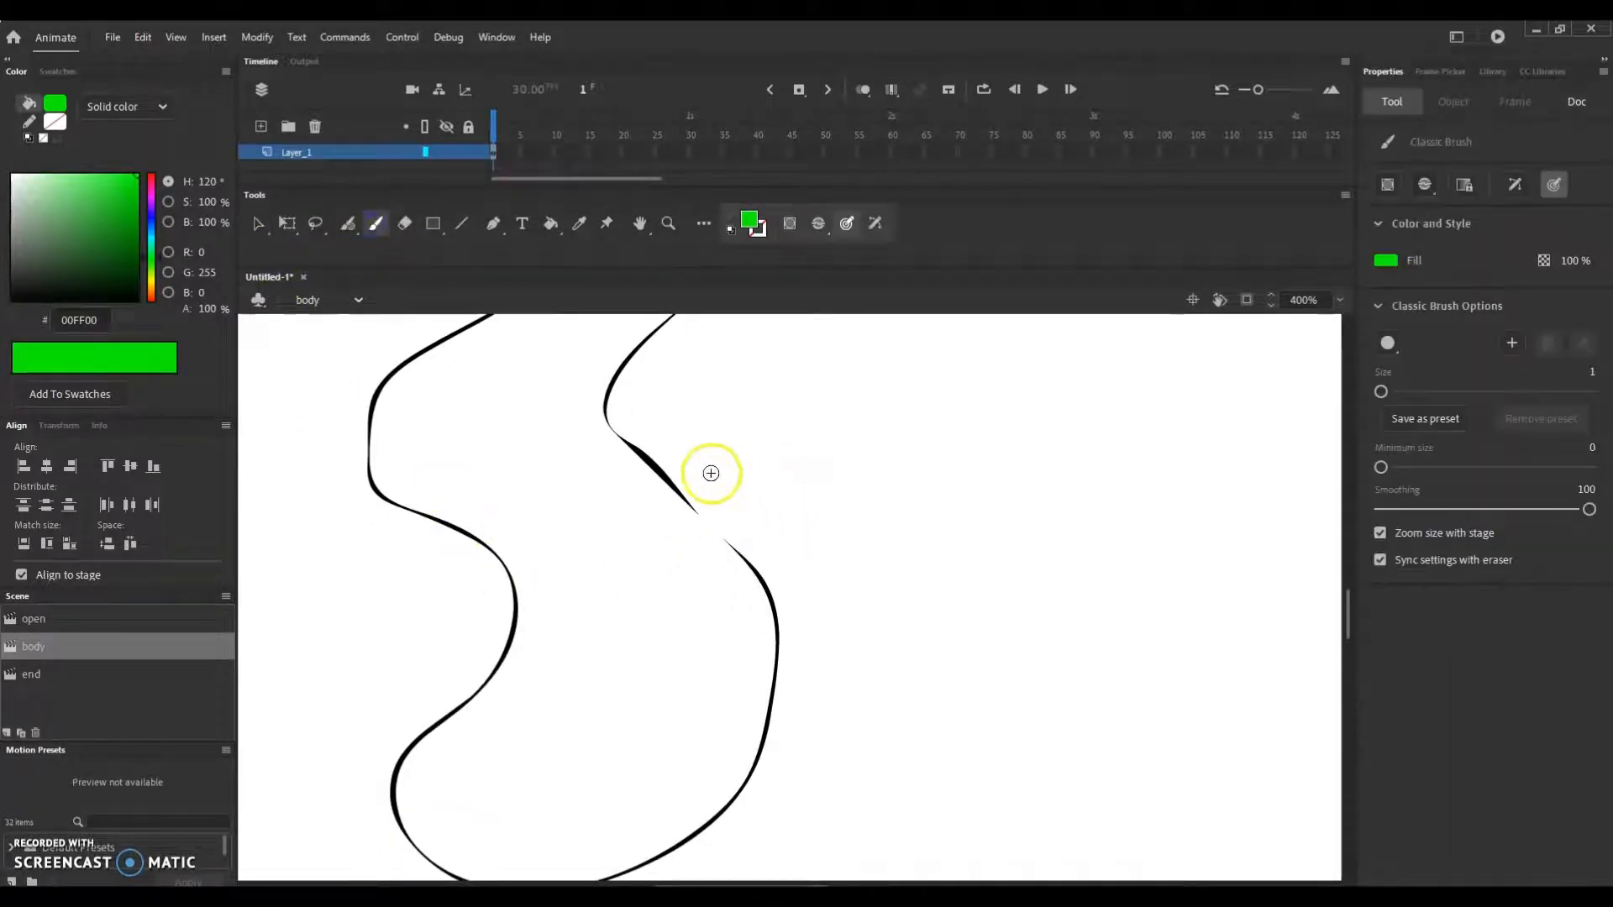
drag(650, 465, 720, 540)
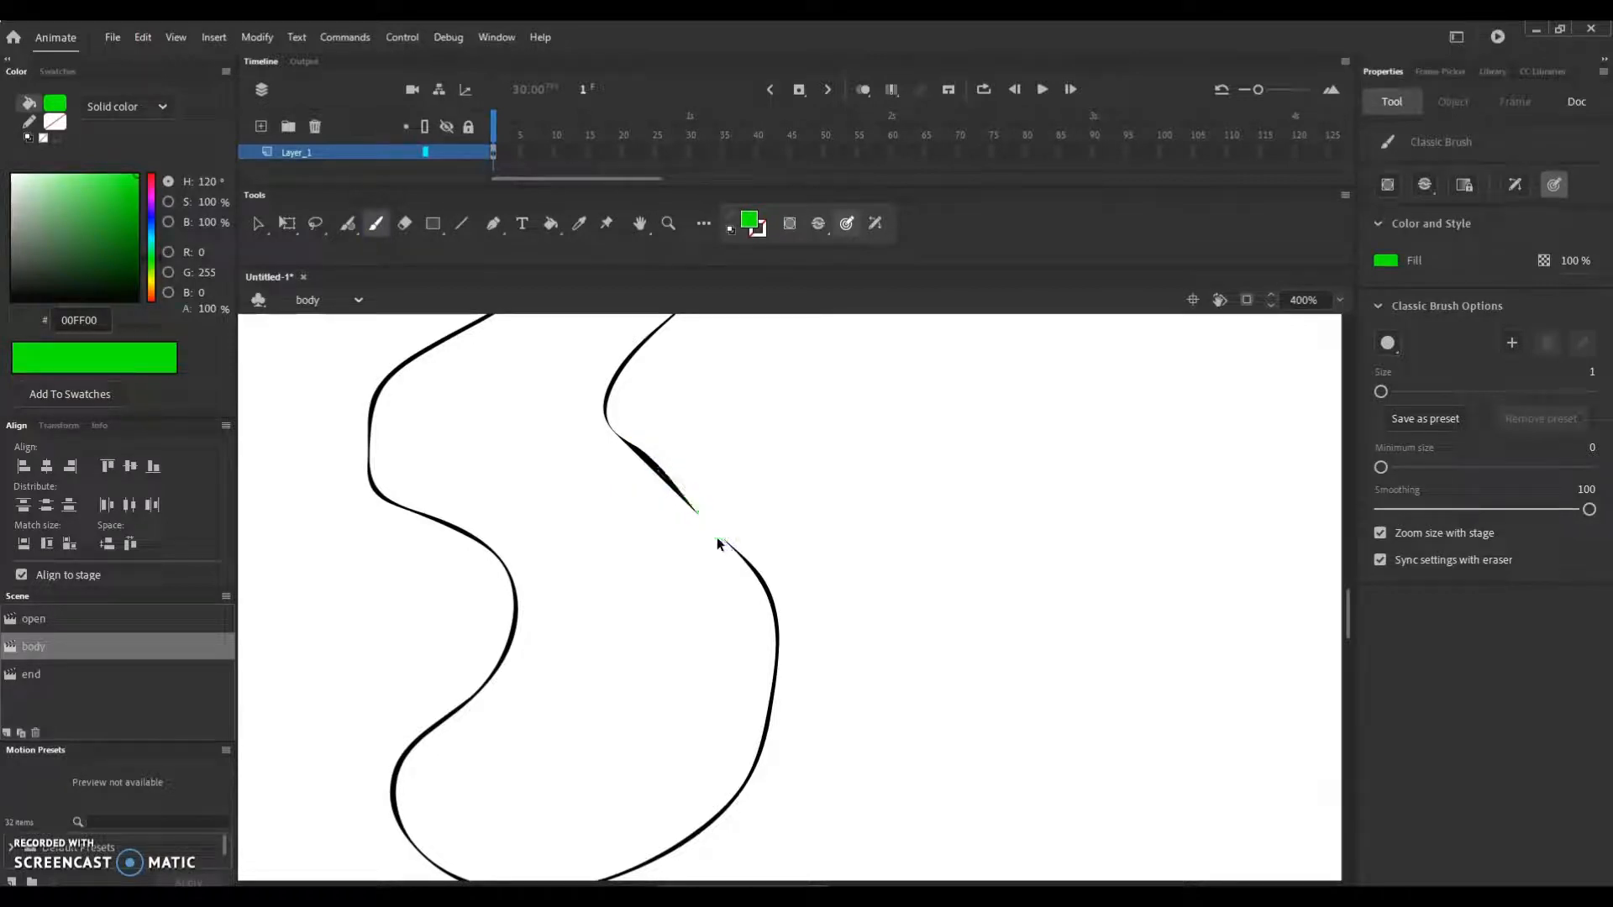
Set the brush fill to black #000000 and paint over the gap in the outline's right side to close it.
click(748, 221)
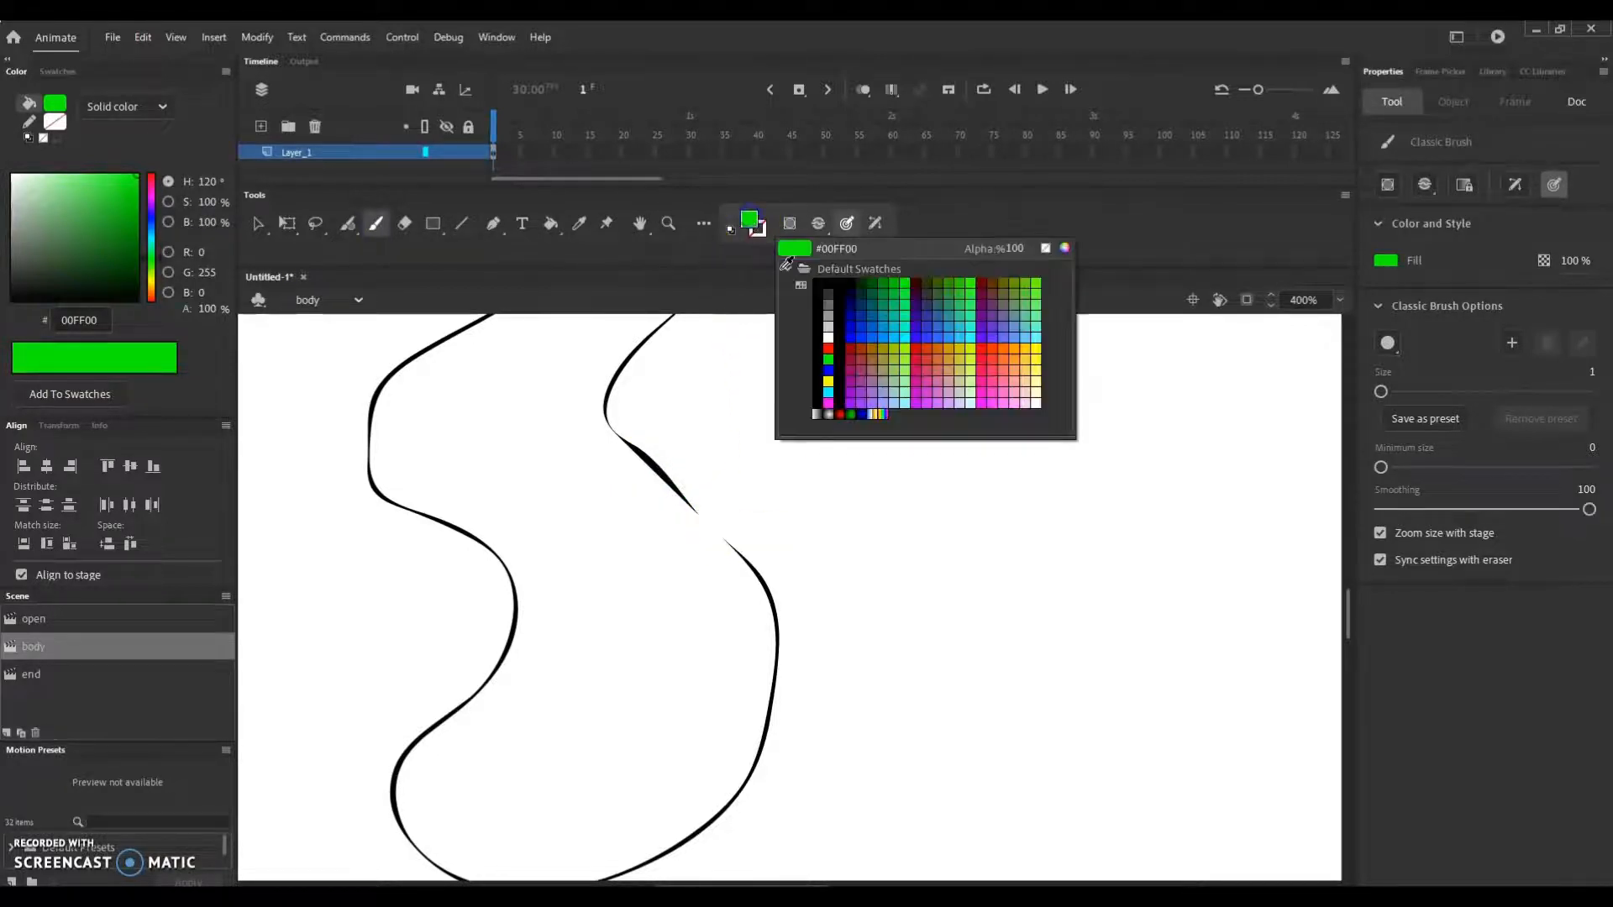
click(828, 284)
click(373, 226)
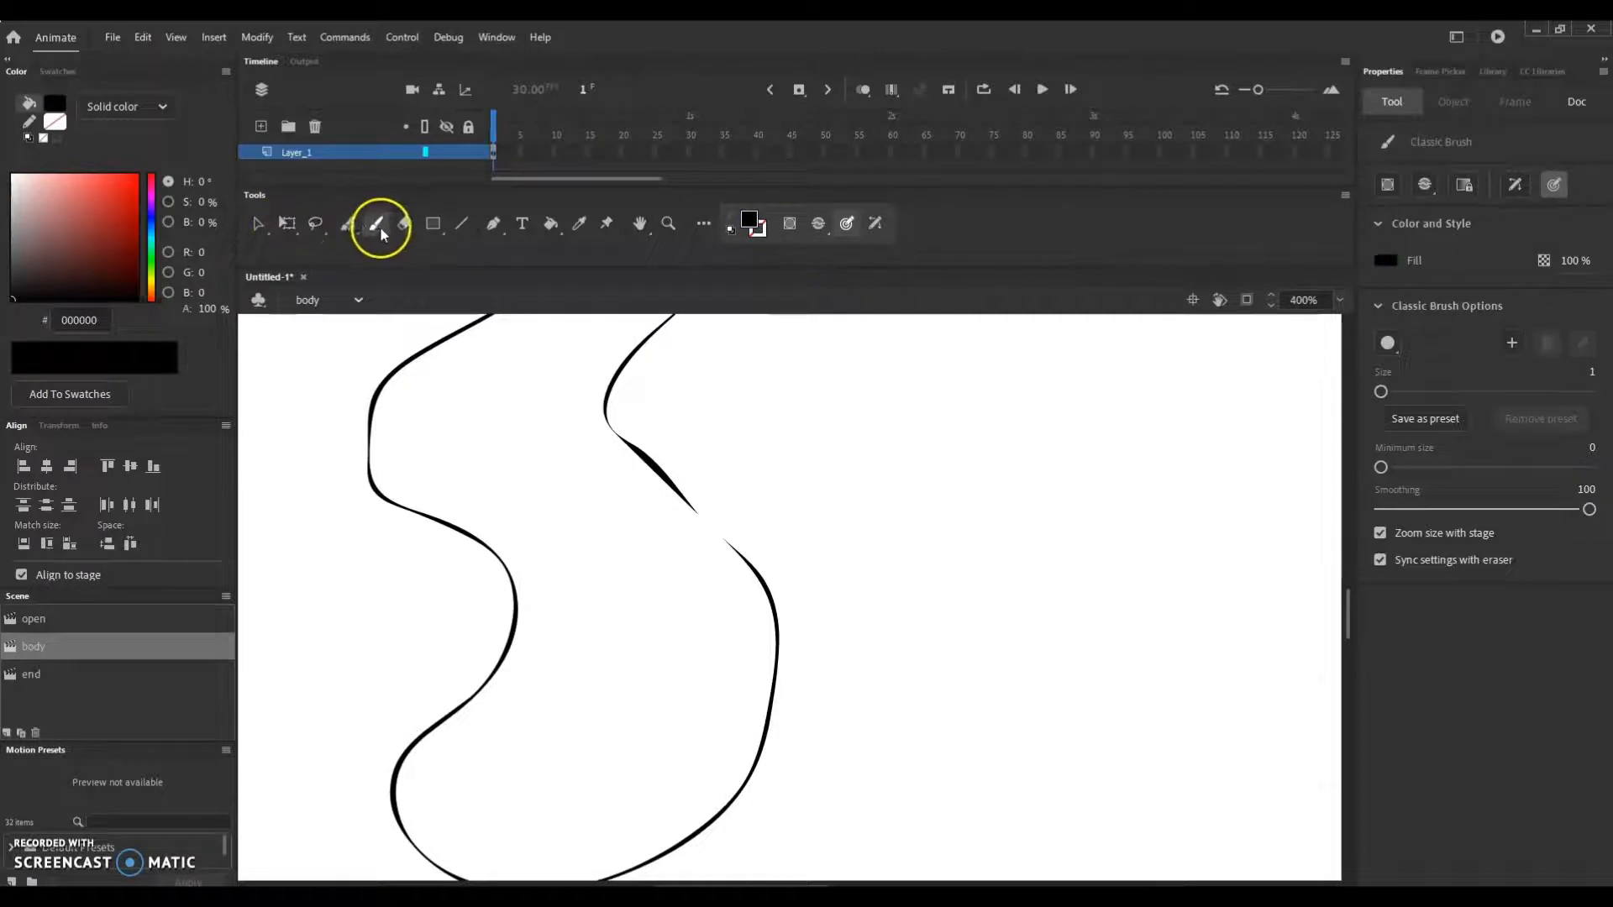
drag(626, 433, 662, 477)
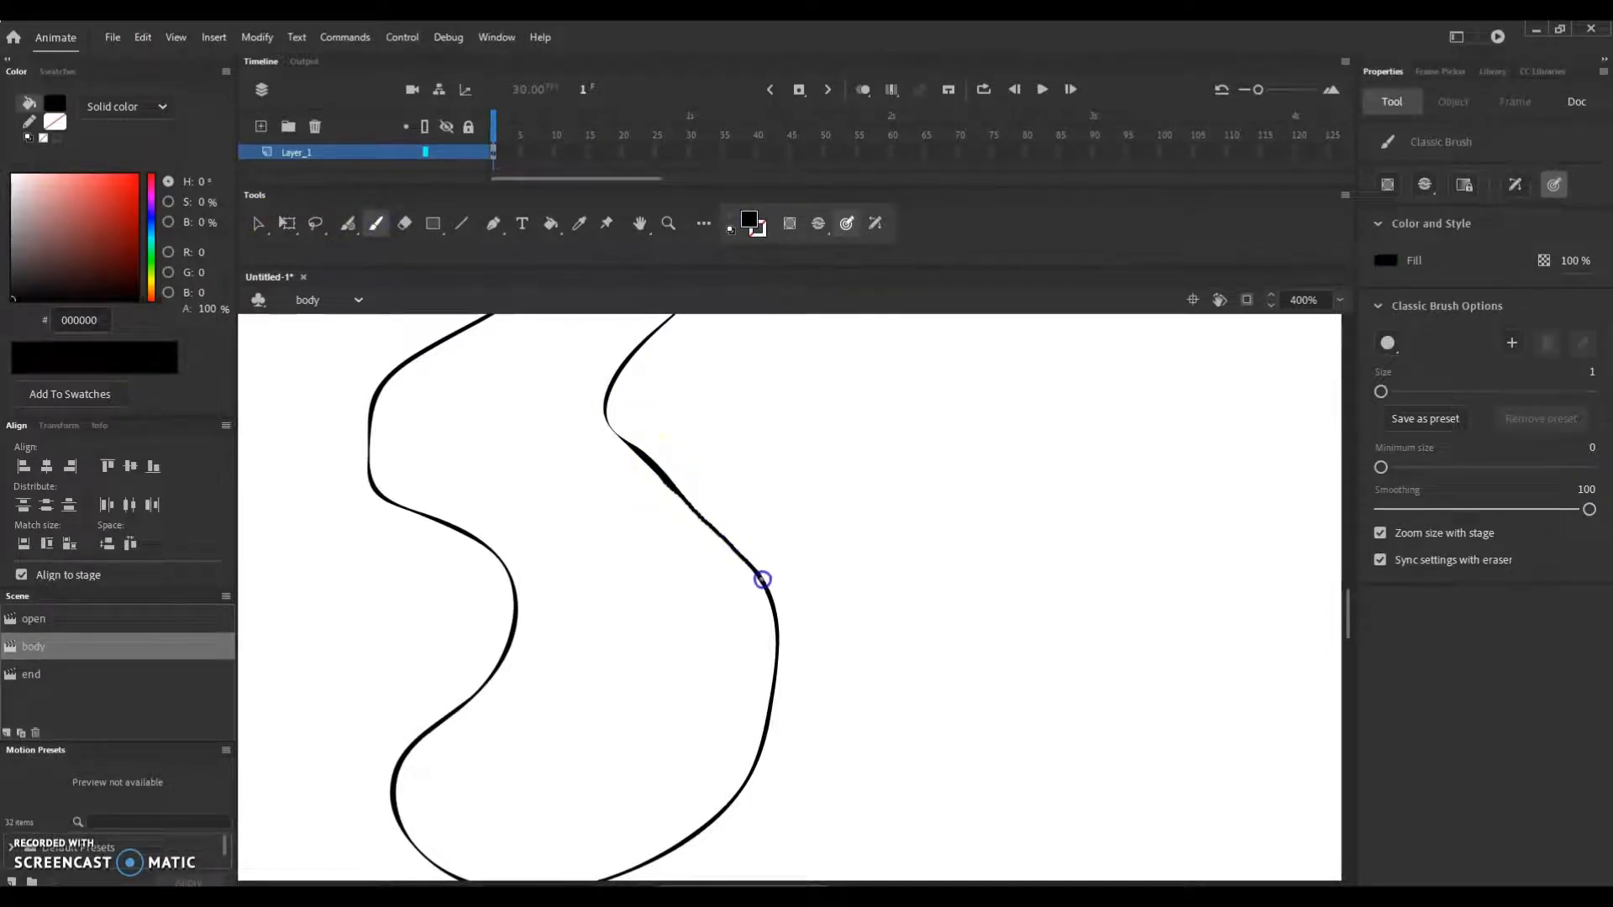
drag(762, 579, 764, 581)
Close the tip at the outline's top with a short black brush stroke and check the rest for gaps.
scroll(828, 611, up, 3)
scroll(828, 607, up, 1)
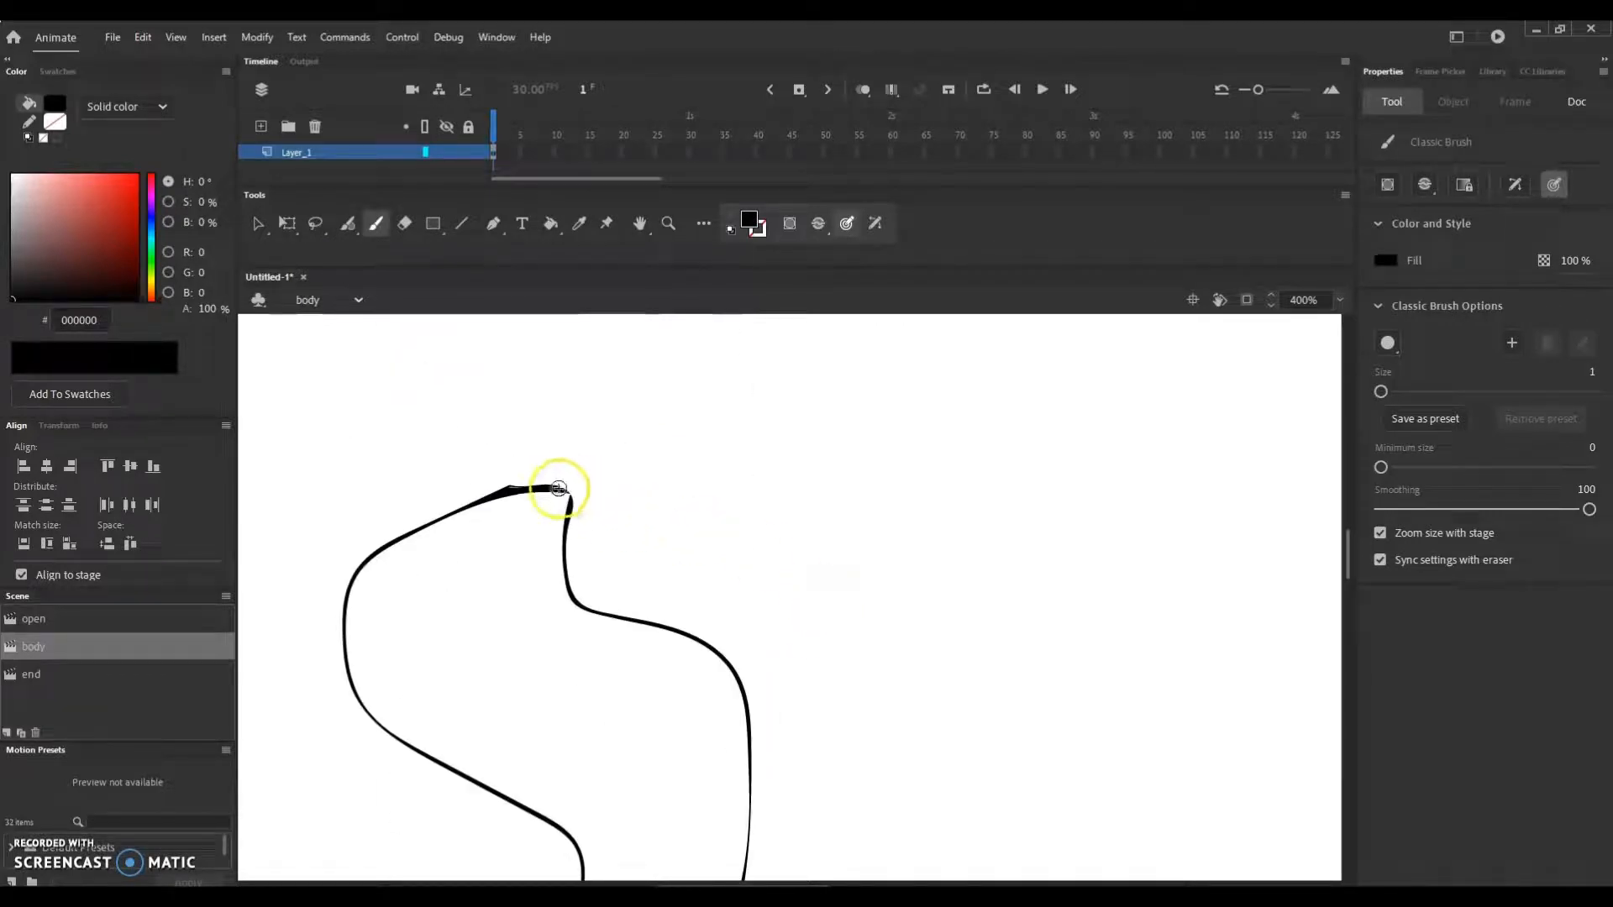
drag(559, 488, 568, 519)
scroll(677, 605, down, 3)
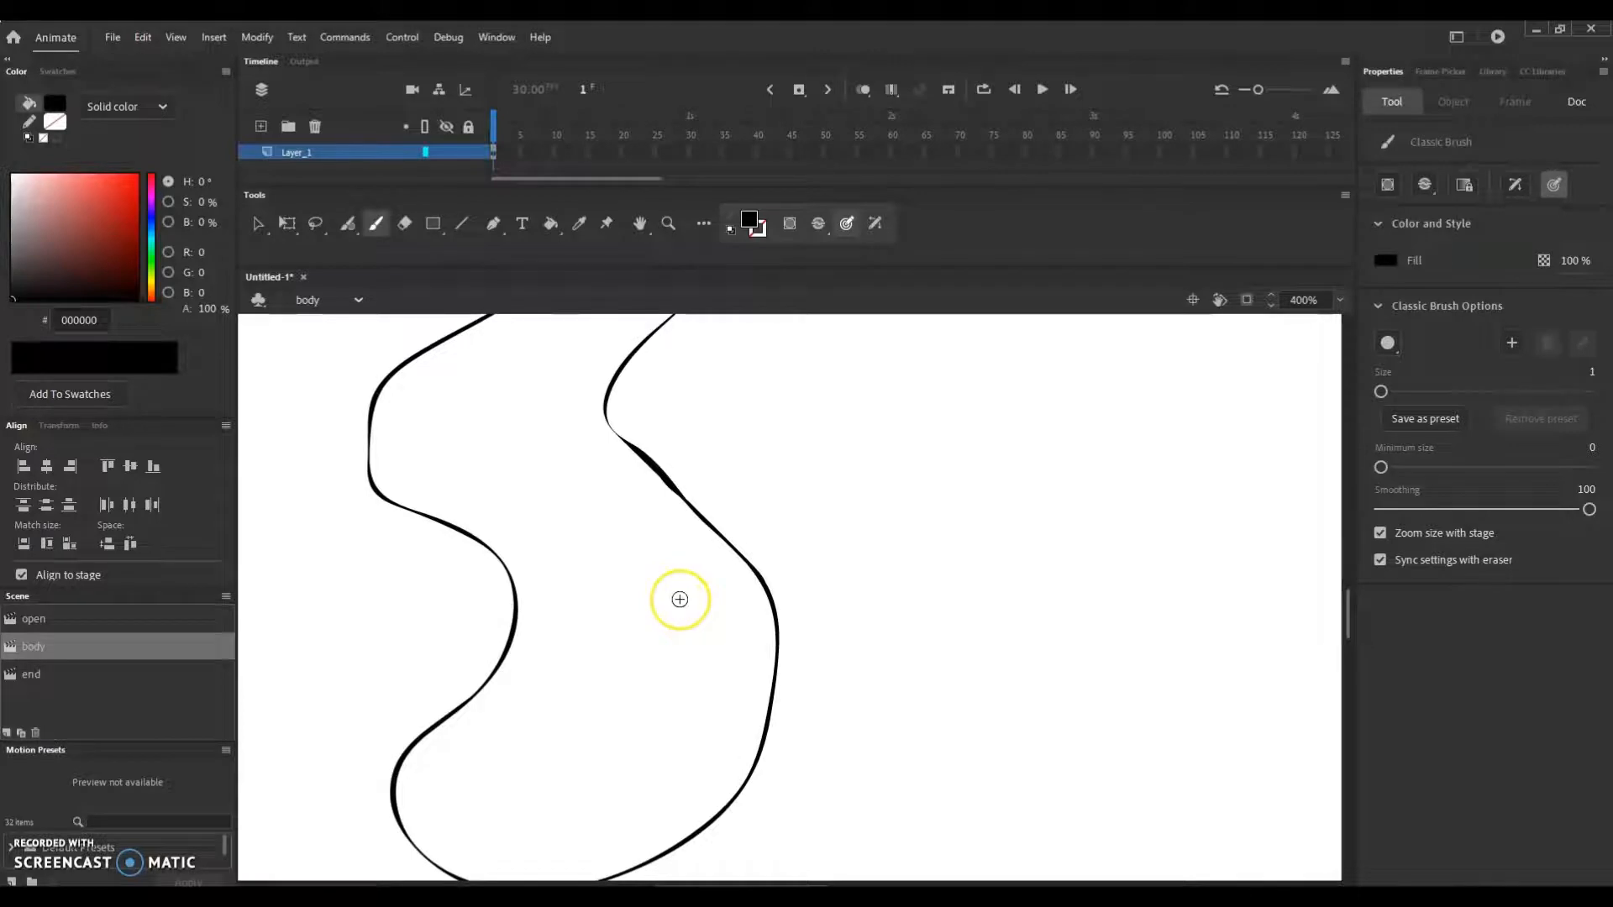
scroll(678, 598, down, 2)
drag(973, 542, 974, 542)
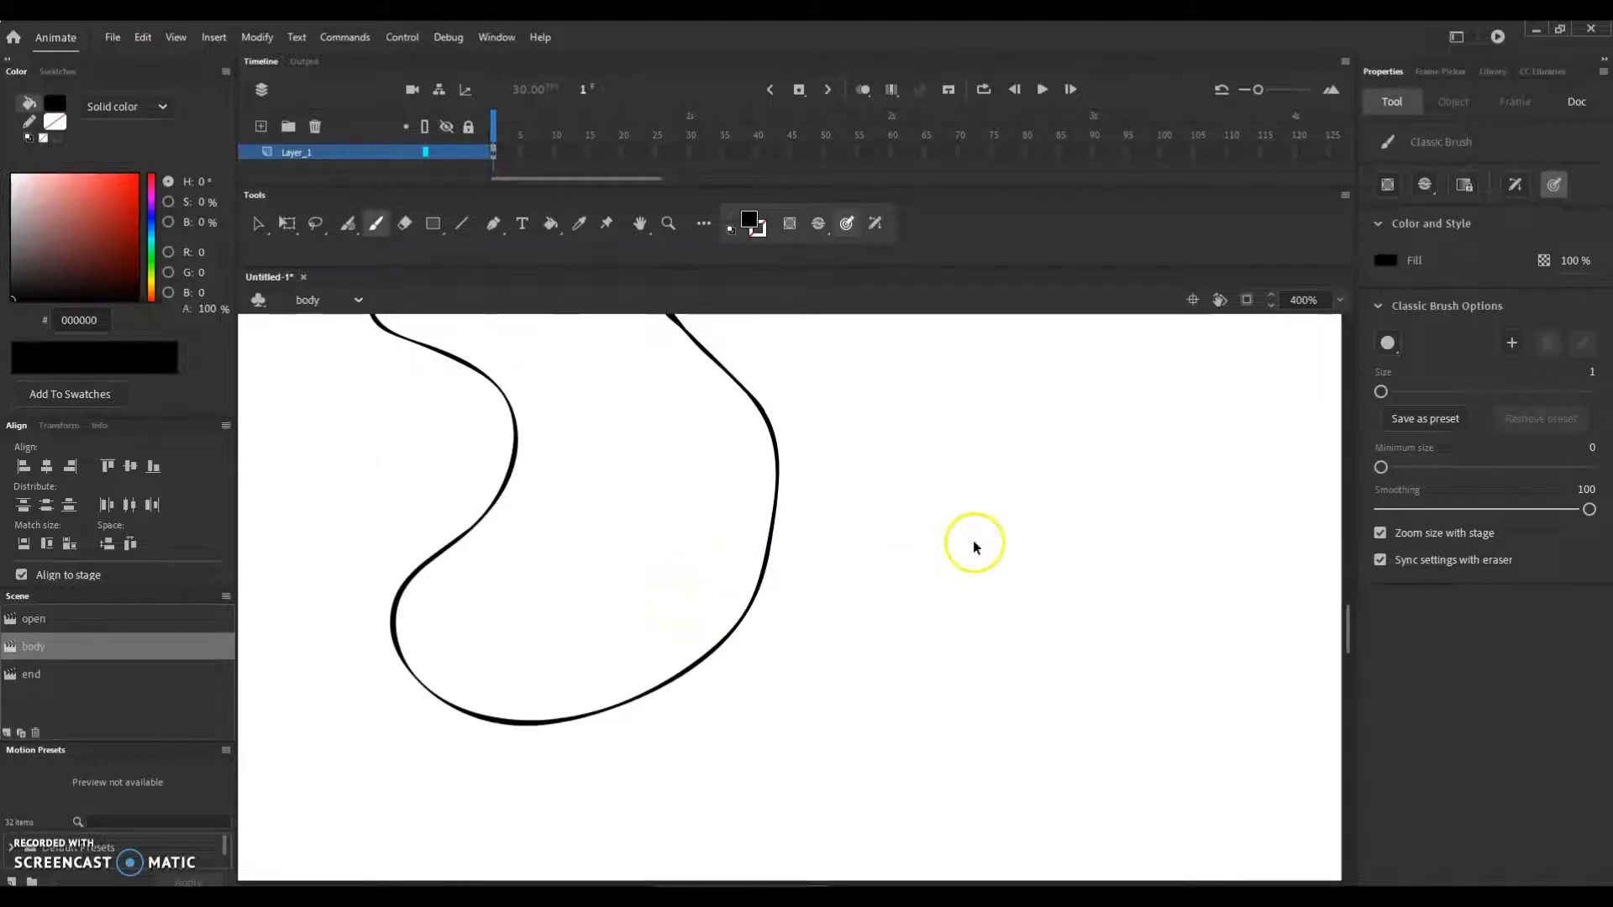
key(ctrl+minus)
key(ctrl+minus)
scroll(905, 556, up, 2)
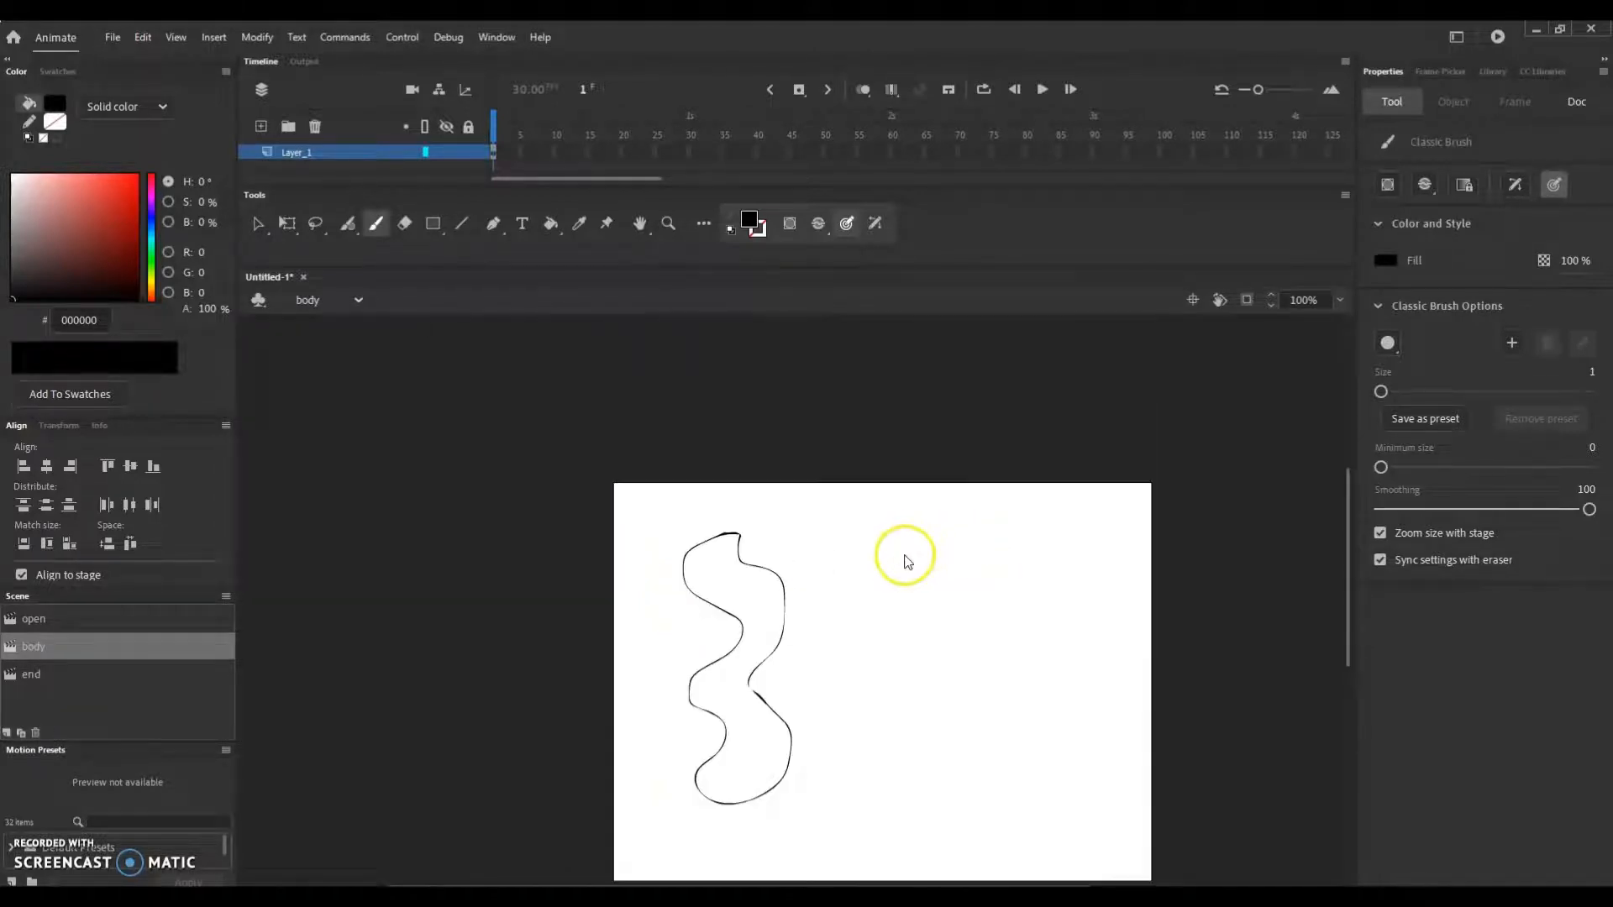
Fill the closed wavy outline with green #33FF00 using the Paint Bucket.
click(546, 227)
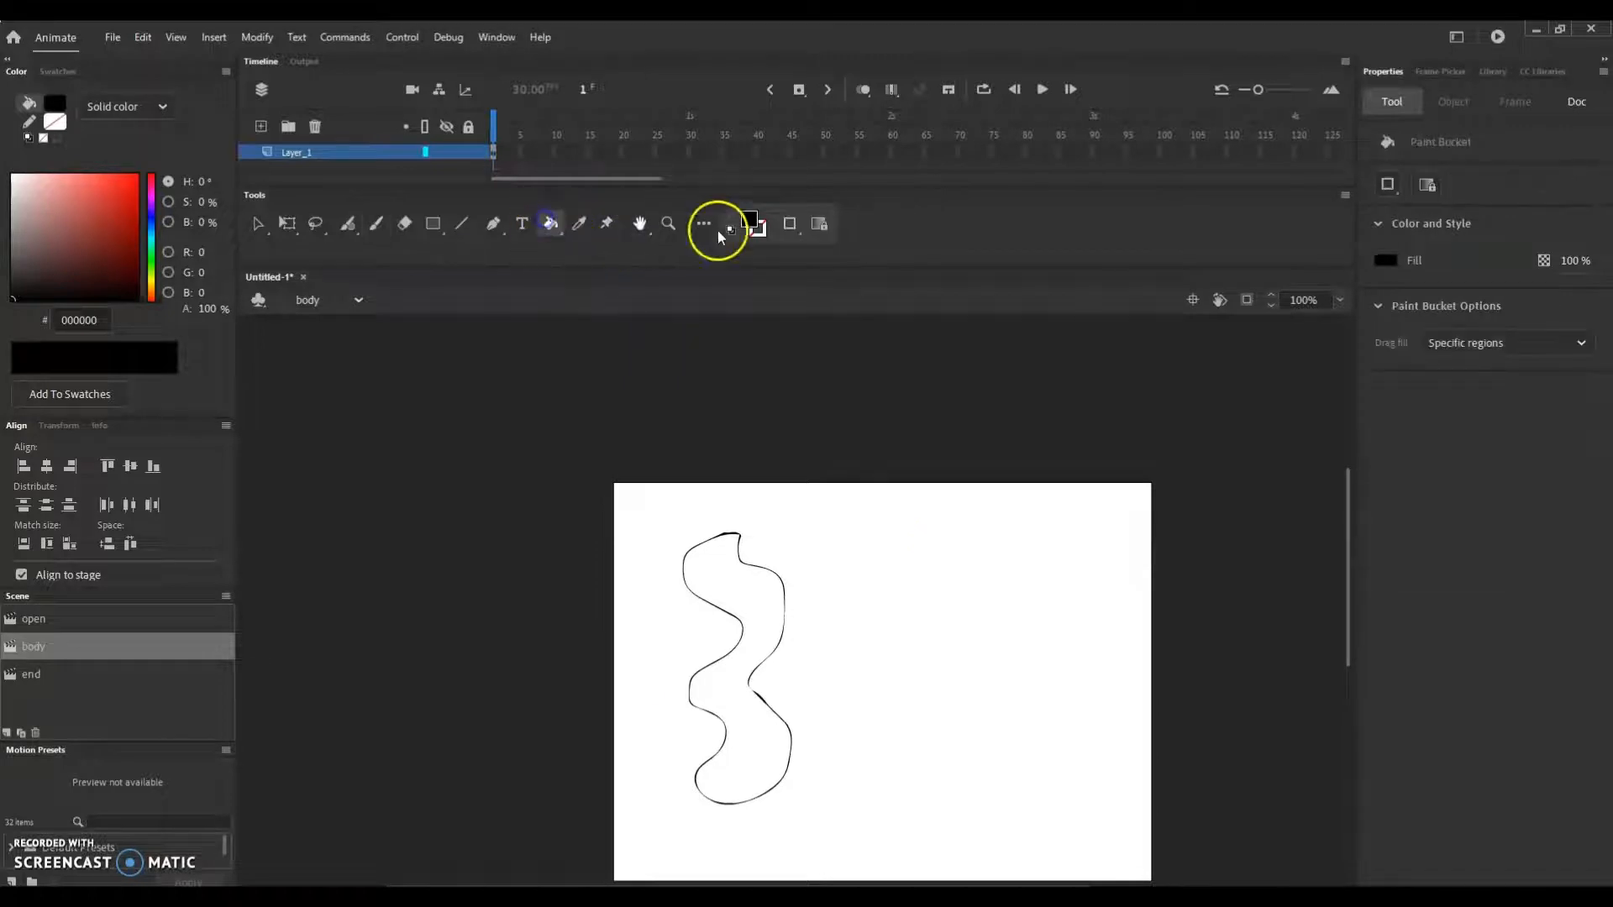
click(747, 221)
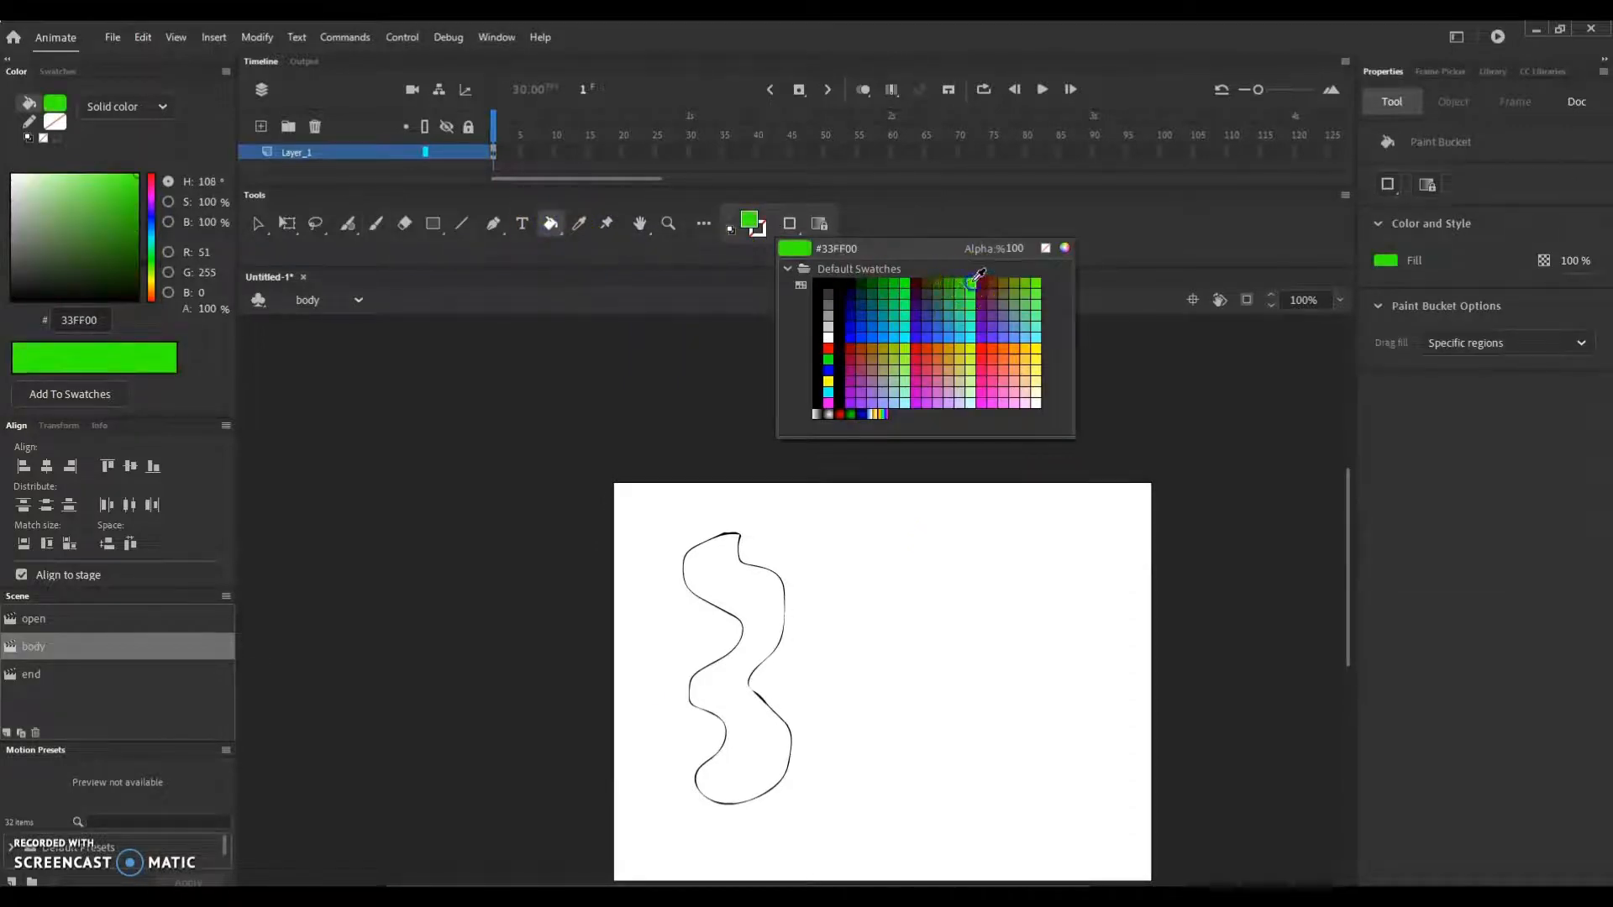
click(972, 279)
click(730, 569)
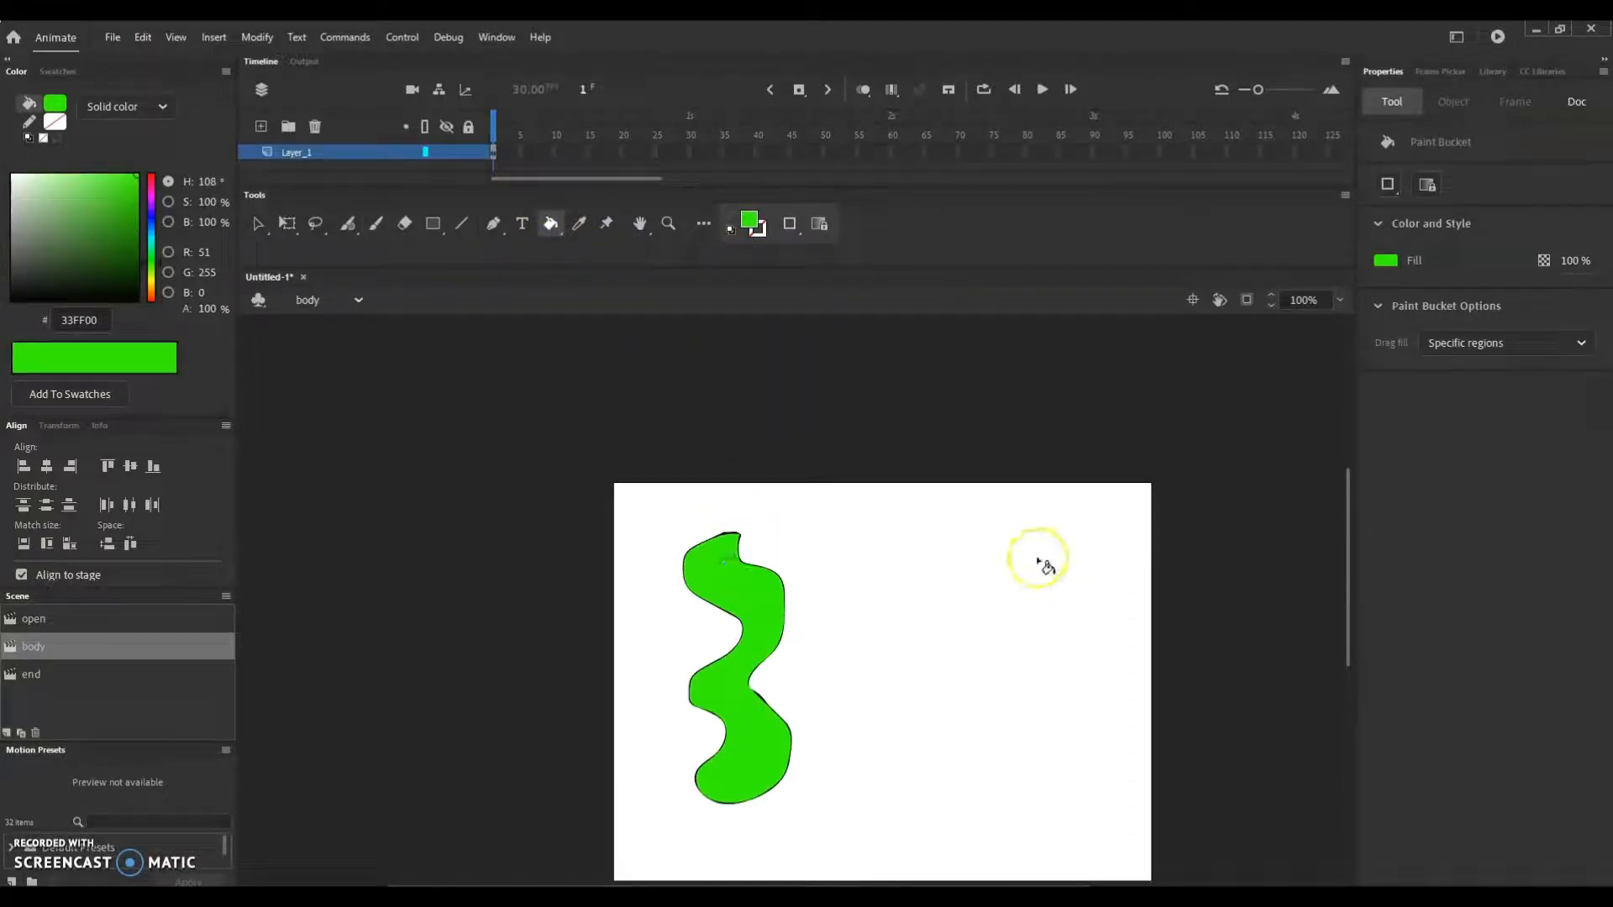
click(255, 224)
click(792, 567)
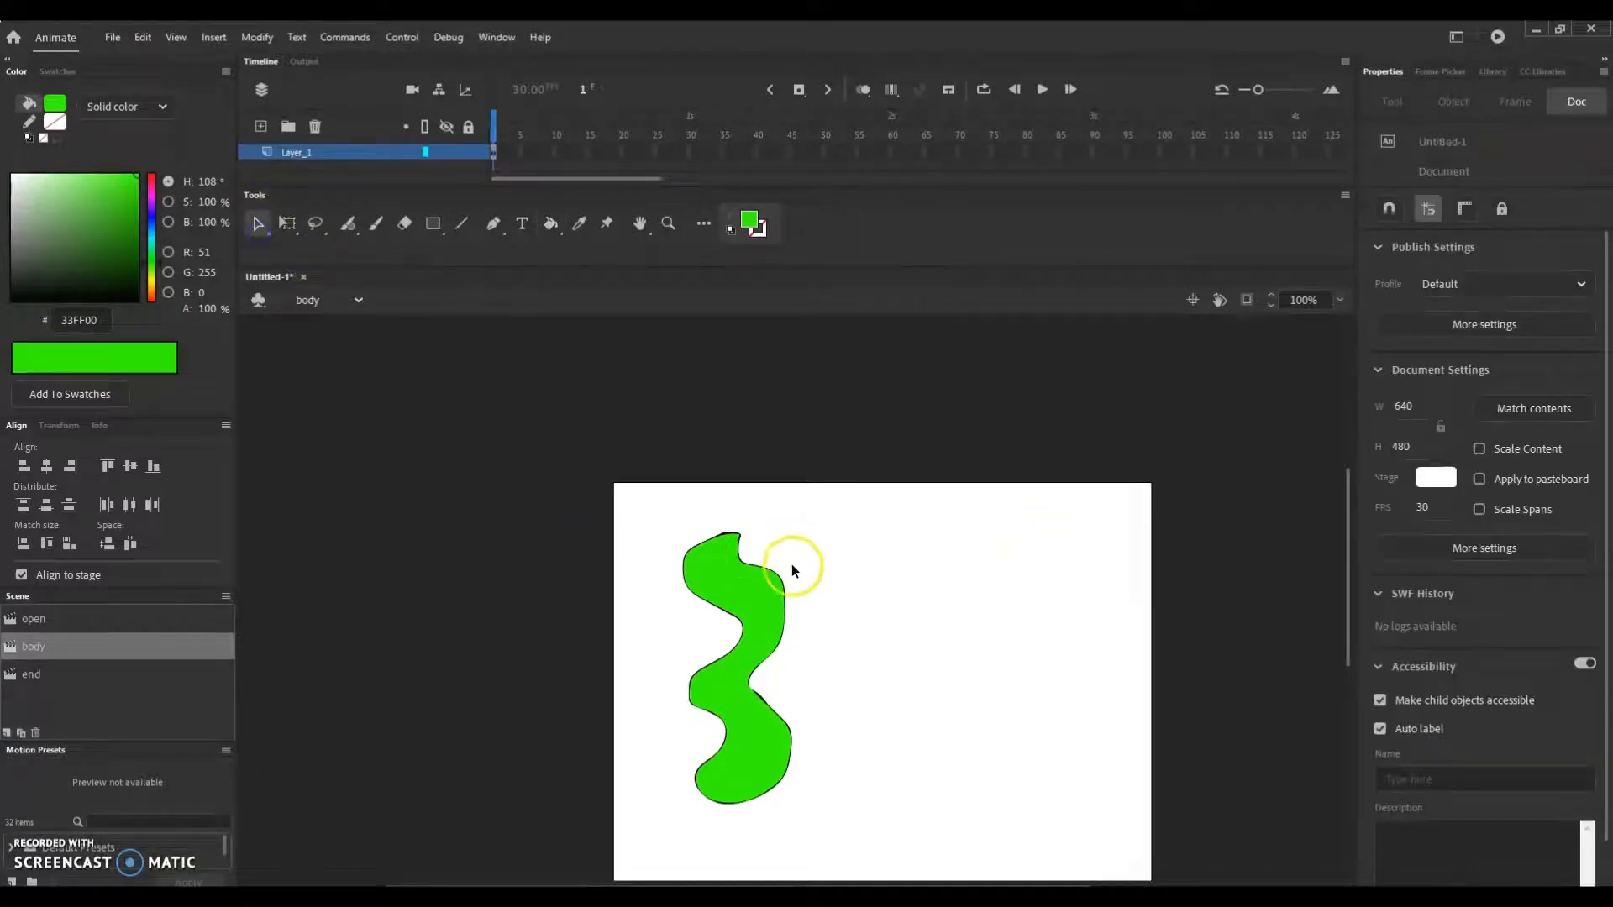
Extend the wavy shape's frames to frame 20 on Layer_1 and insert a blank keyframe at frame 21.
click(621, 152)
key(F5)
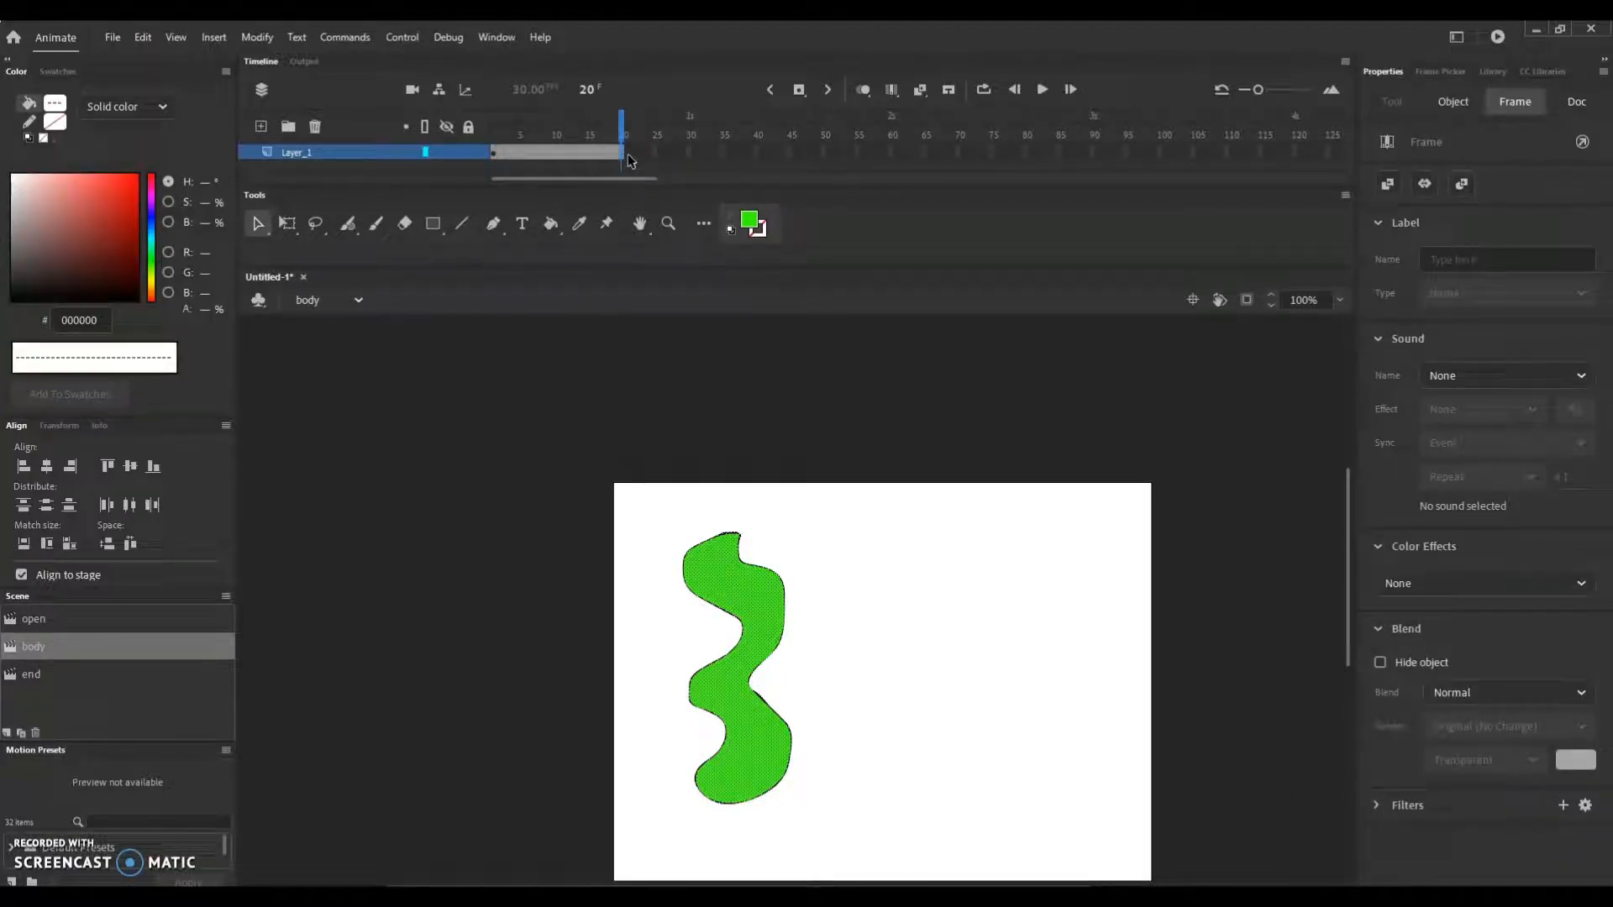
click(629, 160)
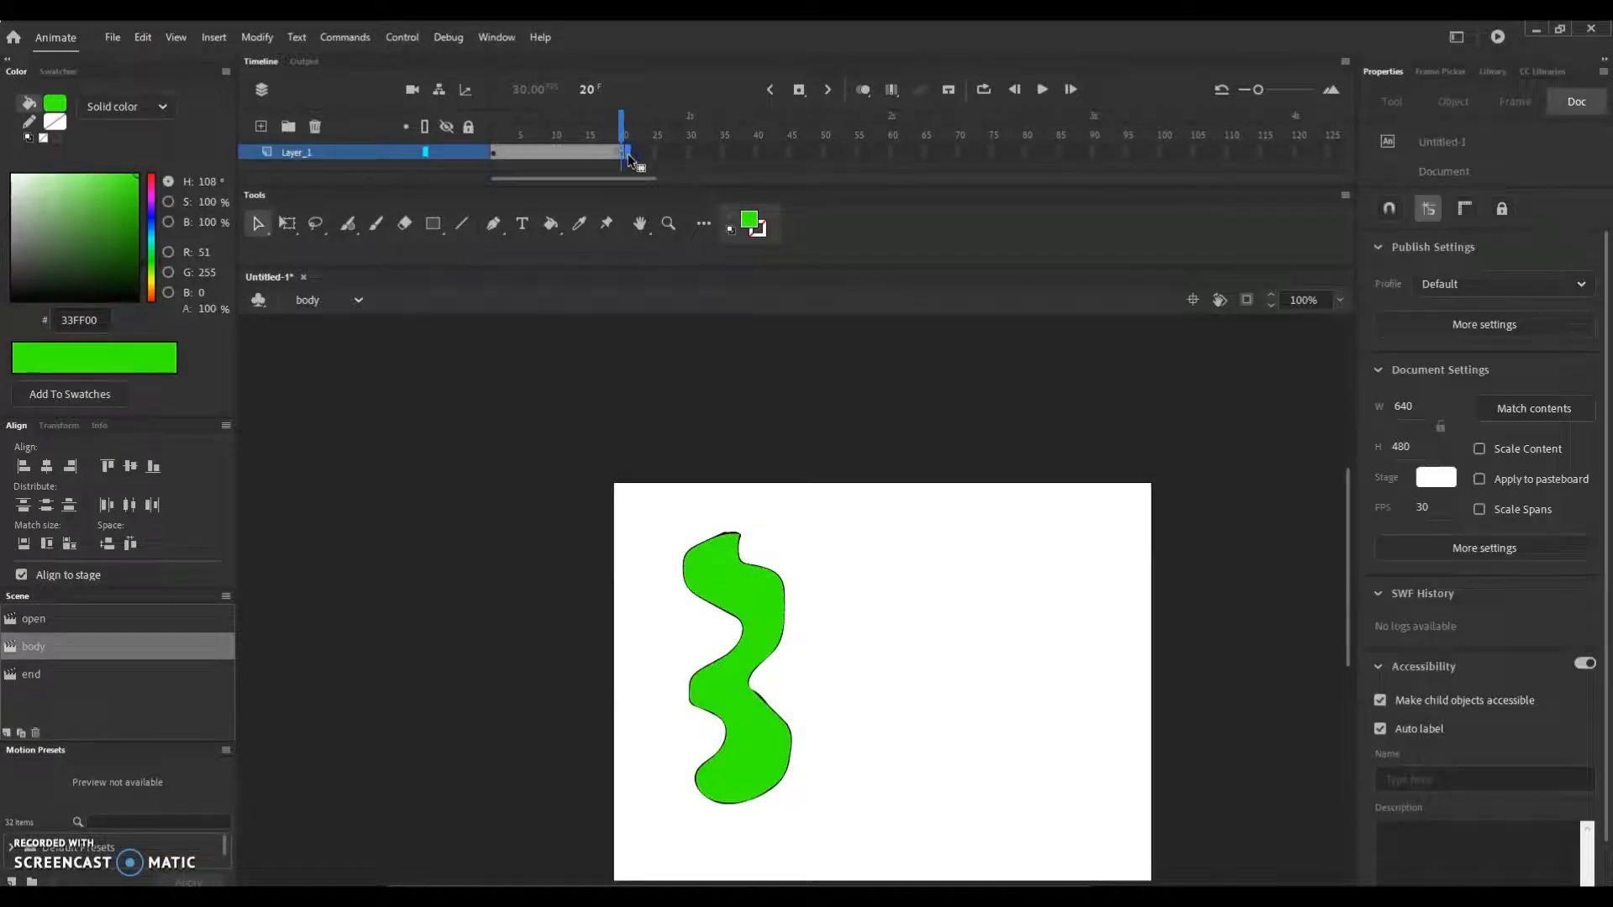
right_click(629, 161)
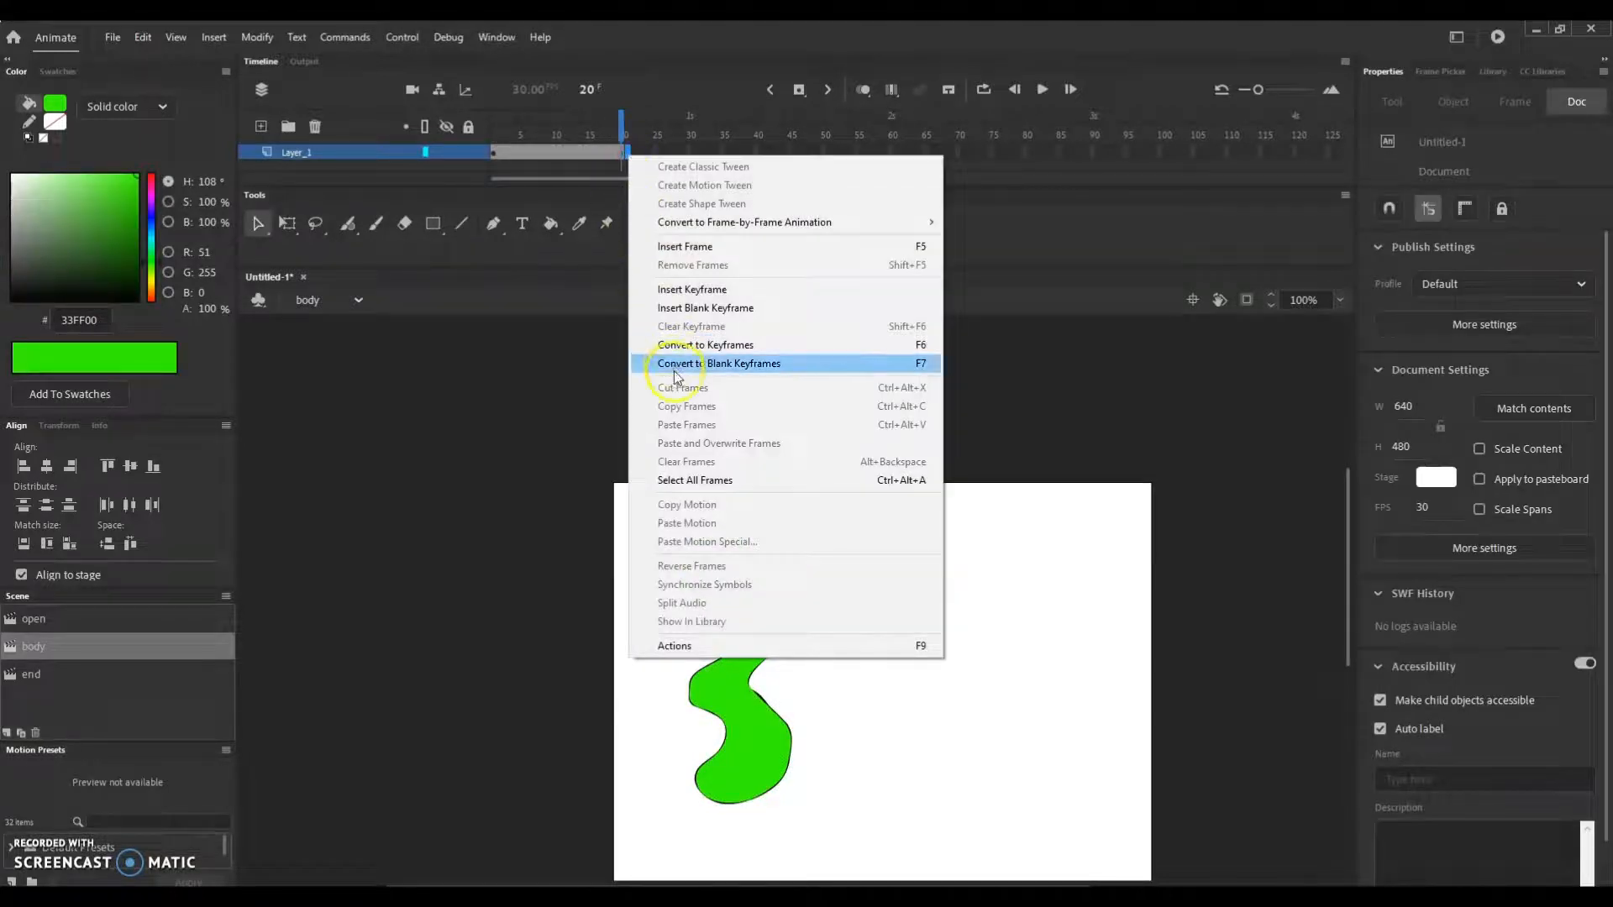
click(702, 309)
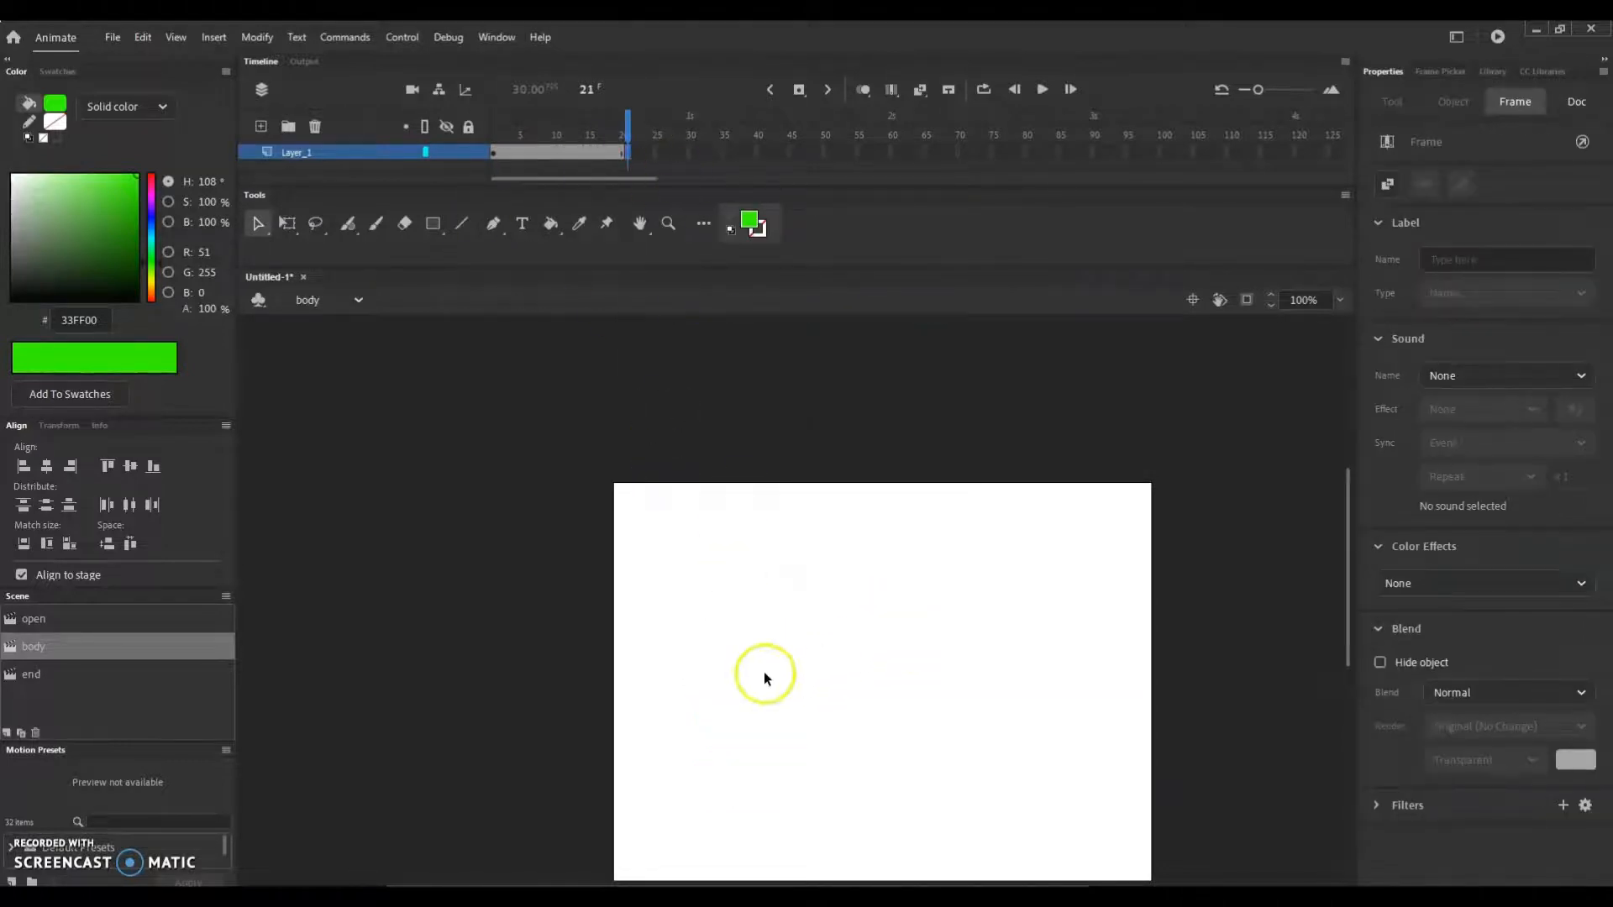
Draw four green ovals without a stroke on frame 21, three grouped in the upper area and one near the stage's lower right.
click(437, 225)
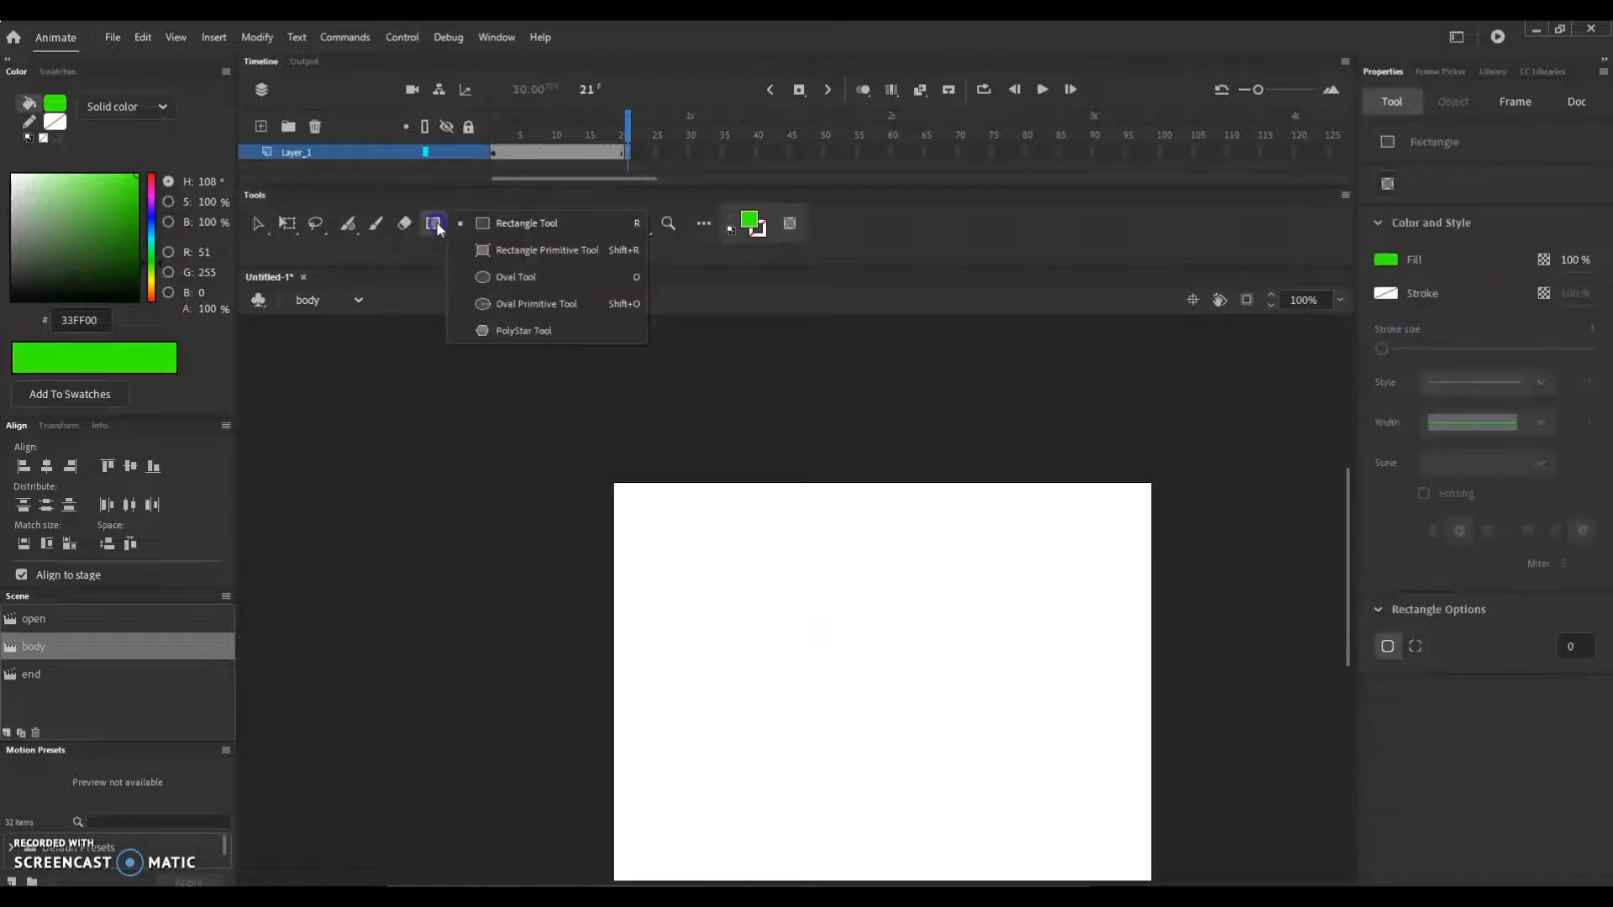
click(505, 278)
drag(941, 562, 1079, 697)
drag(727, 612, 909, 745)
drag(823, 545, 945, 667)
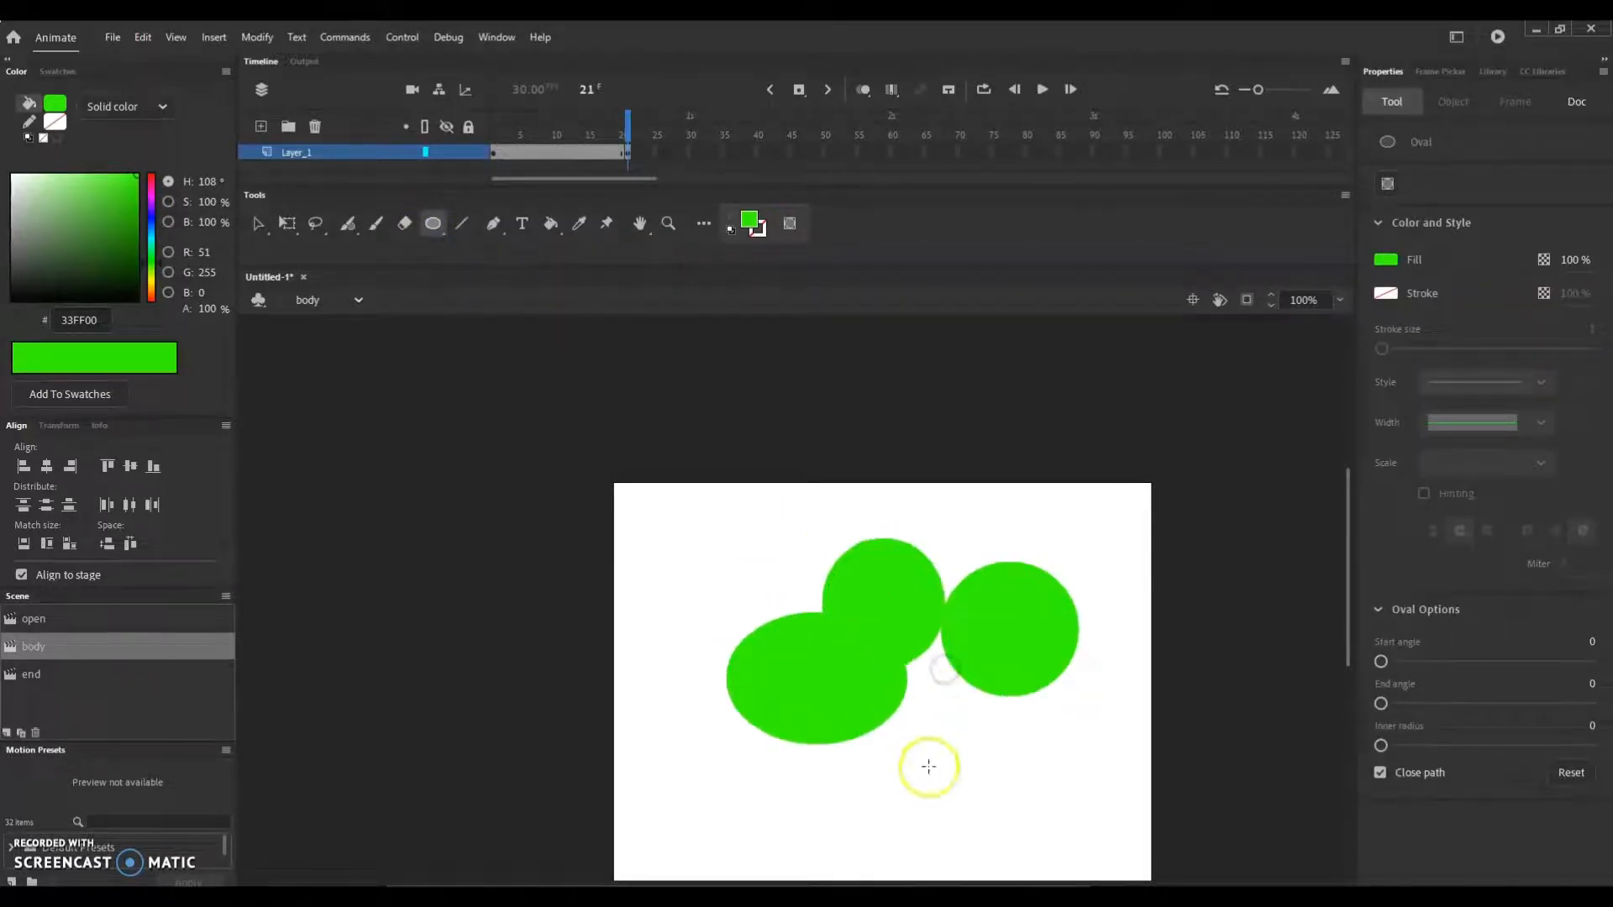
drag(929, 767, 1051, 867)
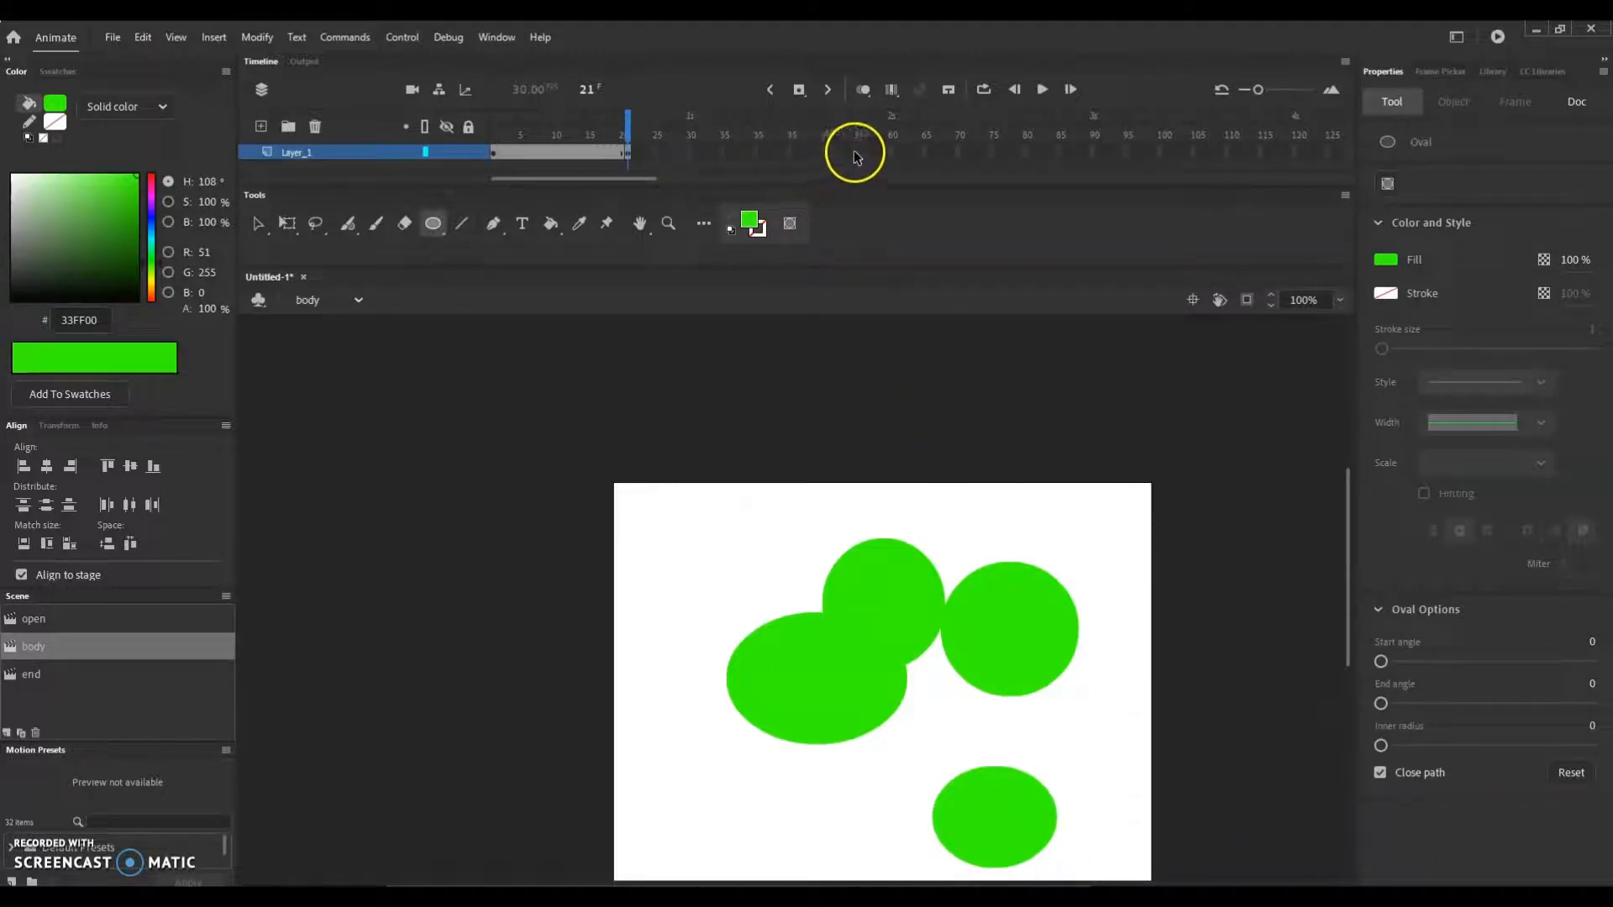
Extend the ovals' frames to frame 60 on Layer_1 and insert a blank keyframe at frame 61.
click(891, 156)
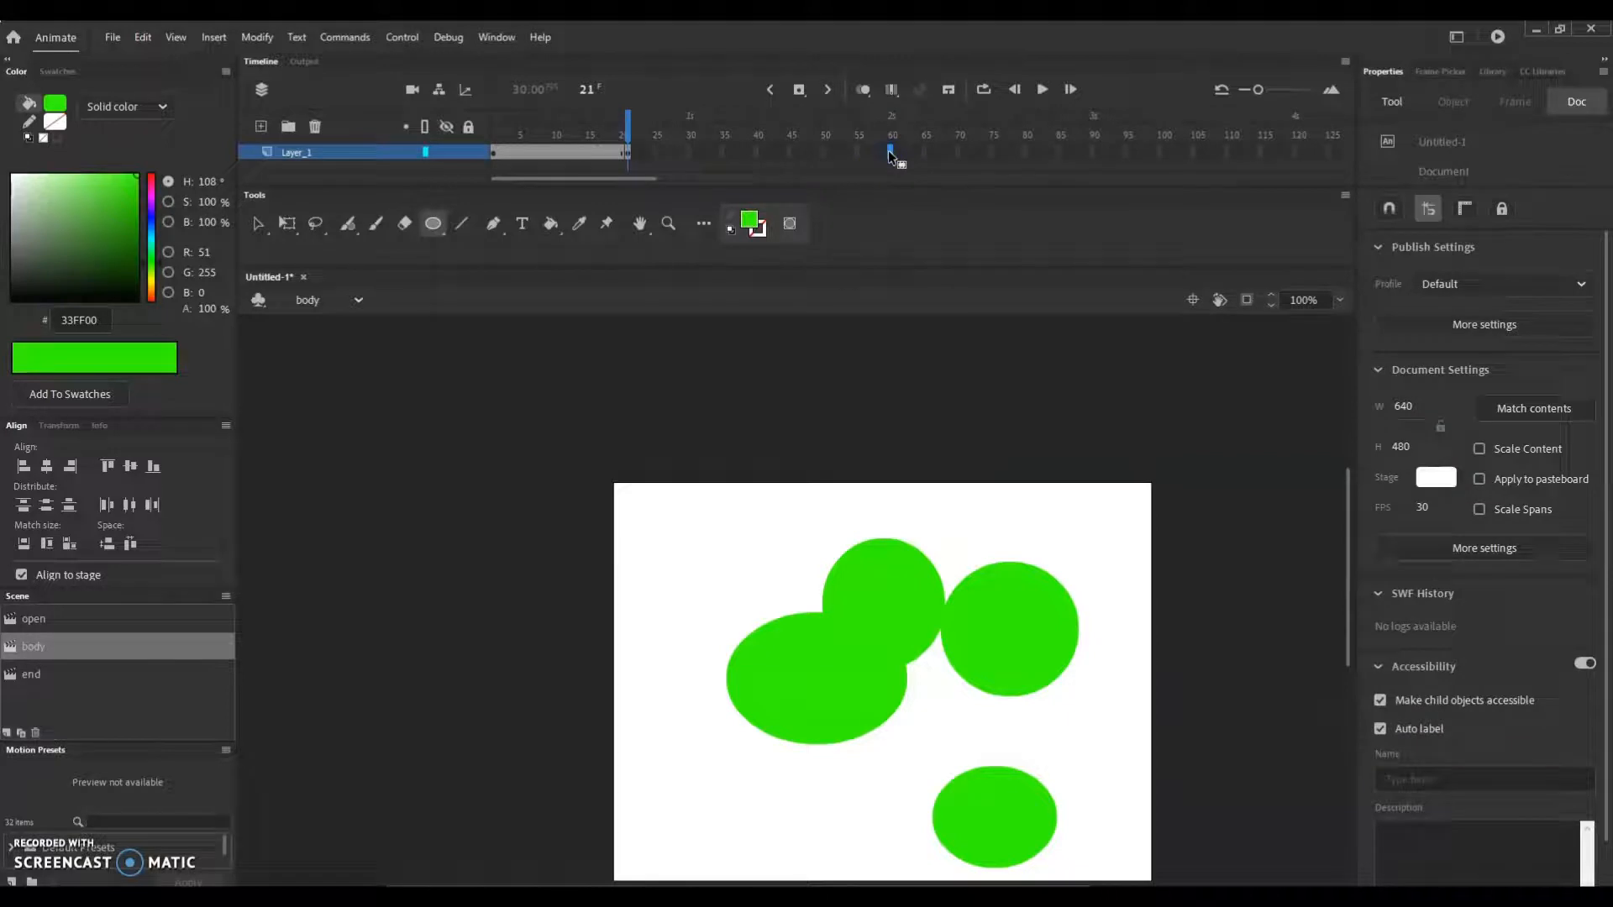
key(F5)
click(908, 159)
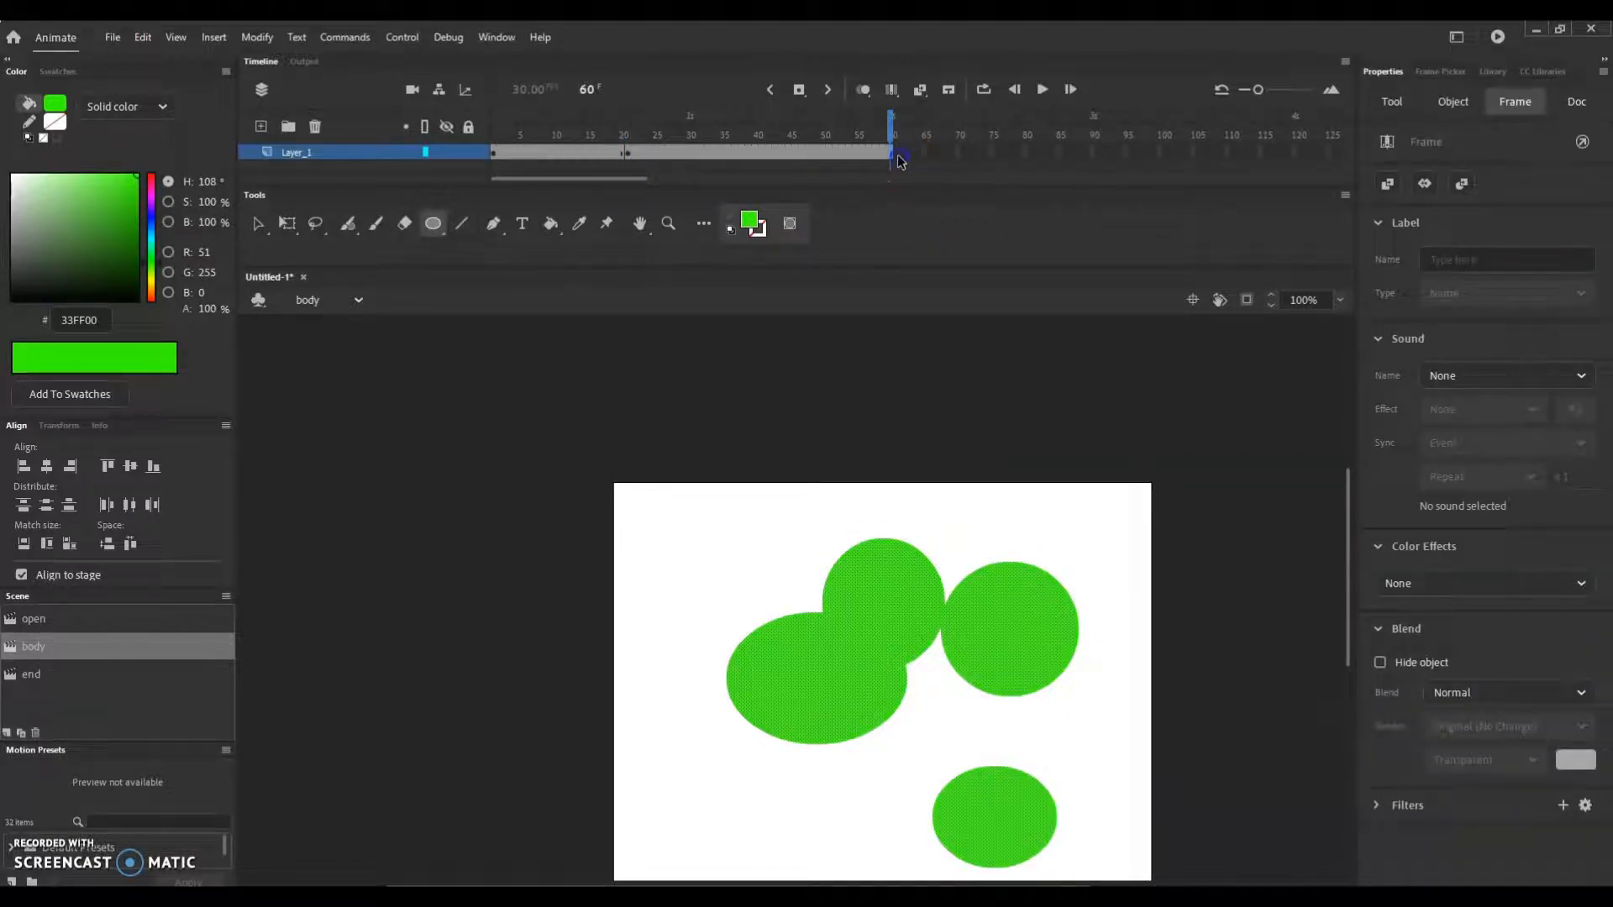
click(898, 156)
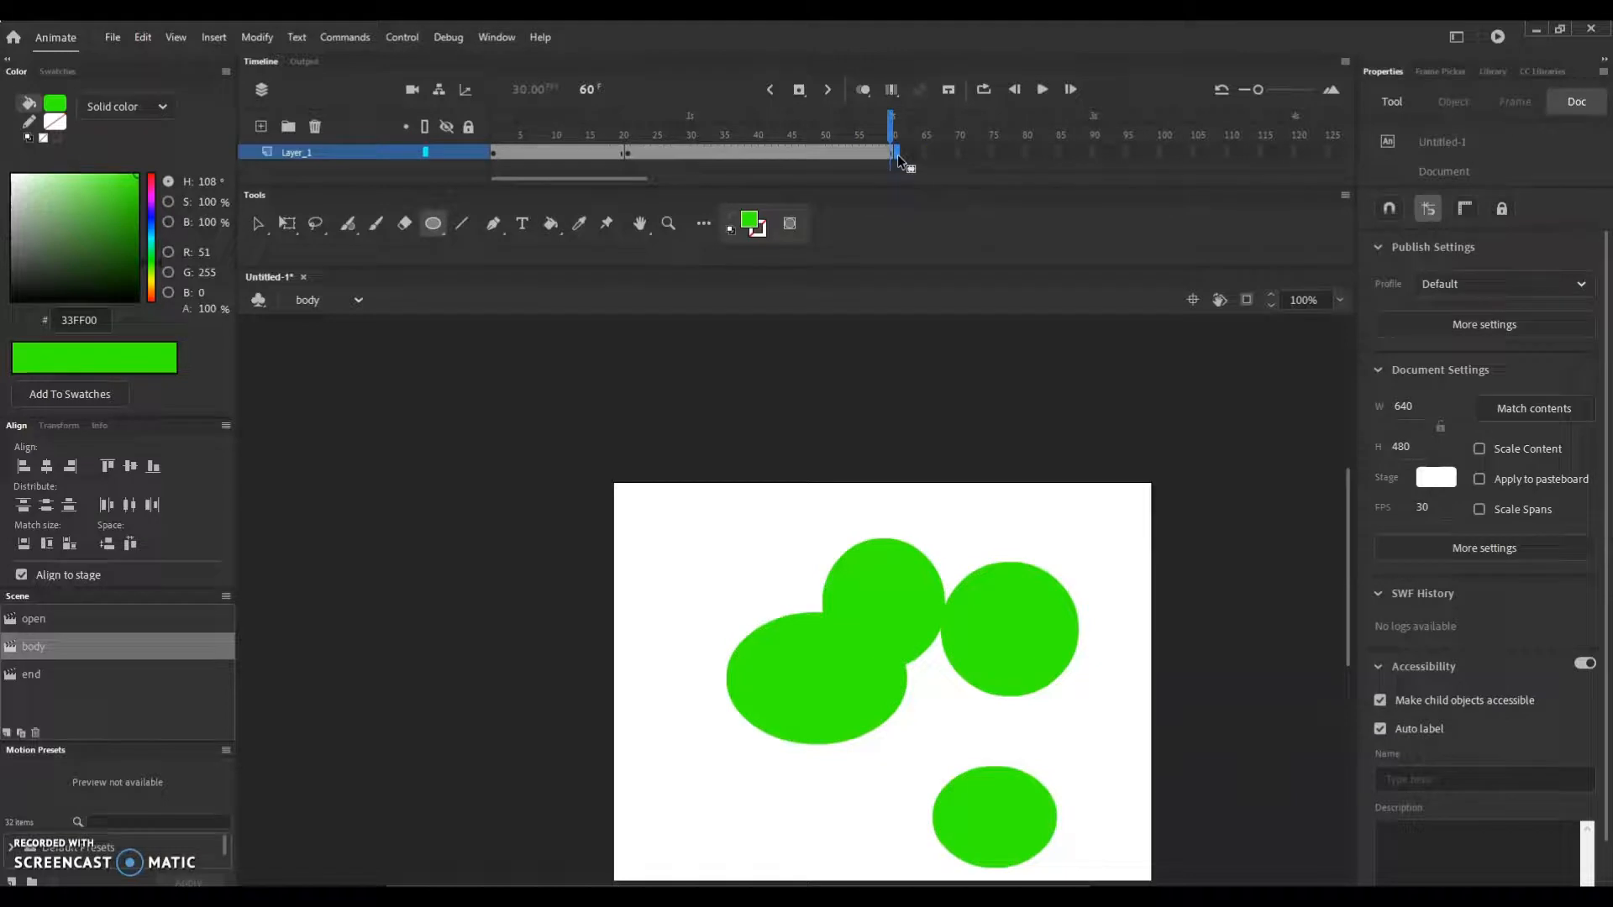
right_click(897, 159)
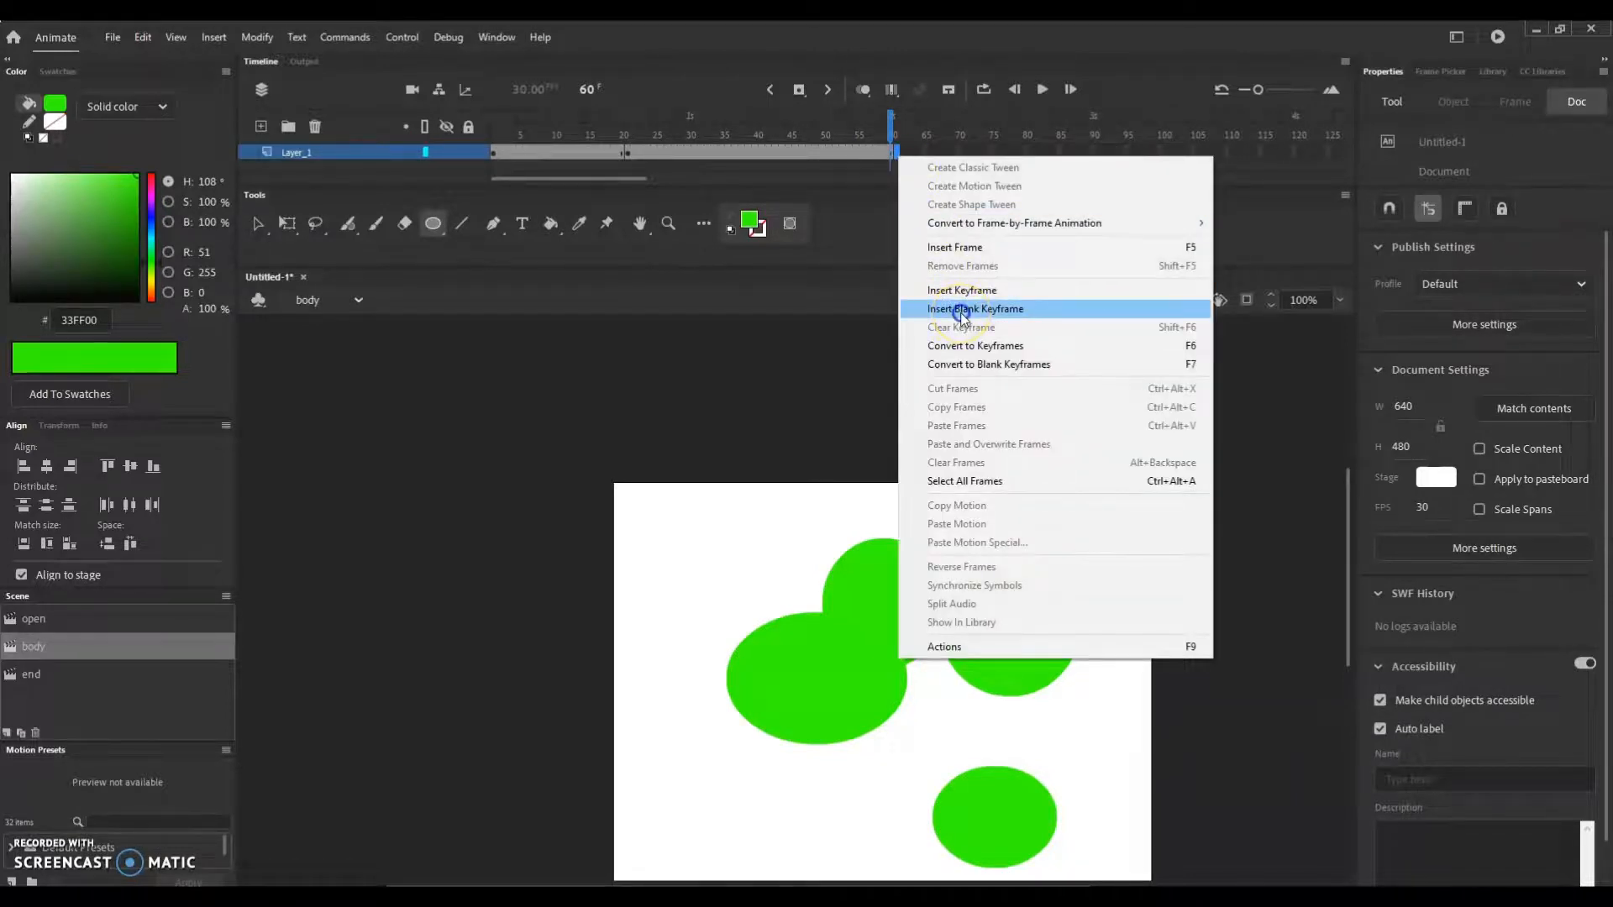
click(961, 309)
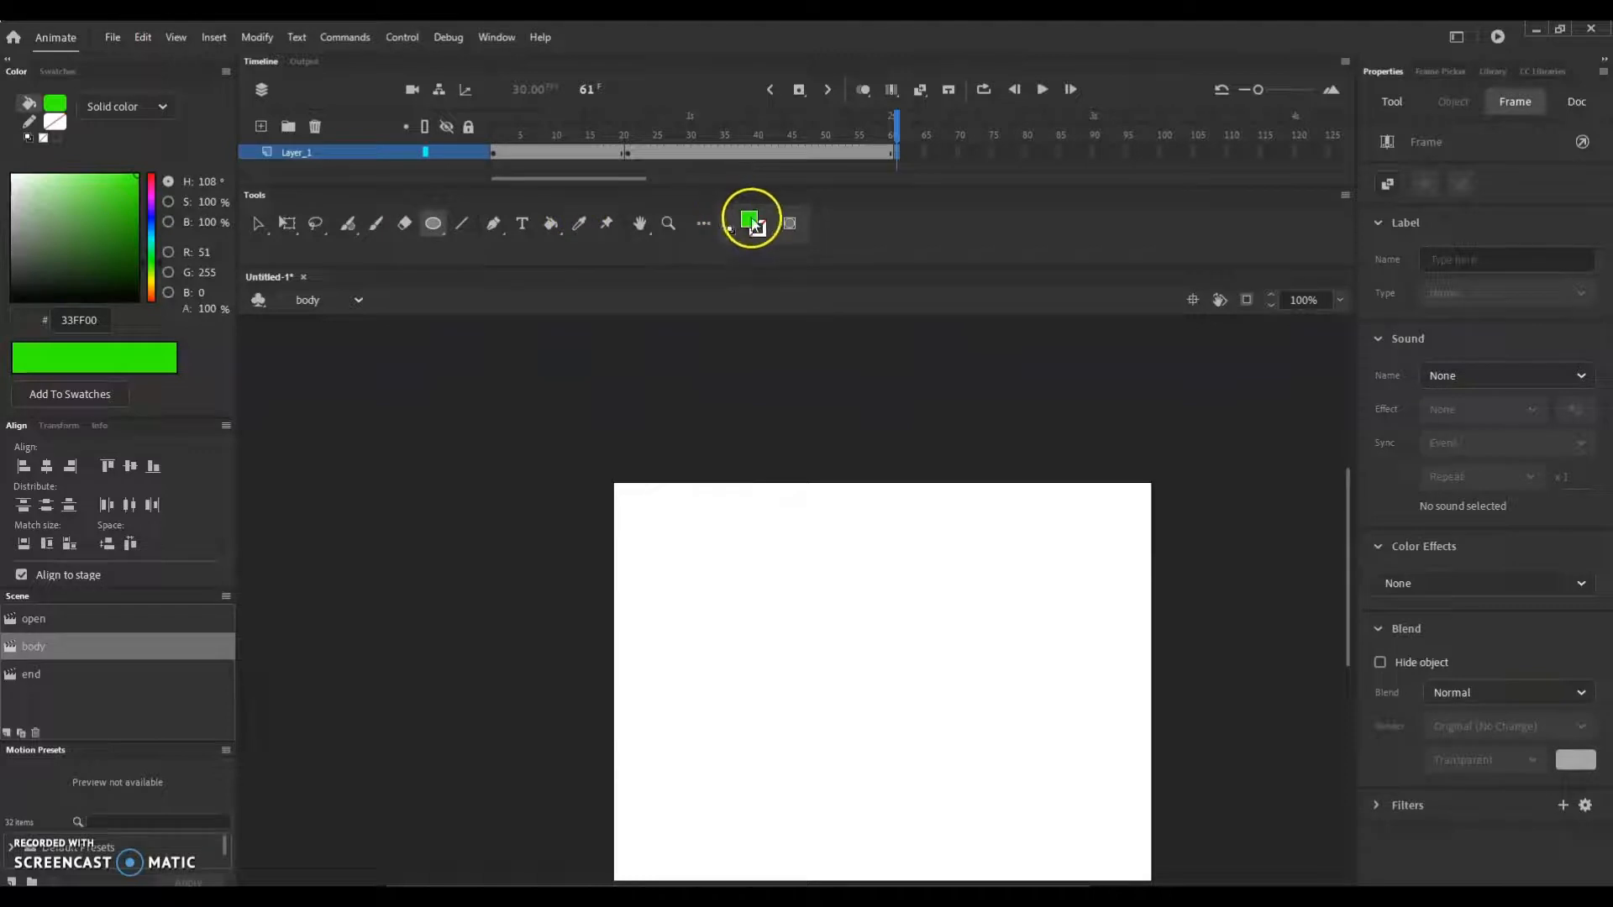
Draw a tall green oval without a stroke near the stage's centre on frame 61 and switch to the Eraser.
click(433, 223)
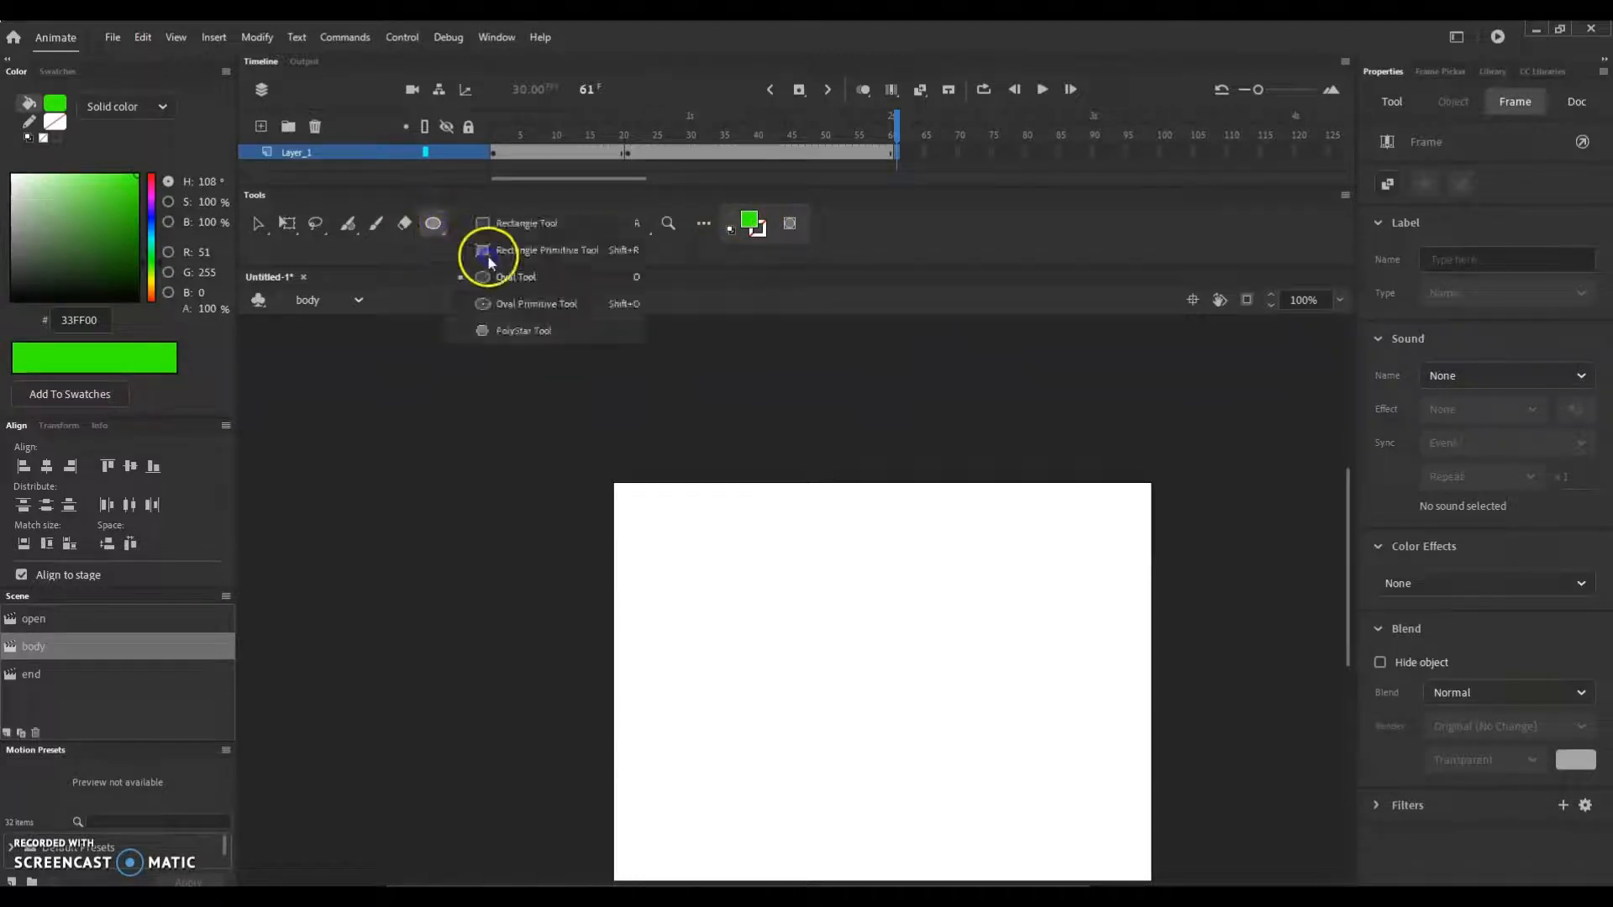
click(493, 277)
click(864, 597)
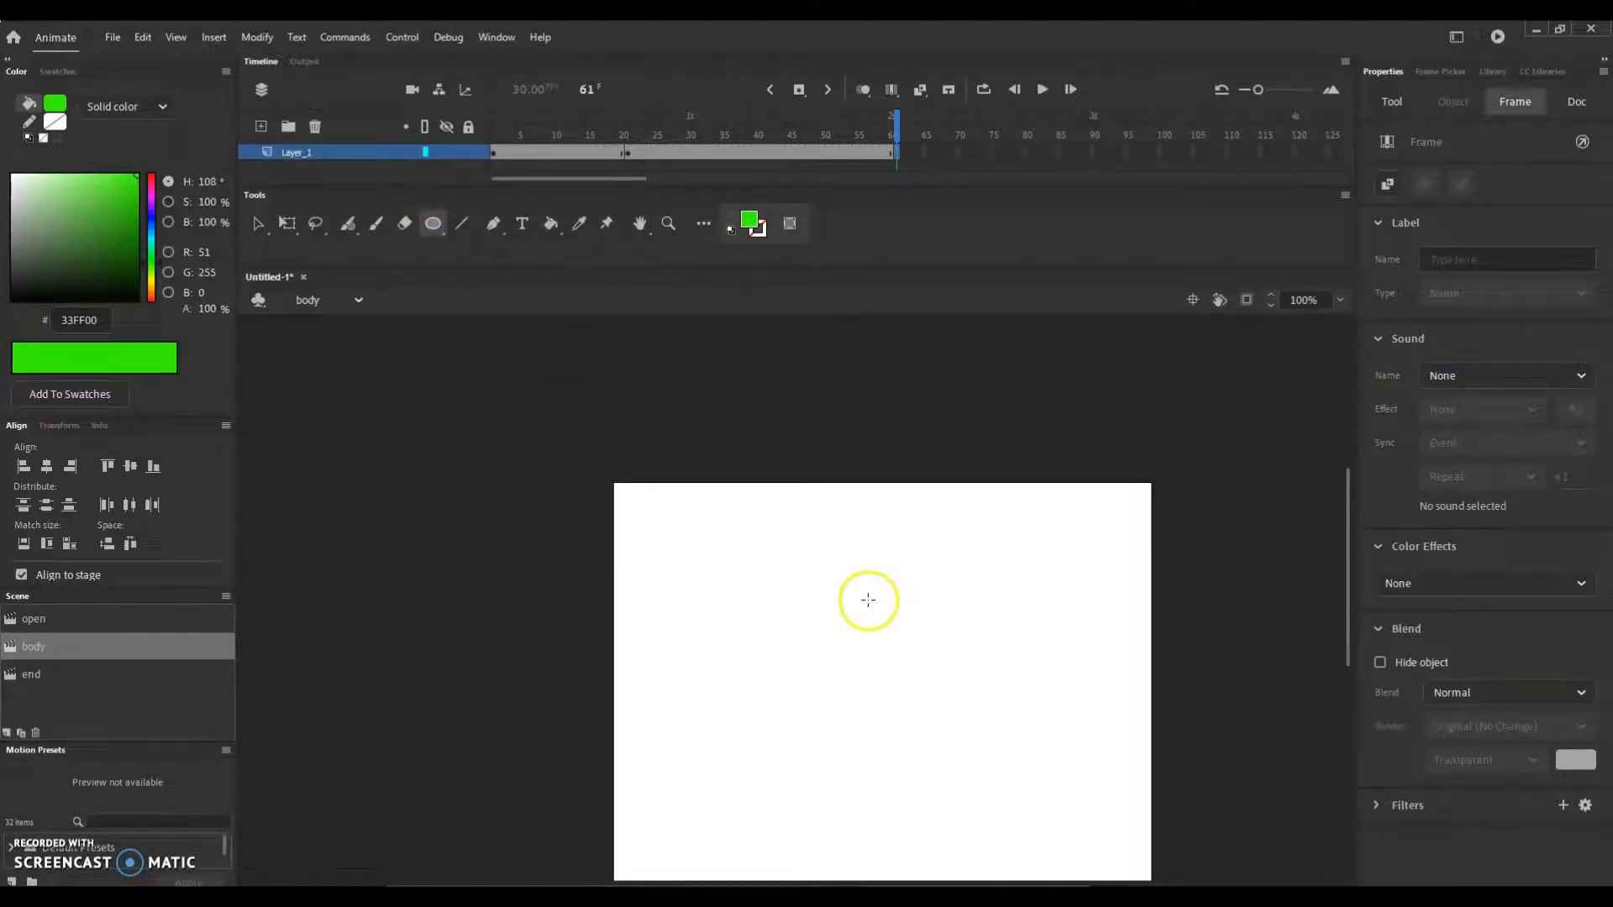
drag(783, 558, 1006, 836)
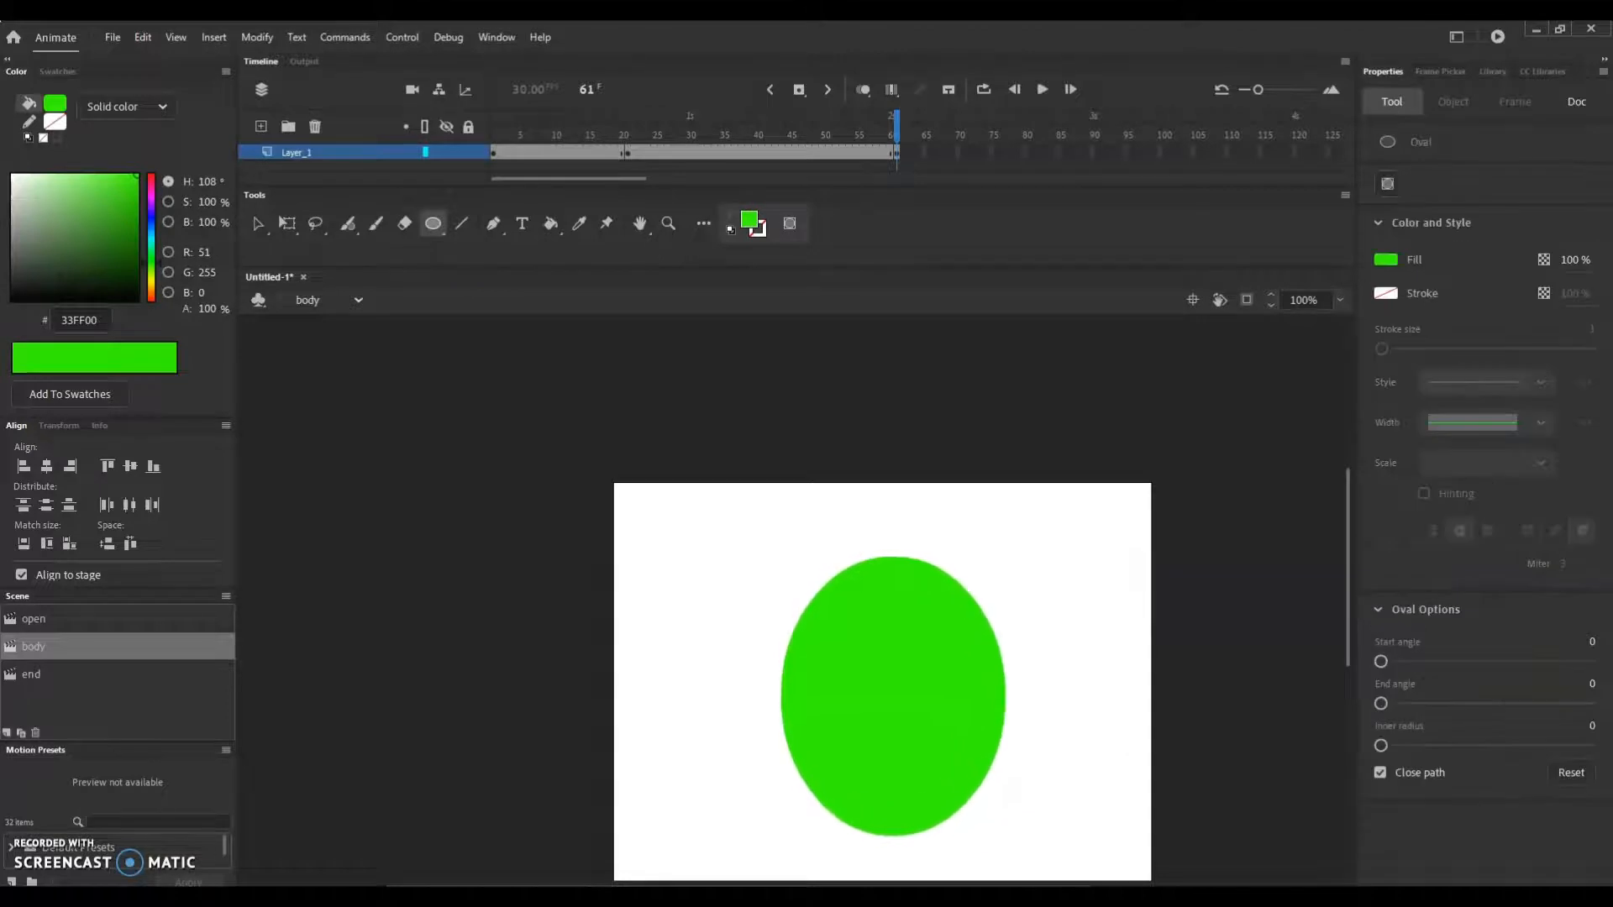
click(404, 224)
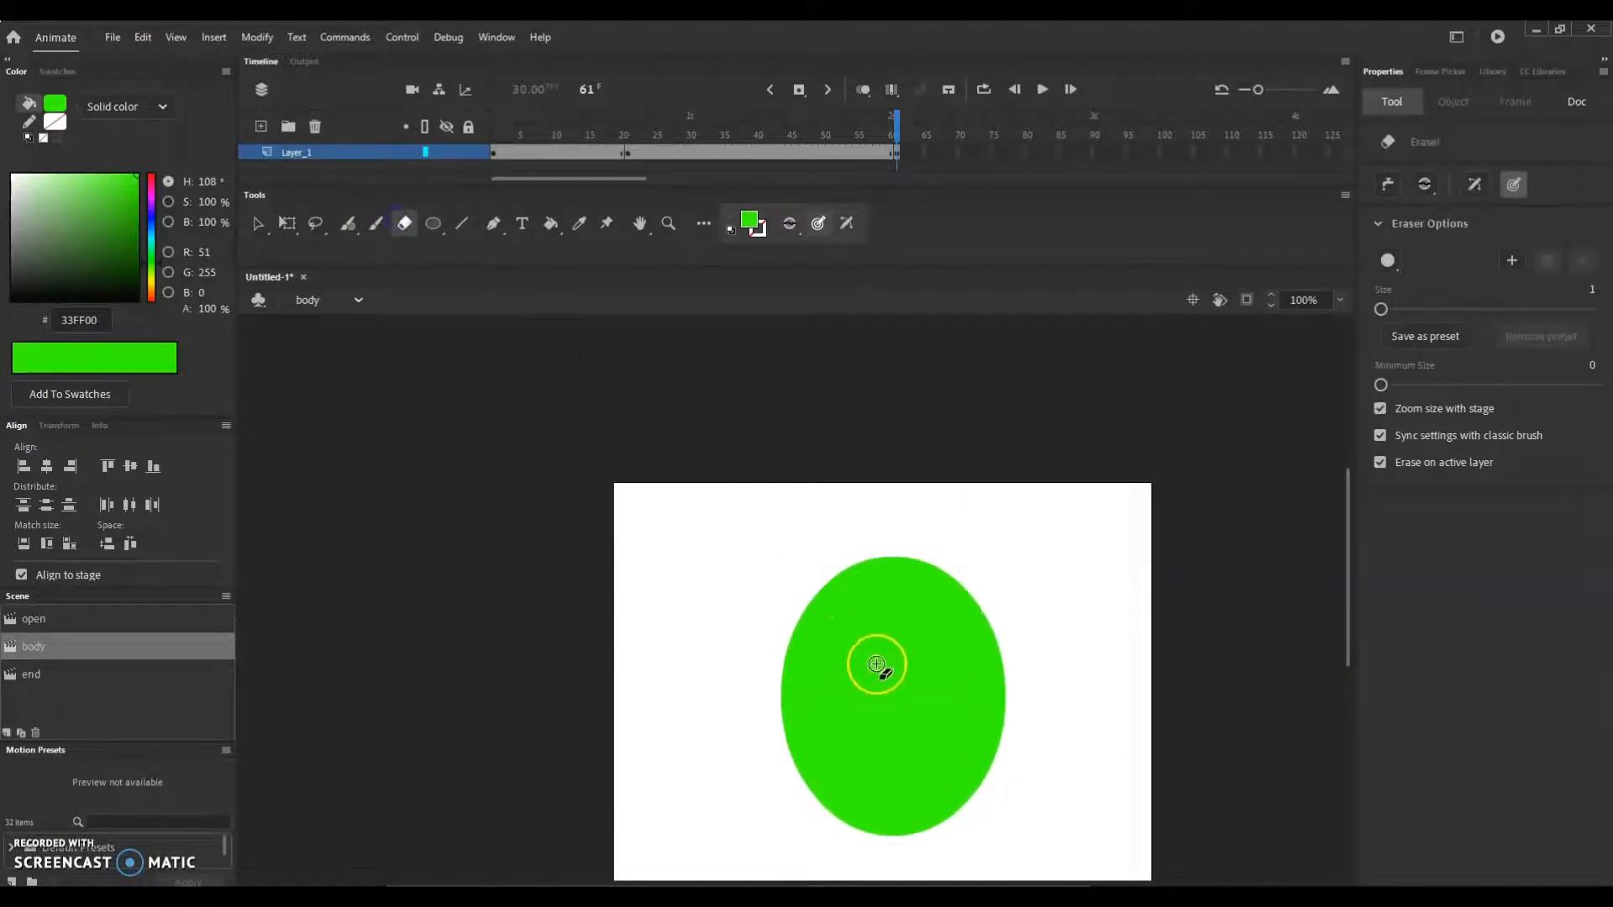
drag(856, 636, 859, 658)
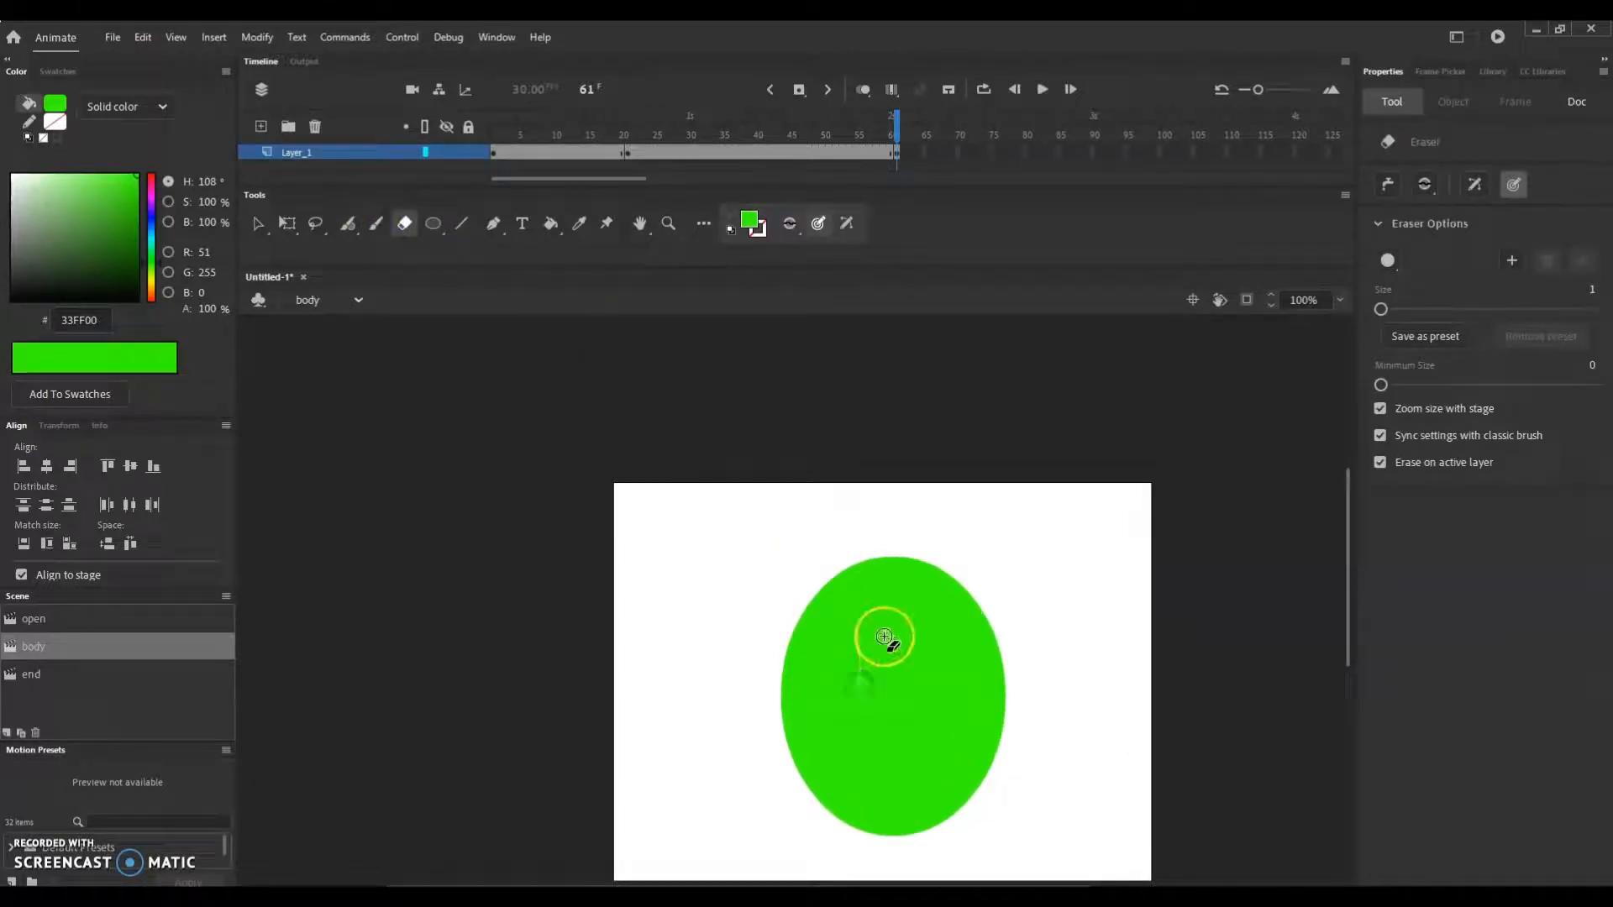
key(ctrl+z)
key(ctrl+s)
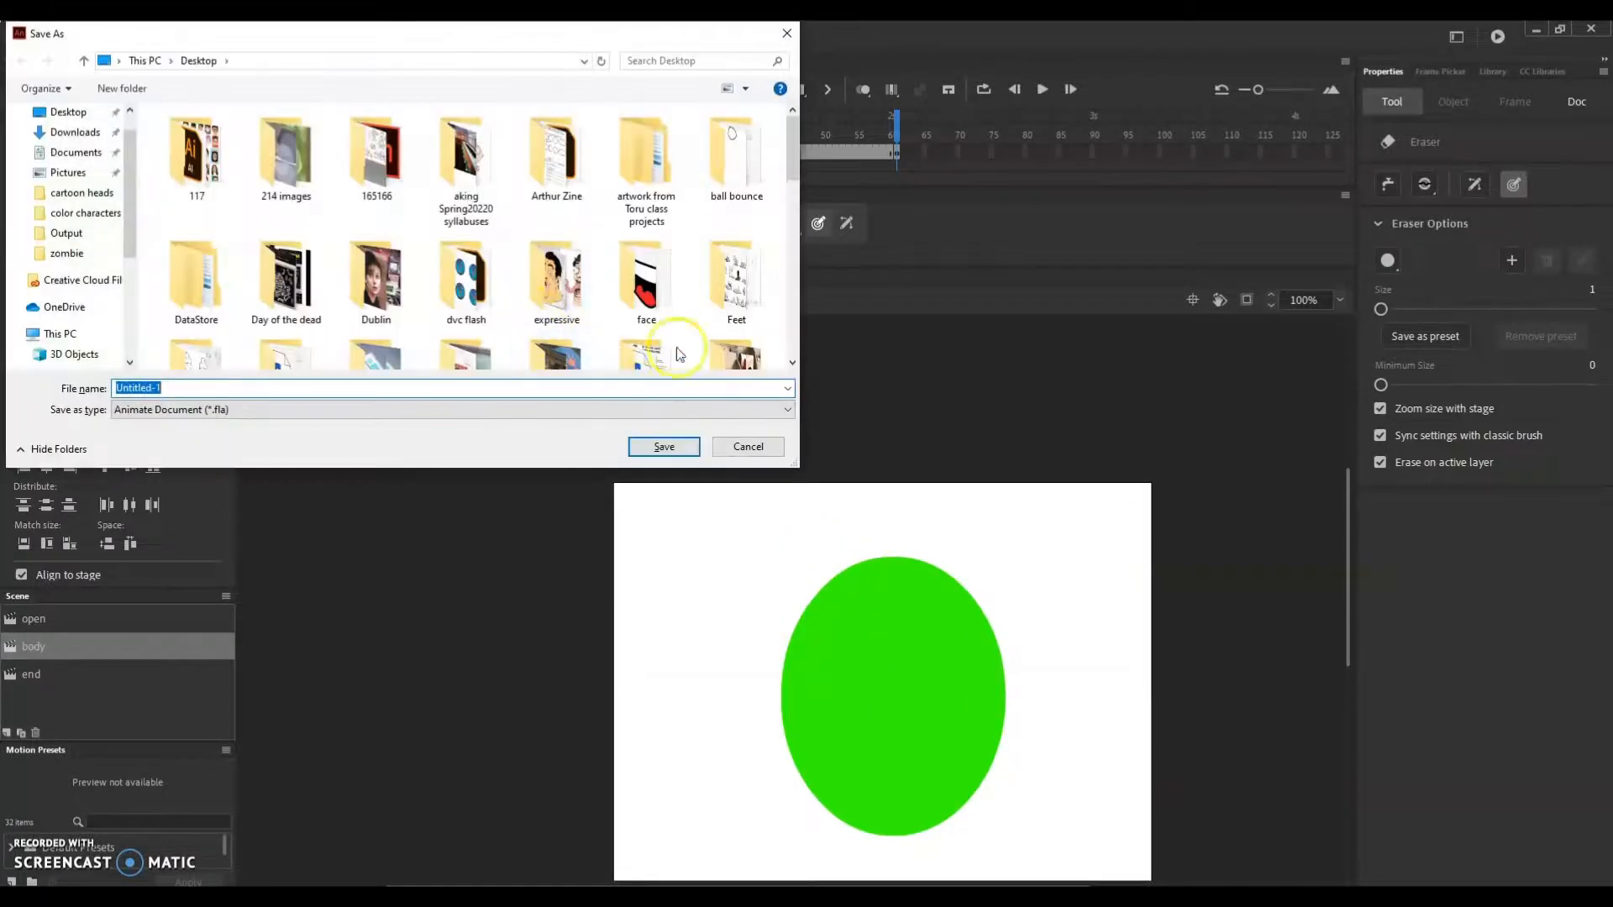
click(787, 30)
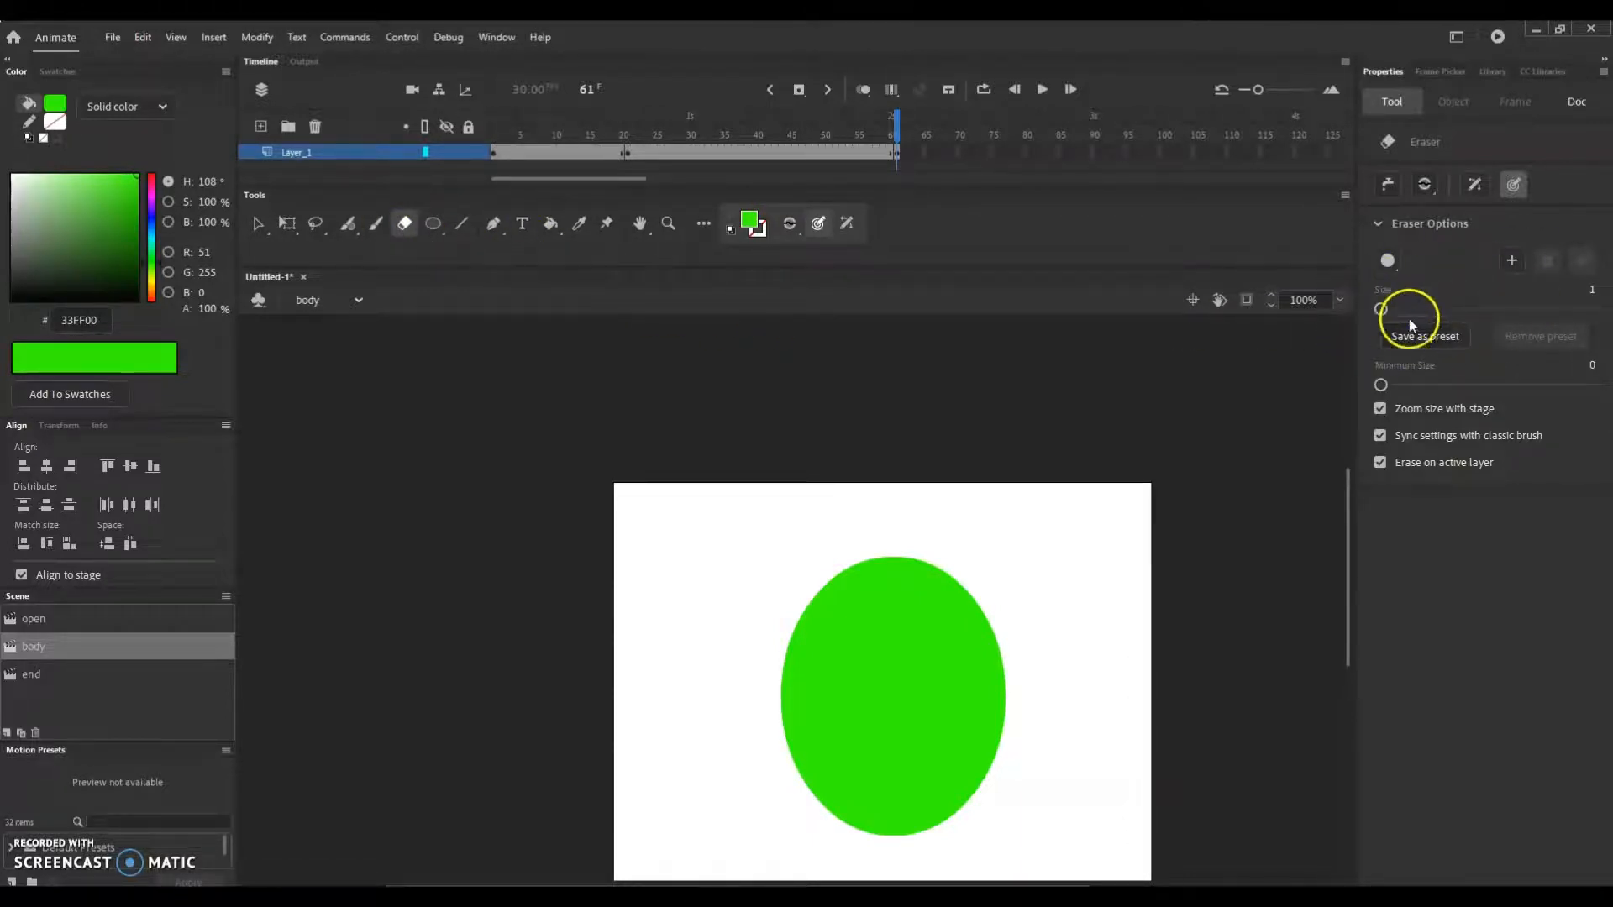
Set the eraser size to 43 and erase two vertical eyes and a curved smile from the green oval.
drag(1375, 312, 1424, 309)
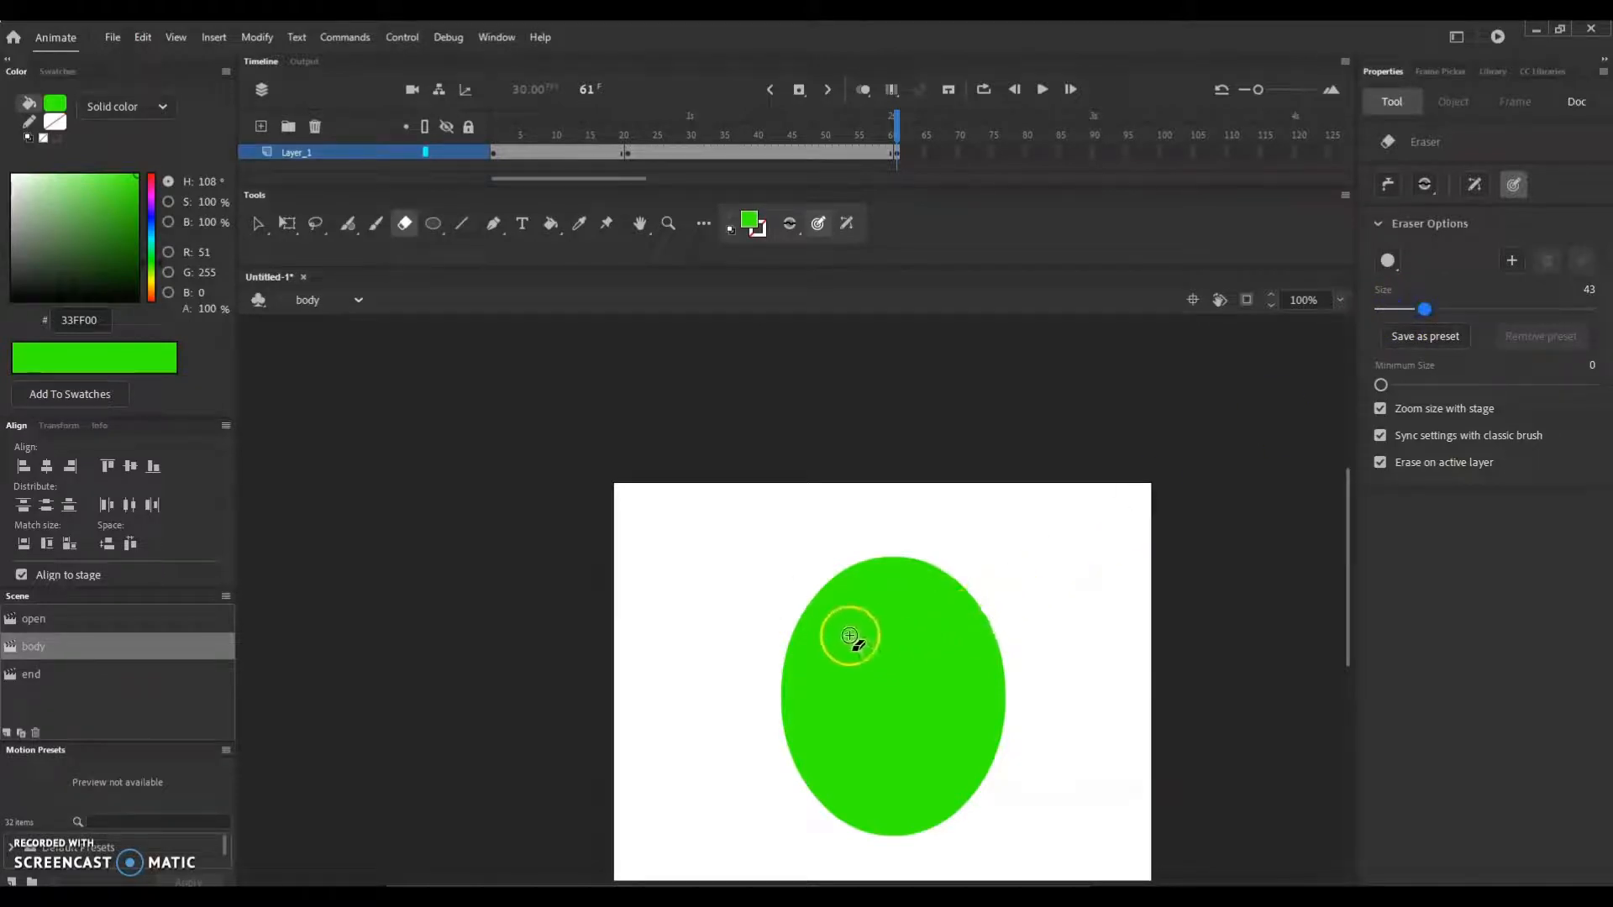
drag(851, 639, 856, 686)
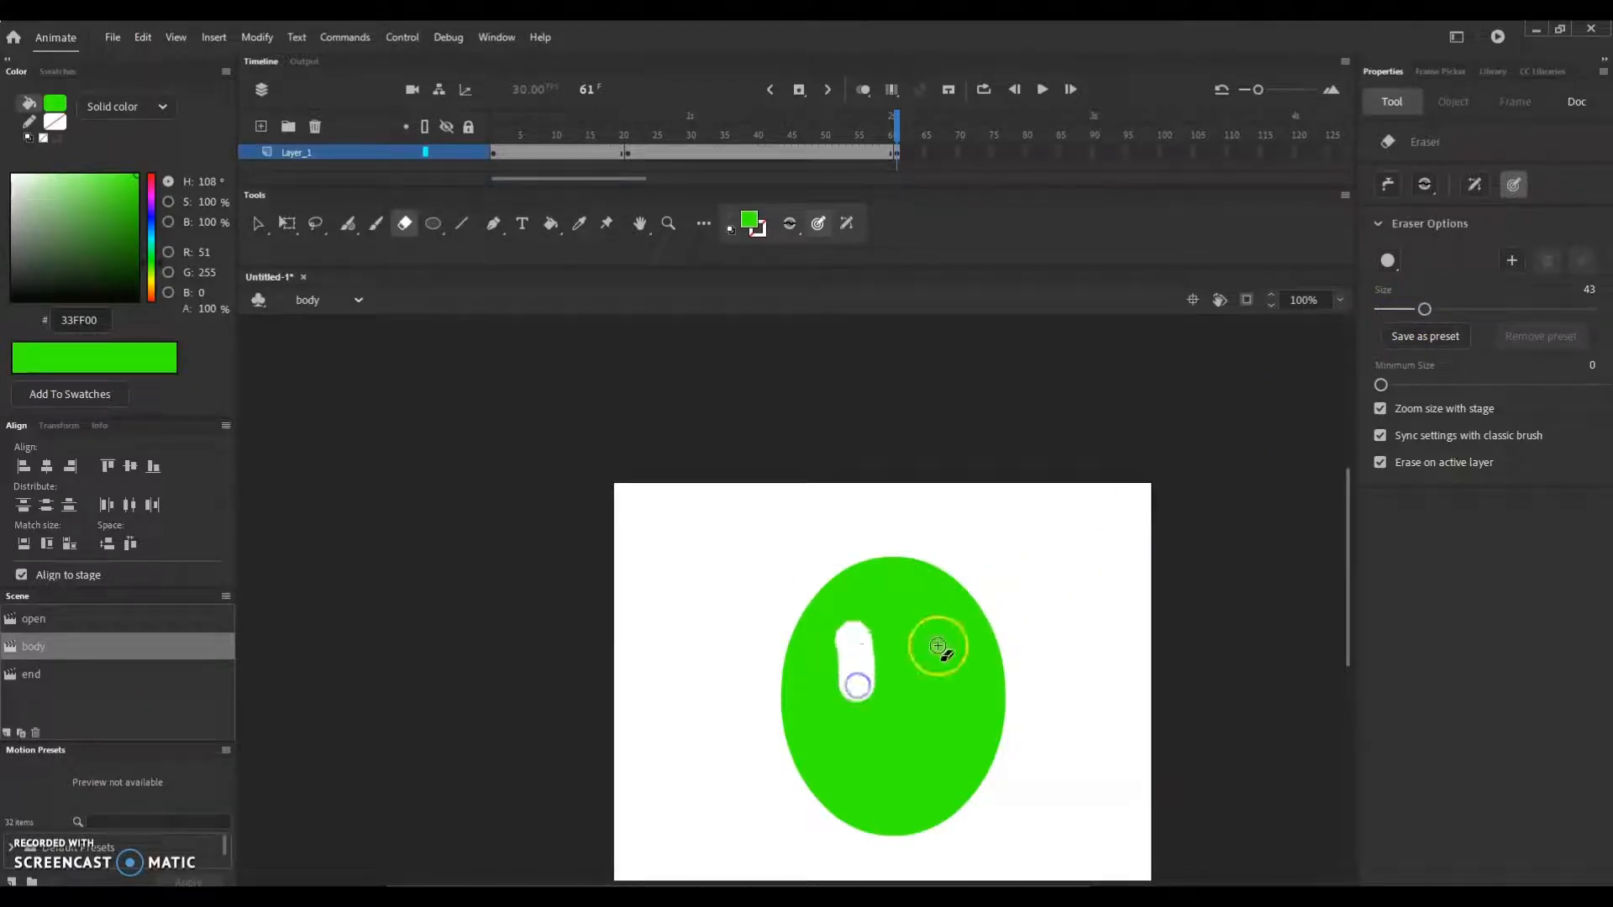
drag(937, 646, 940, 677)
mouse_move(839, 745)
mouse_down()
mouse_move(902, 770)
mouse_move(947, 733)
mouse_up()
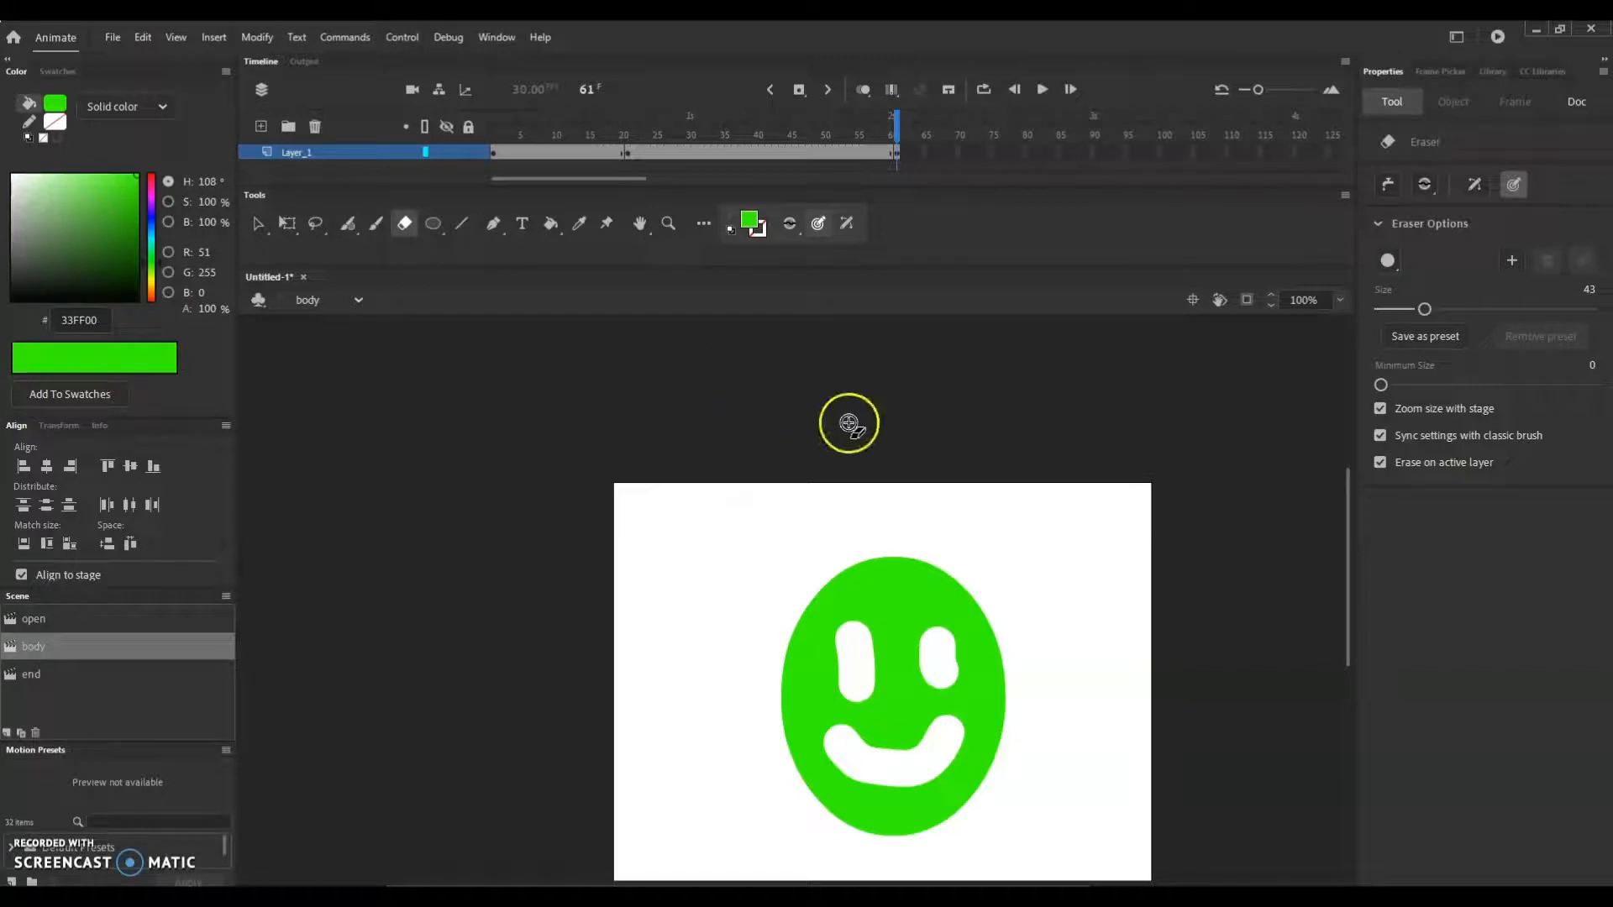
Extend the smiley face's frames to frame 120 on Layer_1 and insert a blank keyframe at frame 121.
click(1096, 159)
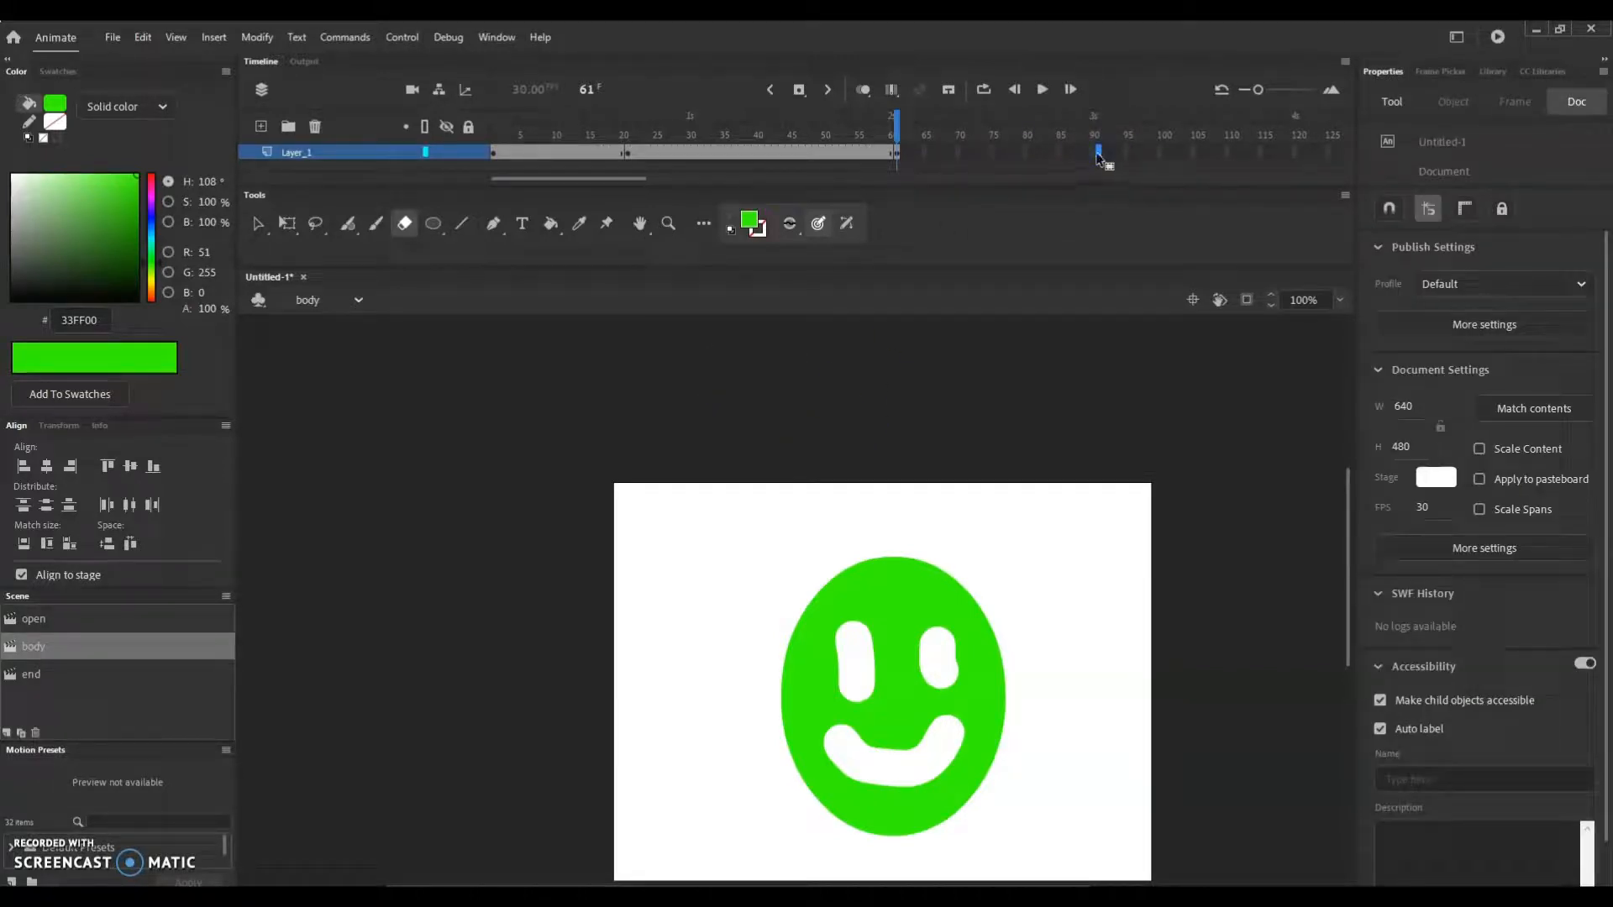
click(1293, 156)
key(F5)
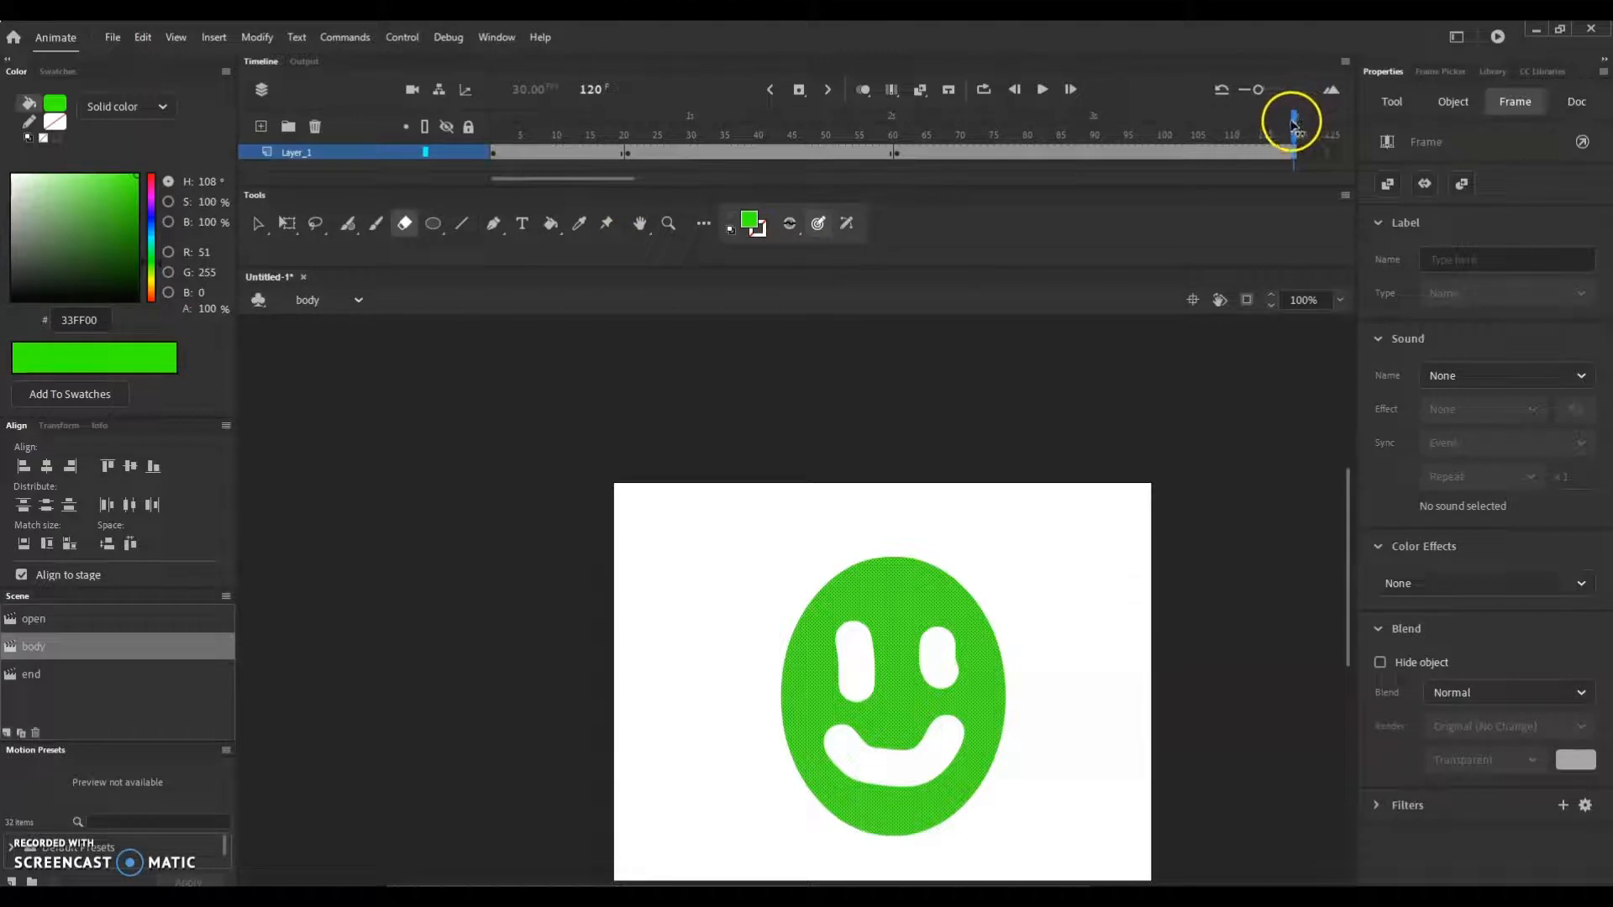
mouse_move(1293, 118)
mouse_down()
mouse_move(513, 135)
mouse_move(1176, 152)
mouse_move(501, 151)
mouse_move(1267, 154)
mouse_up()
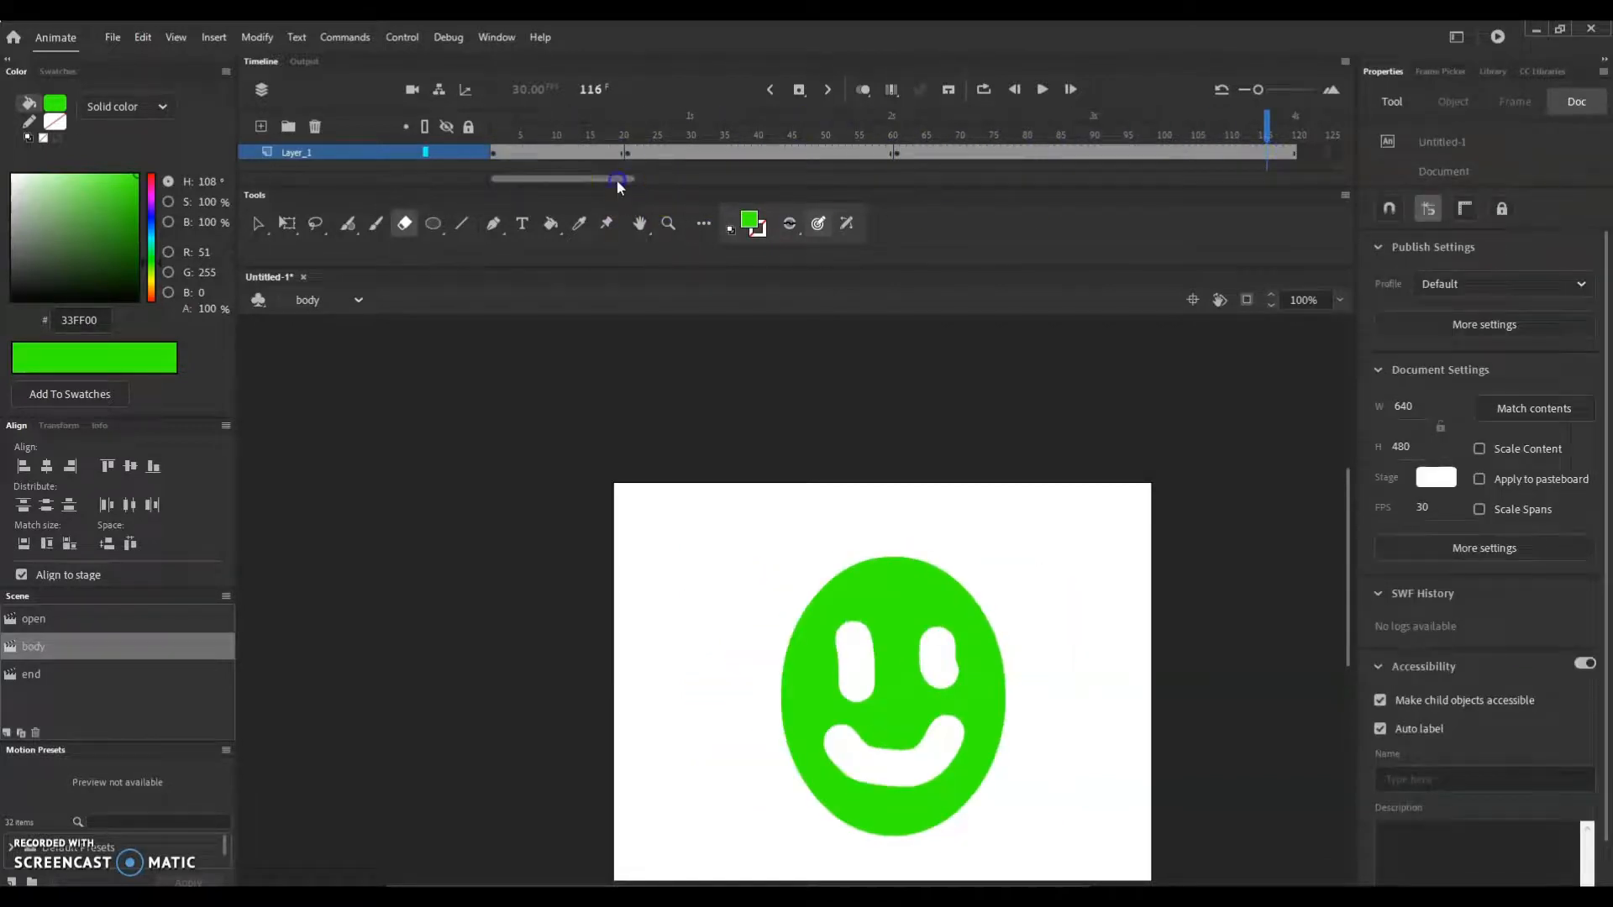
drag(618, 182, 677, 178)
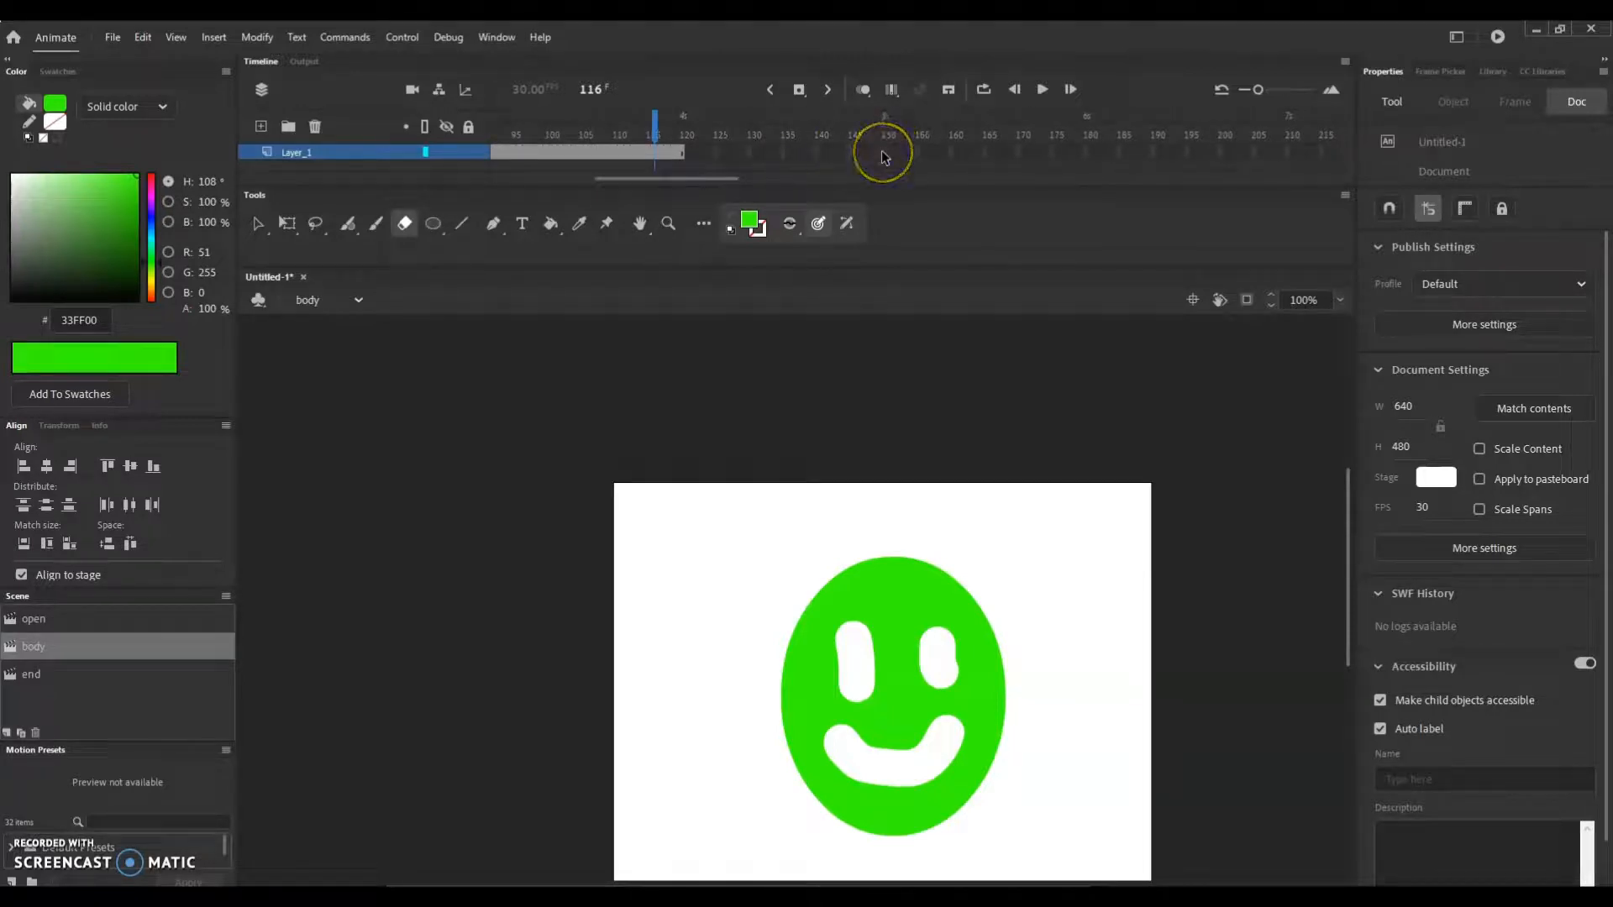
click(687, 153)
right_click(687, 153)
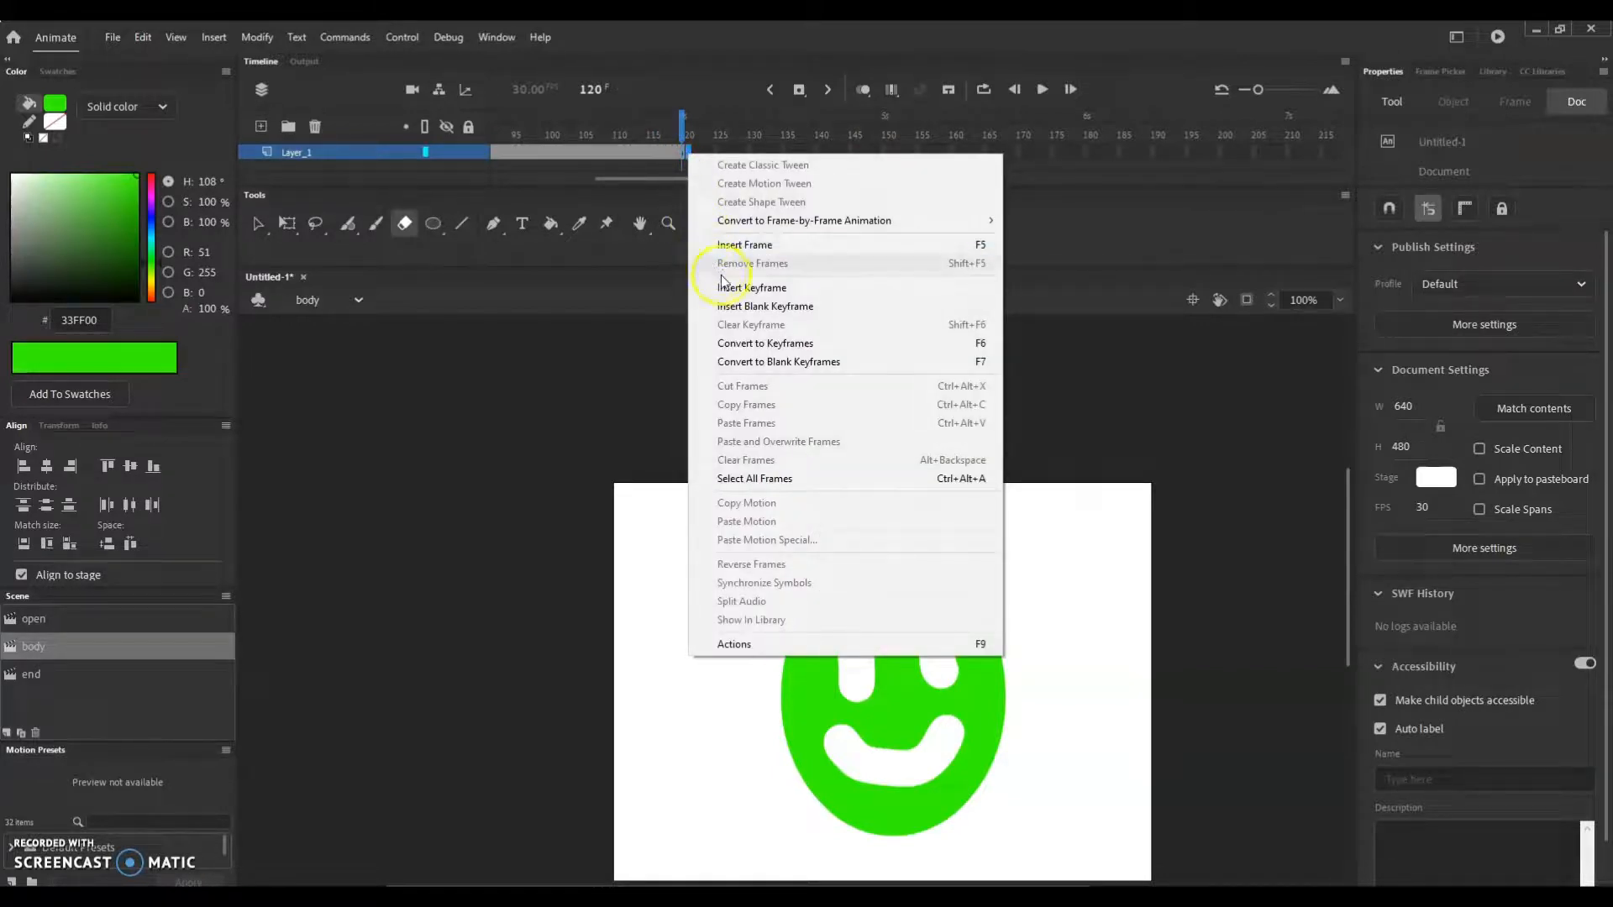
click(752, 309)
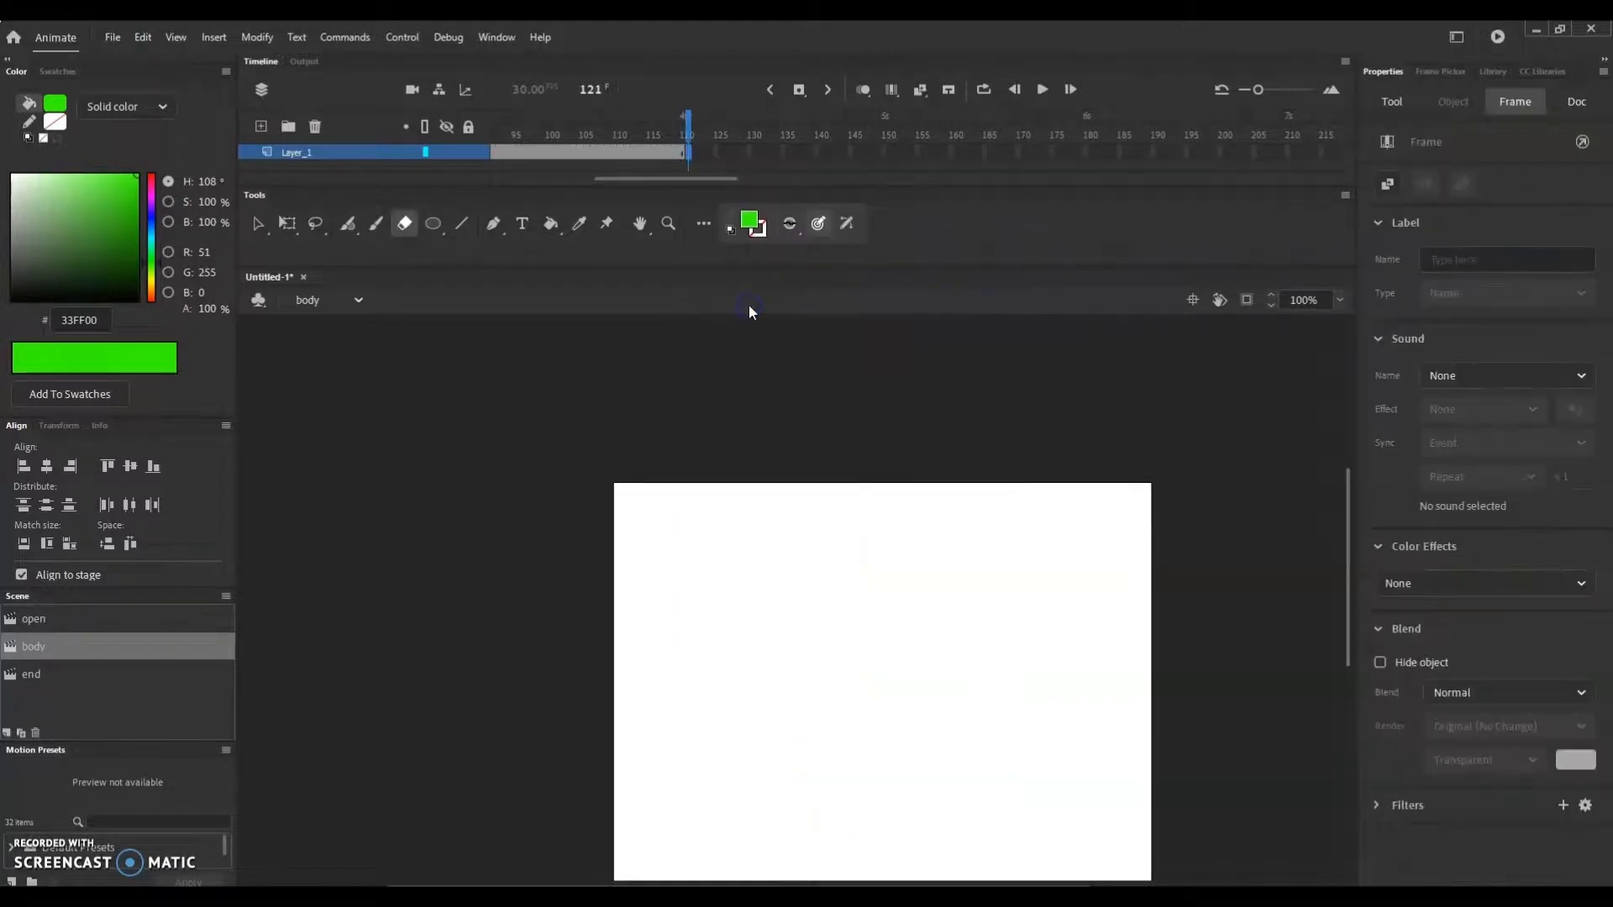
Add the text "Hello" in the upper part of the stage on frame 121 and select all its characters.
click(521, 226)
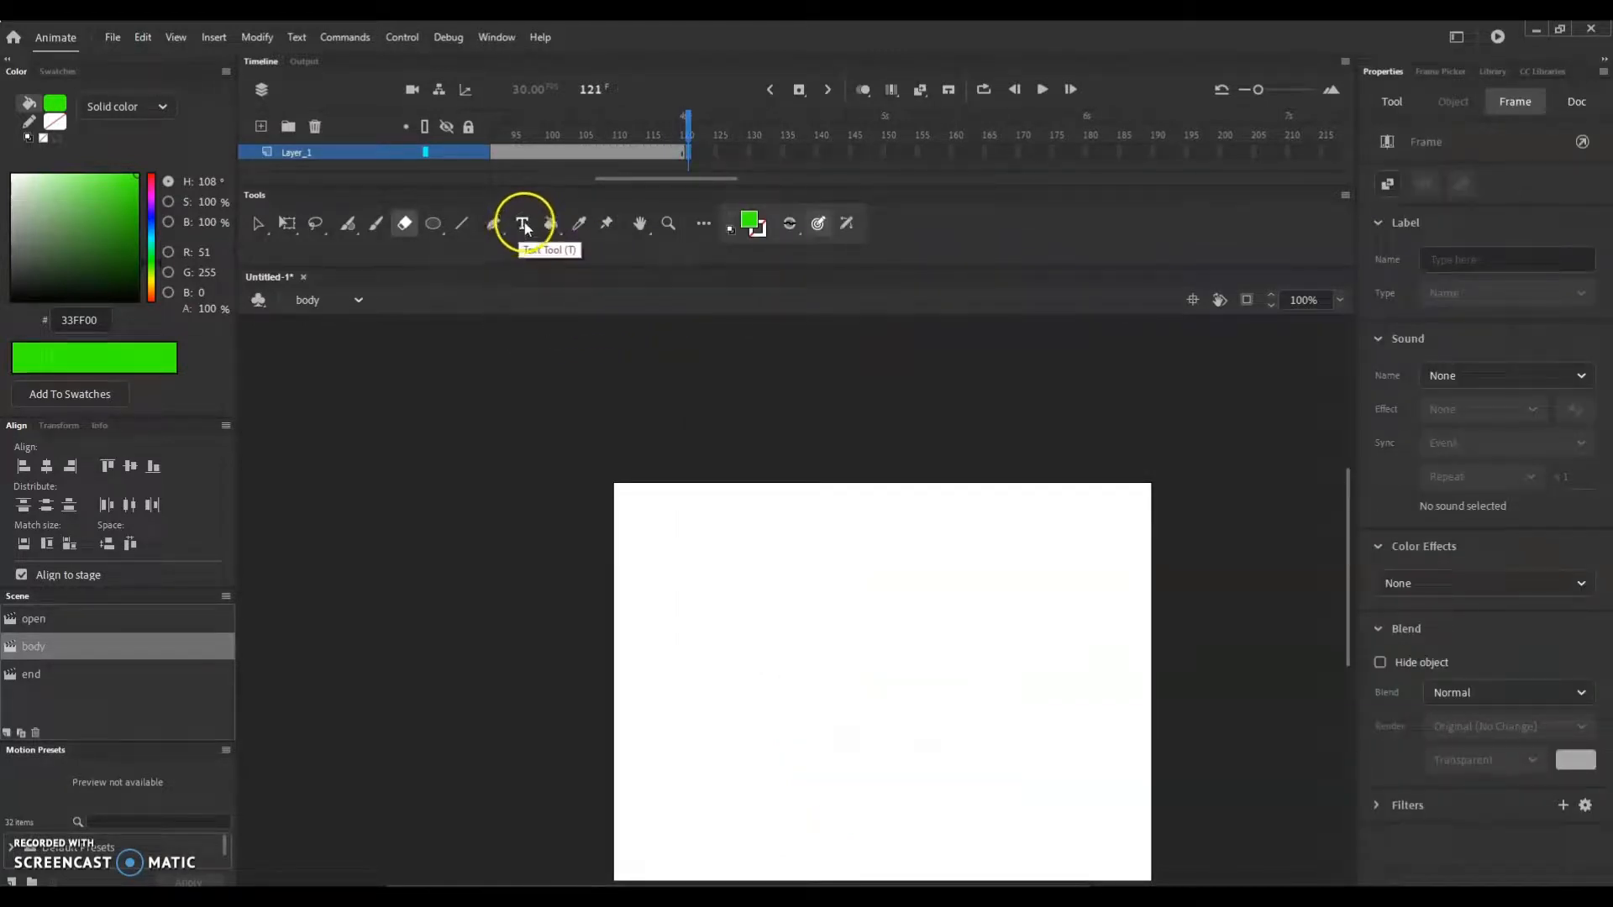
click(777, 605)
text(Hello)
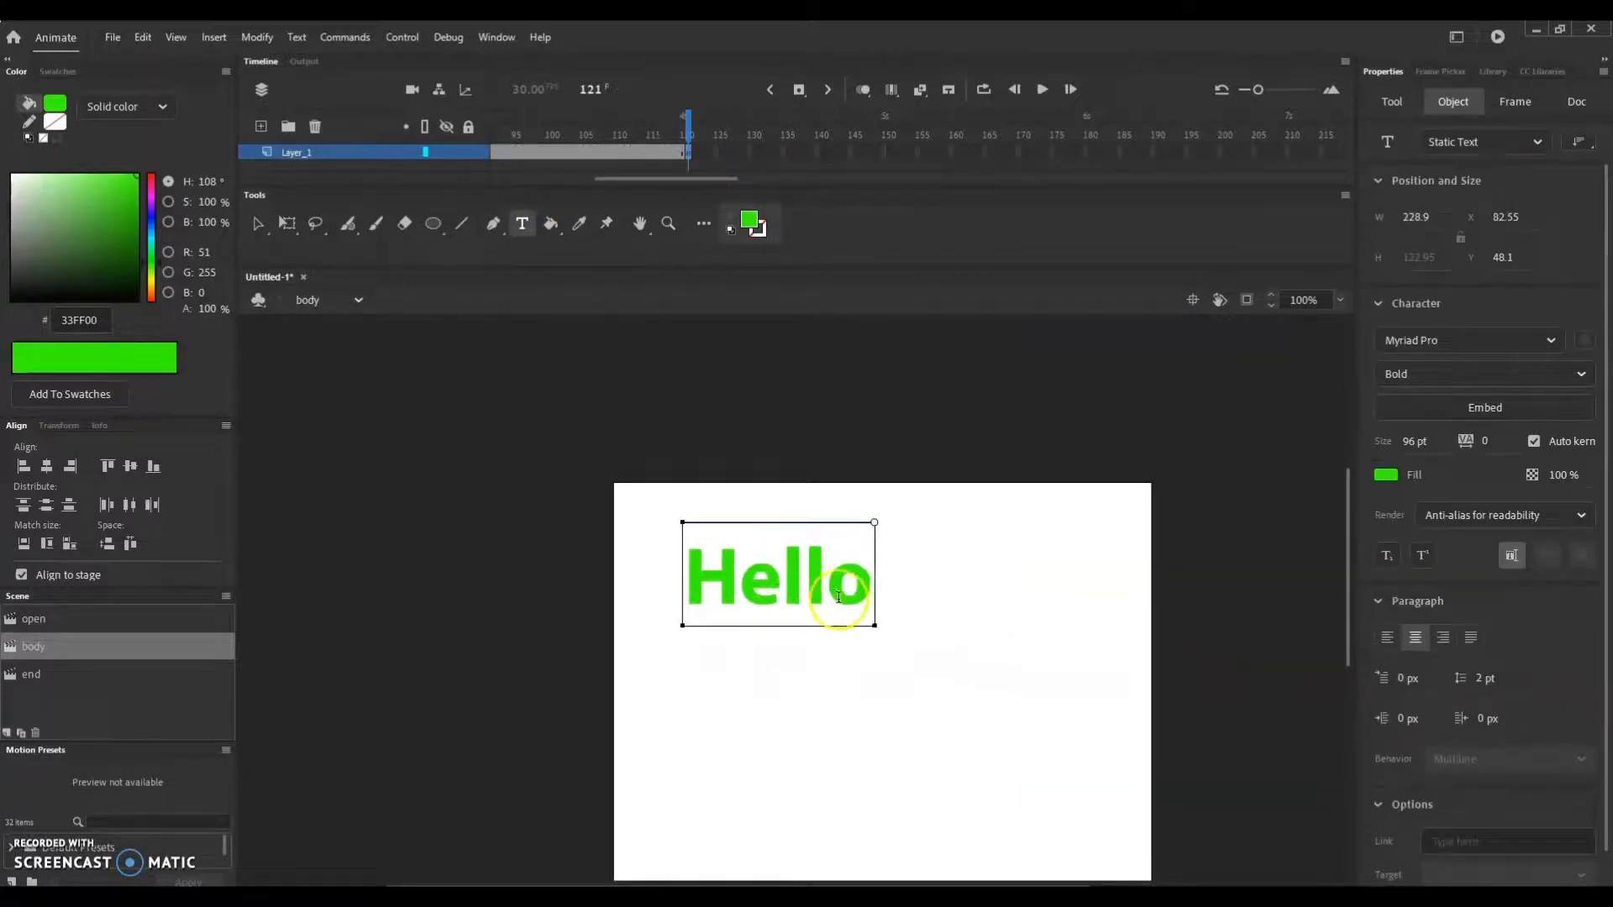
drag(866, 583, 659, 588)
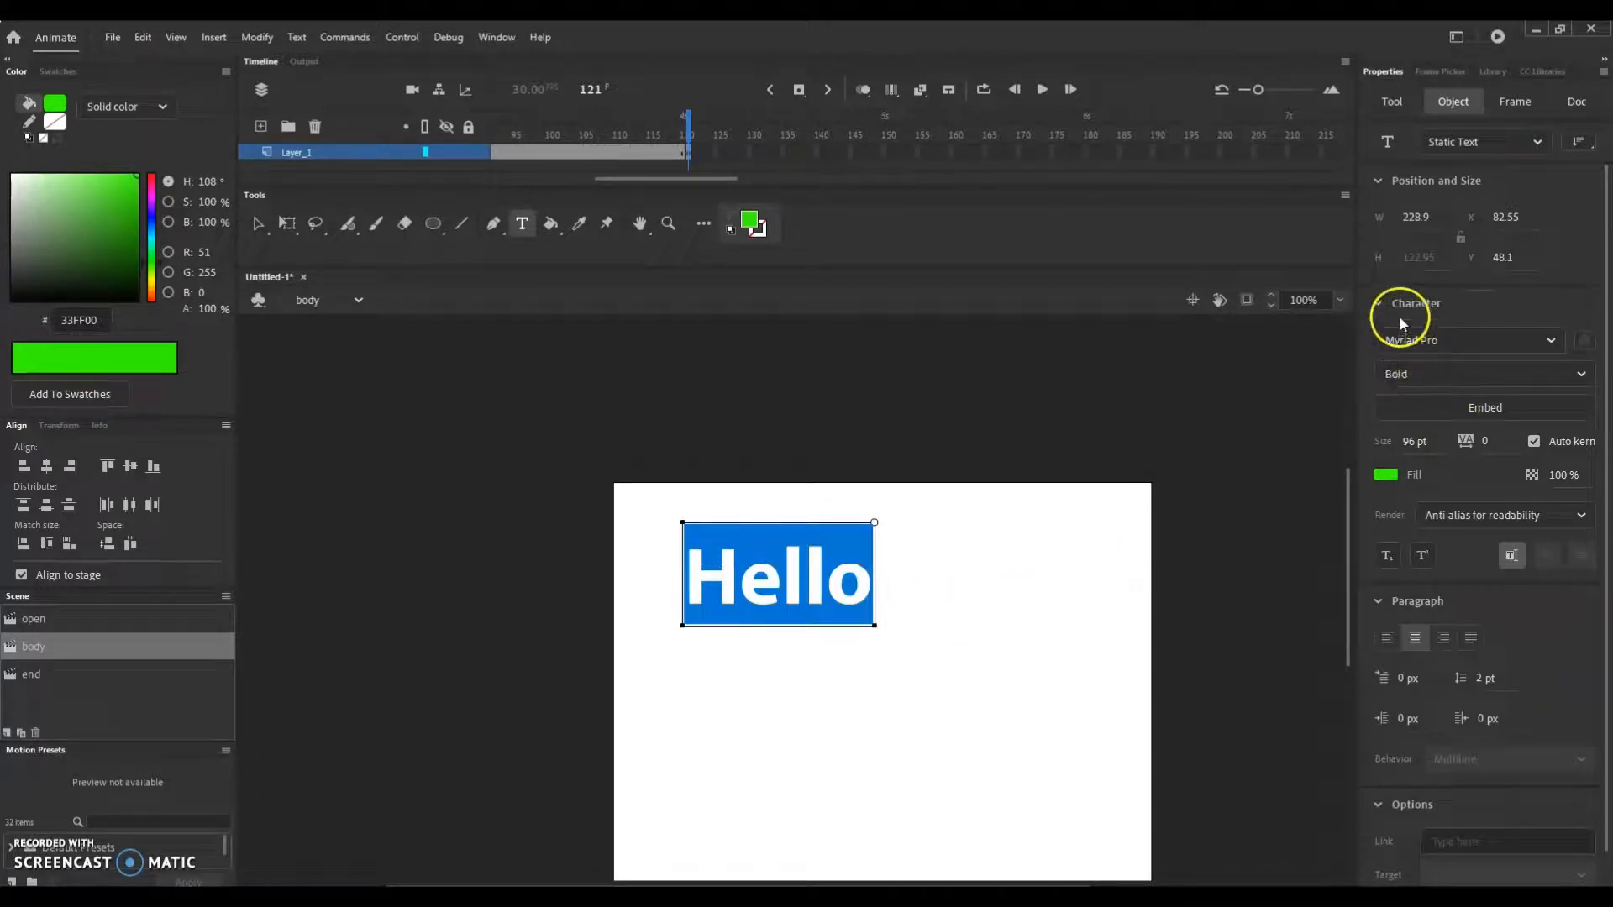
Try the Rage Italic font on the "Hello" text.
click(1553, 340)
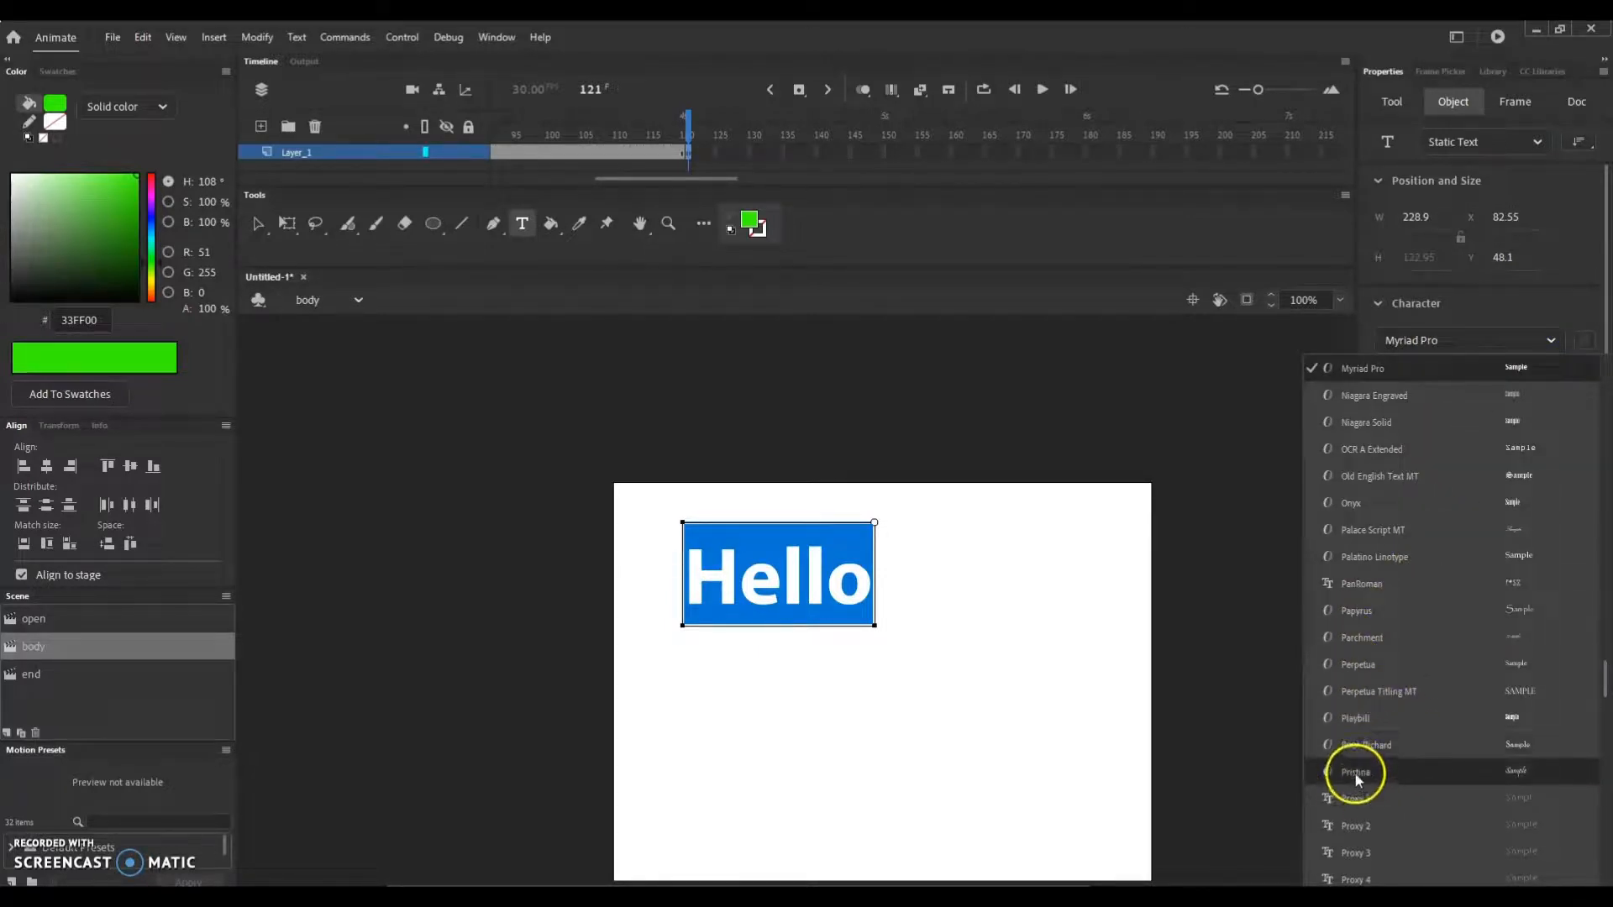
scroll(1359, 677, down, 5)
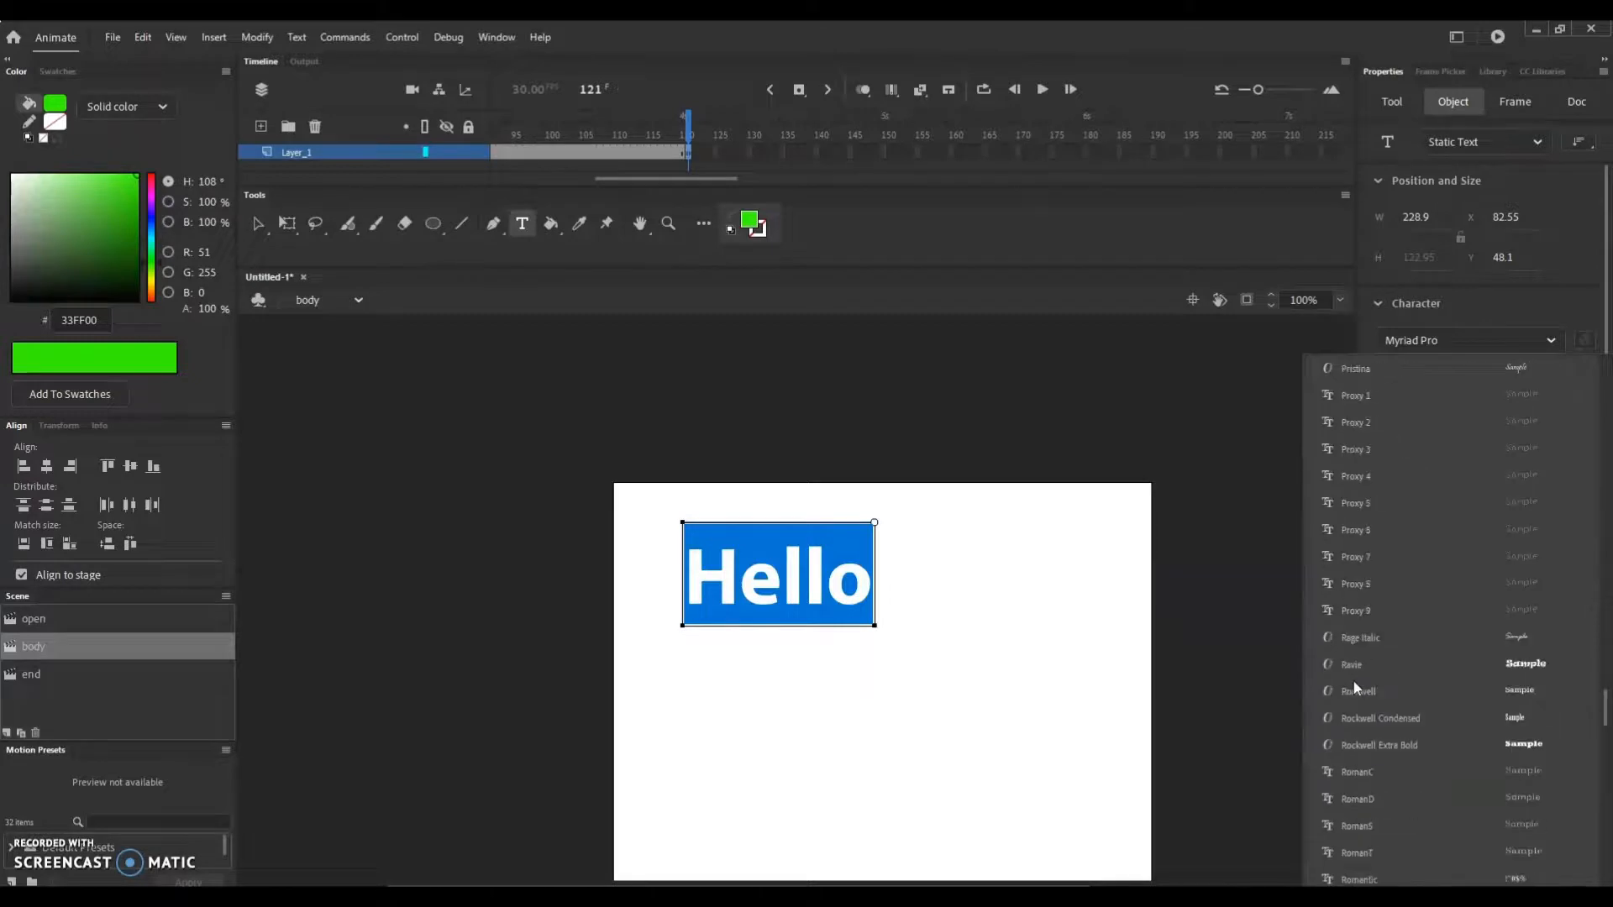
scroll(1379, 704, down, 1)
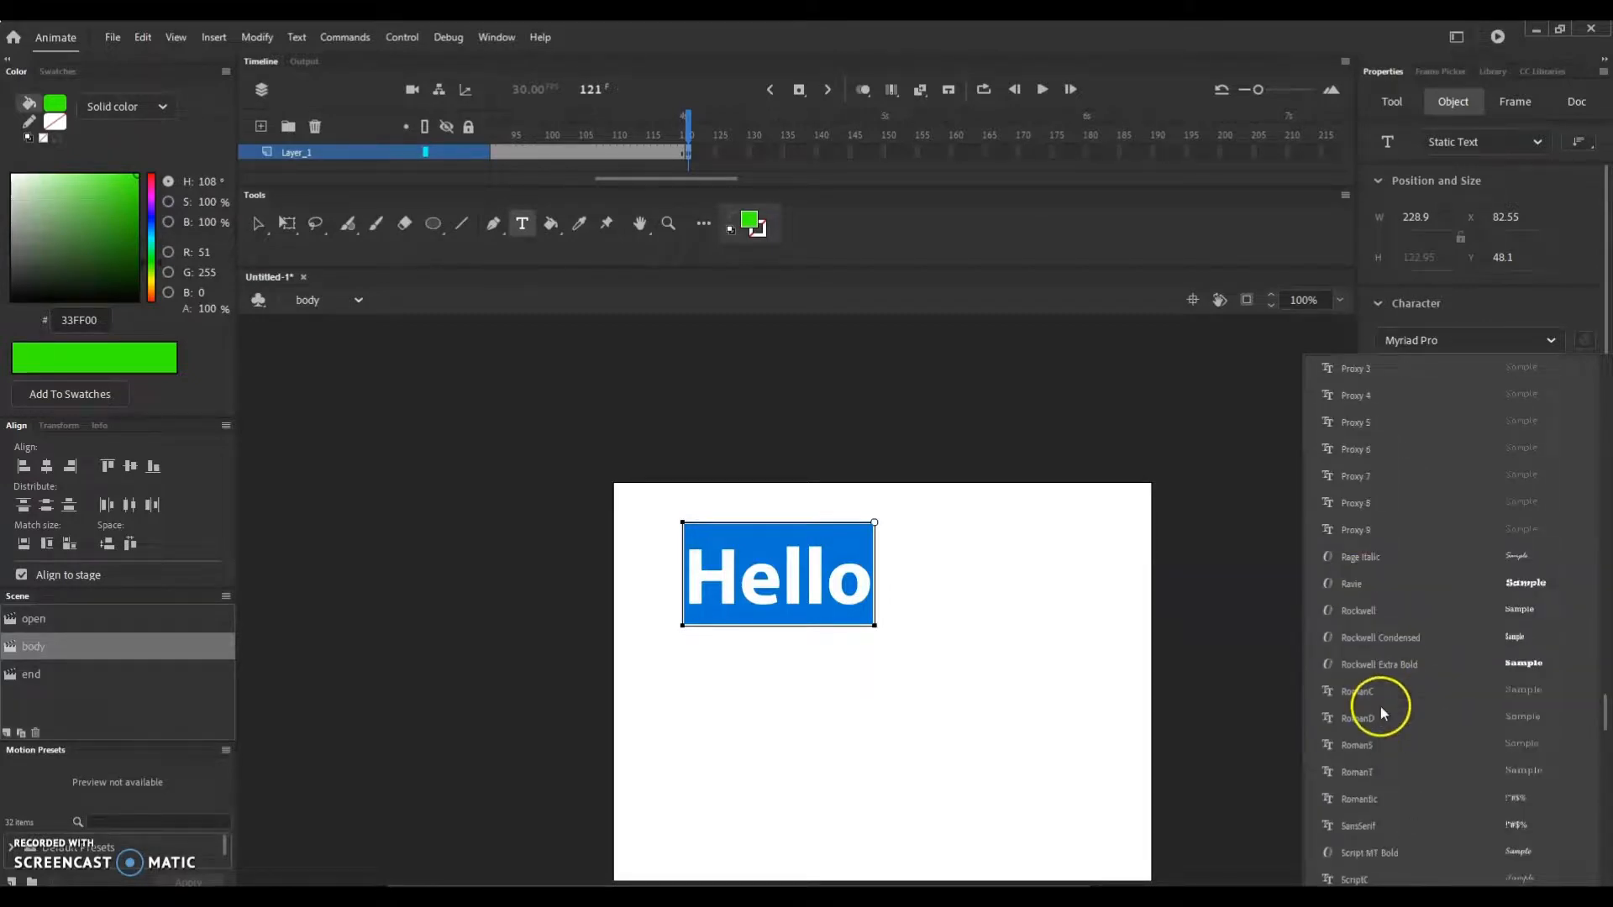
click(1373, 556)
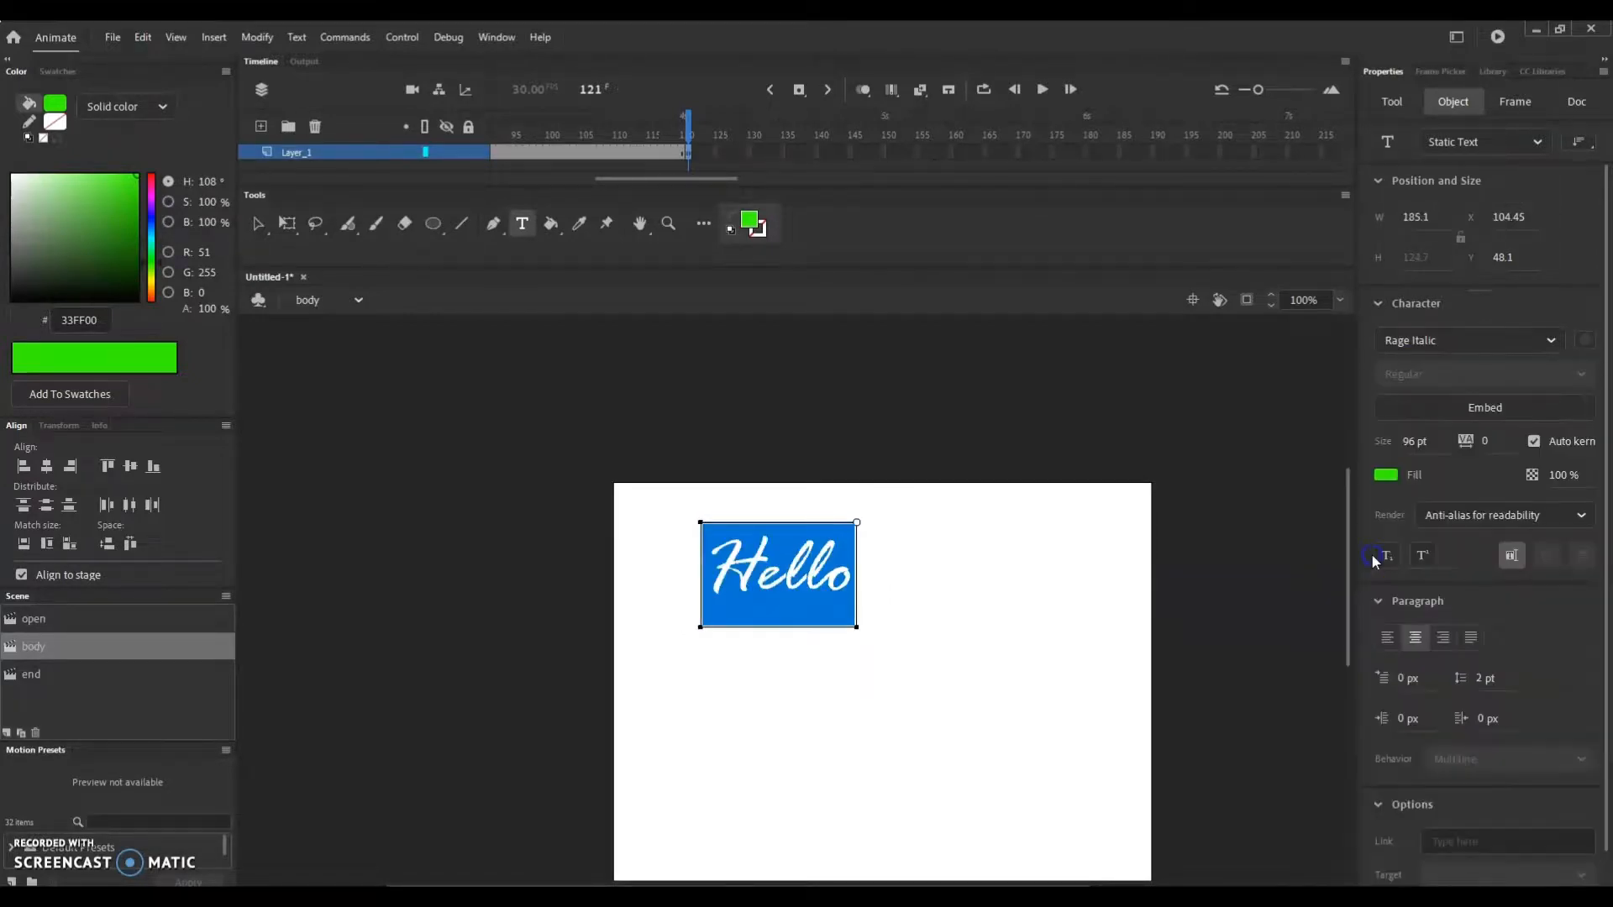
Set the "Hello" text's font to Showcard Gothic and enlarge it with Free Transform to about 580 px wide.
click(1550, 339)
scroll(1379, 794, down, 4)
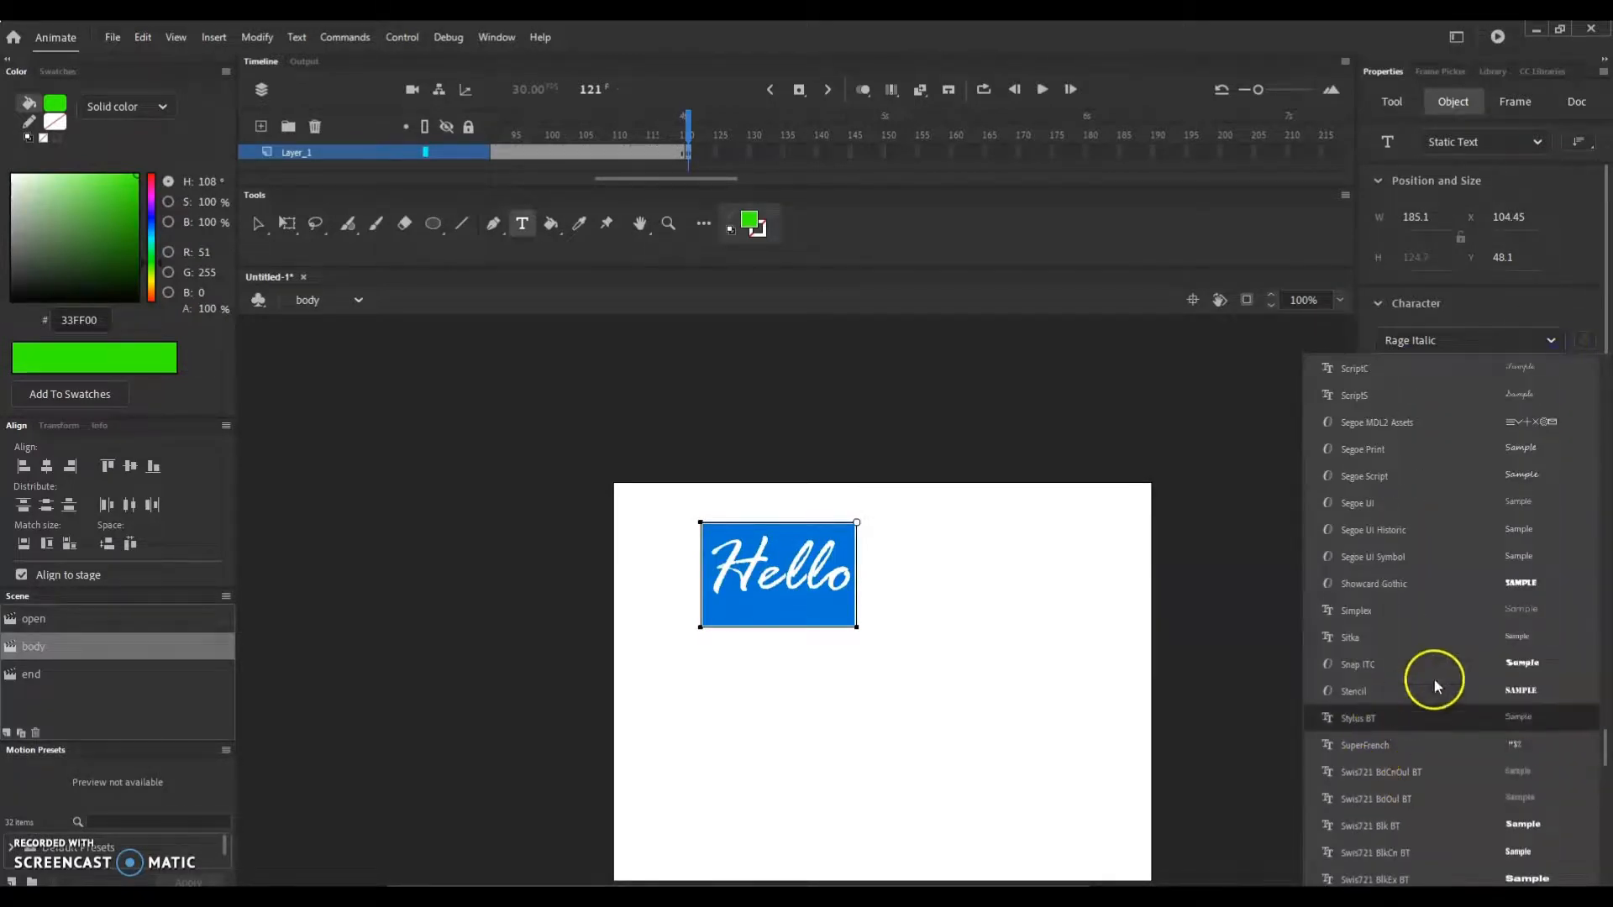
click(1364, 585)
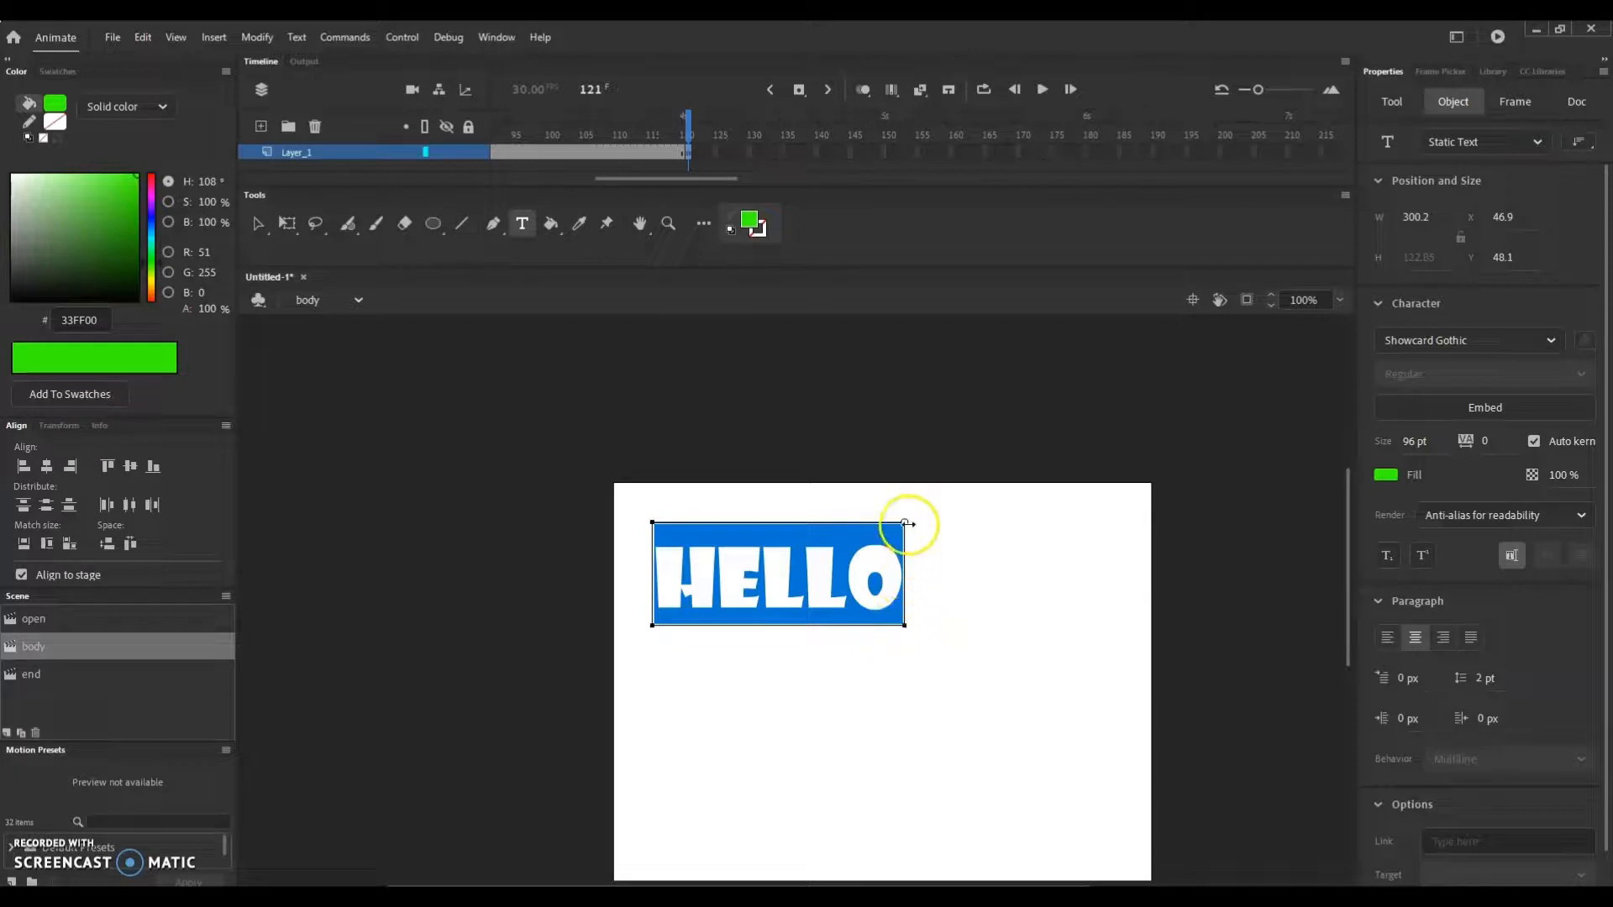
click(289, 224)
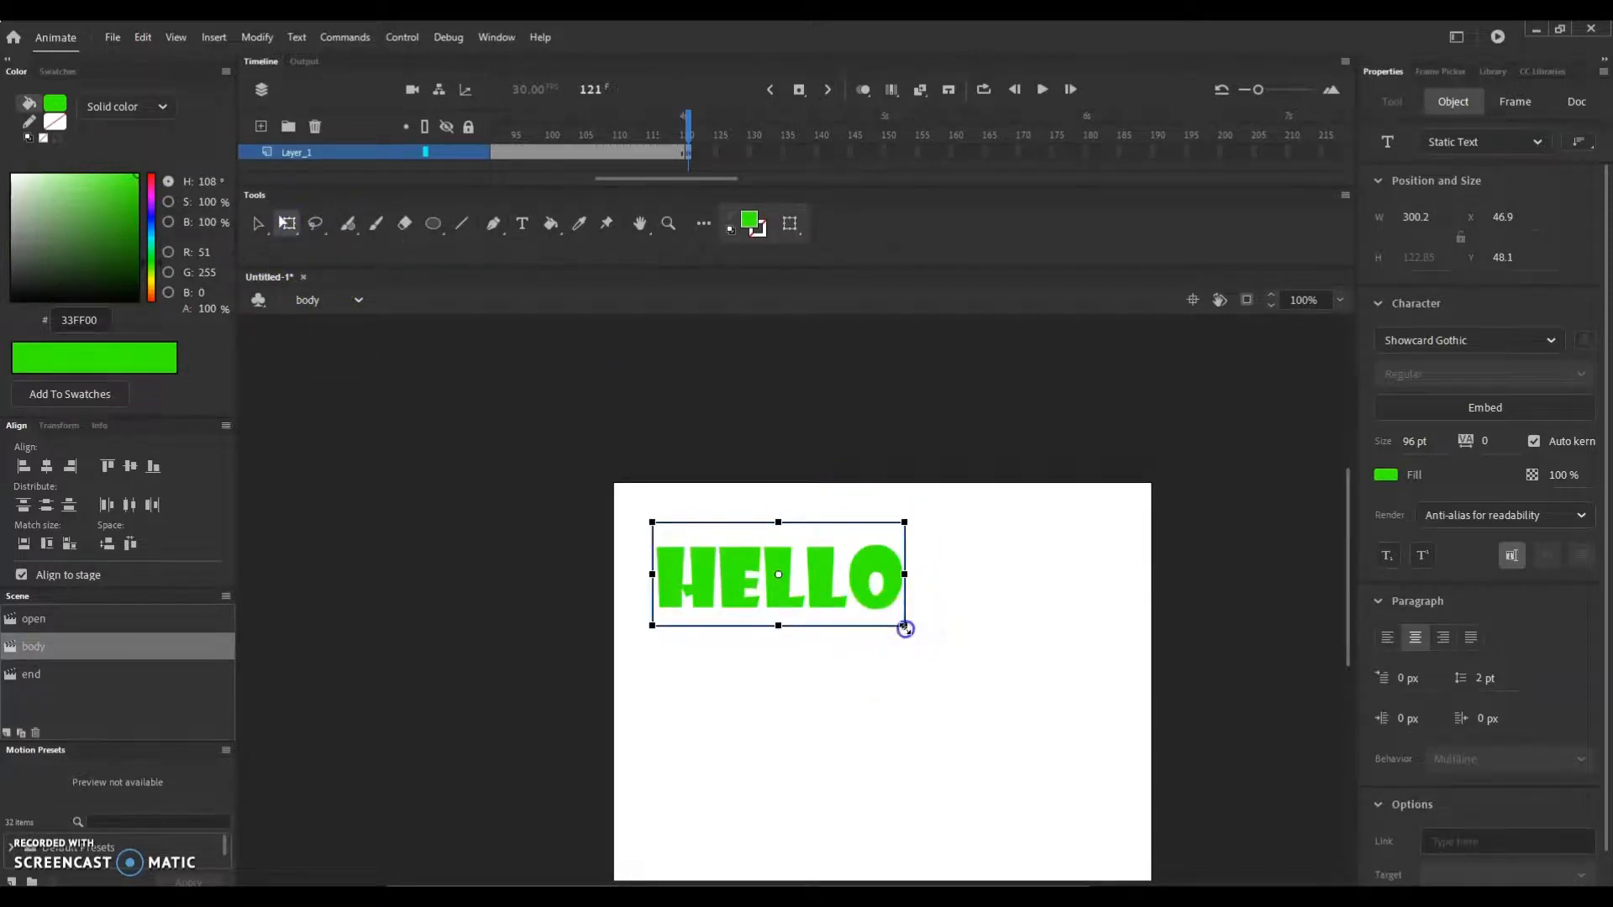
drag(904, 628, 974, 738)
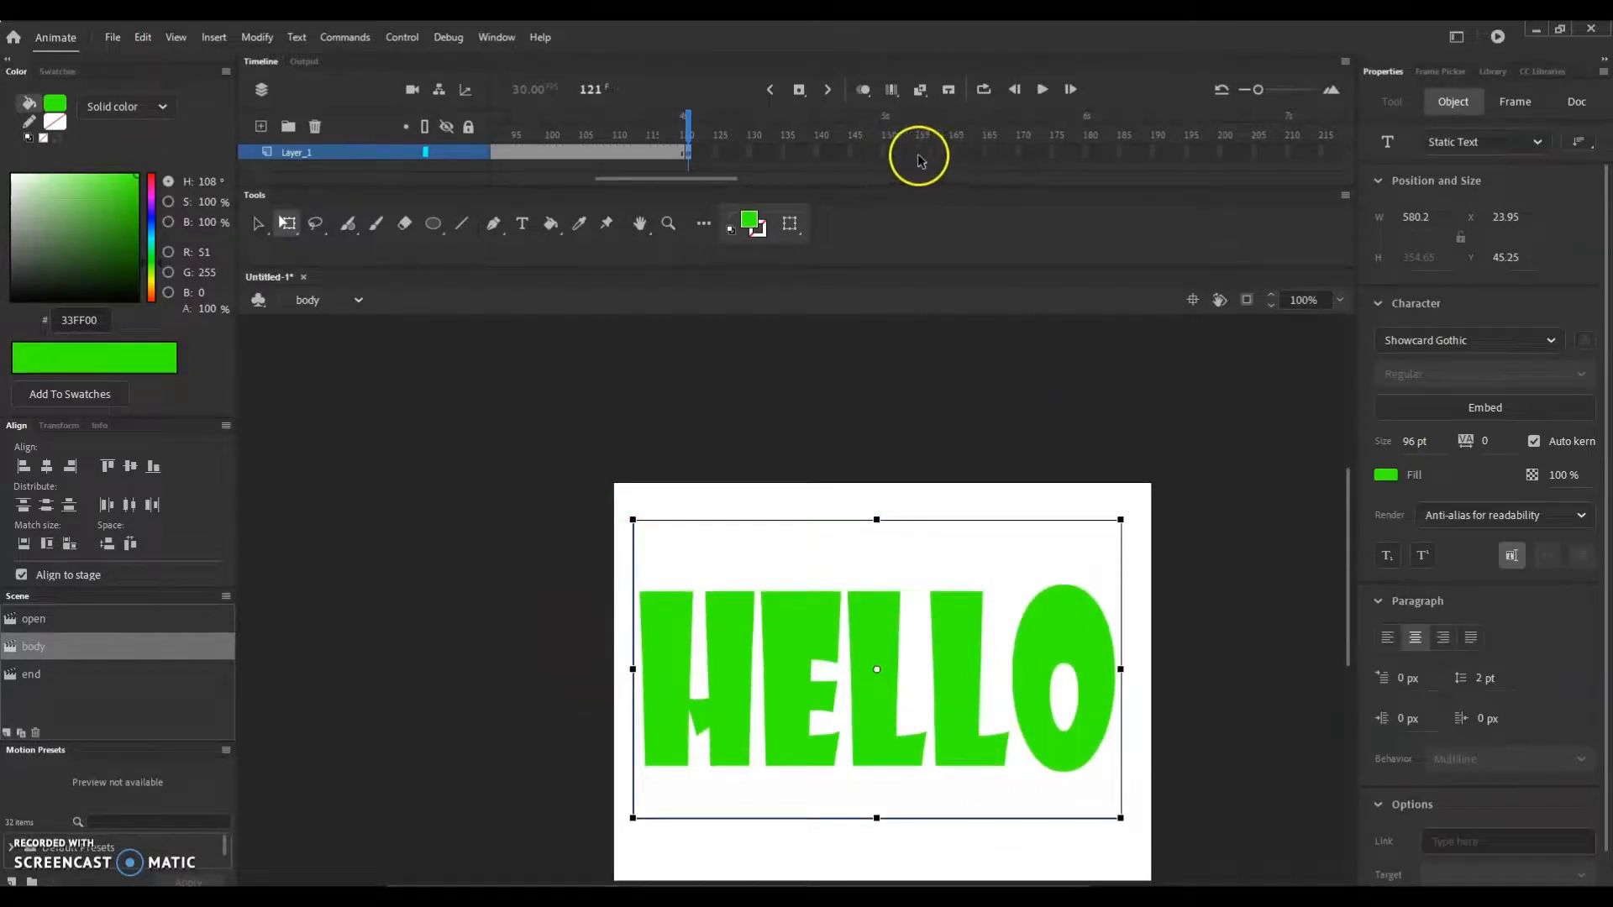
Extend the "Hello" text's frames to frame 180 on Layer_1 and insert a blank keyframe at frame 181.
click(1084, 155)
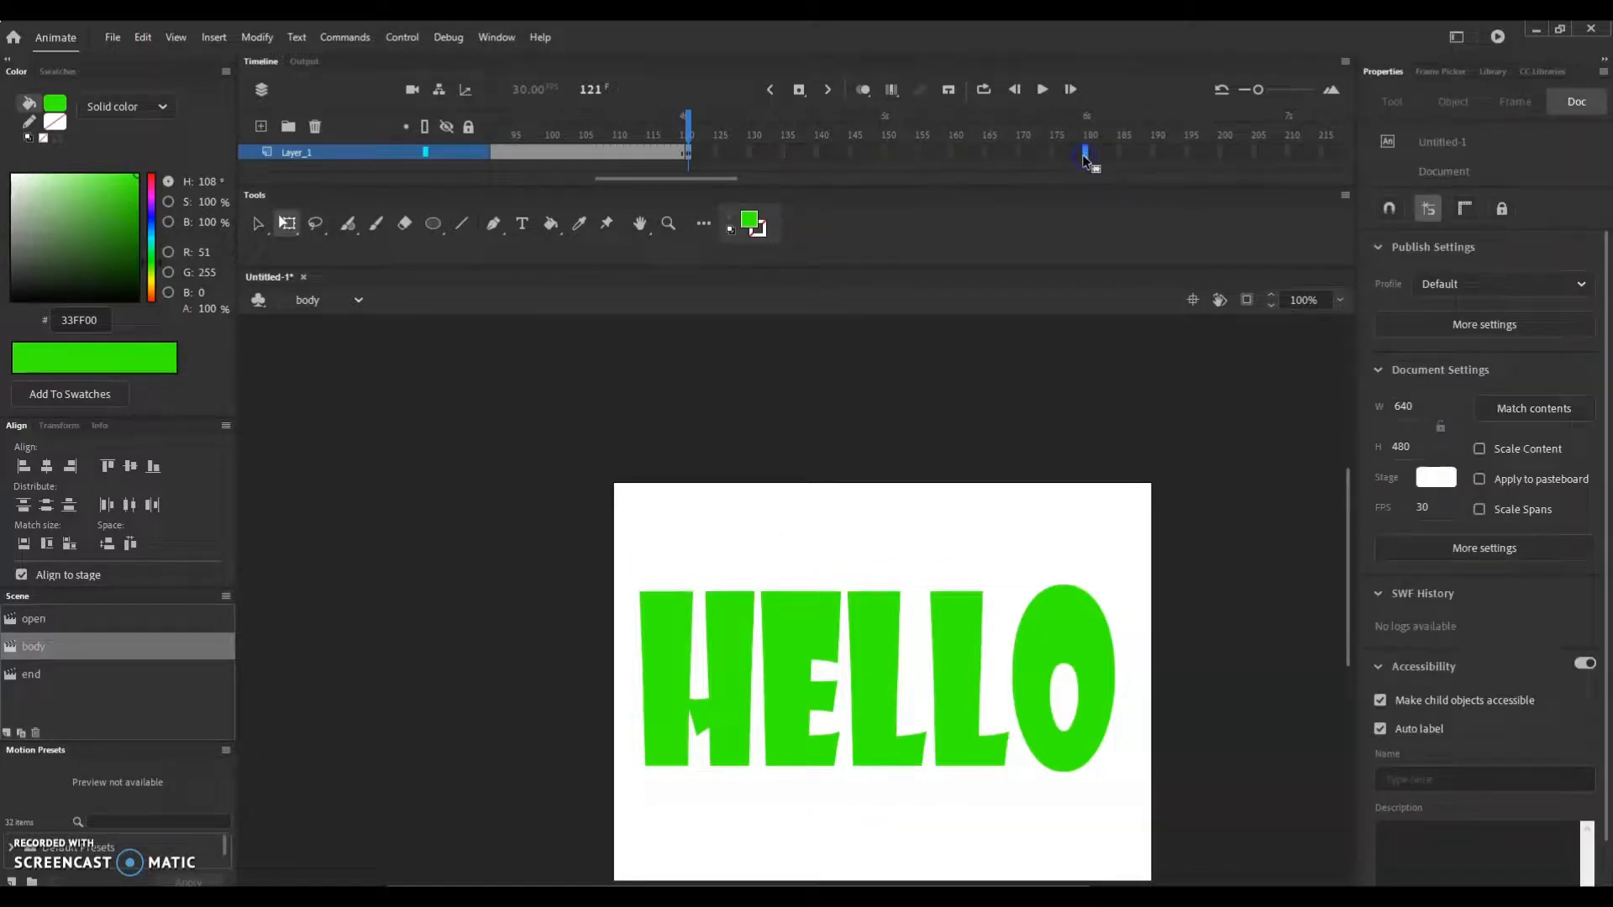
key(F5)
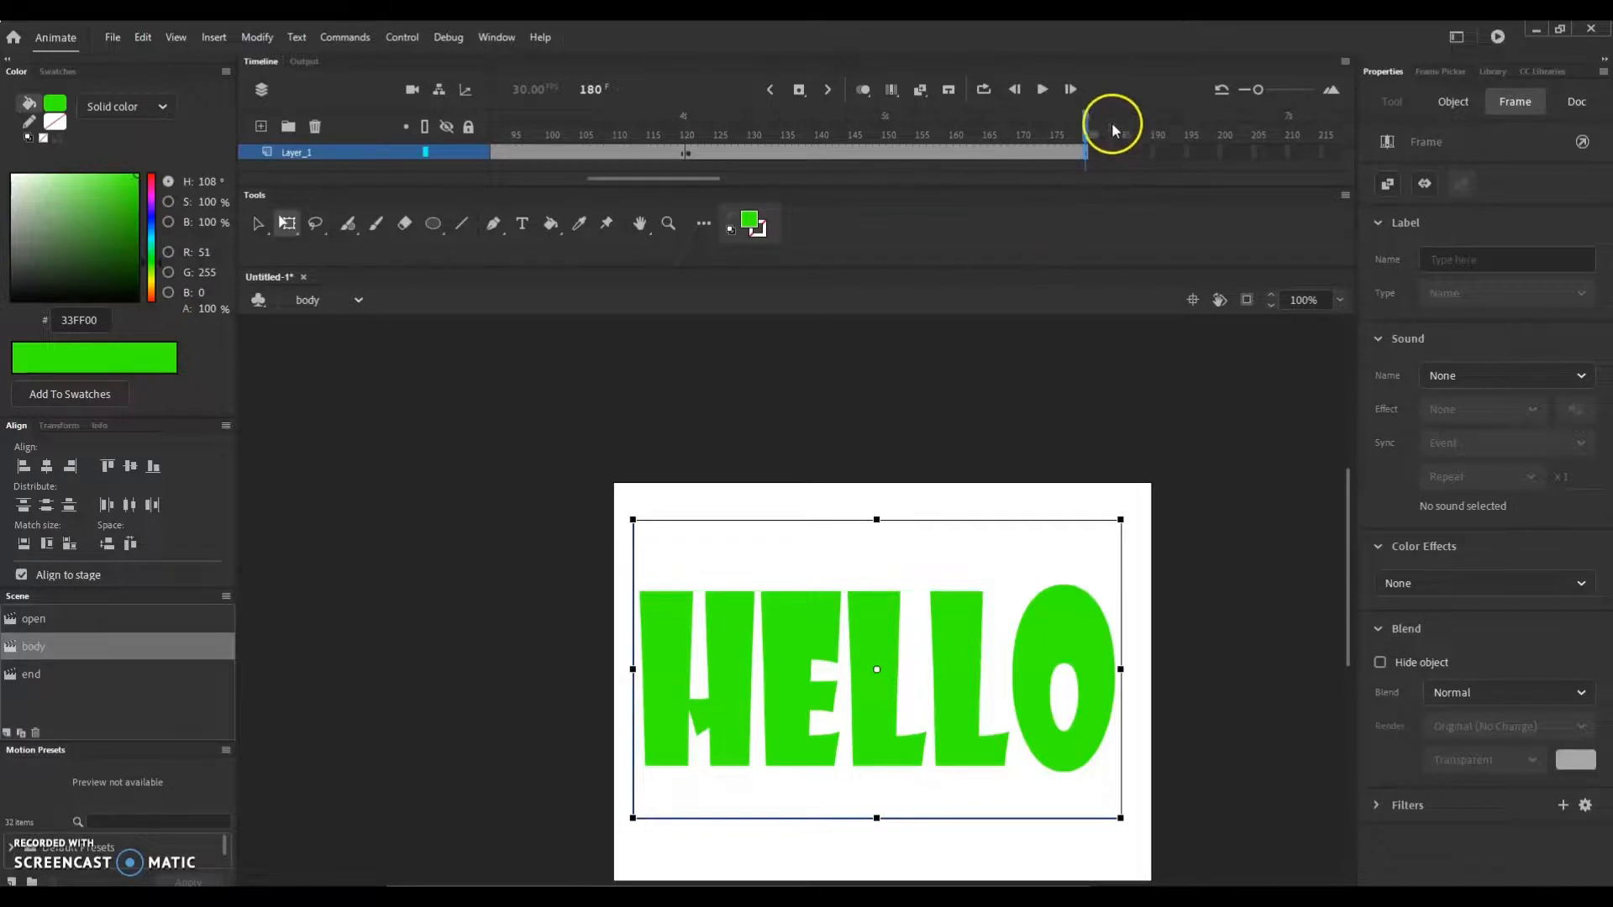
drag(1084, 119, 633, 119)
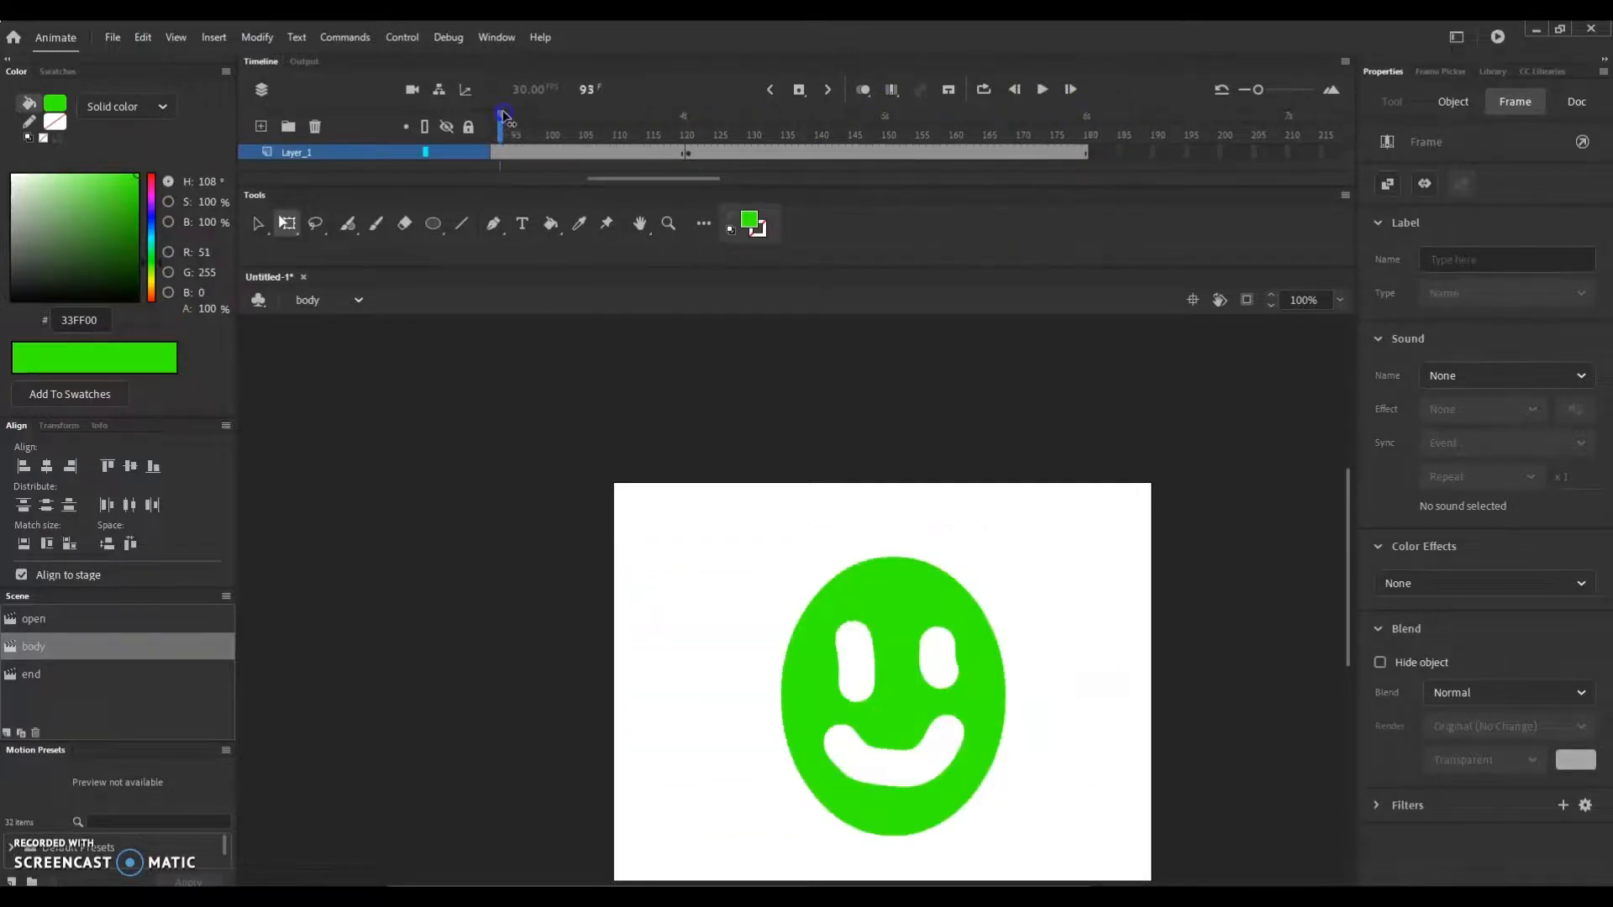
mouse_move(502, 115)
mouse_down()
mouse_move(462, 114)
mouse_move(976, 124)
mouse_move(1415, 162)
mouse_move(1068, 162)
mouse_up()
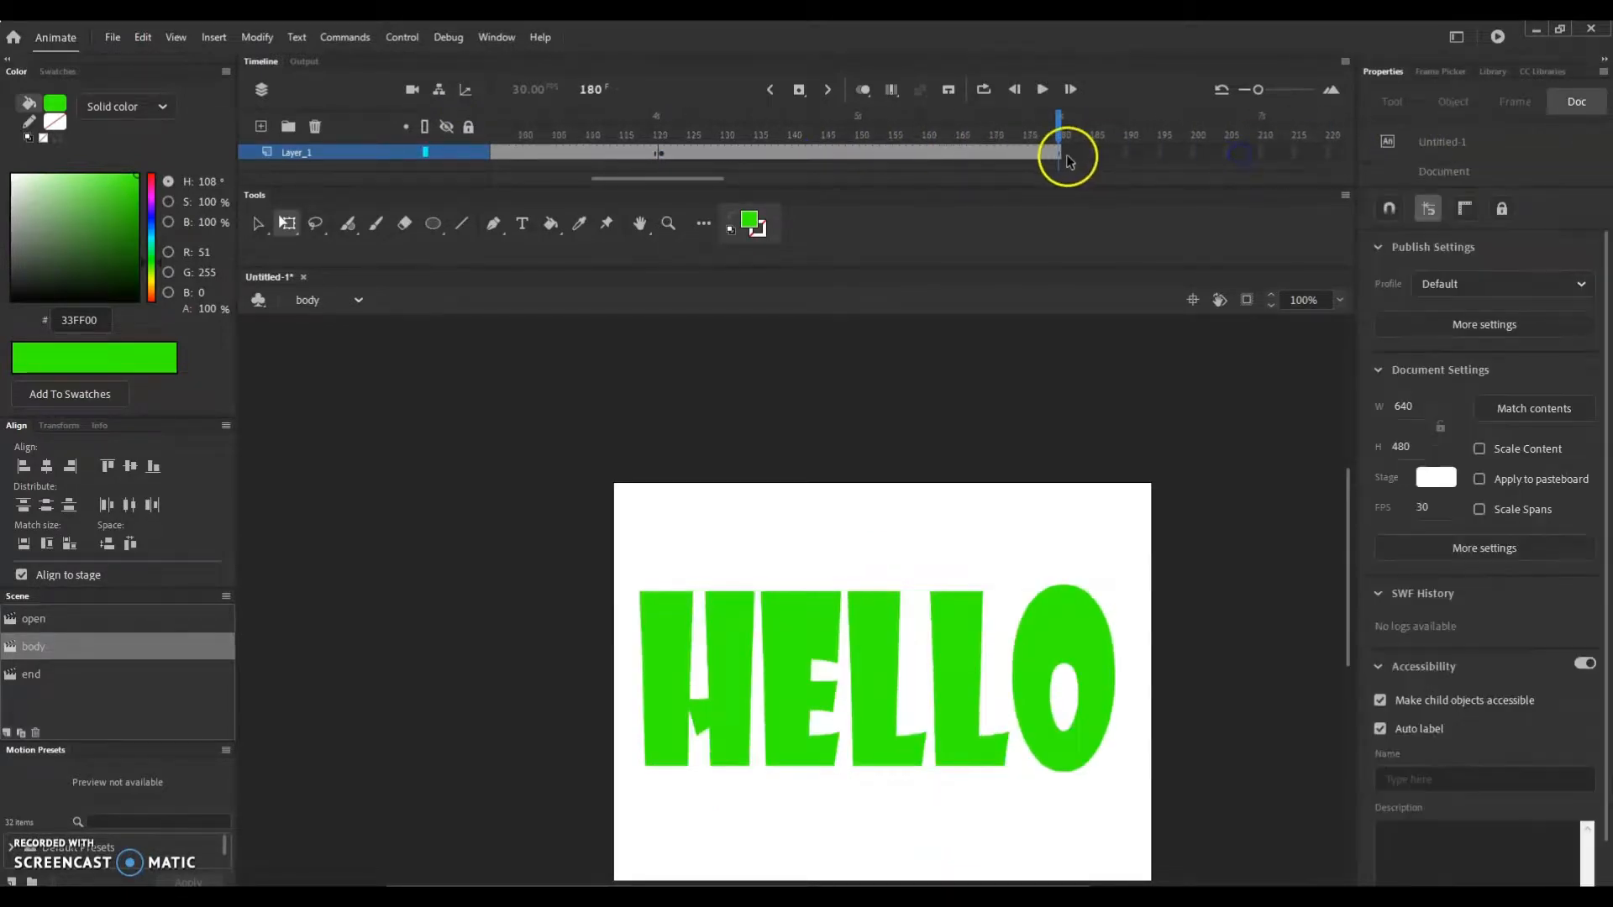
right_click(1068, 161)
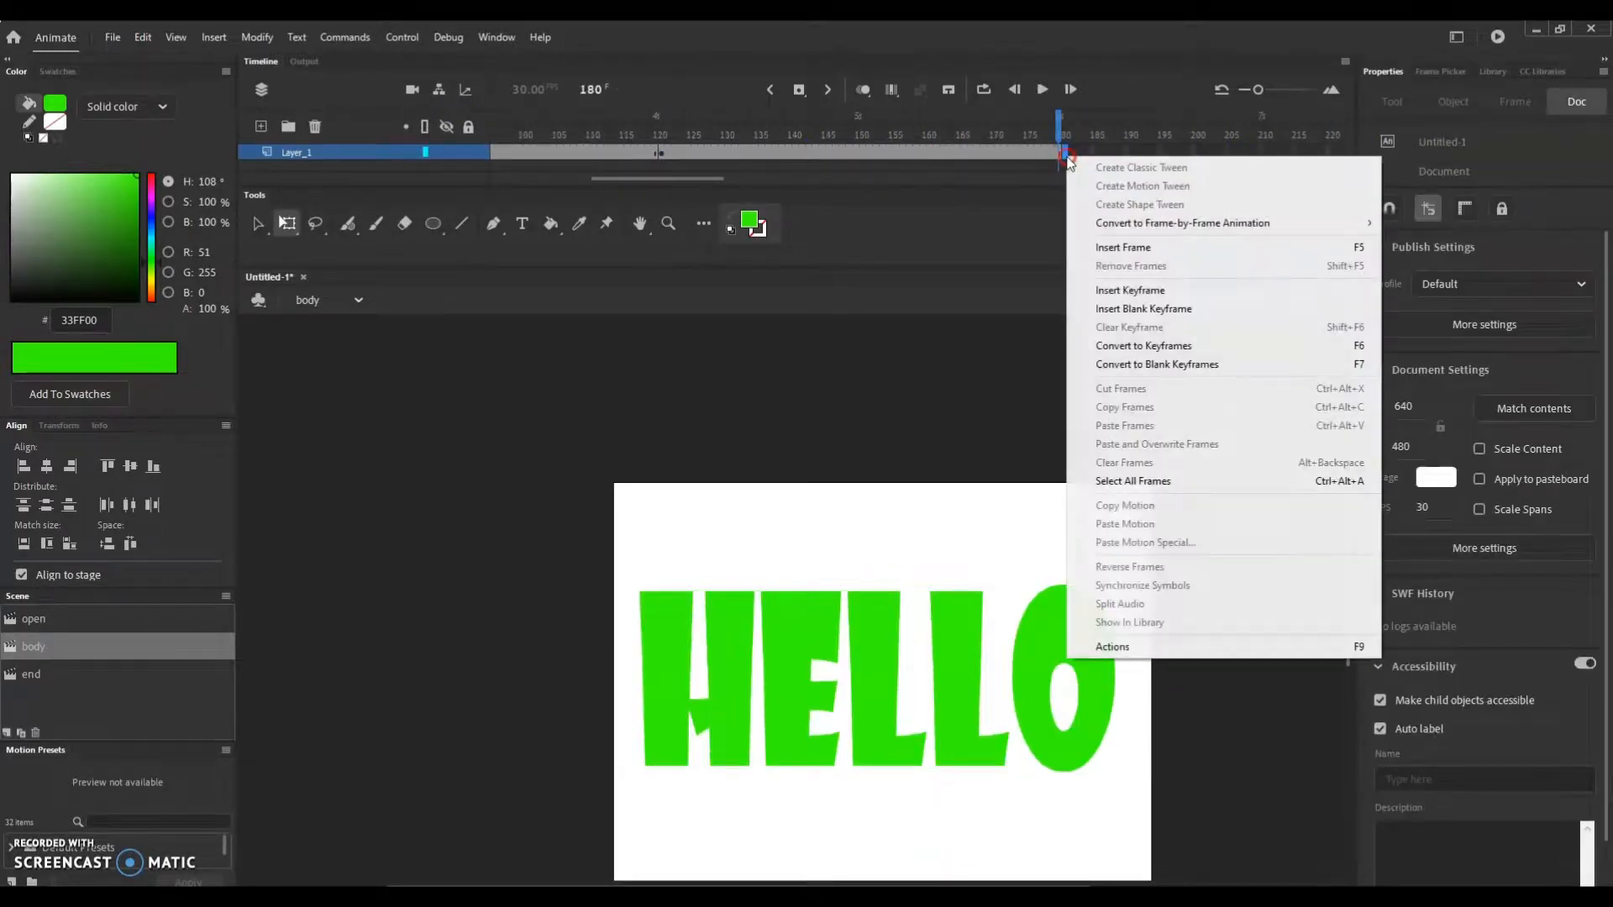
click(1133, 311)
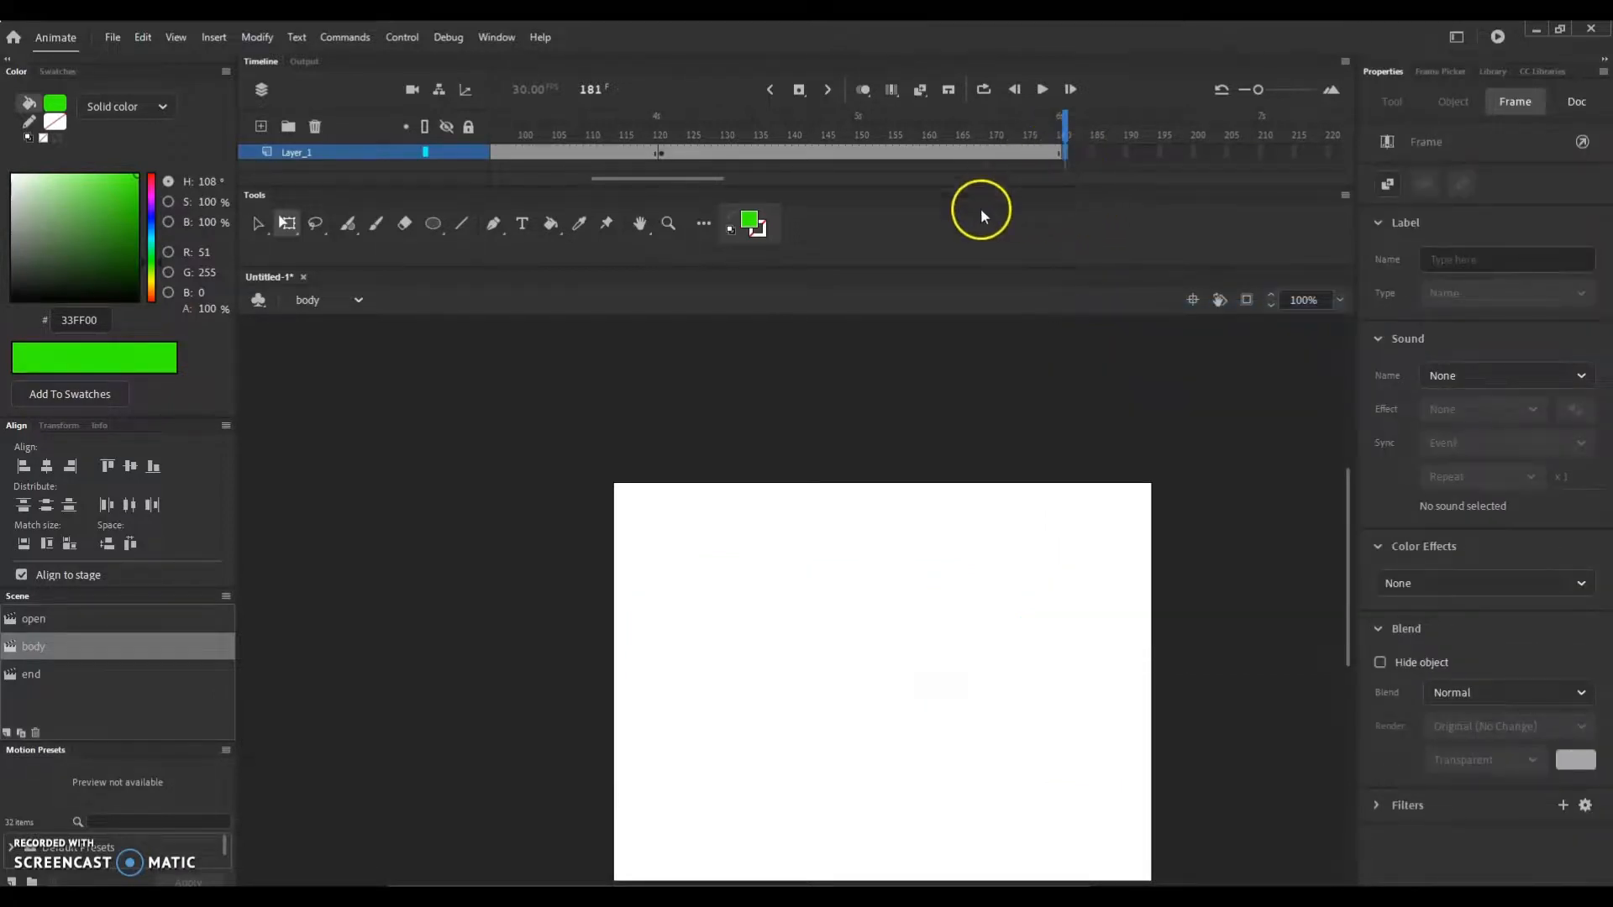
Draw about fifteen straight black lines of stroke size 1 crossing one another across the stage on frame 181 of the body scene.
click(457, 230)
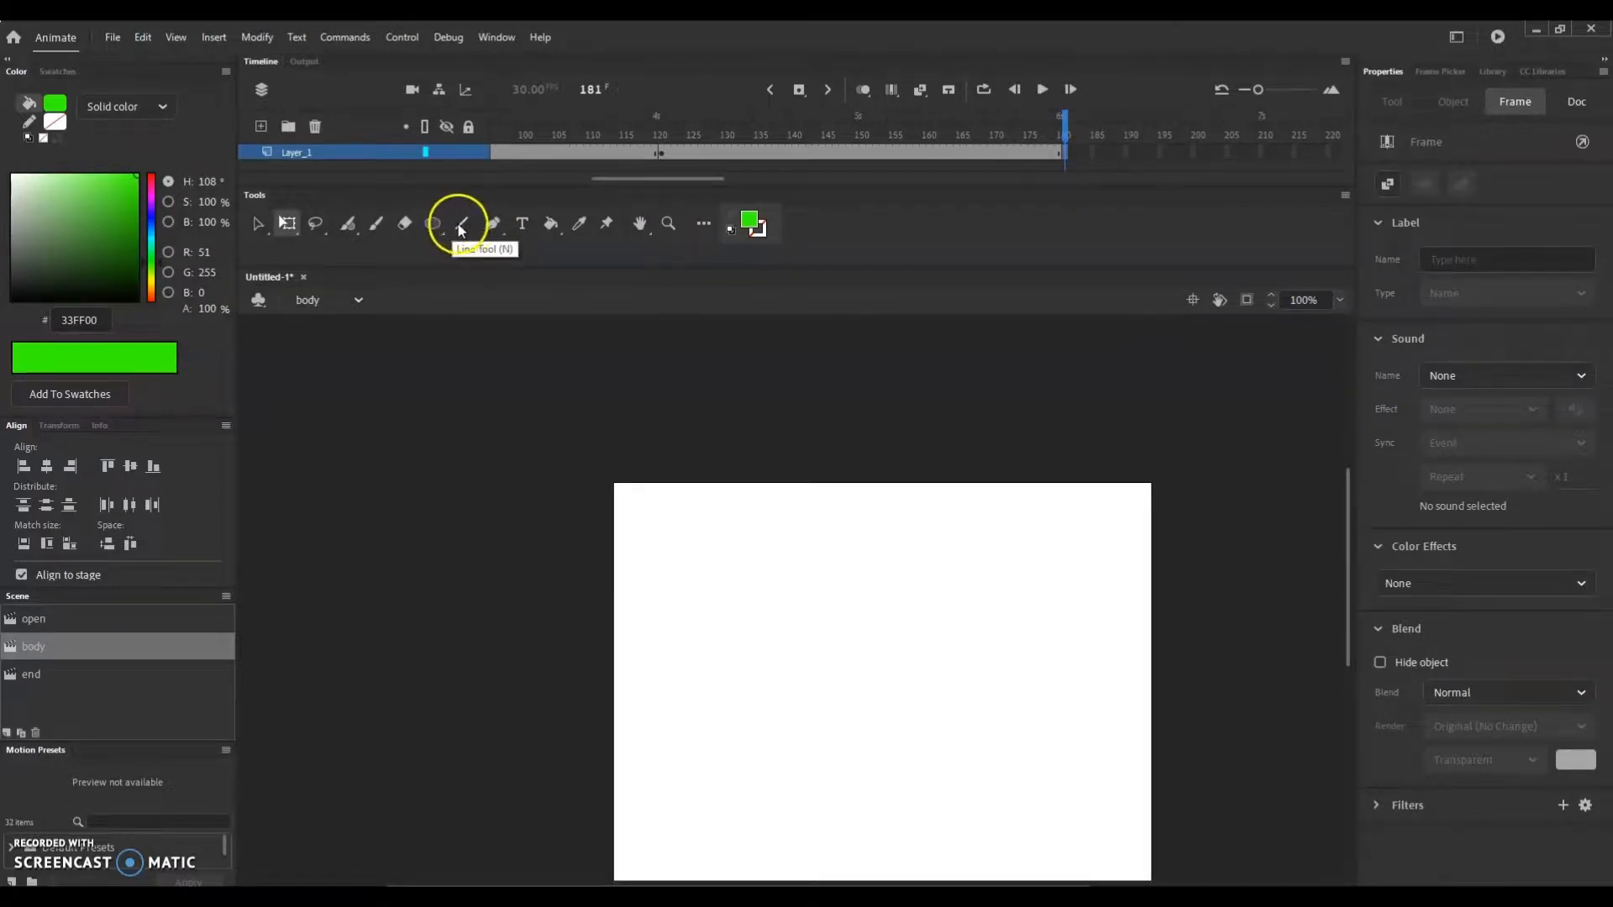
click(460, 225)
drag(739, 568, 754, 682)
drag(692, 614, 885, 656)
drag(870, 577, 839, 714)
drag(928, 619, 1046, 725)
drag(1038, 603, 960, 708)
drag(850, 573, 1090, 669)
drag(1090, 606, 909, 781)
mouse_move(680, 588)
mouse_down()
mouse_move(922, 763)
mouse_move(1005, 770)
mouse_up()
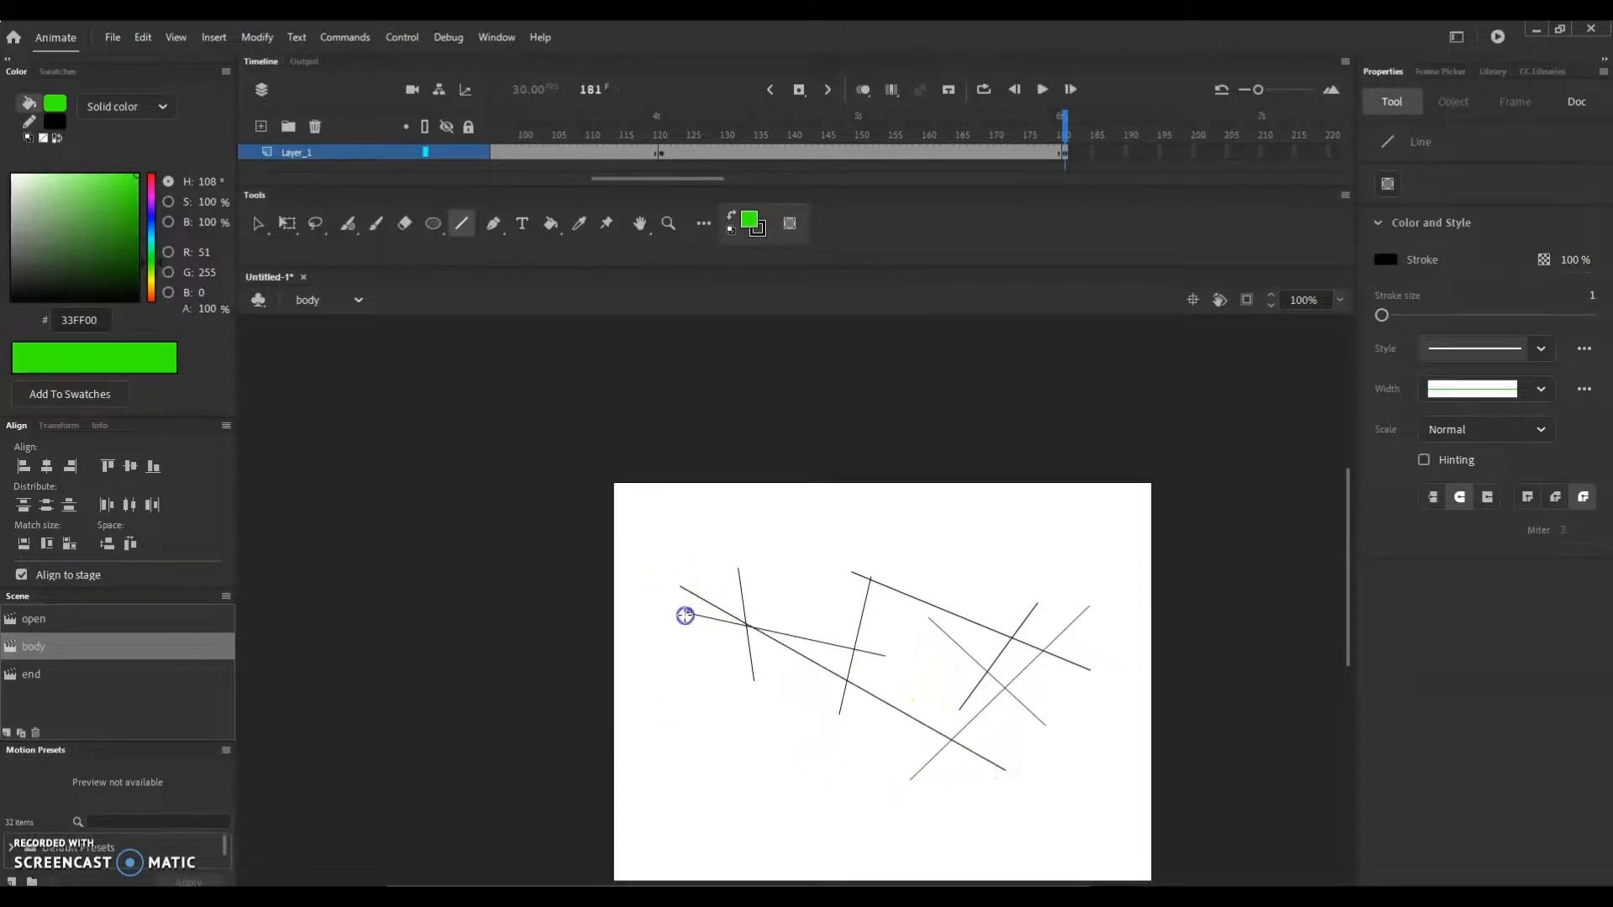
mouse_move(685, 616)
mouse_down()
mouse_move(882, 529)
mouse_move(1054, 614)
mouse_up()
mouse_move(1116, 626)
mouse_down()
mouse_move(935, 819)
mouse_move(908, 820)
mouse_up()
drag(669, 734, 921, 872)
drag(863, 862, 1081, 782)
mouse_move(672, 739)
mouse_down()
mouse_move(910, 662)
mouse_move(911, 684)
mouse_move(1089, 833)
mouse_up()
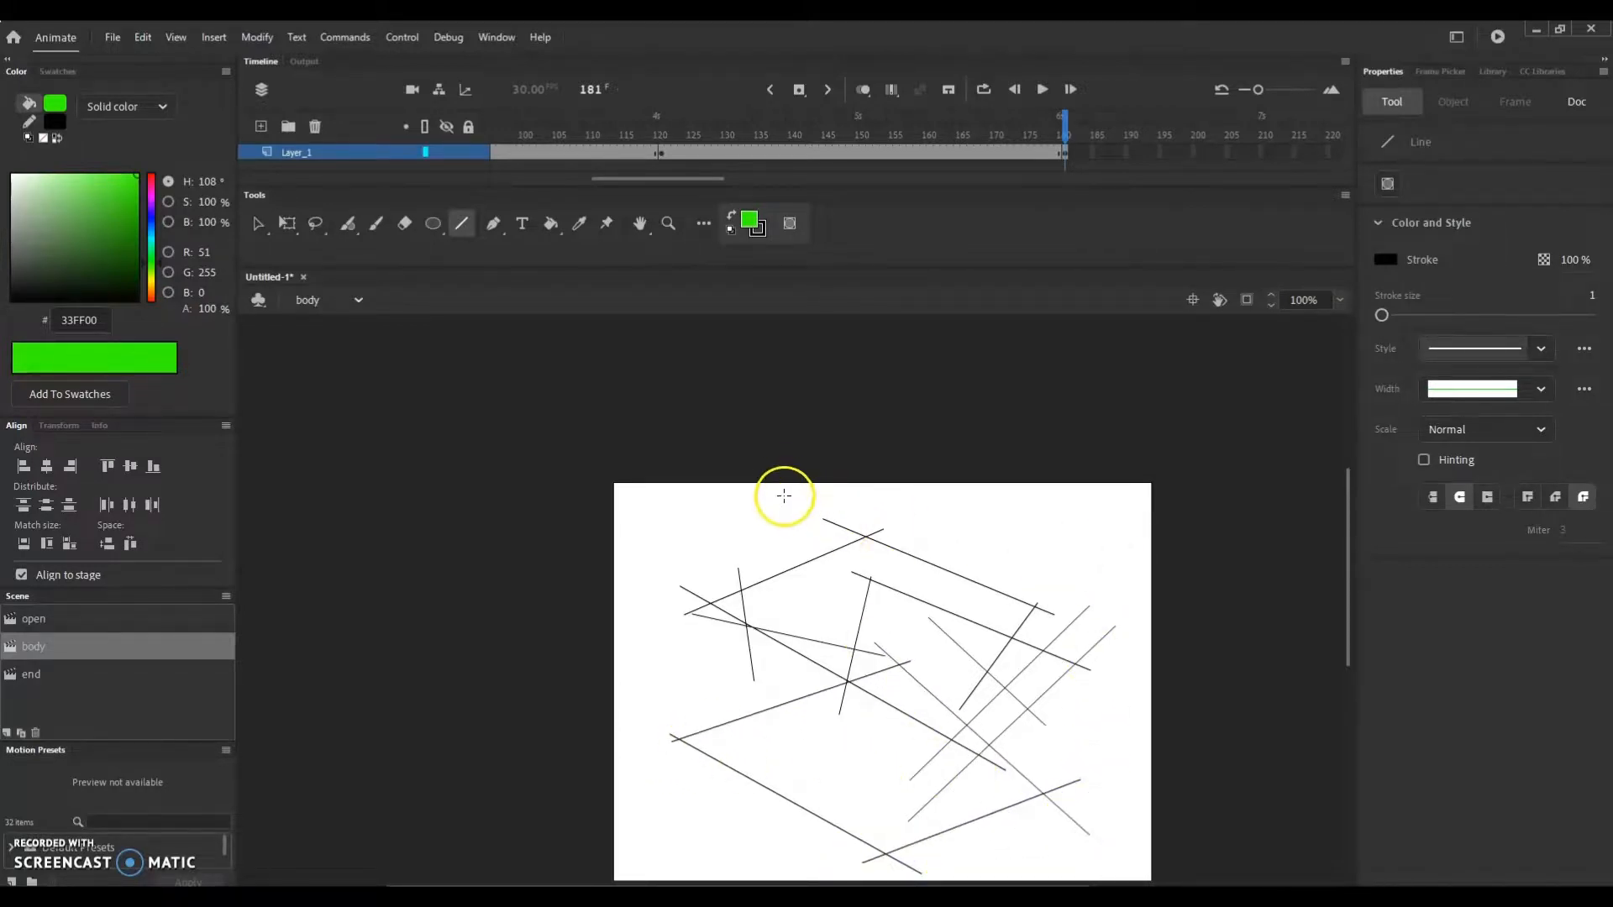
Fill three enclosed areas between the crossing lines with green 33FF00 using the Paint Bucket.
scroll(785, 486, down, 3)
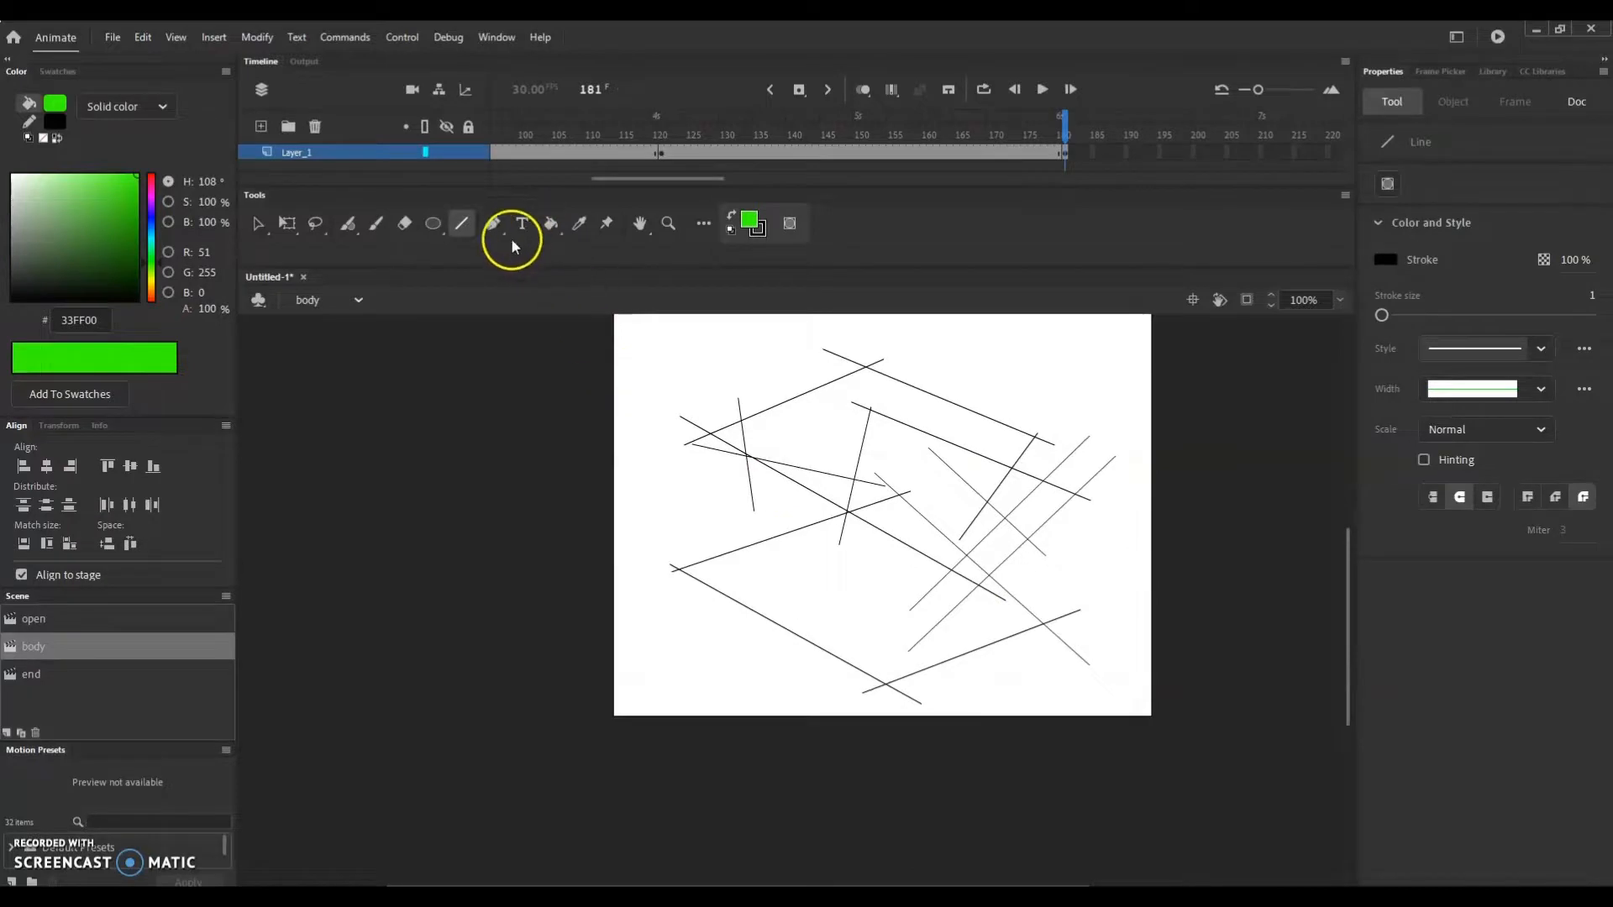
click(551, 223)
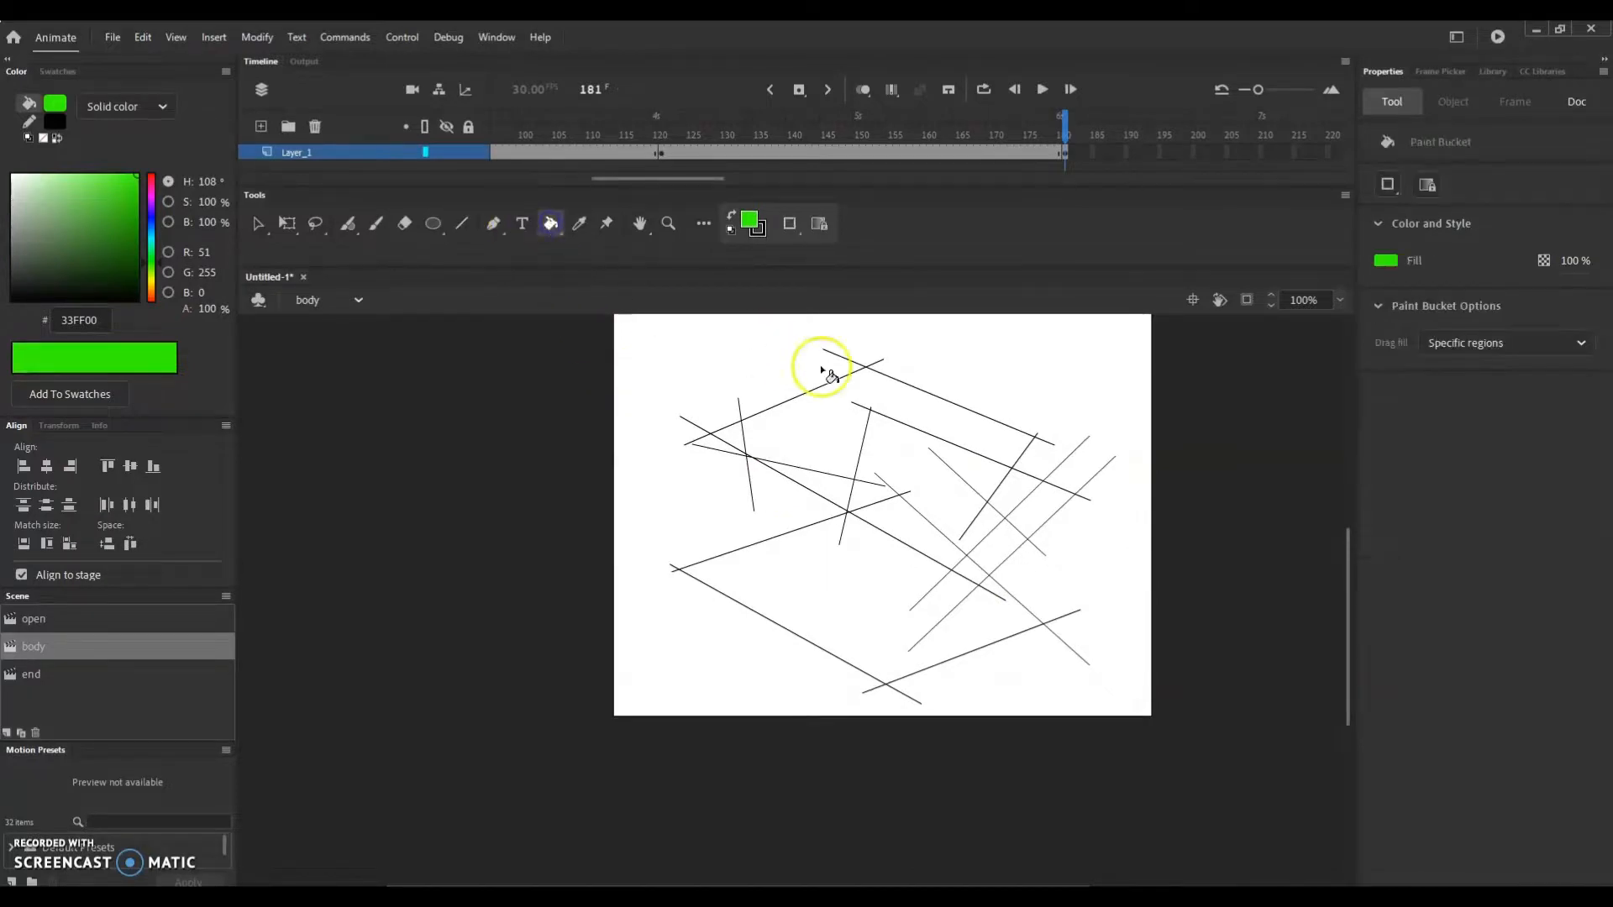
click(829, 424)
click(1027, 517)
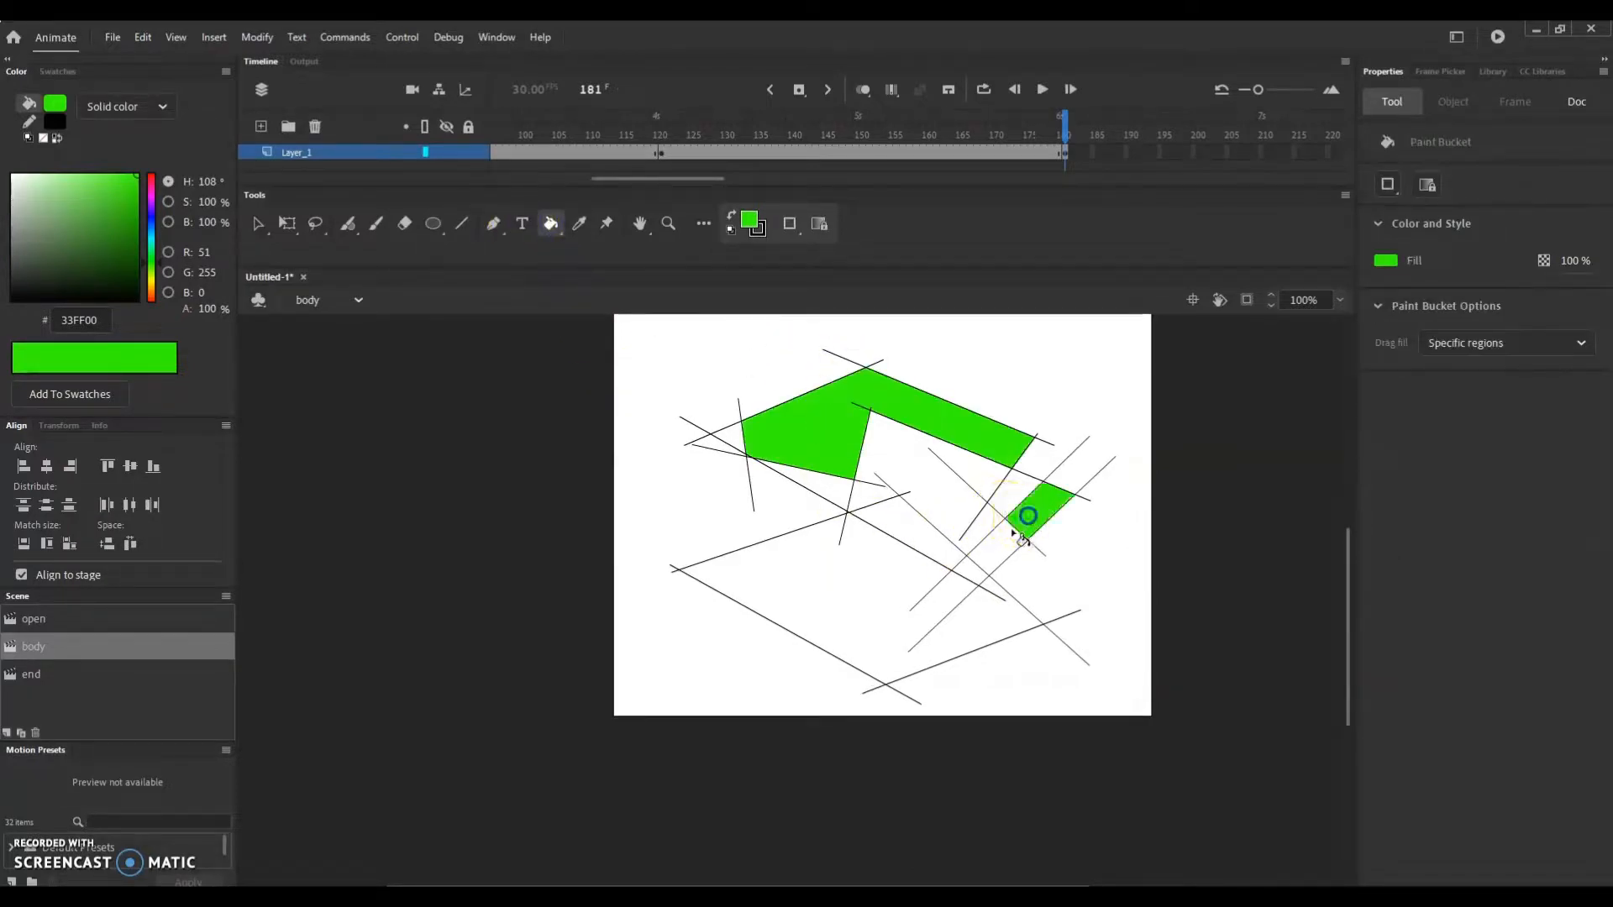
click(924, 546)
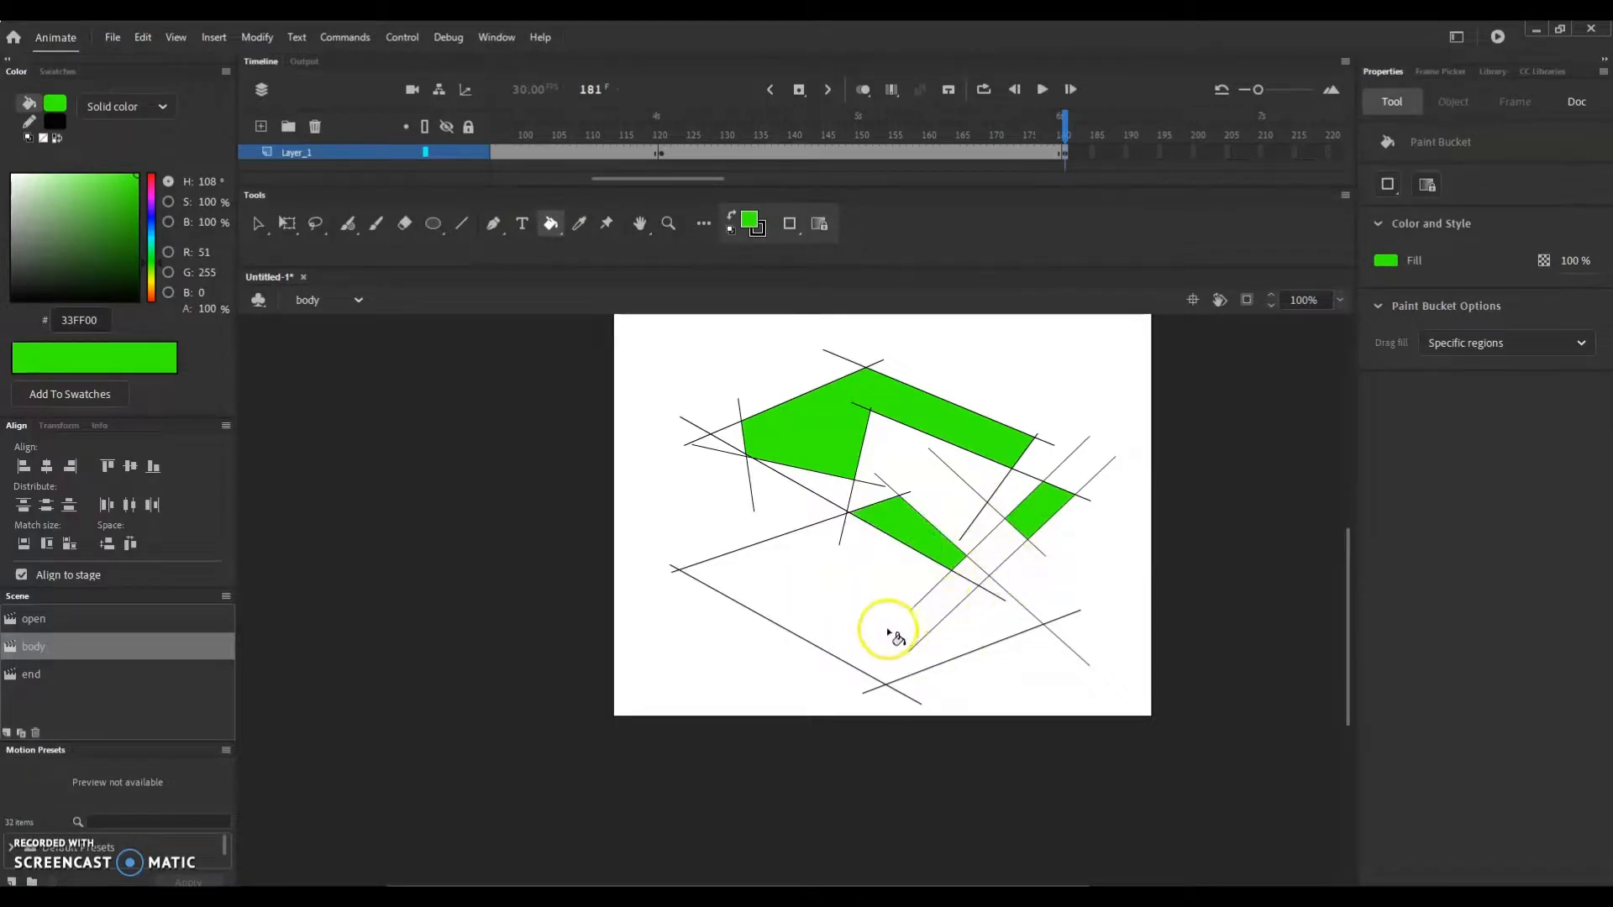
click(716, 444)
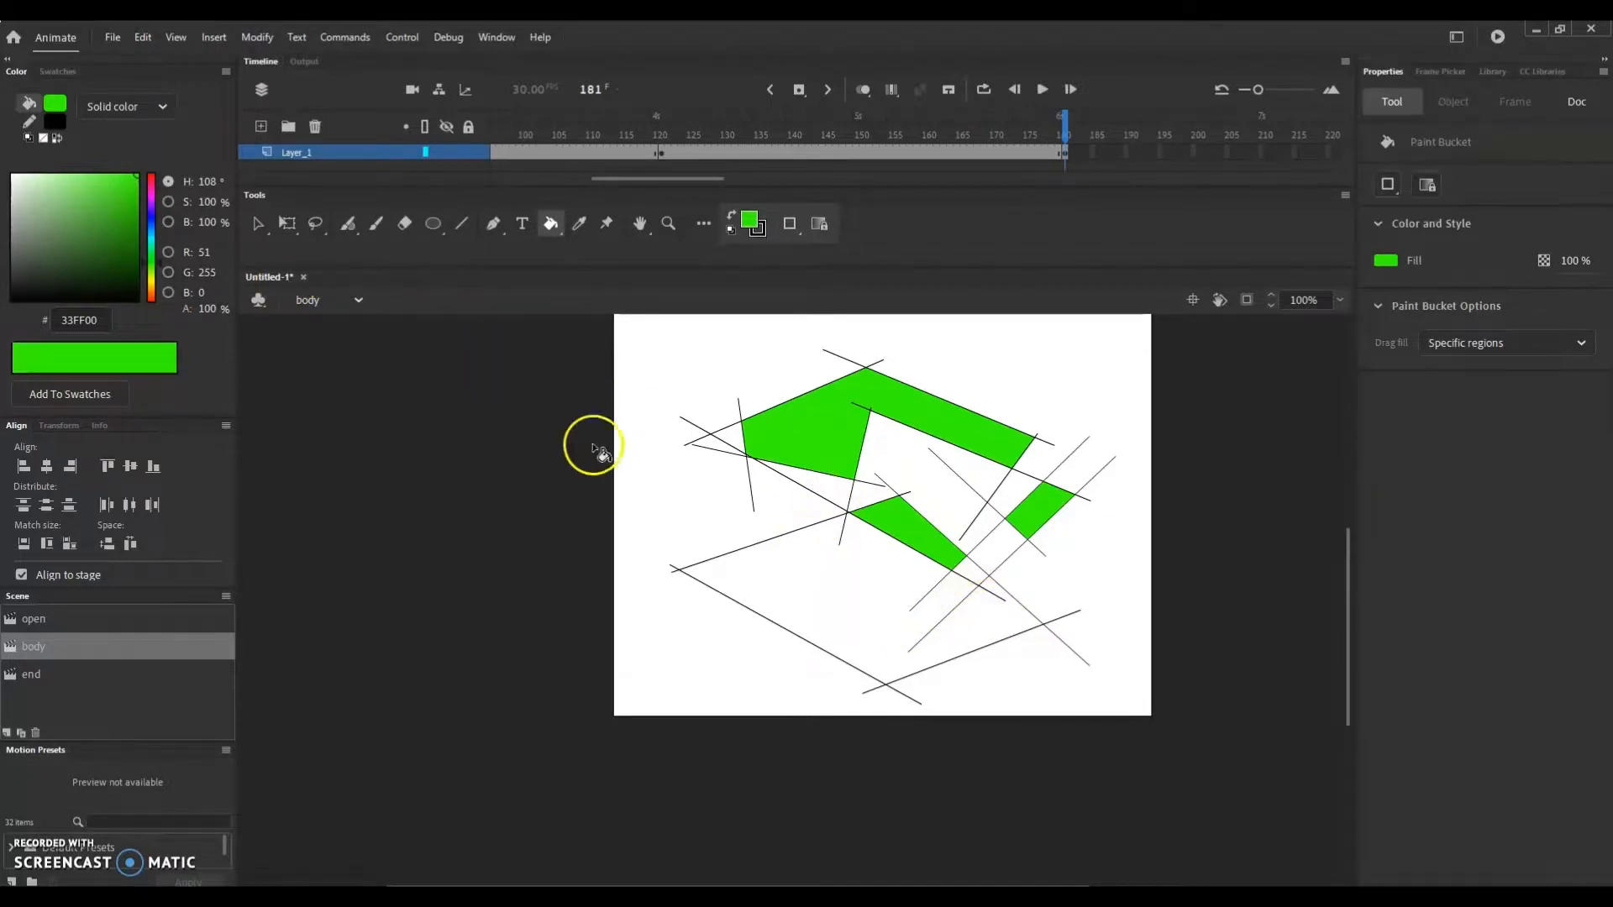
scroll(667, 477, up, 3)
scroll(666, 477, down, 3)
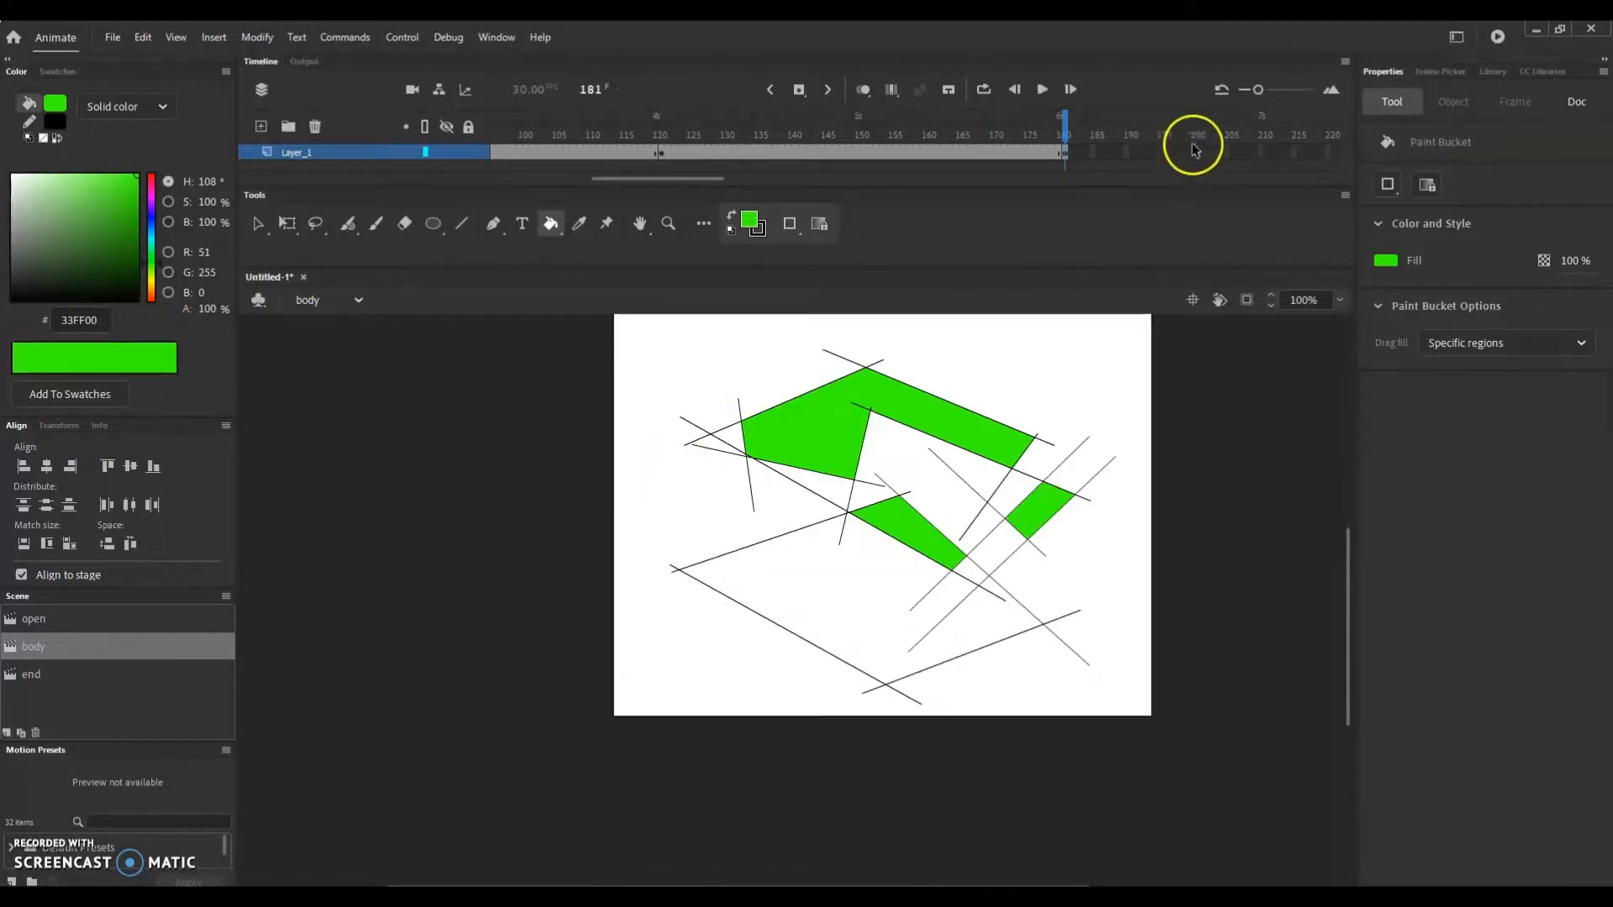
Extend the line drawing's frames on Layer_1 to frame 221 and deselect the artwork.
click(1333, 155)
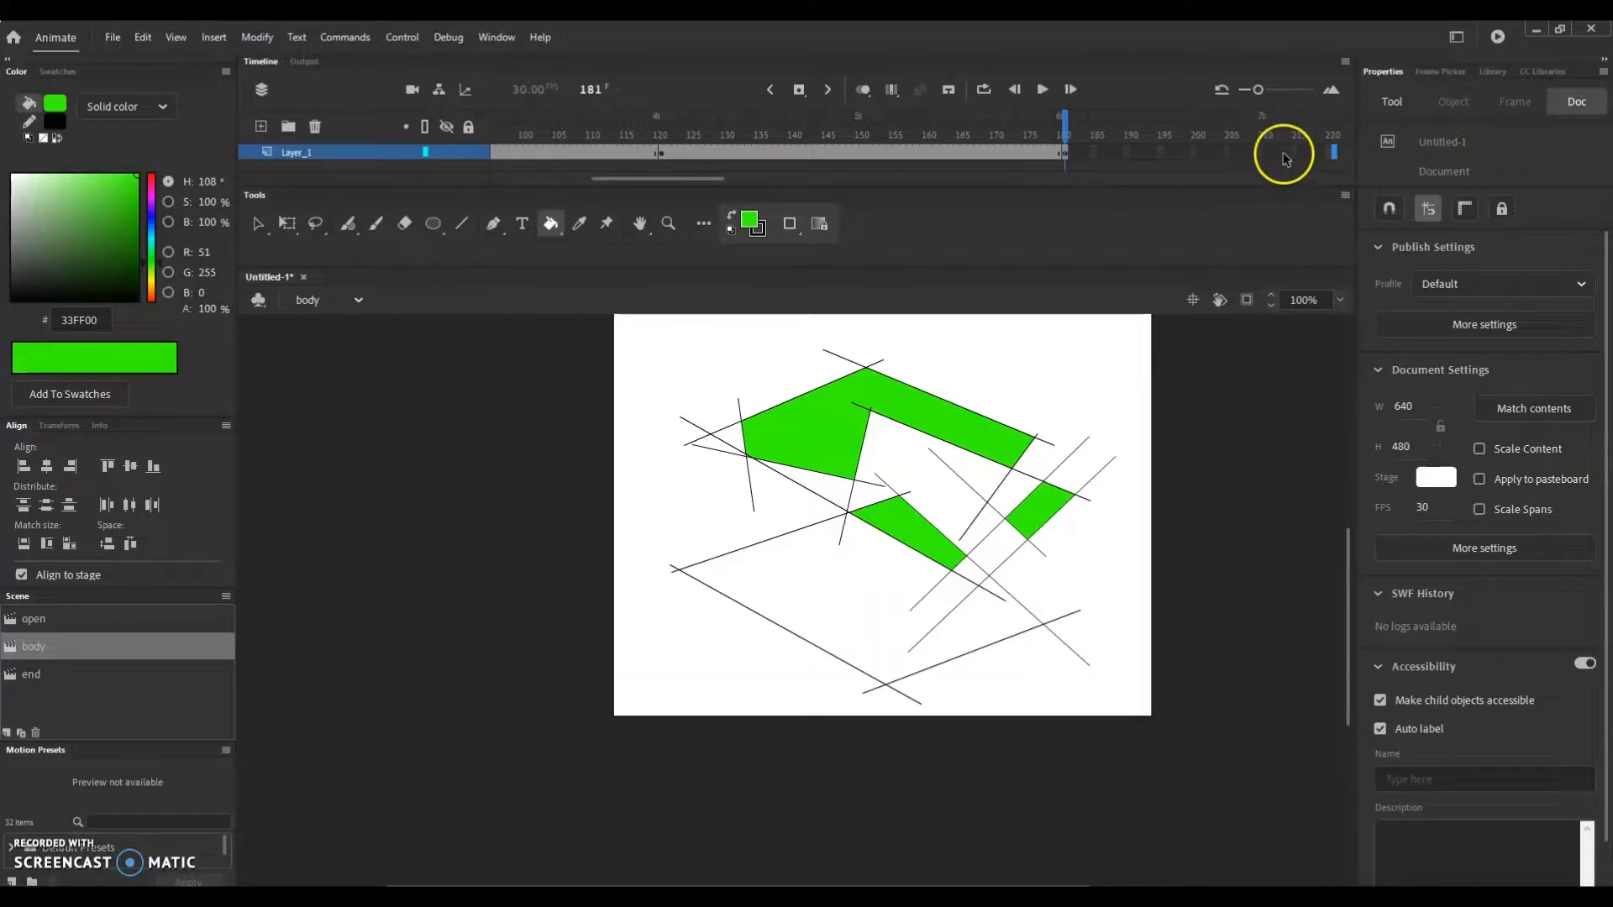
key(F5)
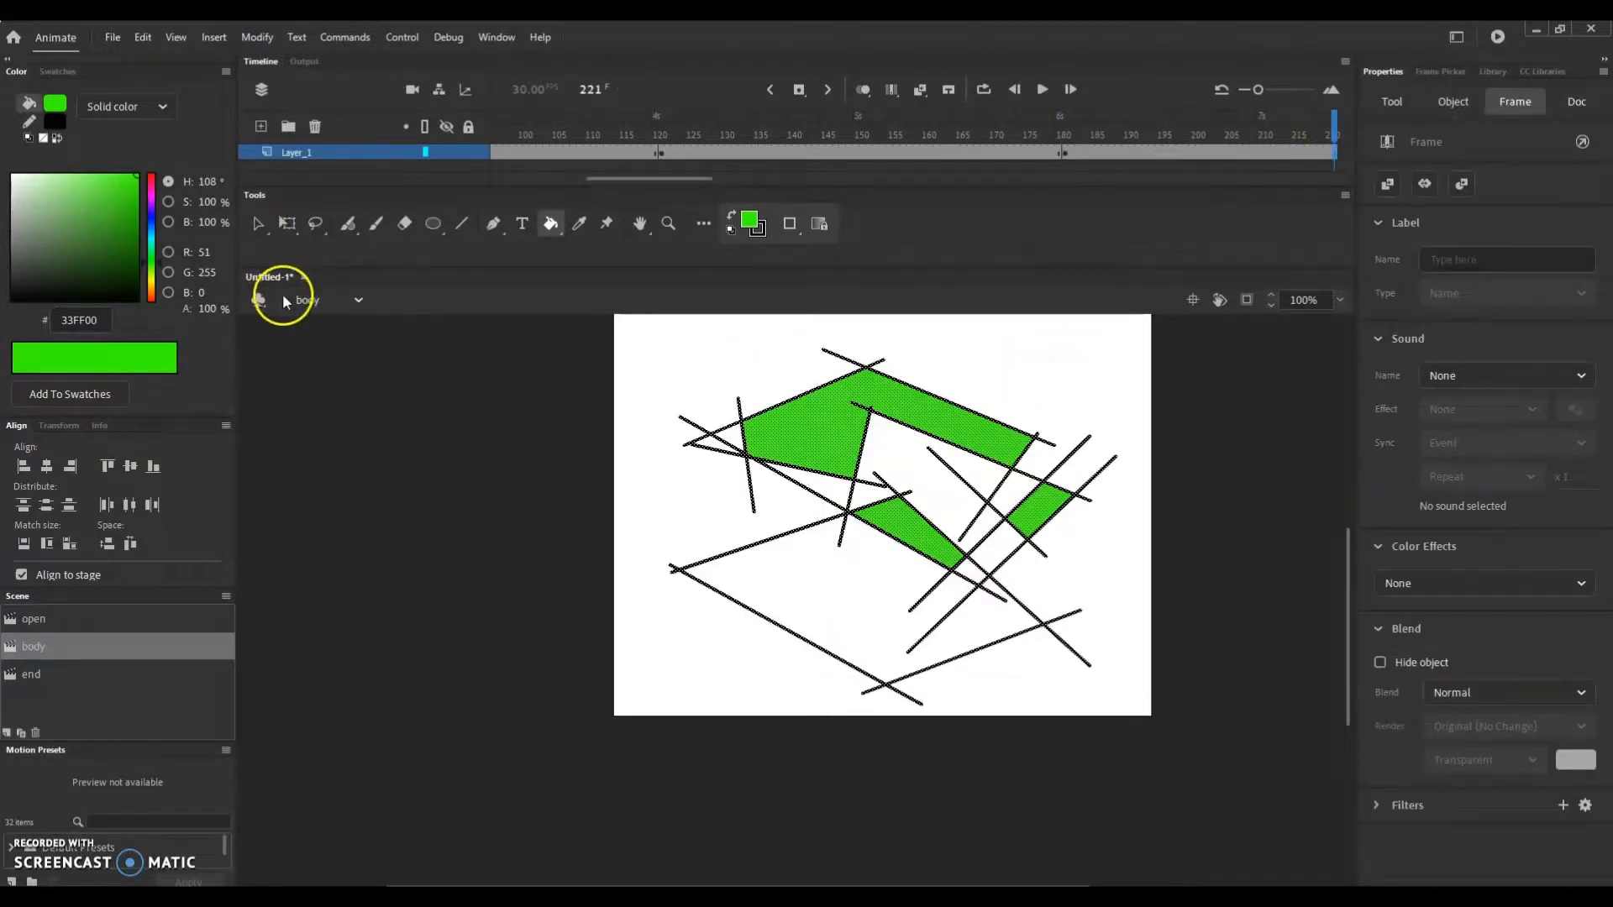
click(258, 225)
click(374, 422)
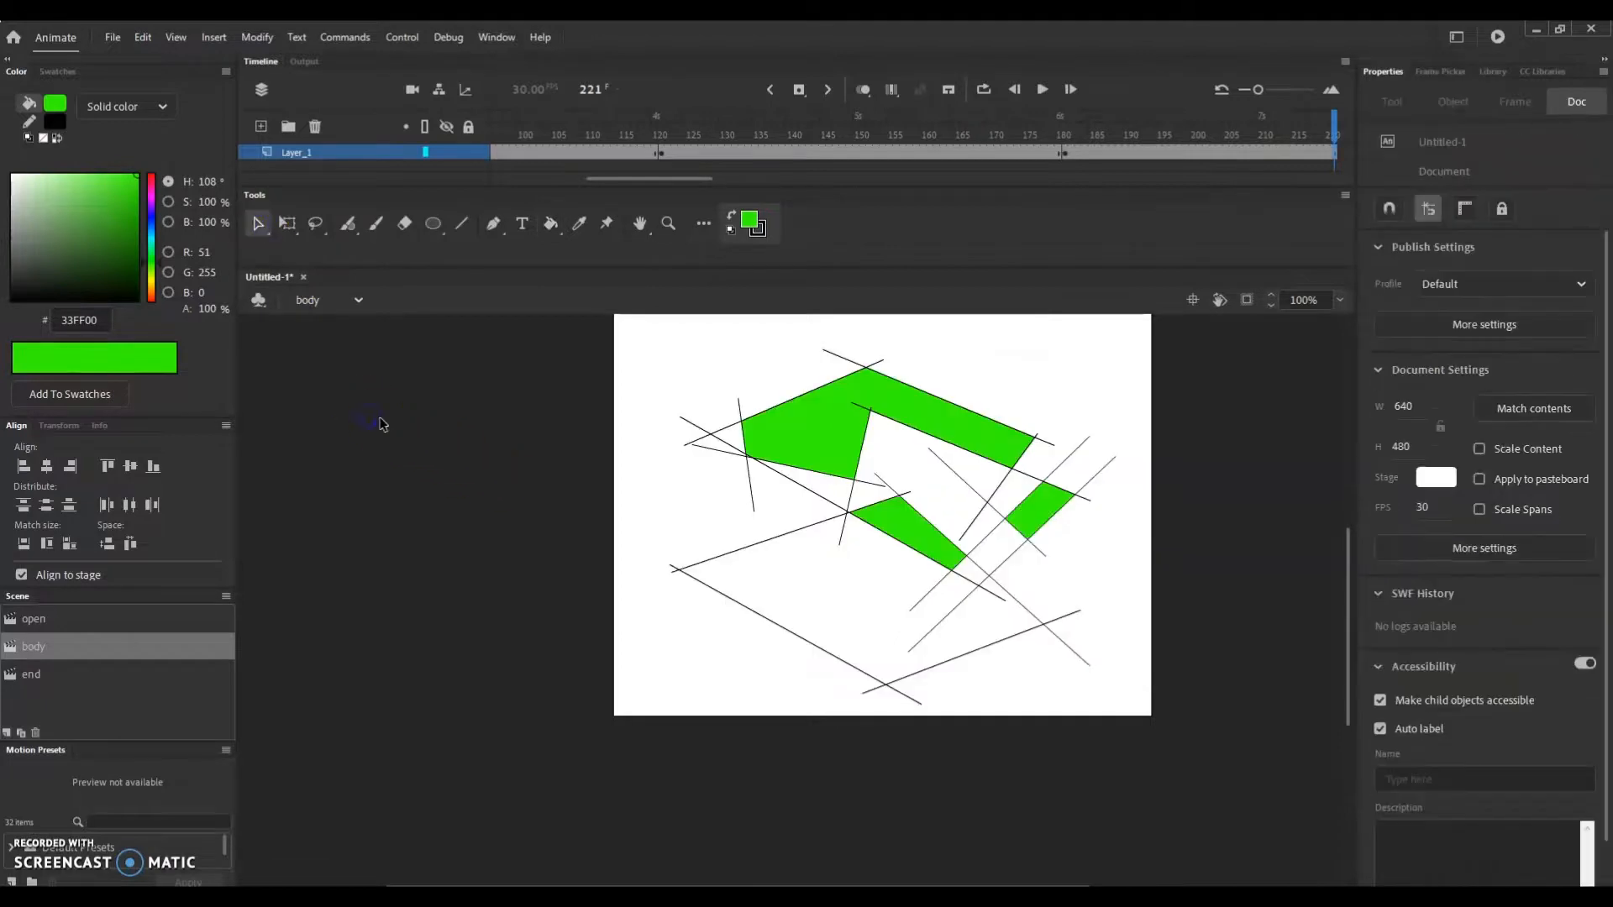
Return the body scene to frame 1 and review the open, body and end scenes.
drag(1348, 126, 378, 122)
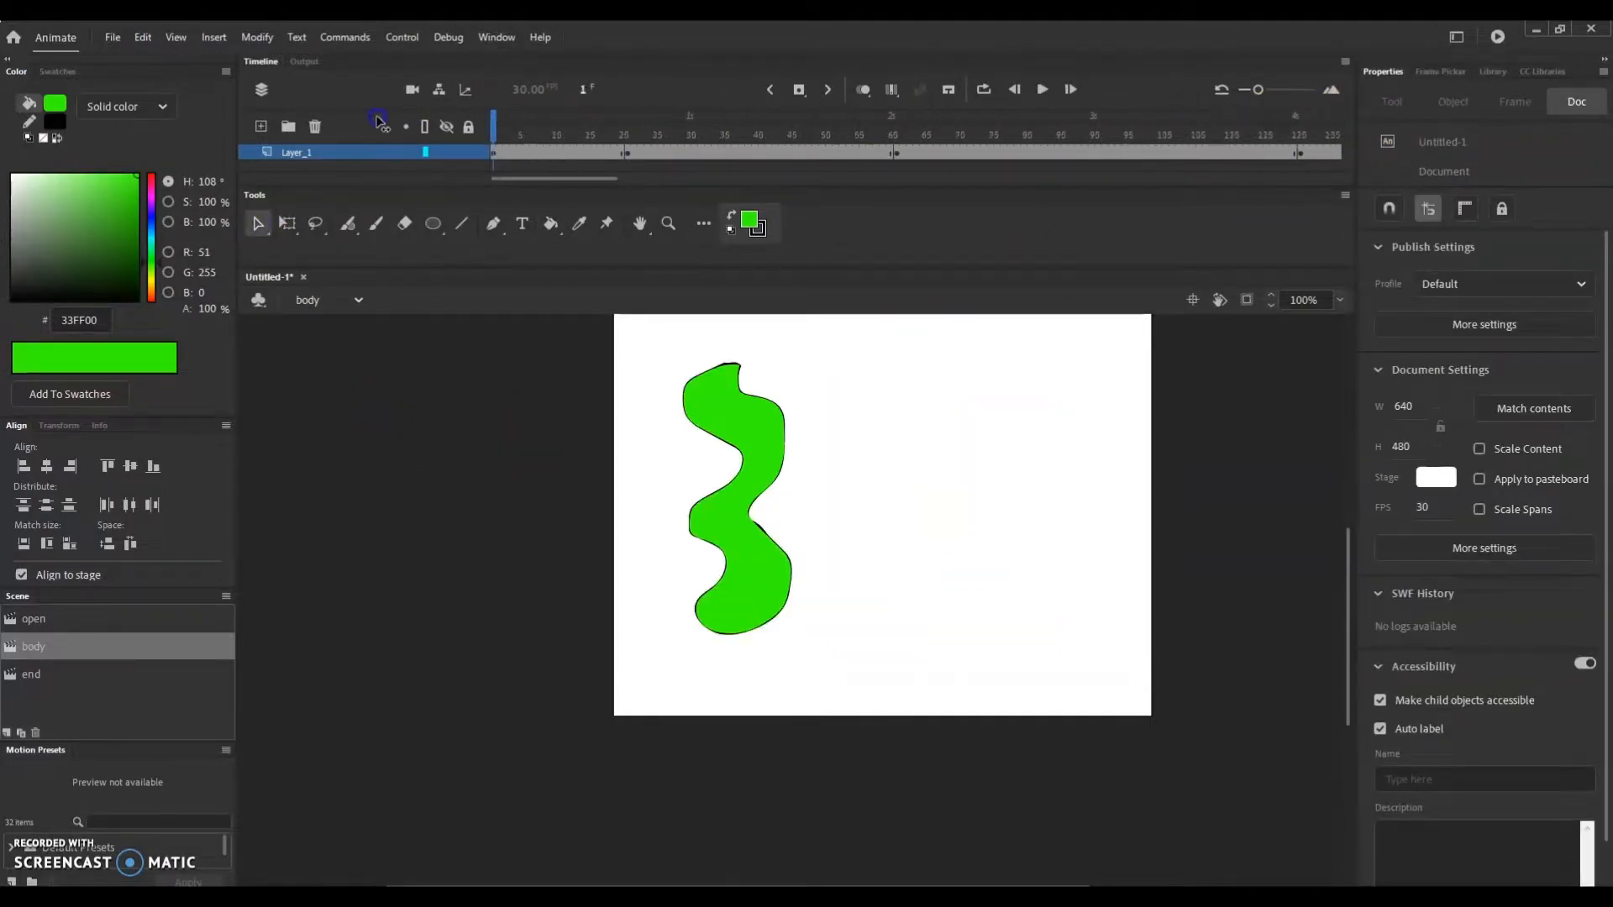
click(34, 621)
click(34, 648)
click(39, 622)
click(48, 647)
click(39, 674)
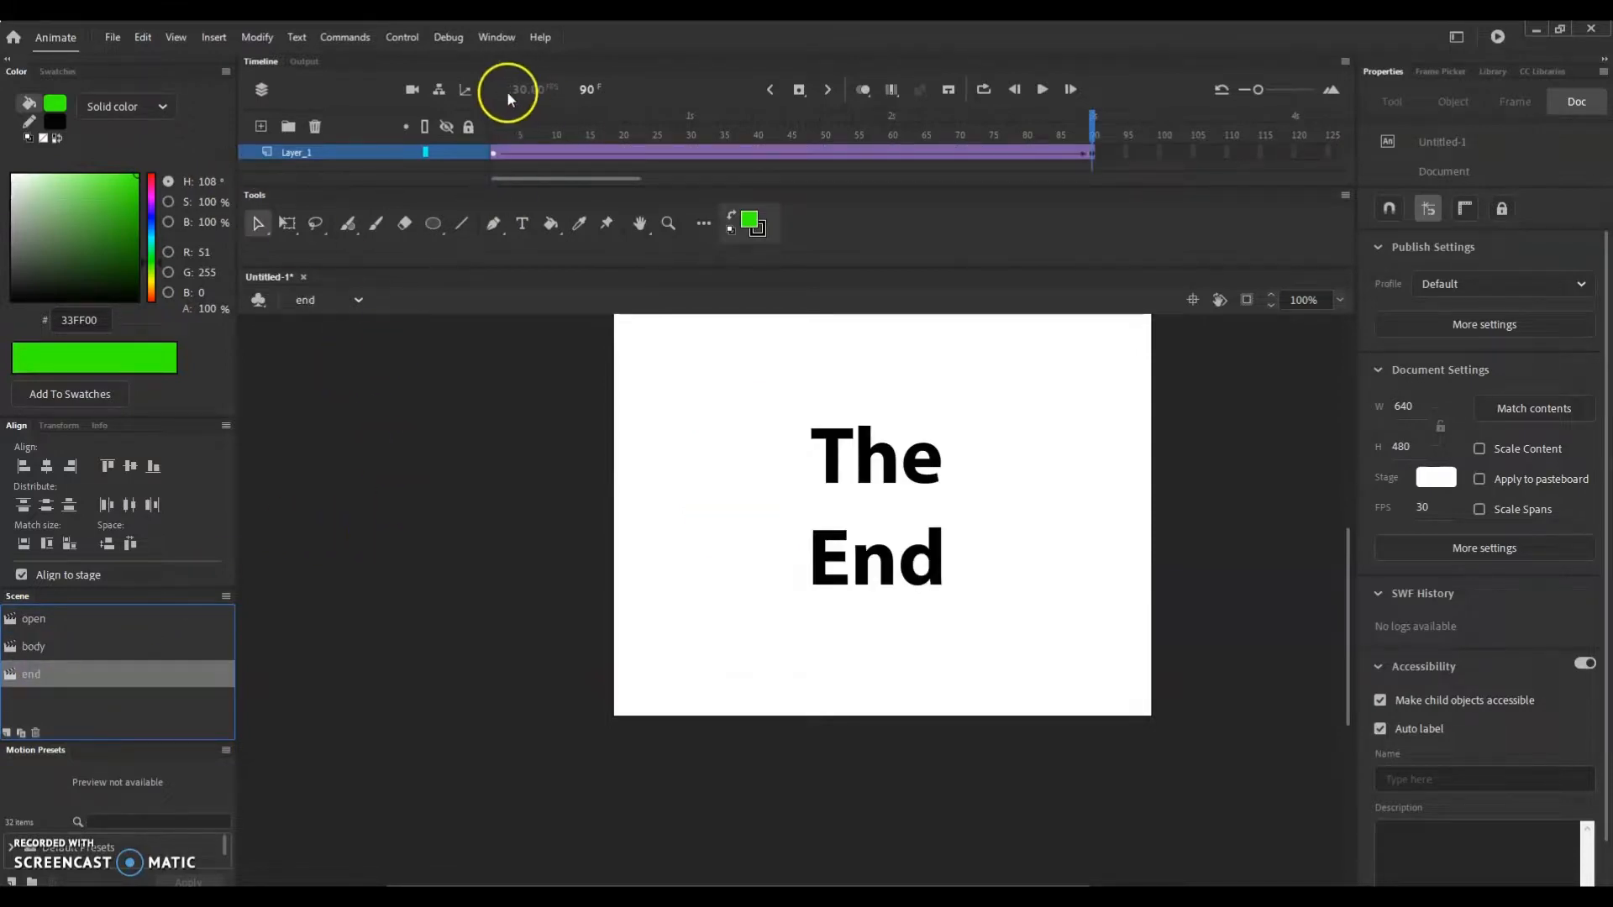
Test the whole movie in Animate, watch all scenes play, and close the preview window.
click(400, 37)
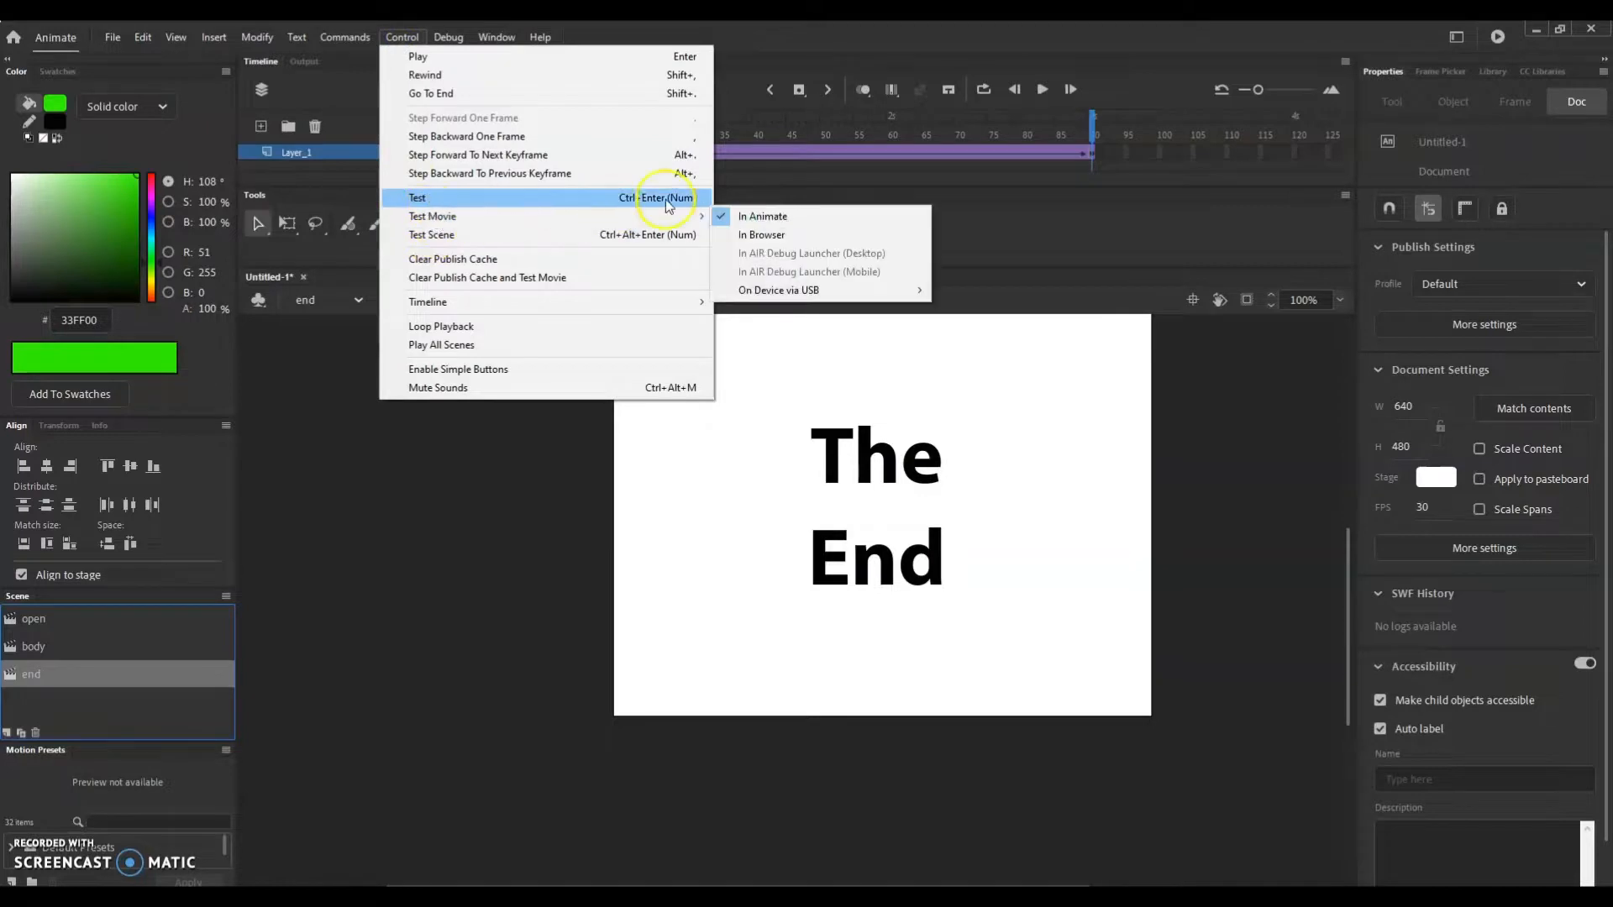
mouse_move(611, 220)
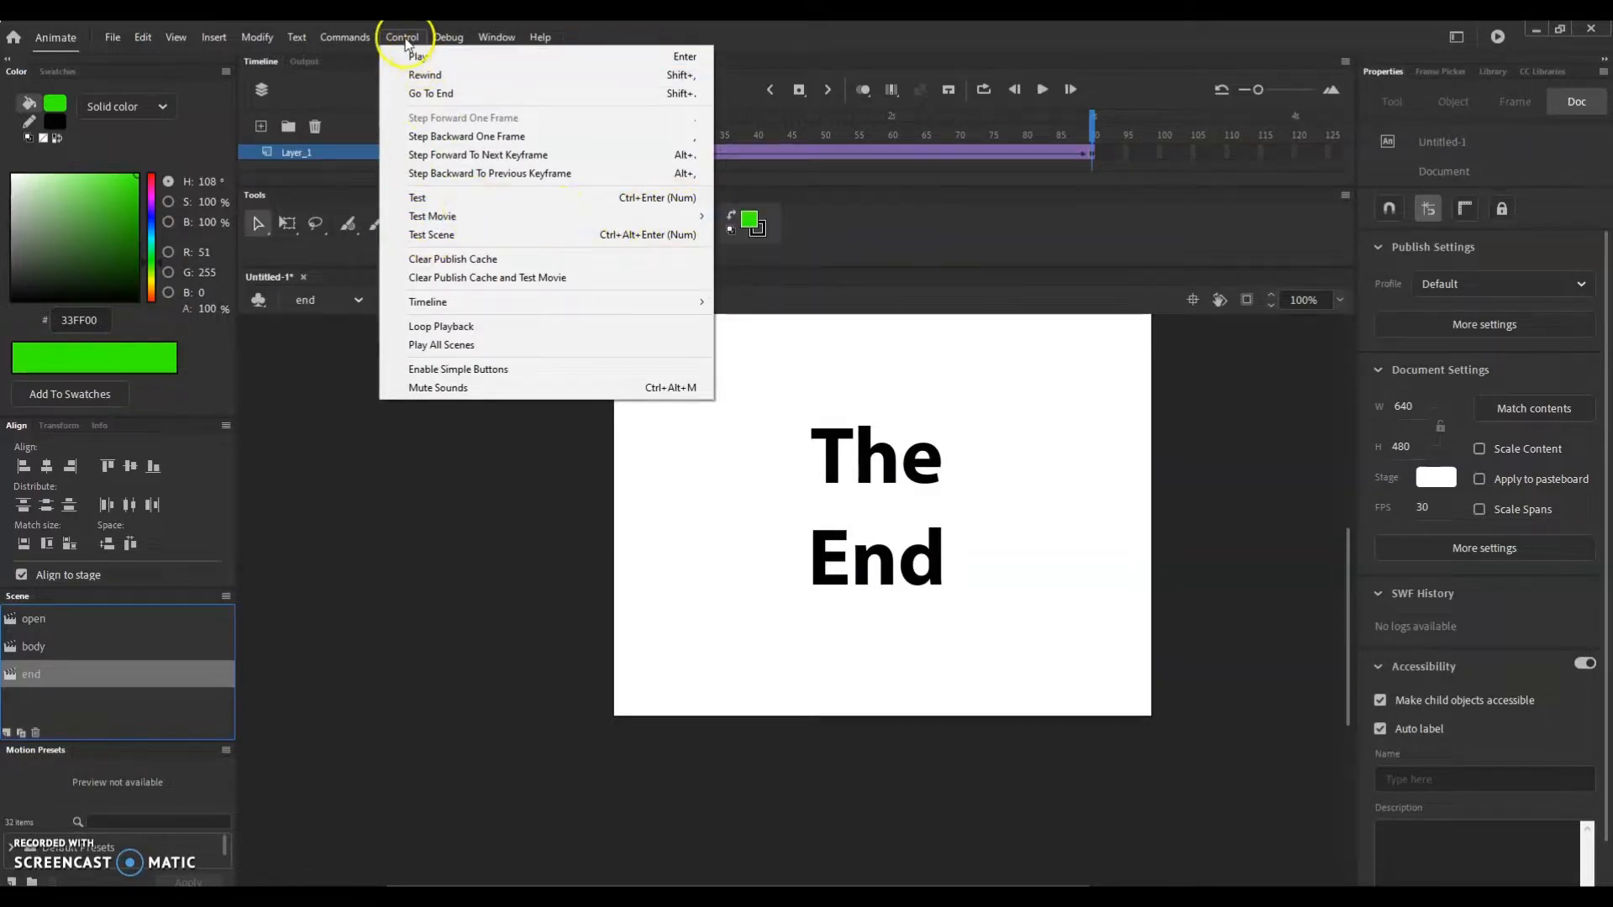
mouse_move(432, 219)
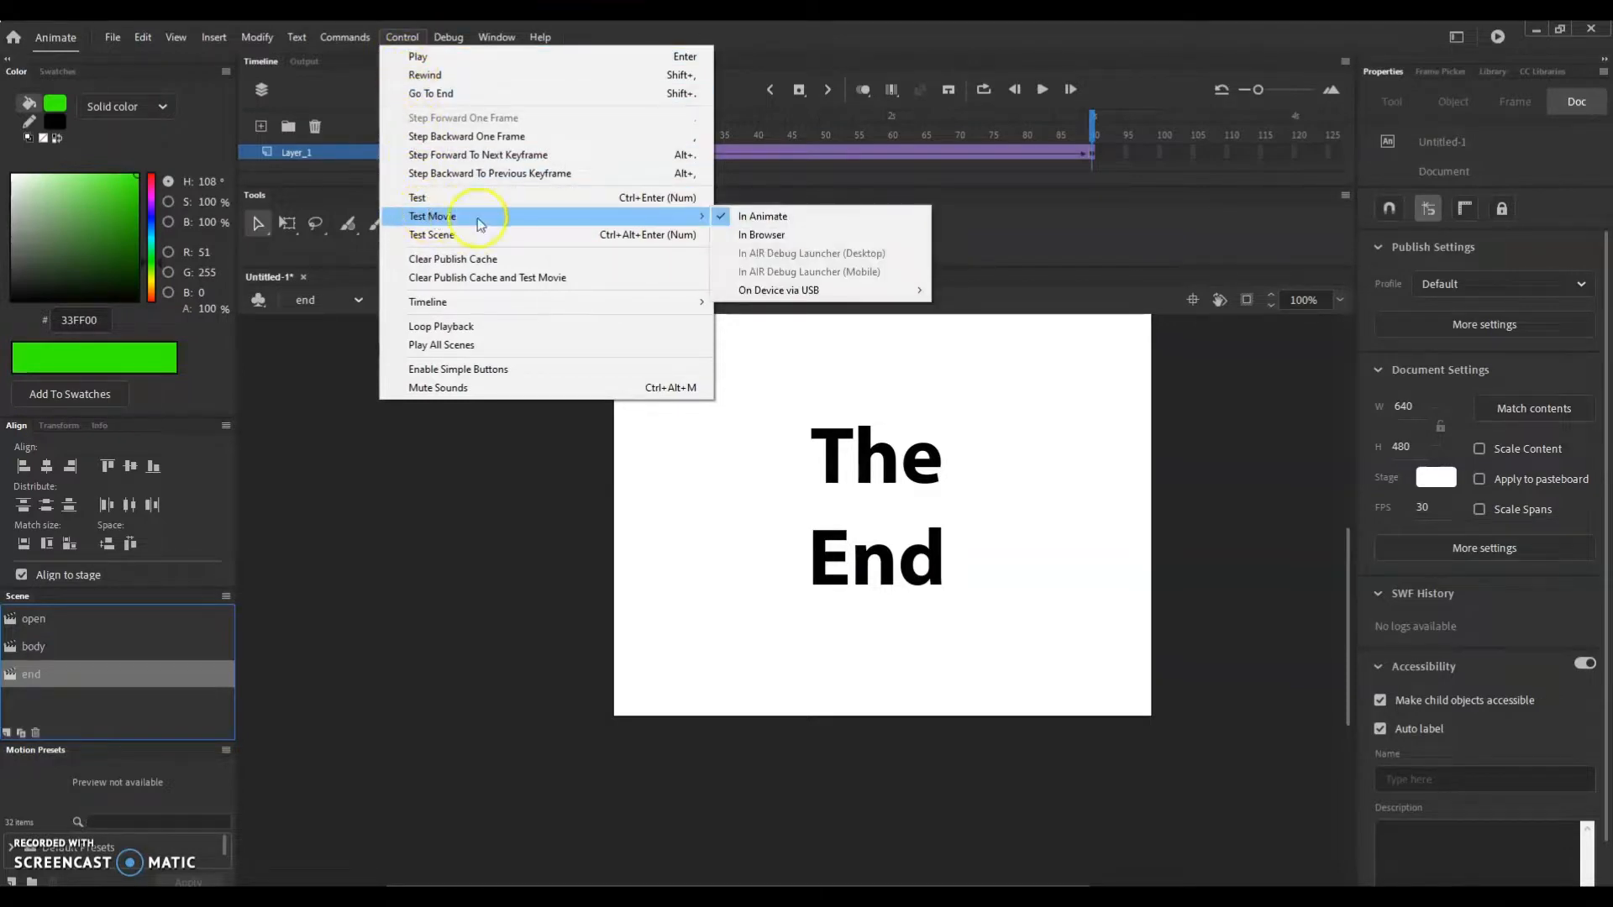
click(756, 218)
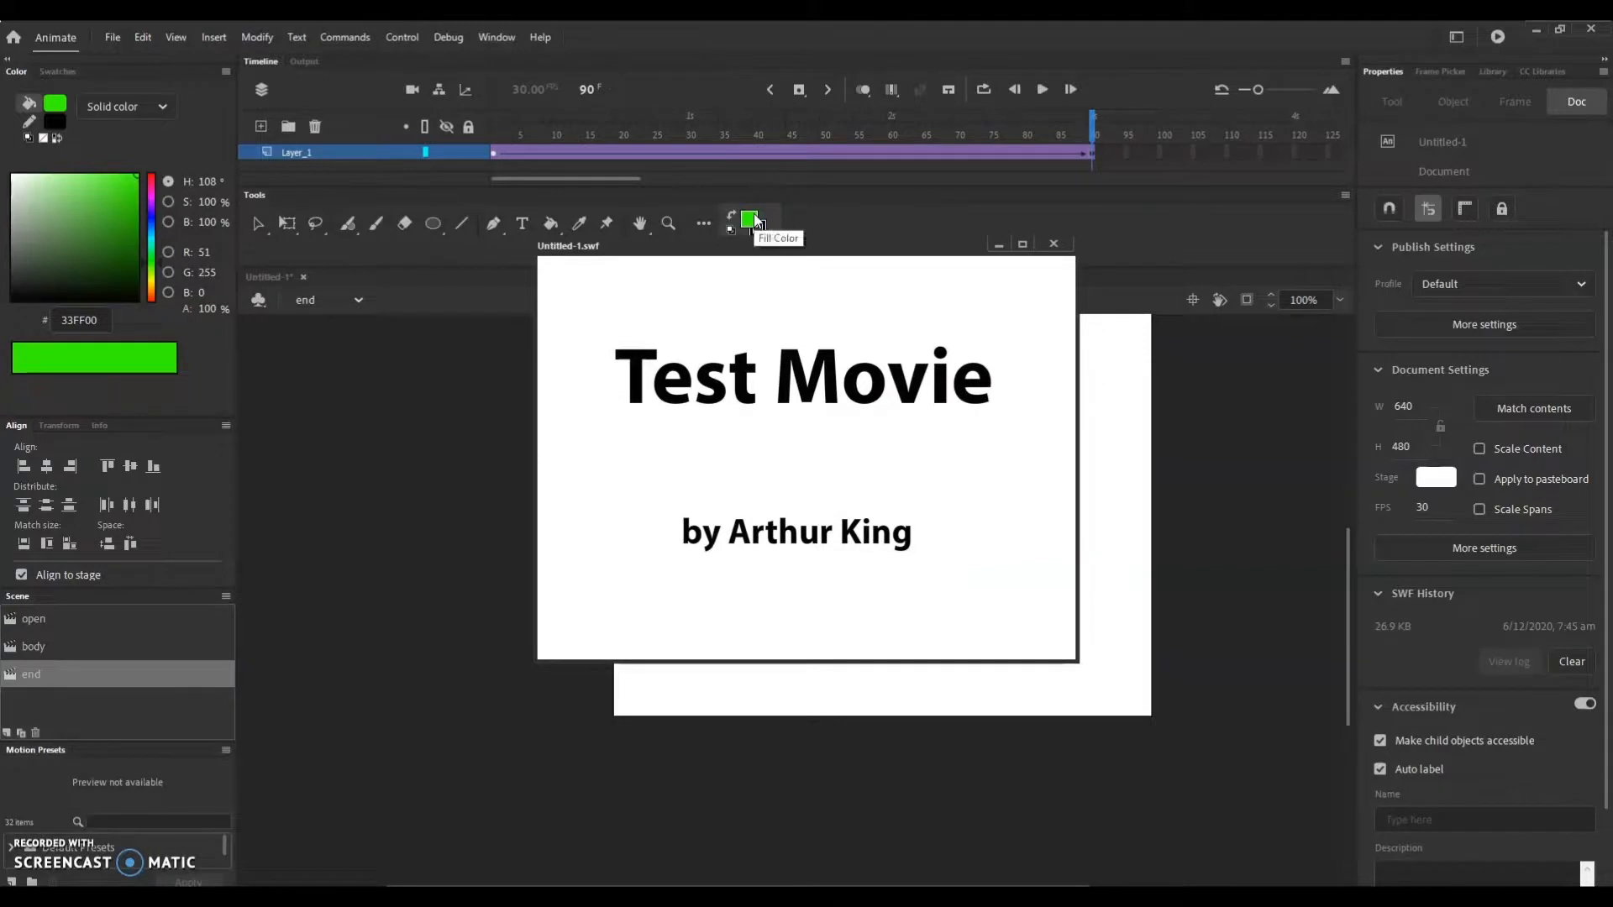
click(1083, 172)
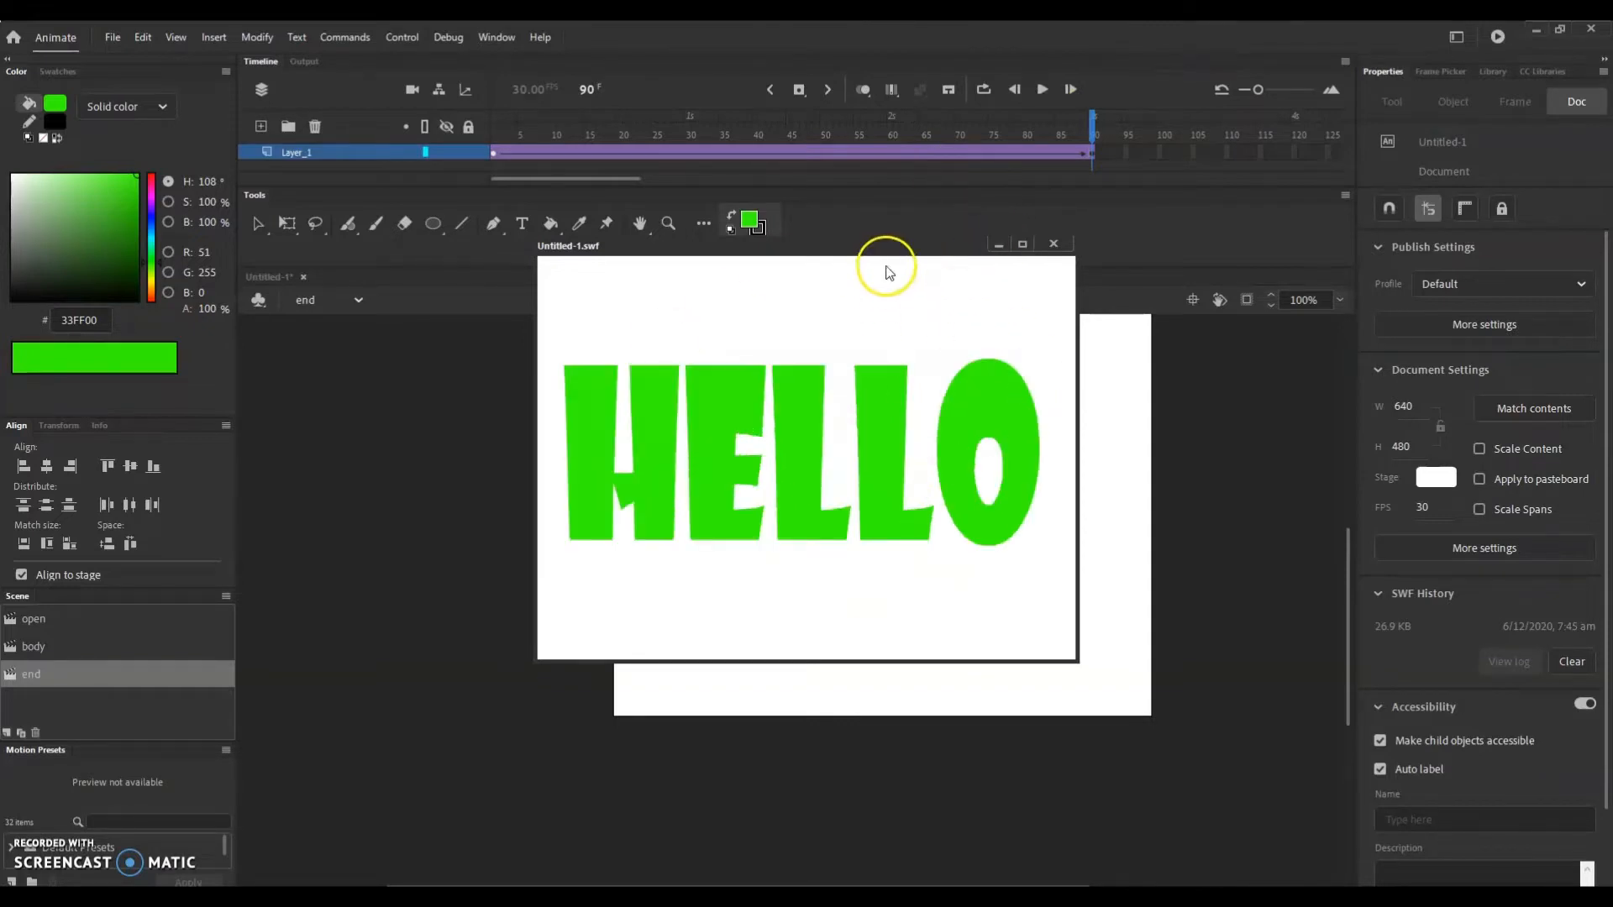
drag(868, 244, 774, 342)
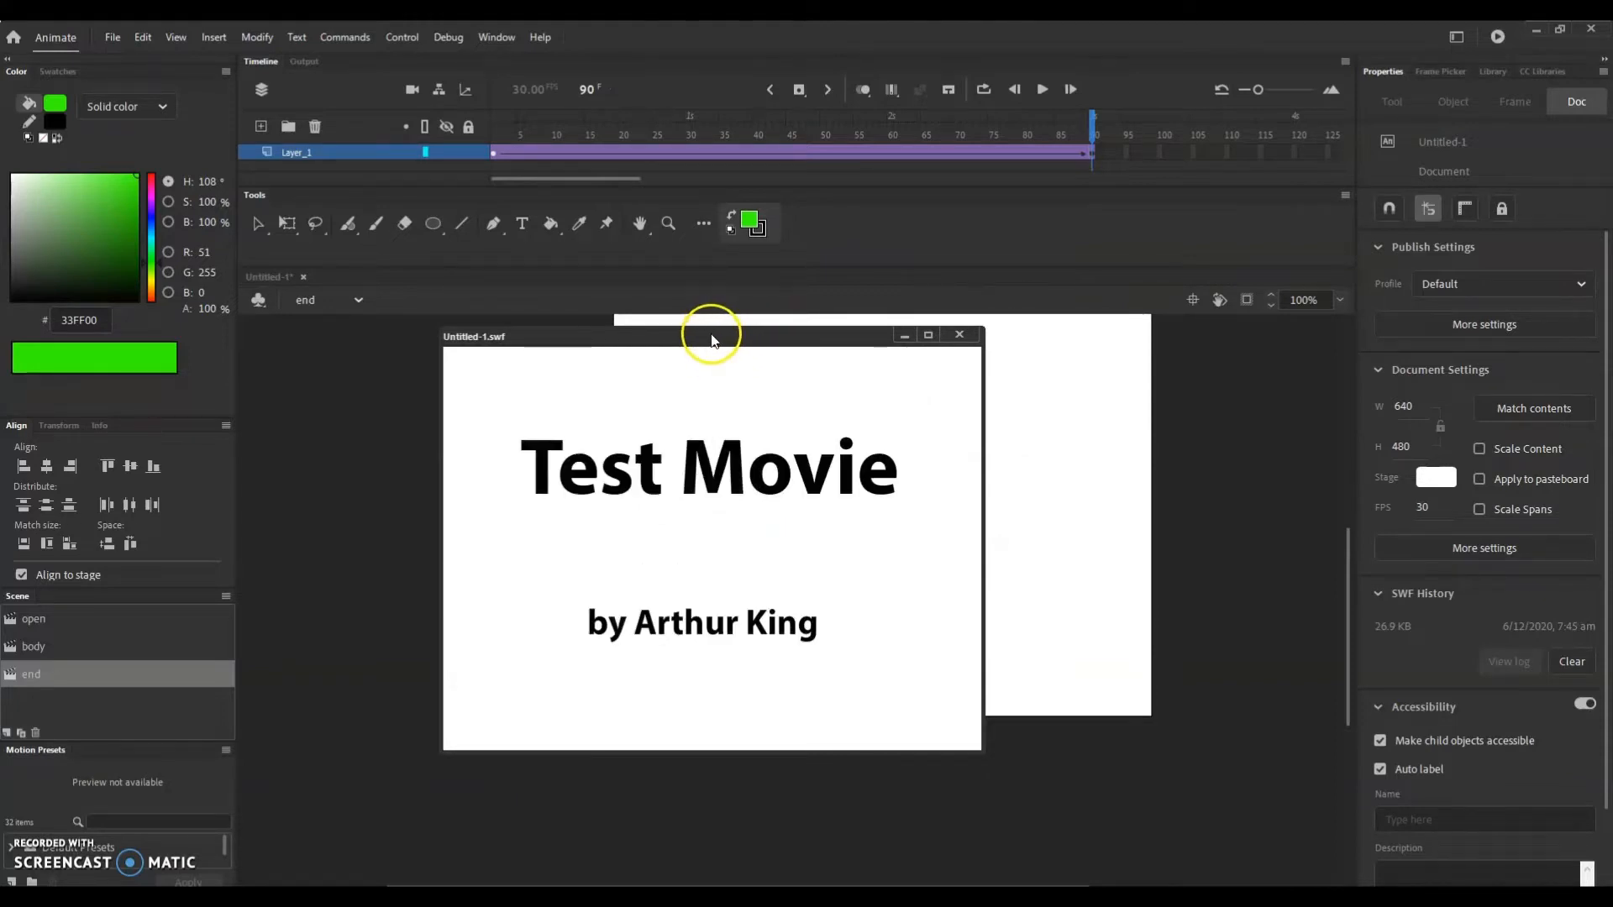
click(960, 335)
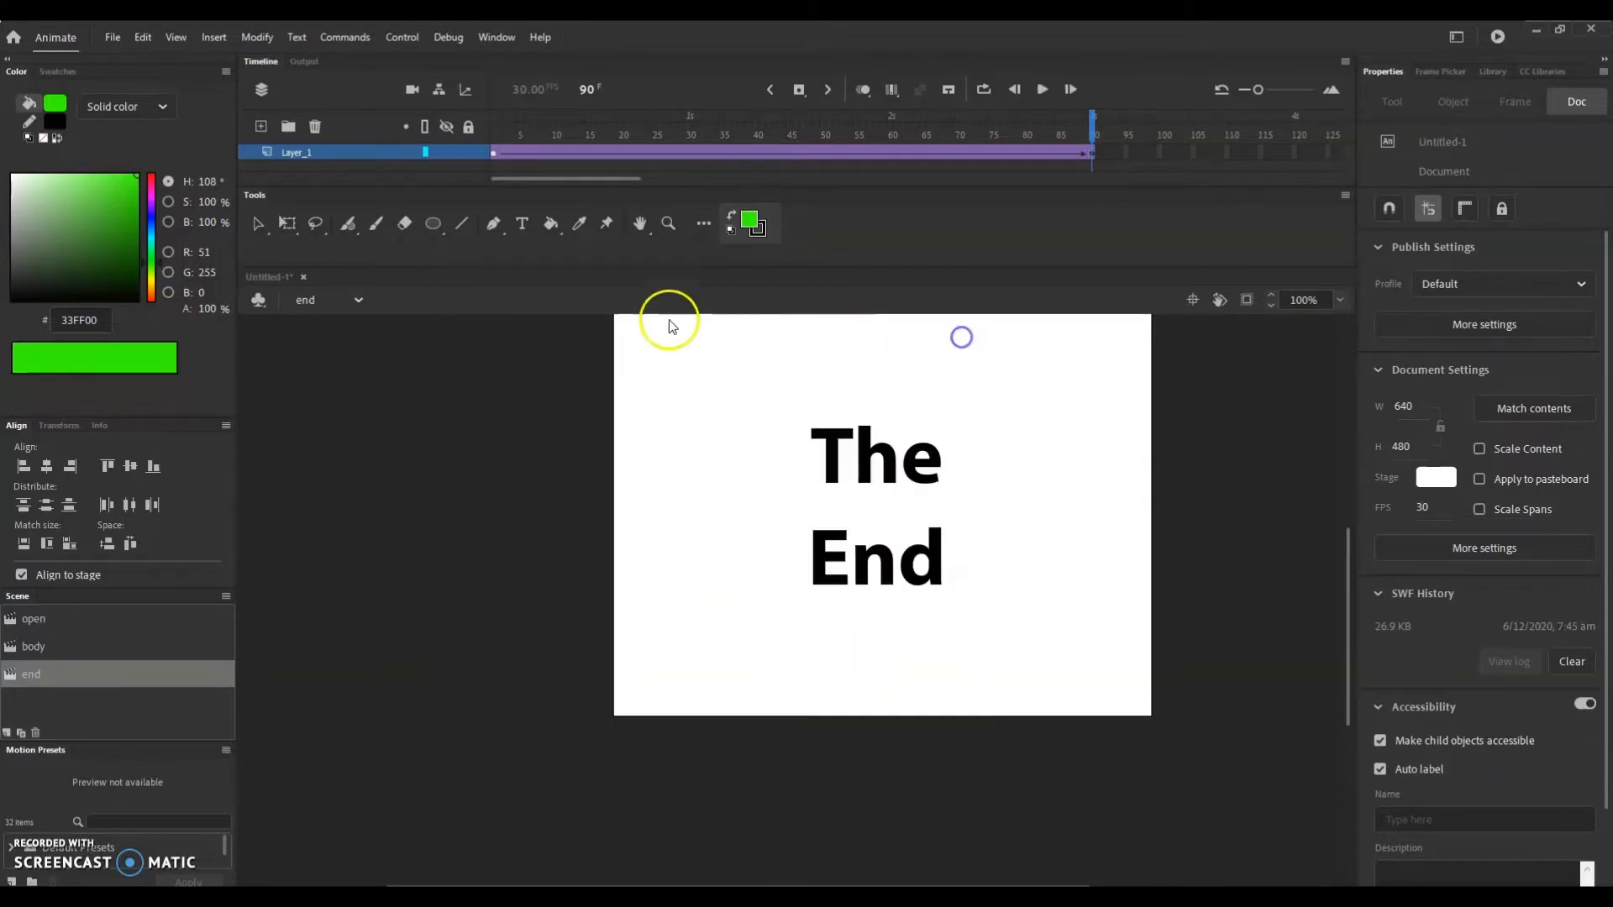
Export all scenes as a 640 × 480 video in H.264 format with the YouTube 1080p Full HD preset, starting the Adobe Media Encoder render queue immediately.
click(109, 40)
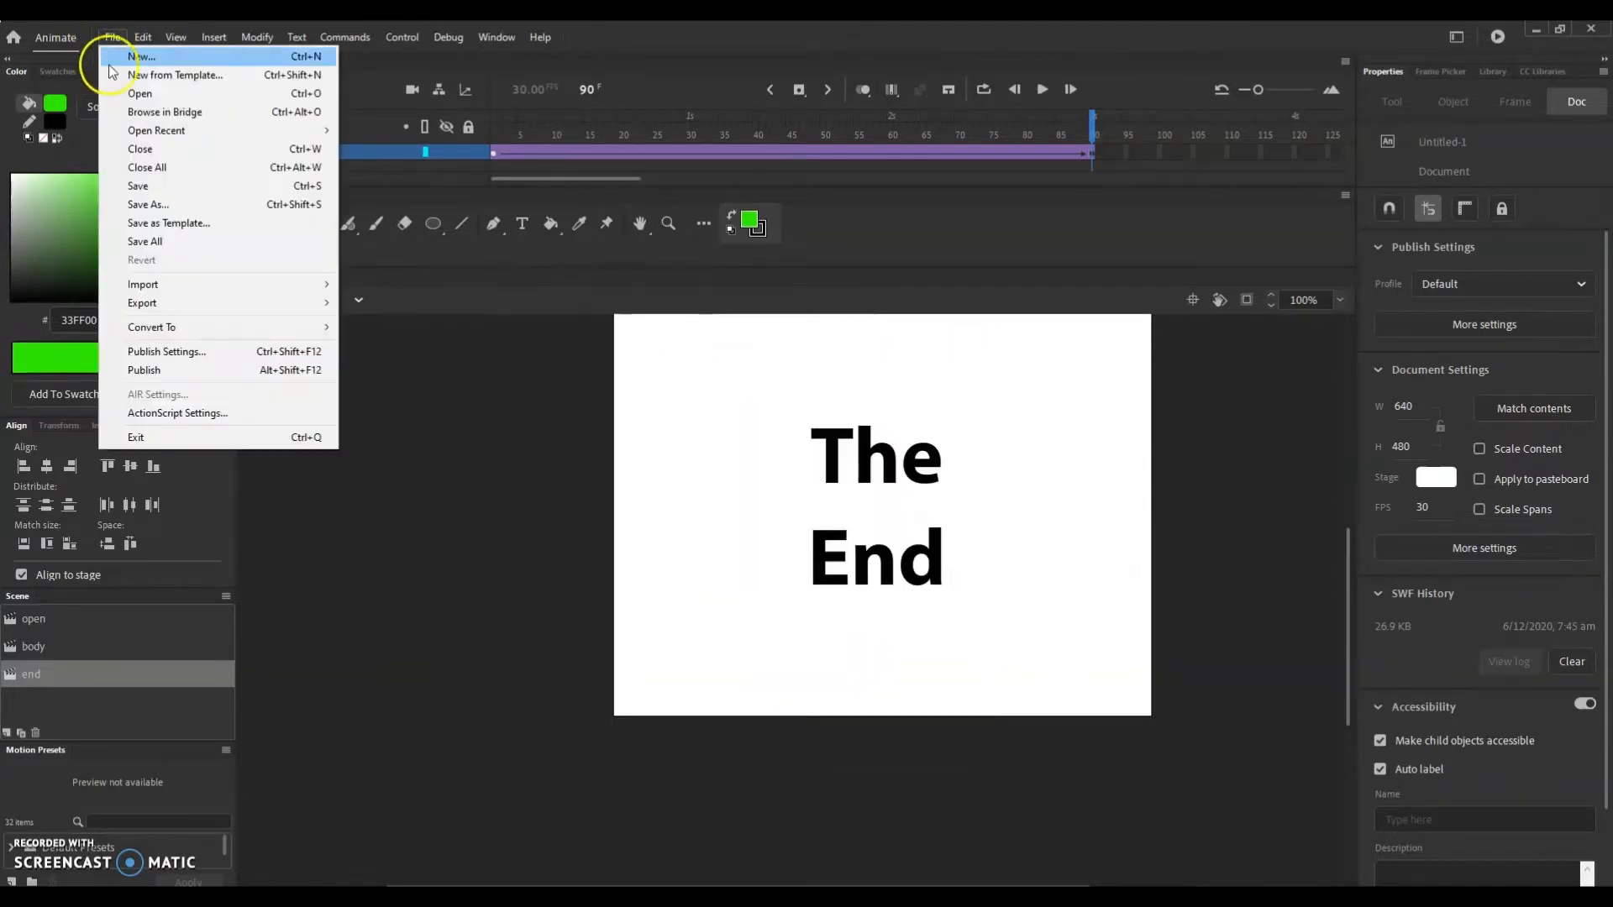
mouse_move(170, 307)
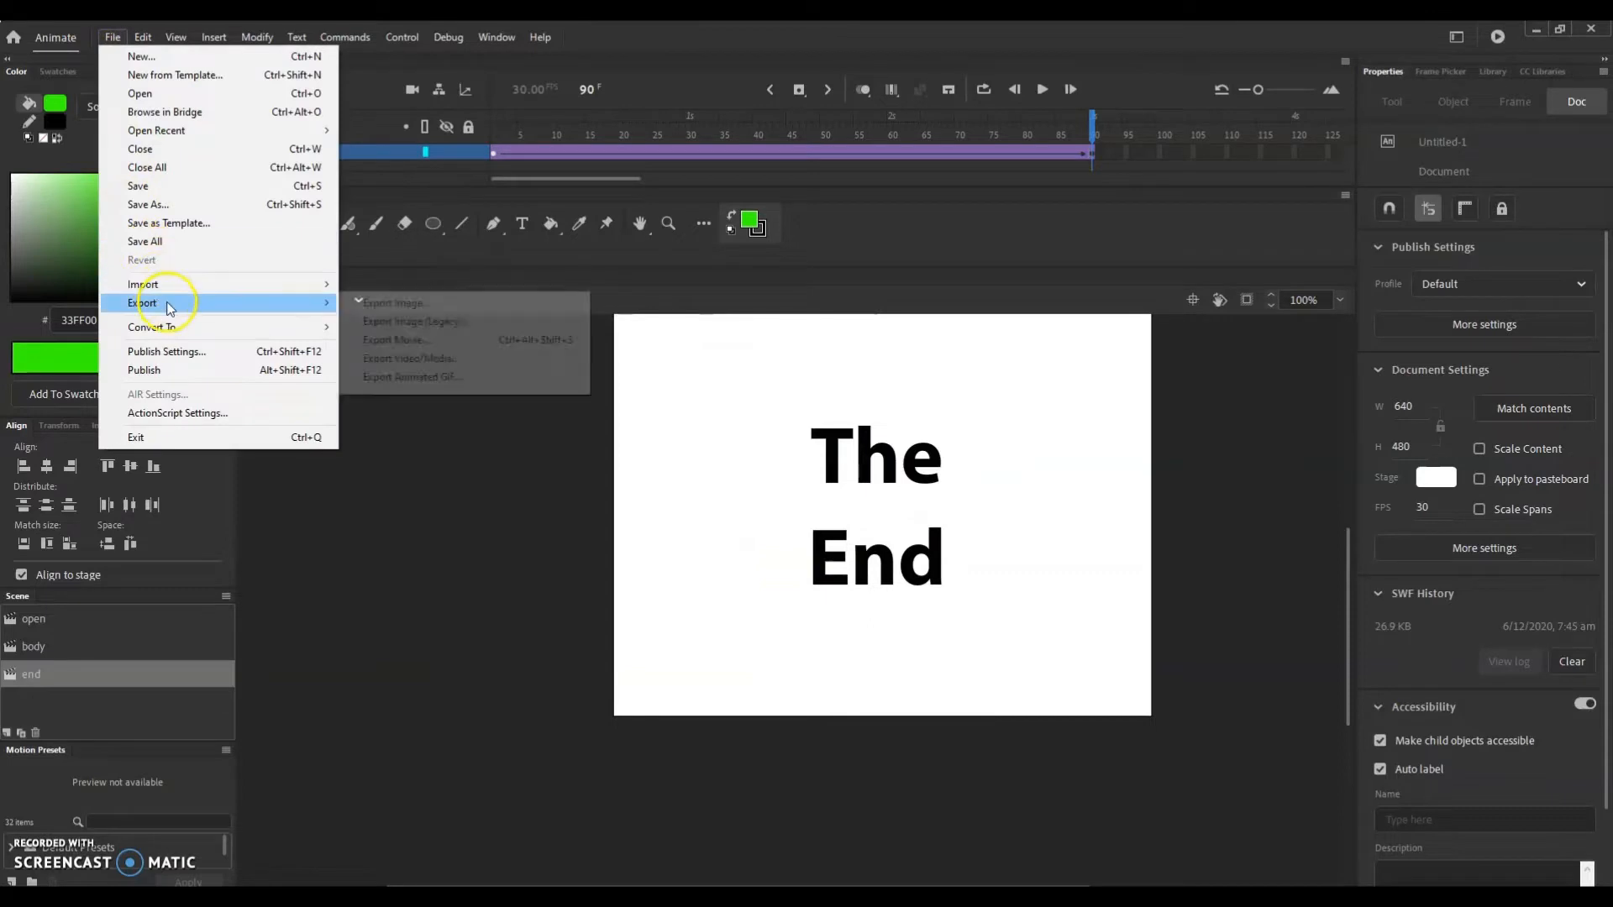
click(502, 359)
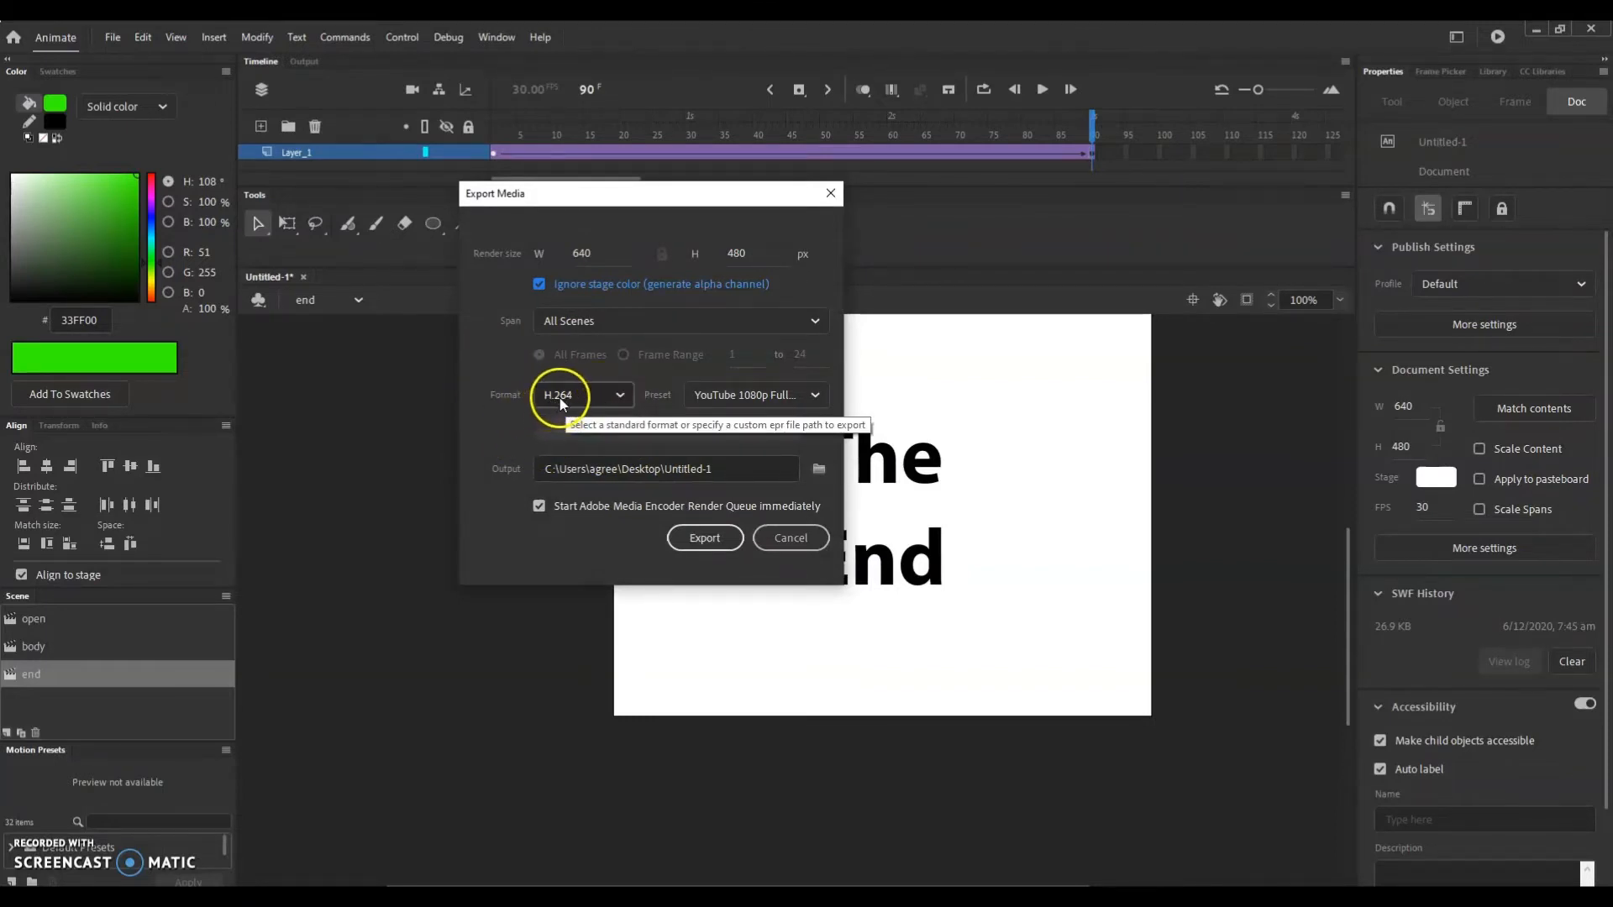
click(620, 396)
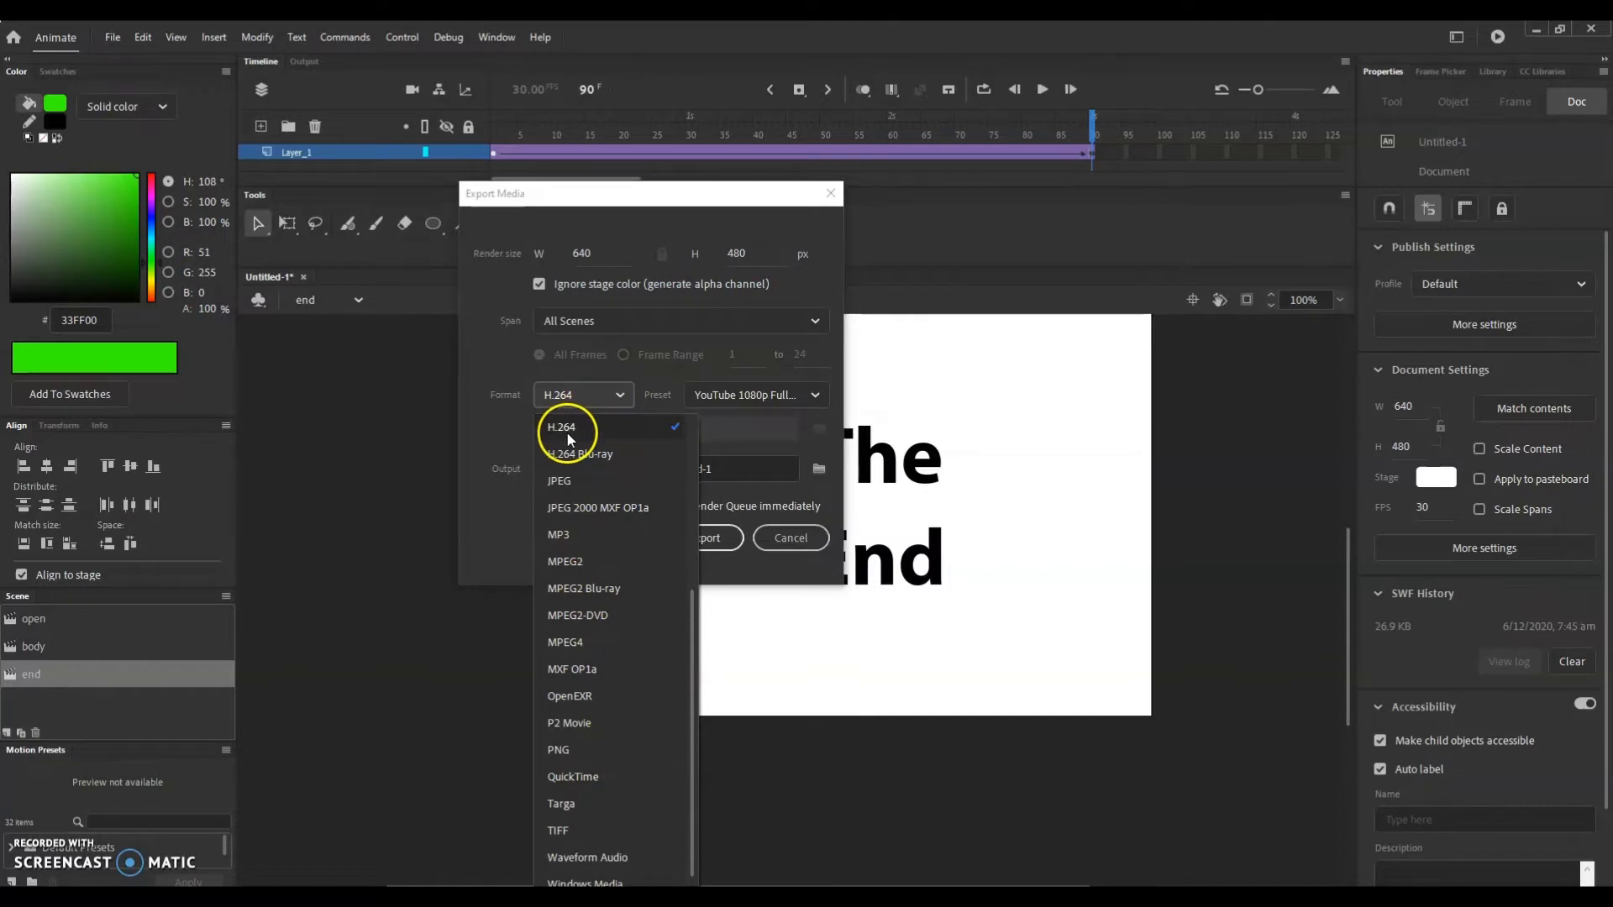
click(625, 395)
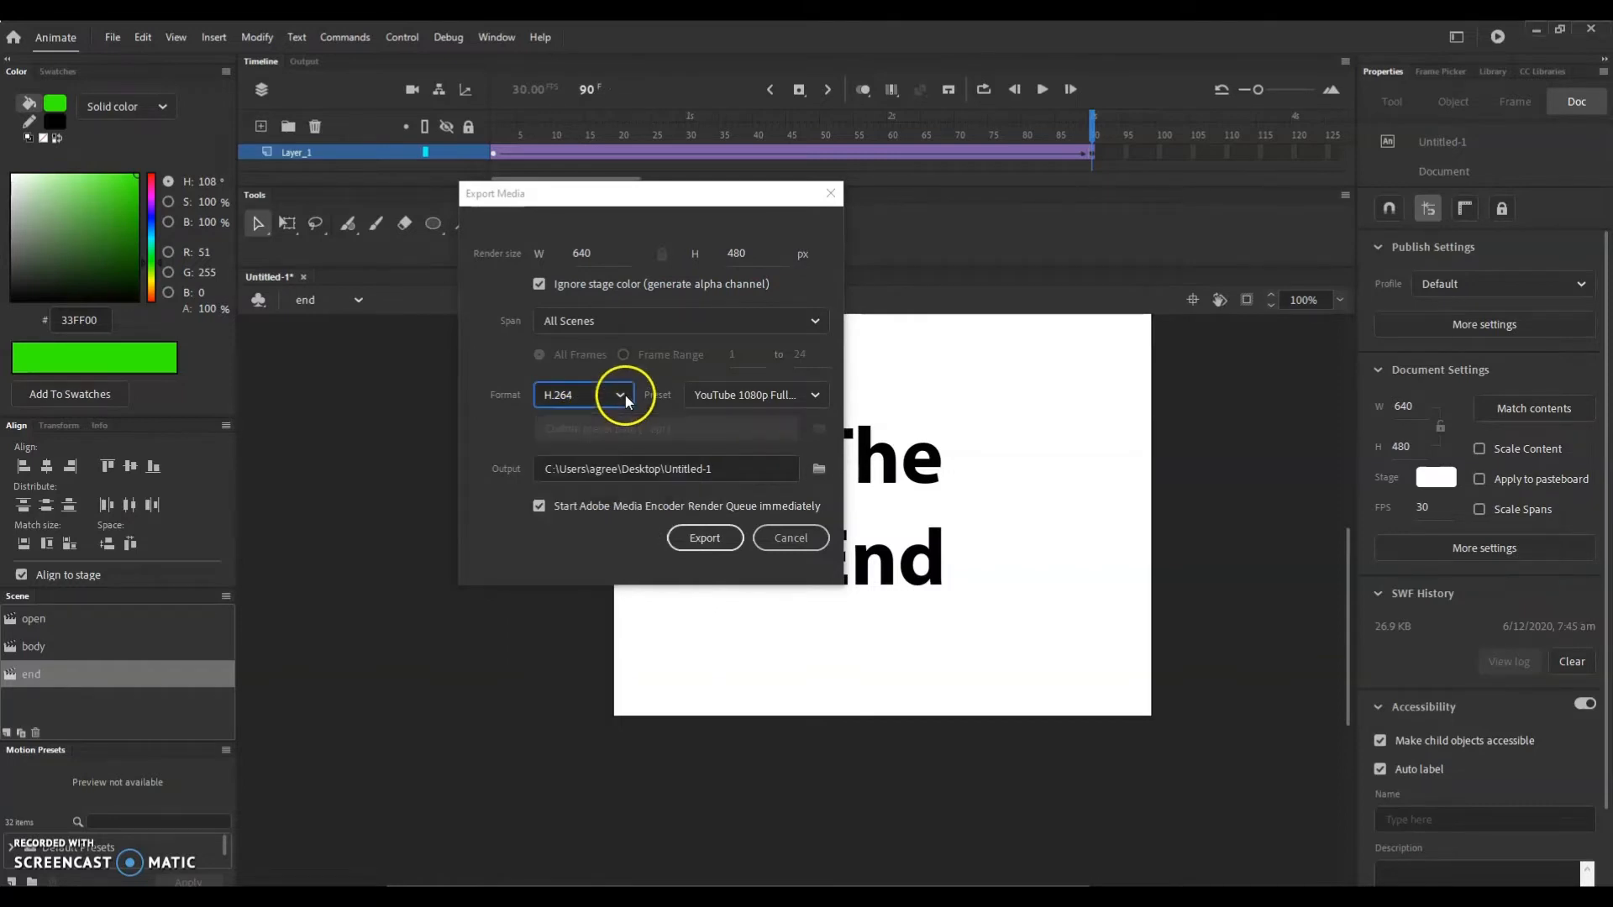
click(817, 396)
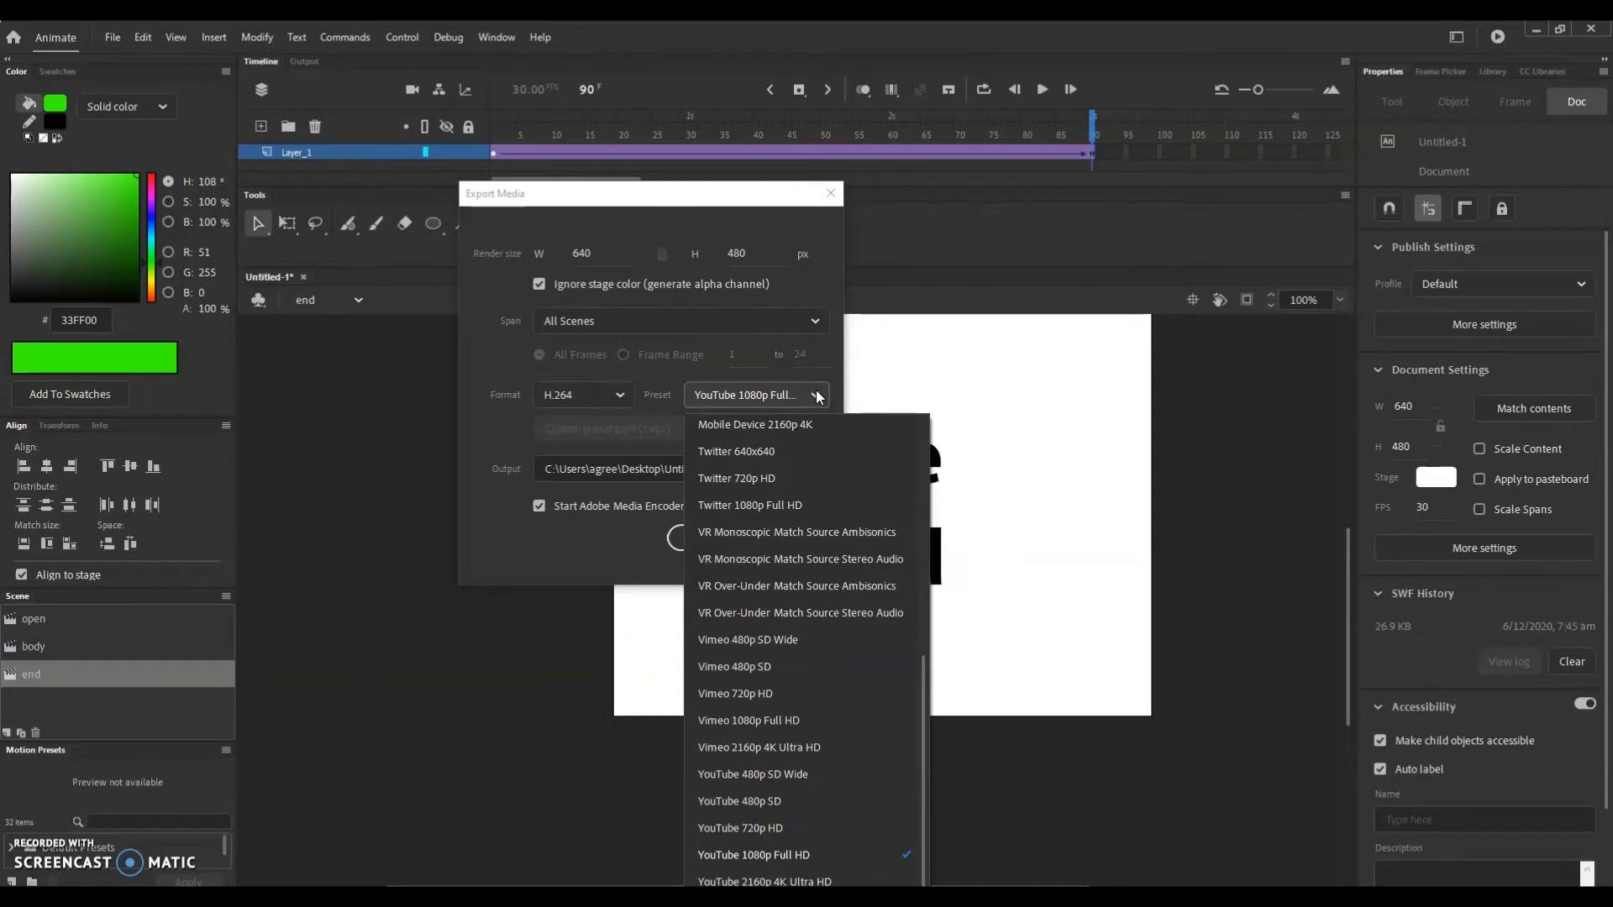
click(818, 395)
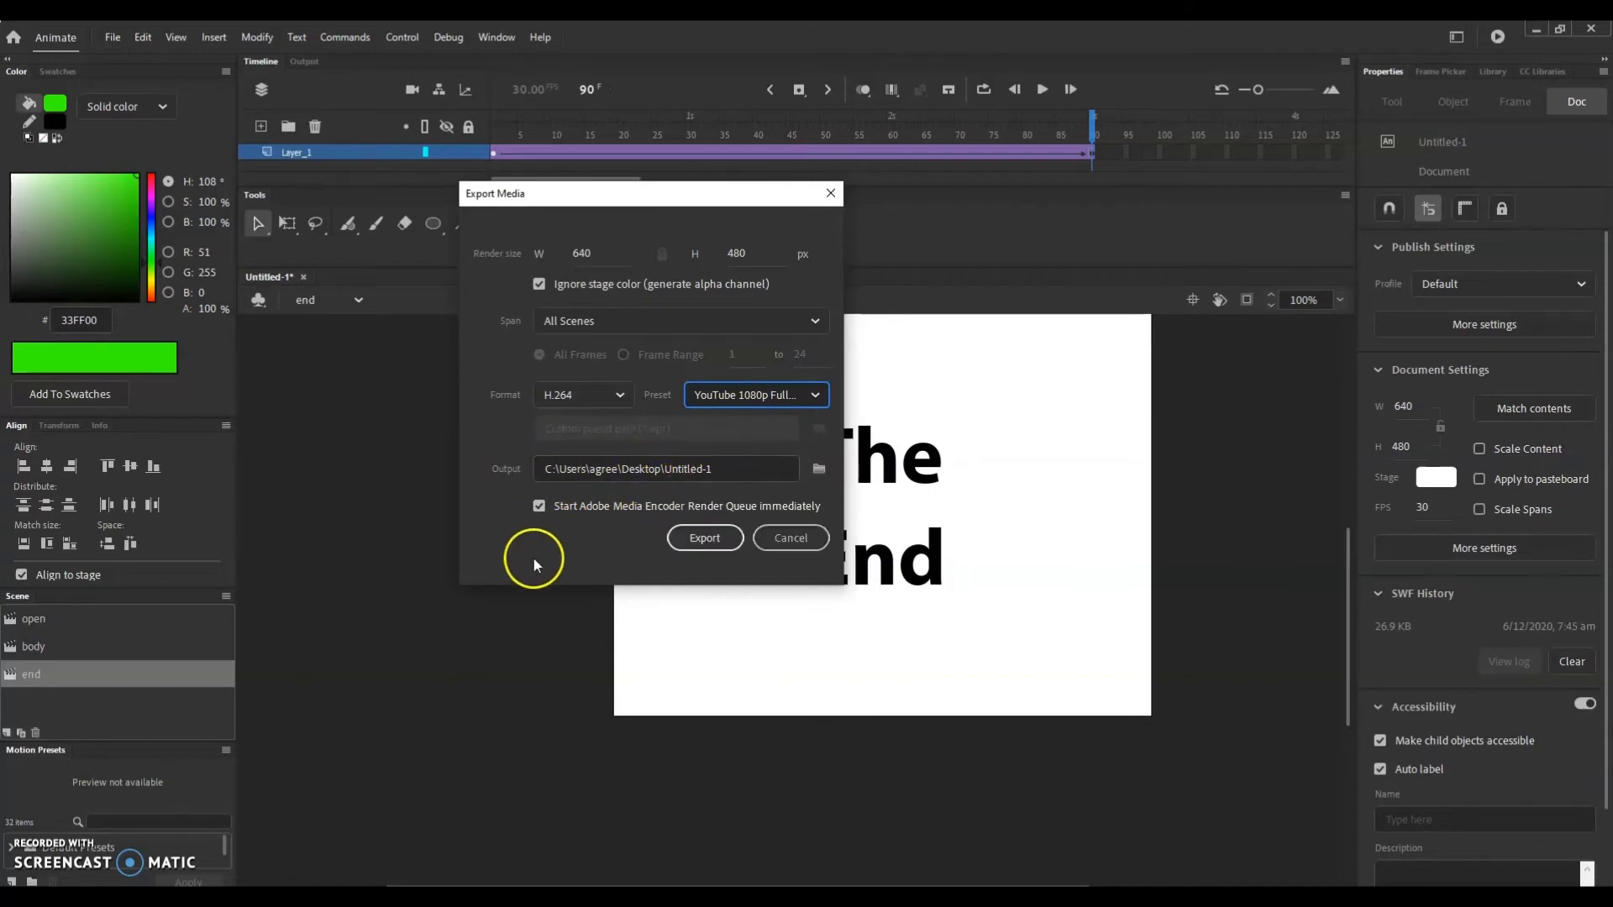
click(687, 541)
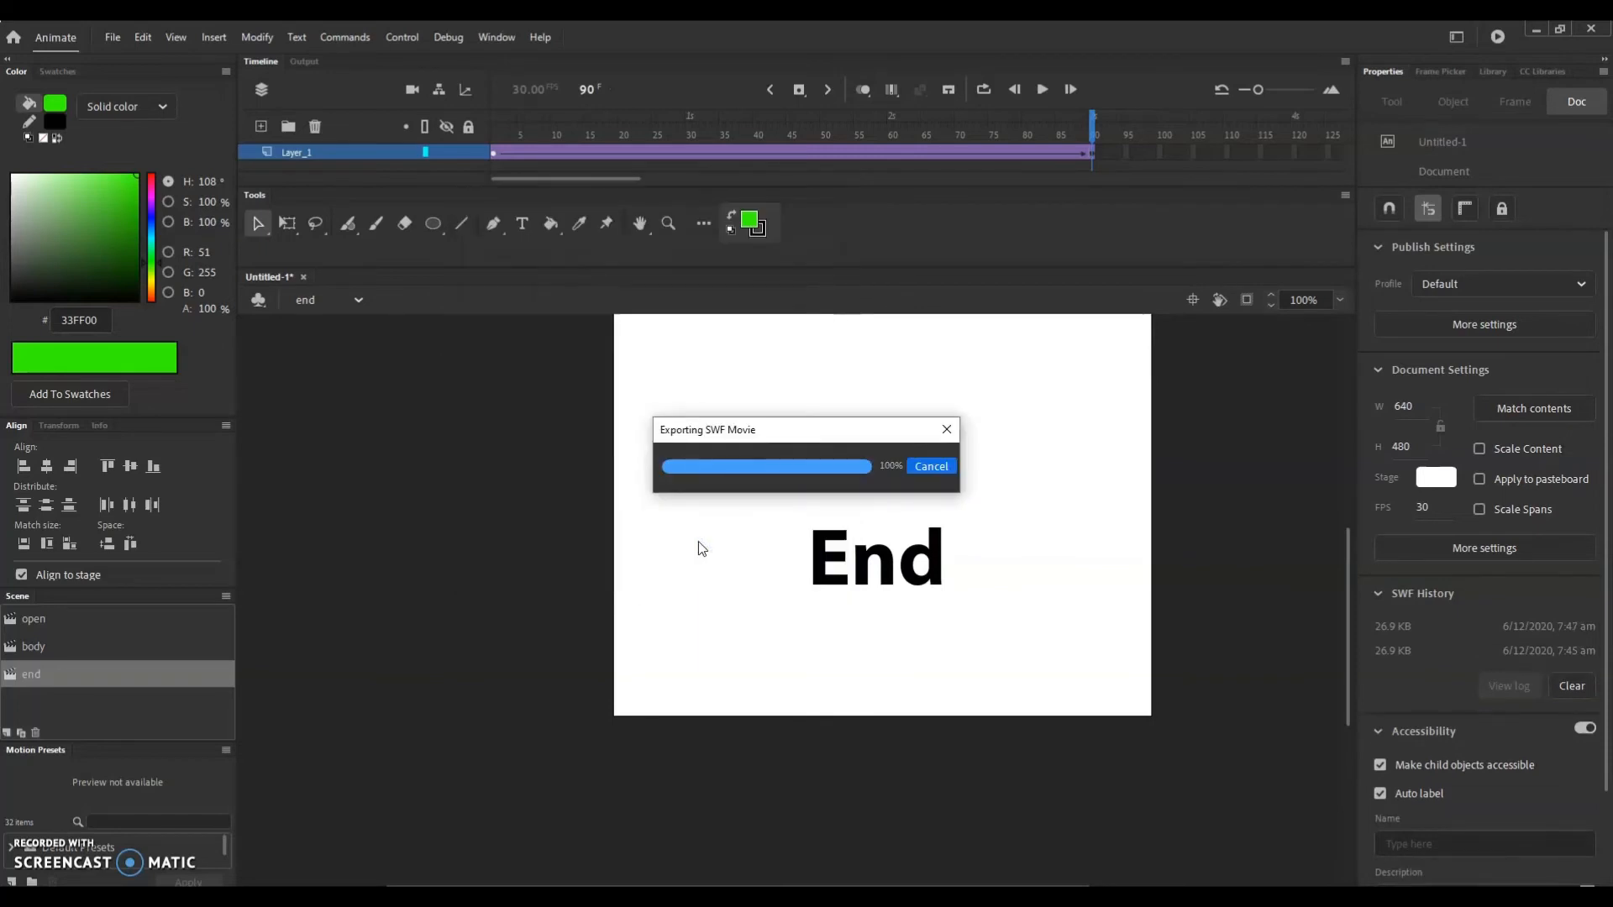